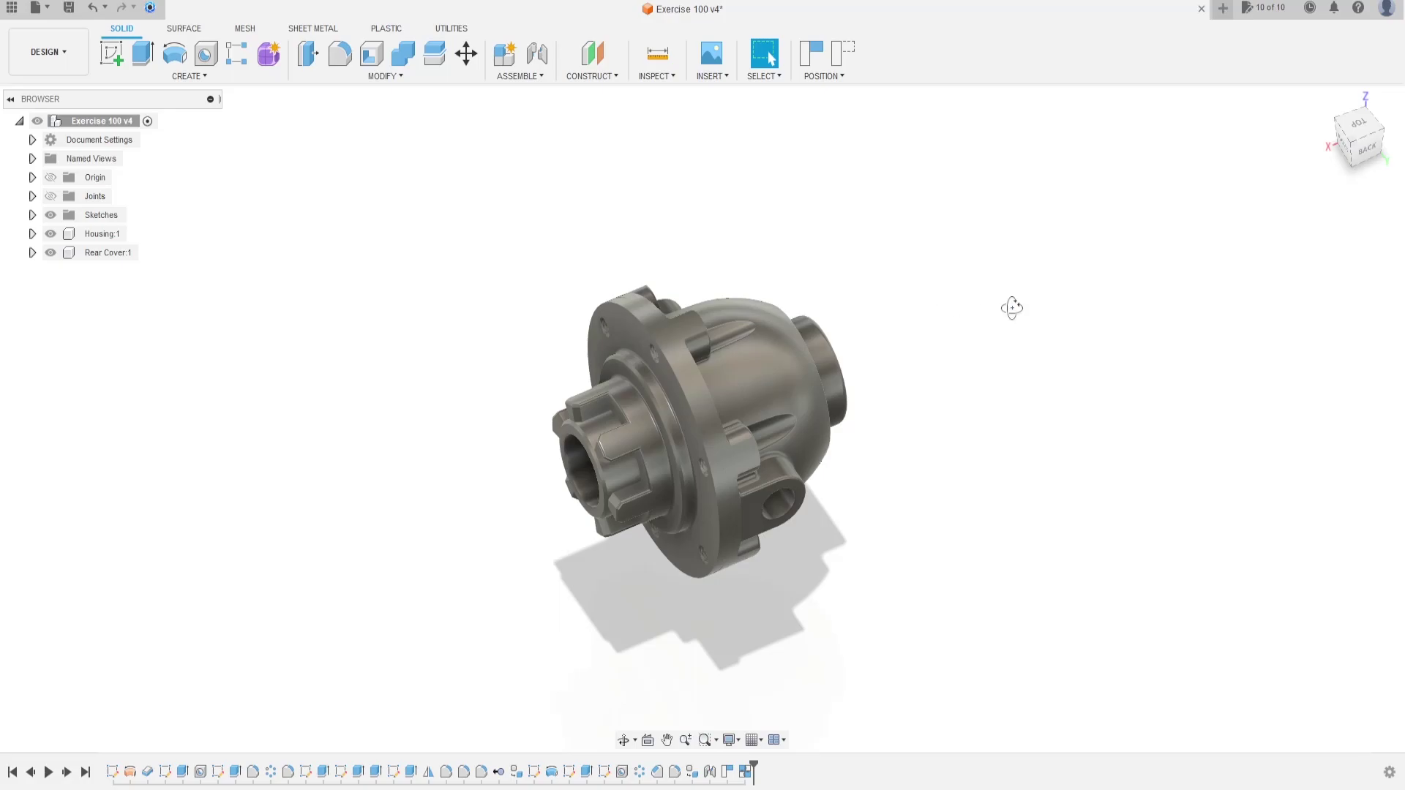
# Step: Hide the Housing:1 and Rear Cover:1 components in the Browser, leaving the canvas empty
pyautogui.keyDown('shift'); pyautogui.moveTo(1013, 308); pyautogui.dragTo(534, 301, button='middle'); pyautogui.keyUp('shift')
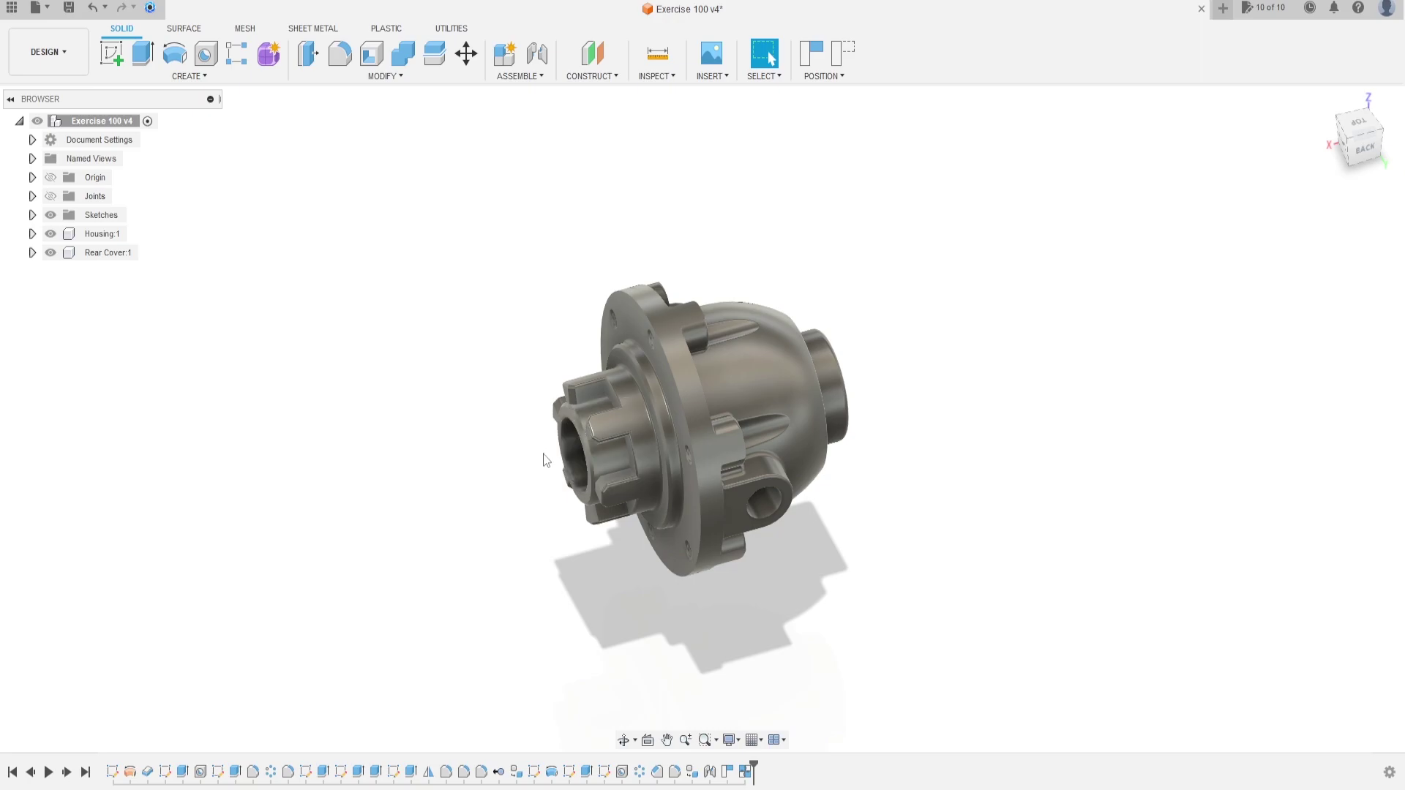
pyautogui.keyDown('shift'); pyautogui.moveTo(486, 430); pyautogui.dragTo(499, 402, button='middle'); pyautogui.keyUp('shift')
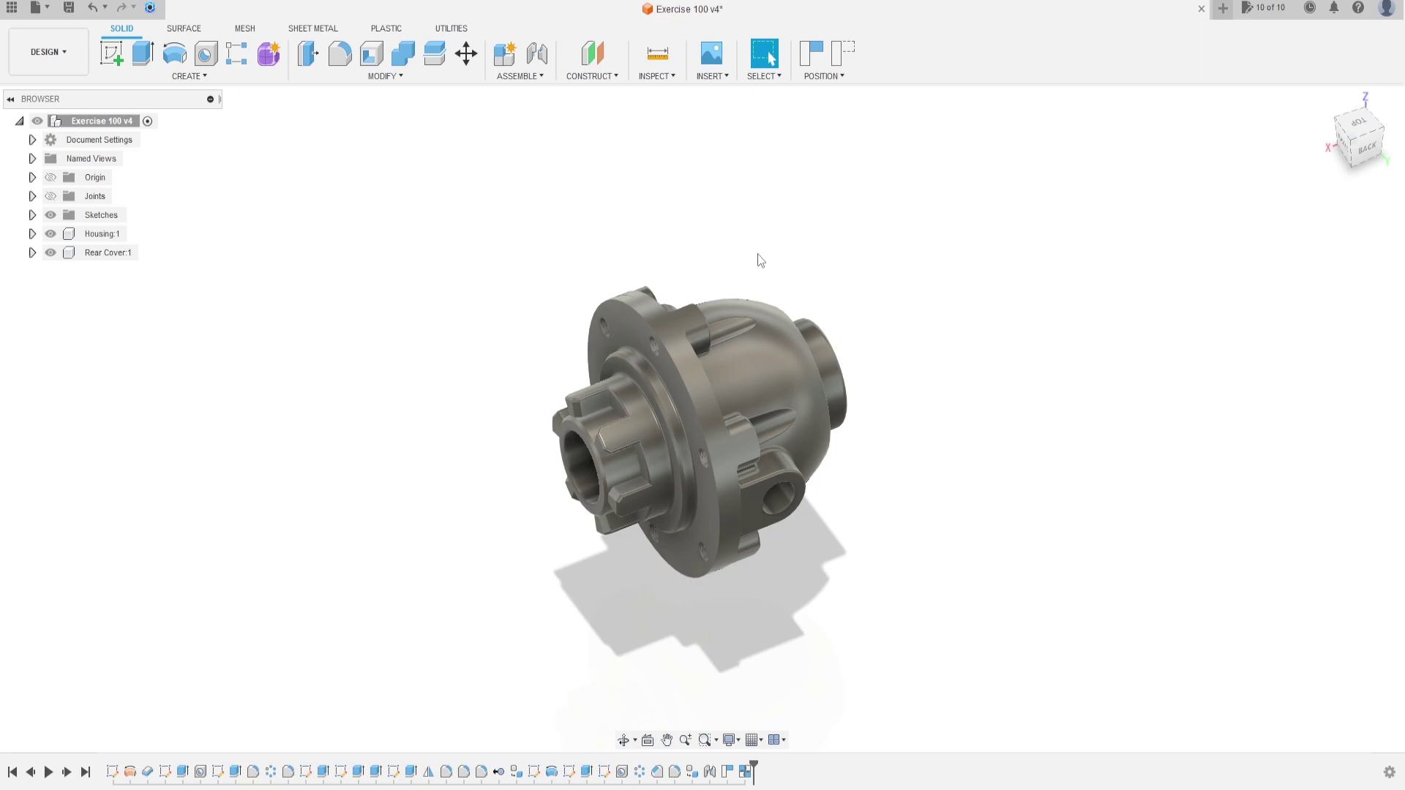
pyautogui.click(102, 234)
pyautogui.click(98, 254)
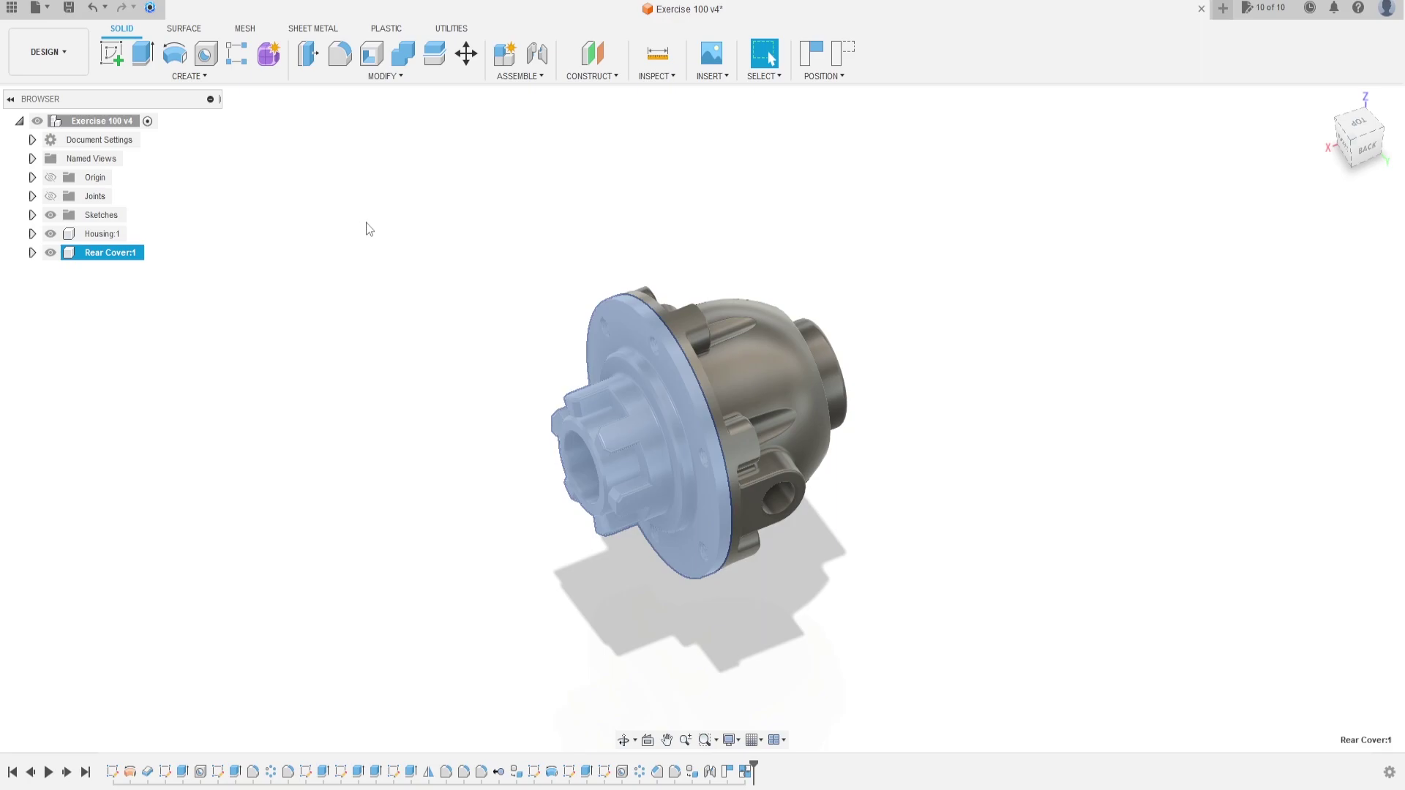
pyautogui.click(944, 340)
pyautogui.keyDown('shift'); pyautogui.moveTo(878, 344); pyautogui.dragTo(944, 340, button='middle'); pyautogui.keyUp('shift')
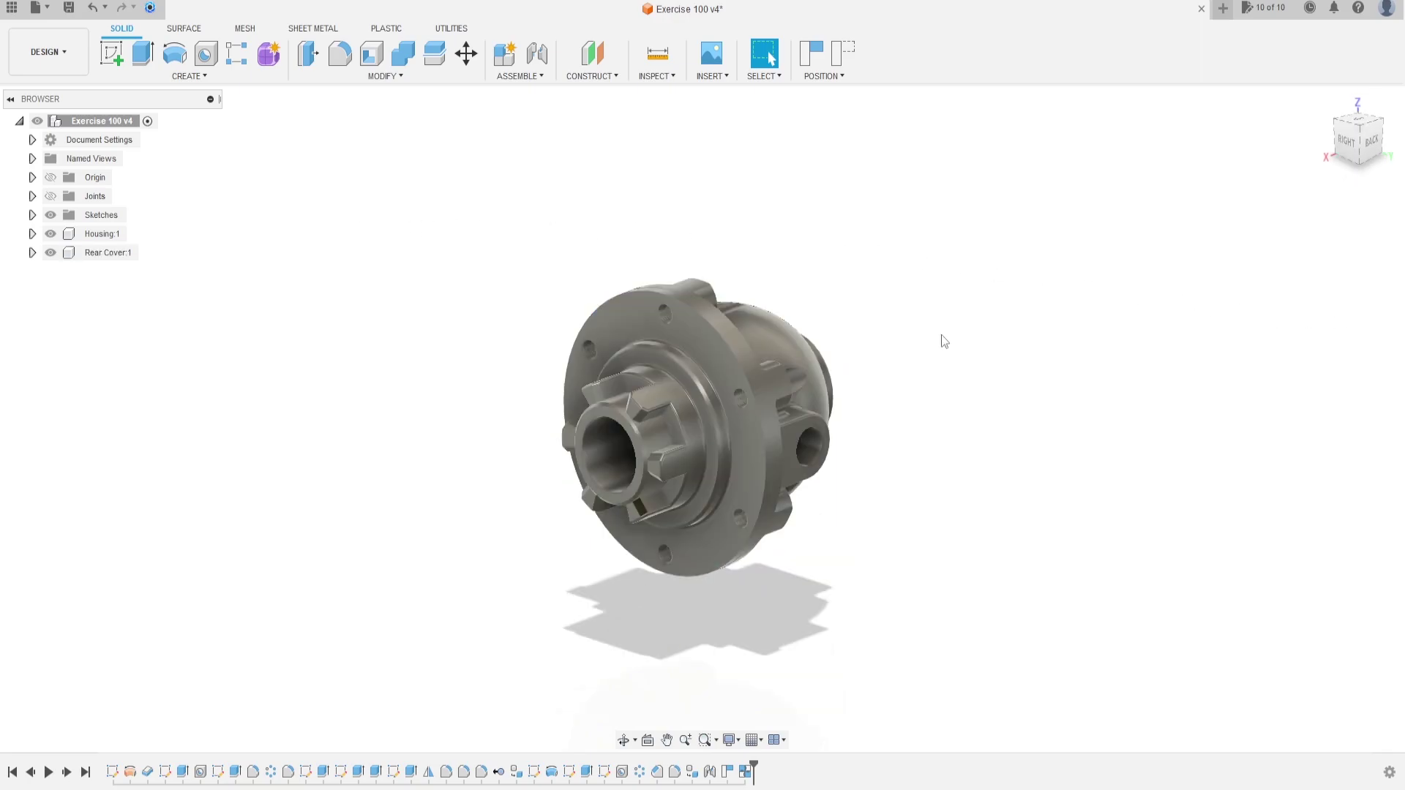
pyautogui.click(51, 234)
pyautogui.click(50, 252)
pyautogui.keyDown('shift'); pyautogui.moveTo(871, 447); pyautogui.dragTo(739, 437, button='middle'); pyautogui.keyUp('shift')
# Step: Create a sketch on the XZ plane, choosing Capture Position for the moved components
pyautogui.click(113, 50)
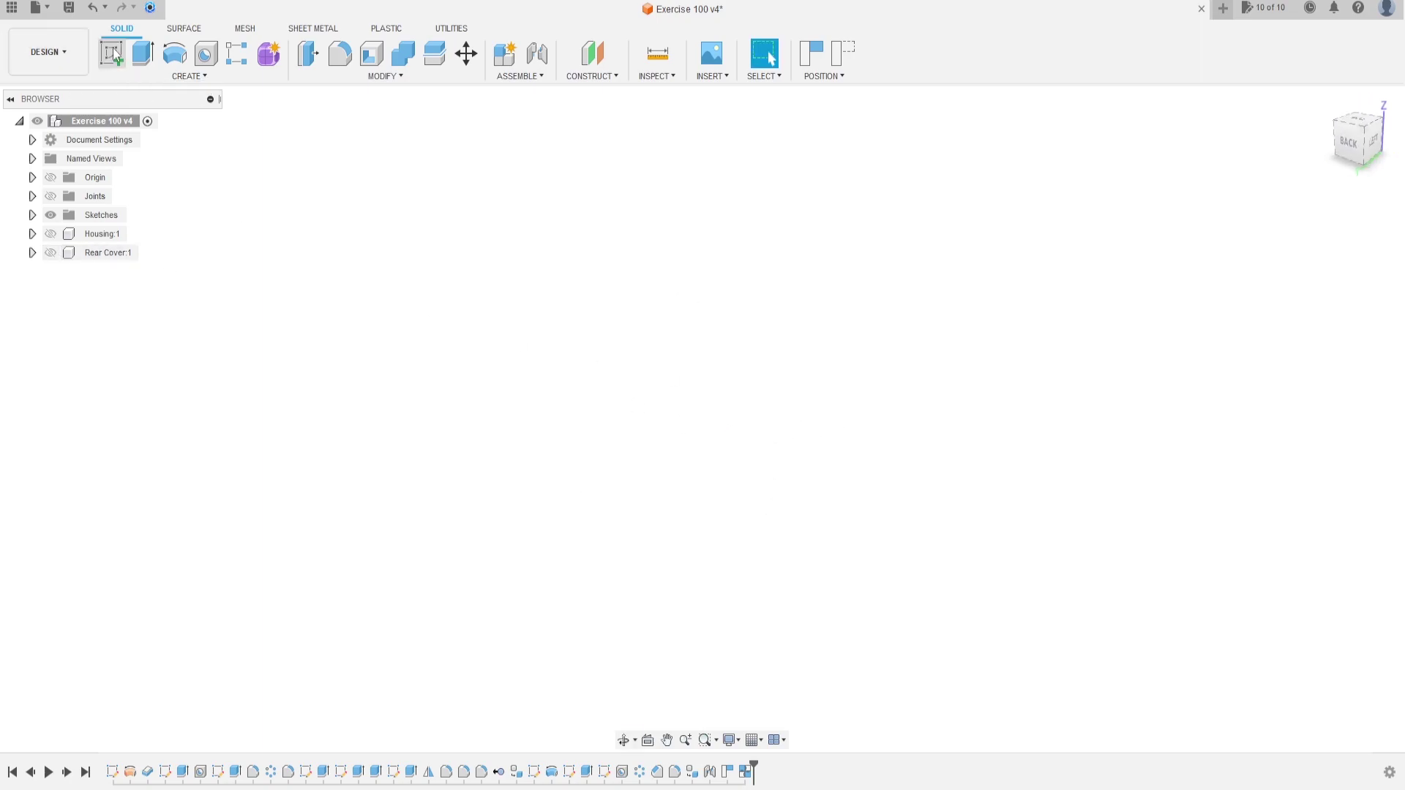
pyautogui.click(672, 448)
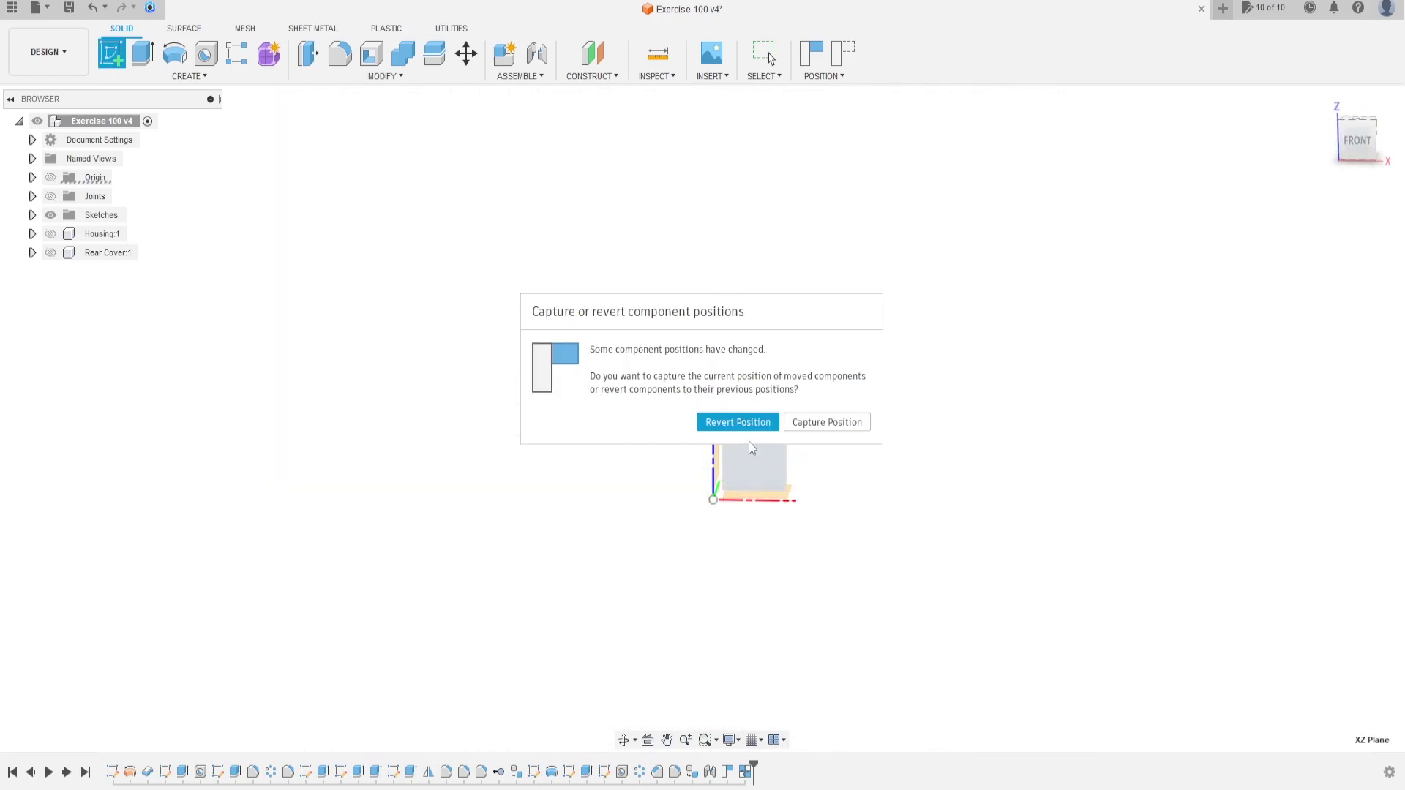
pyautogui.click(829, 425)
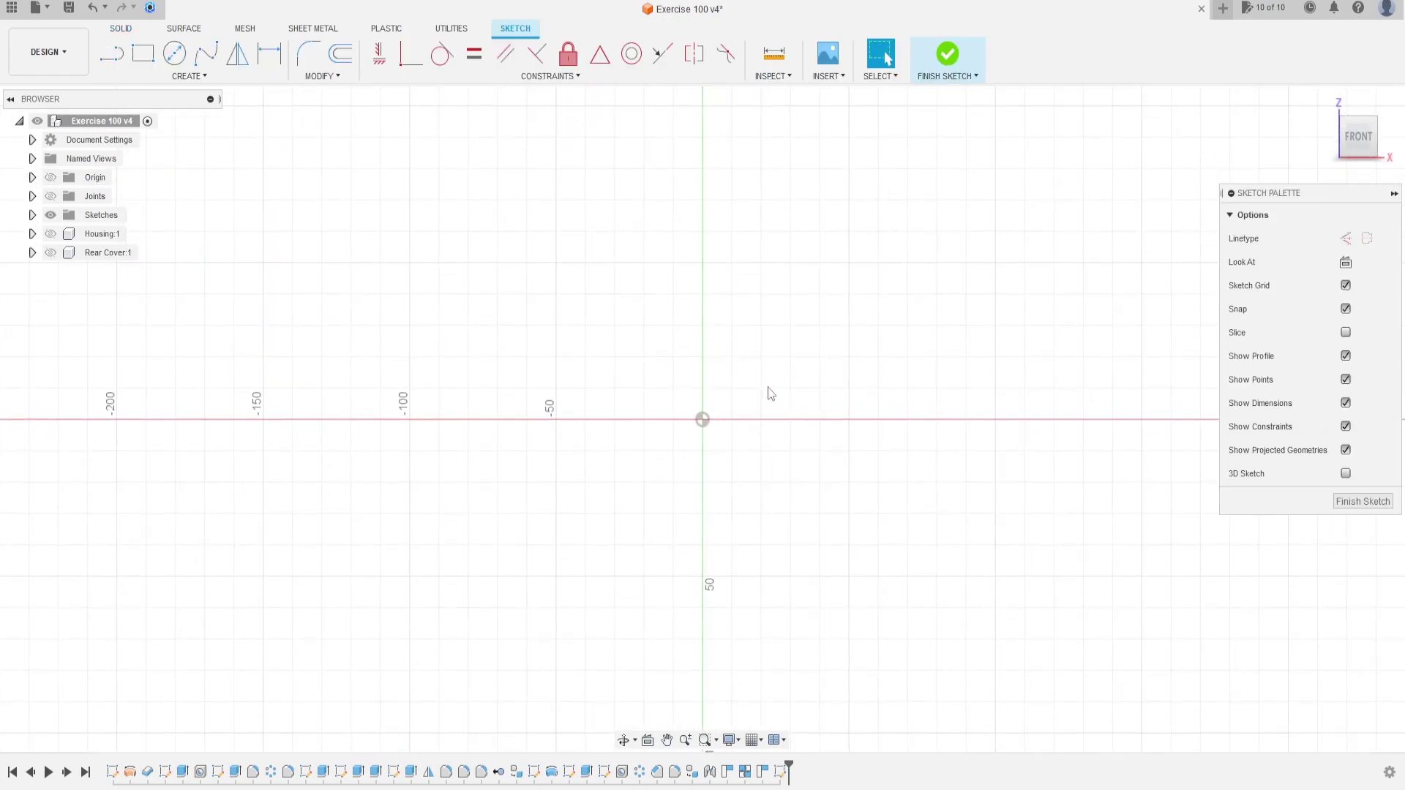
# Step: Draw a 116.5 mm axis line along X from the origin
pyautogui.click(115, 57)
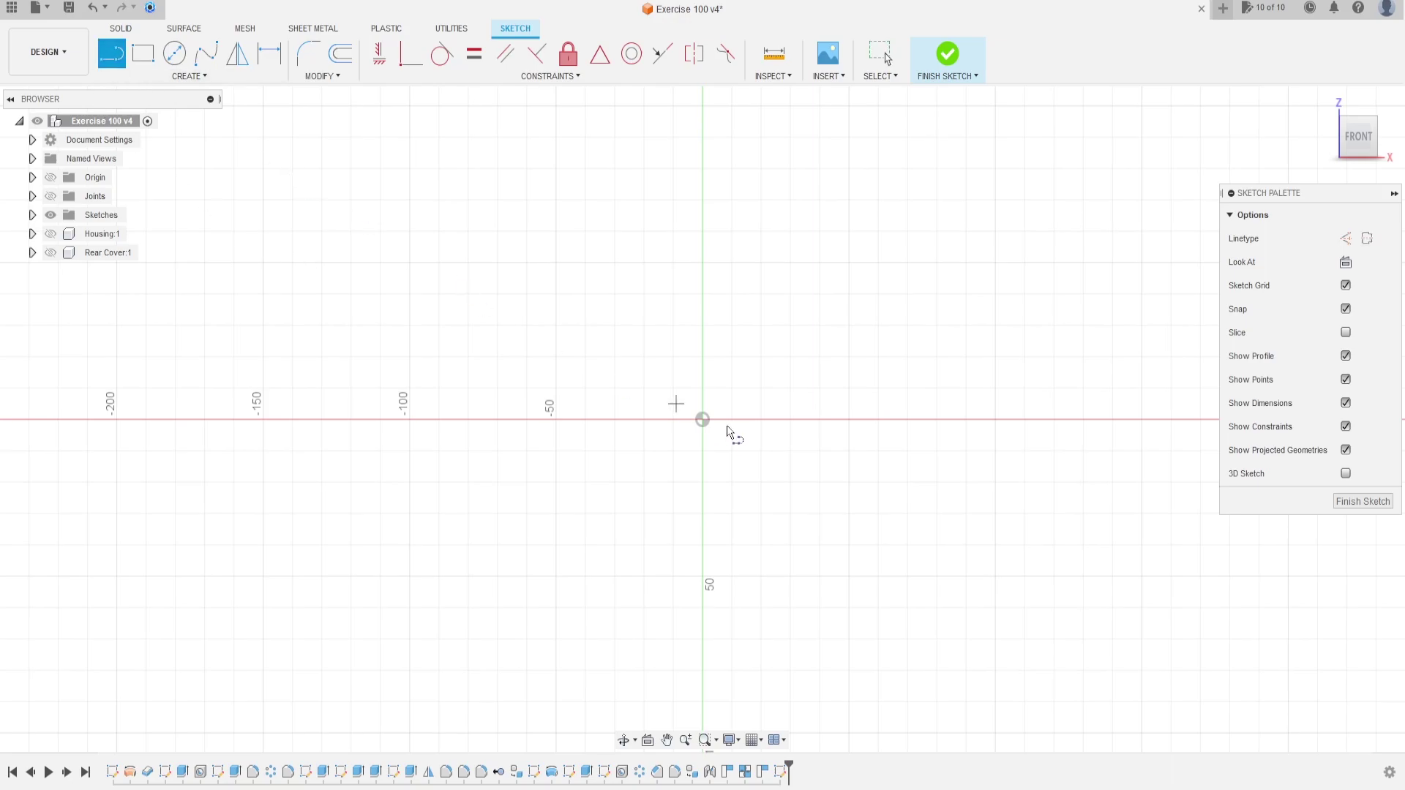
pyautogui.click(704, 420)
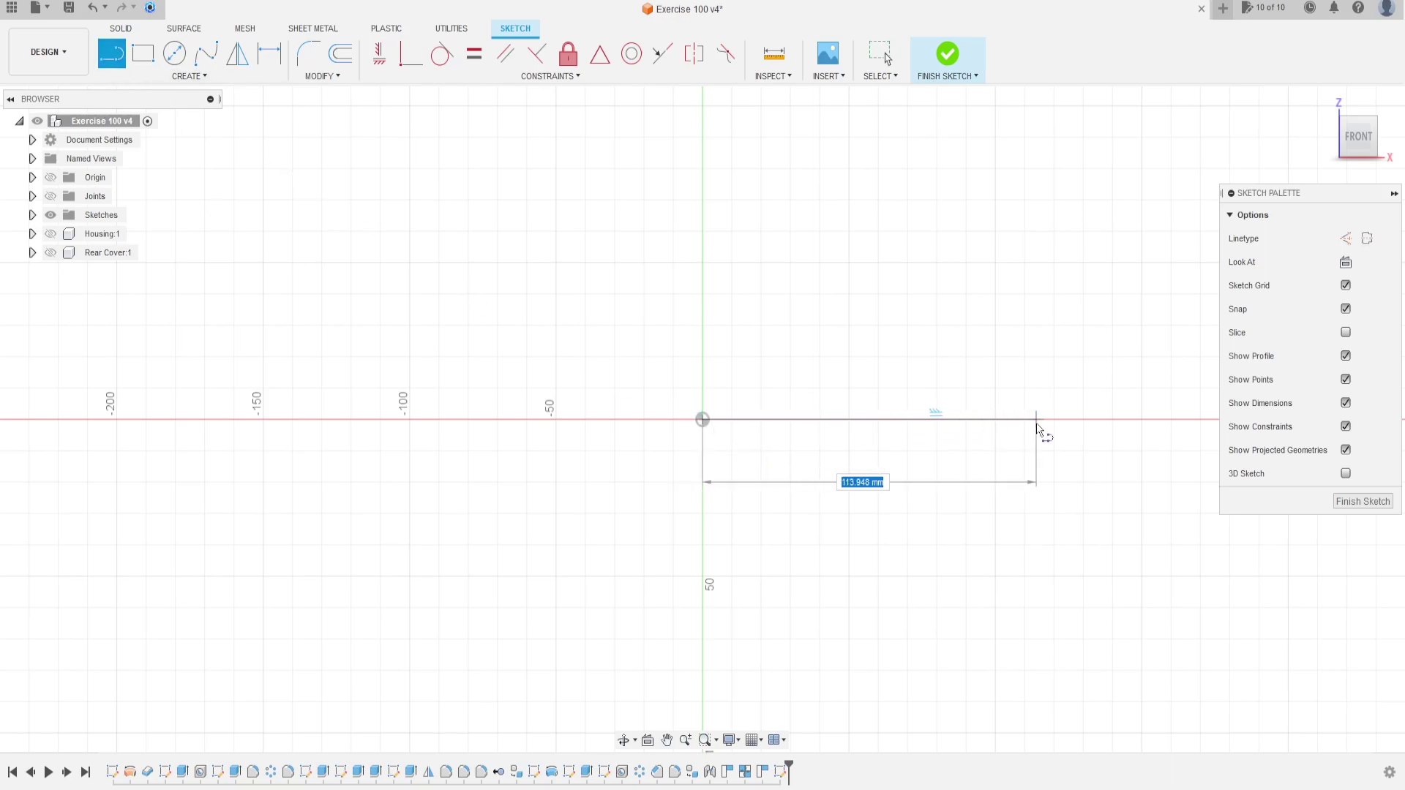
pyautogui.write('116,5')
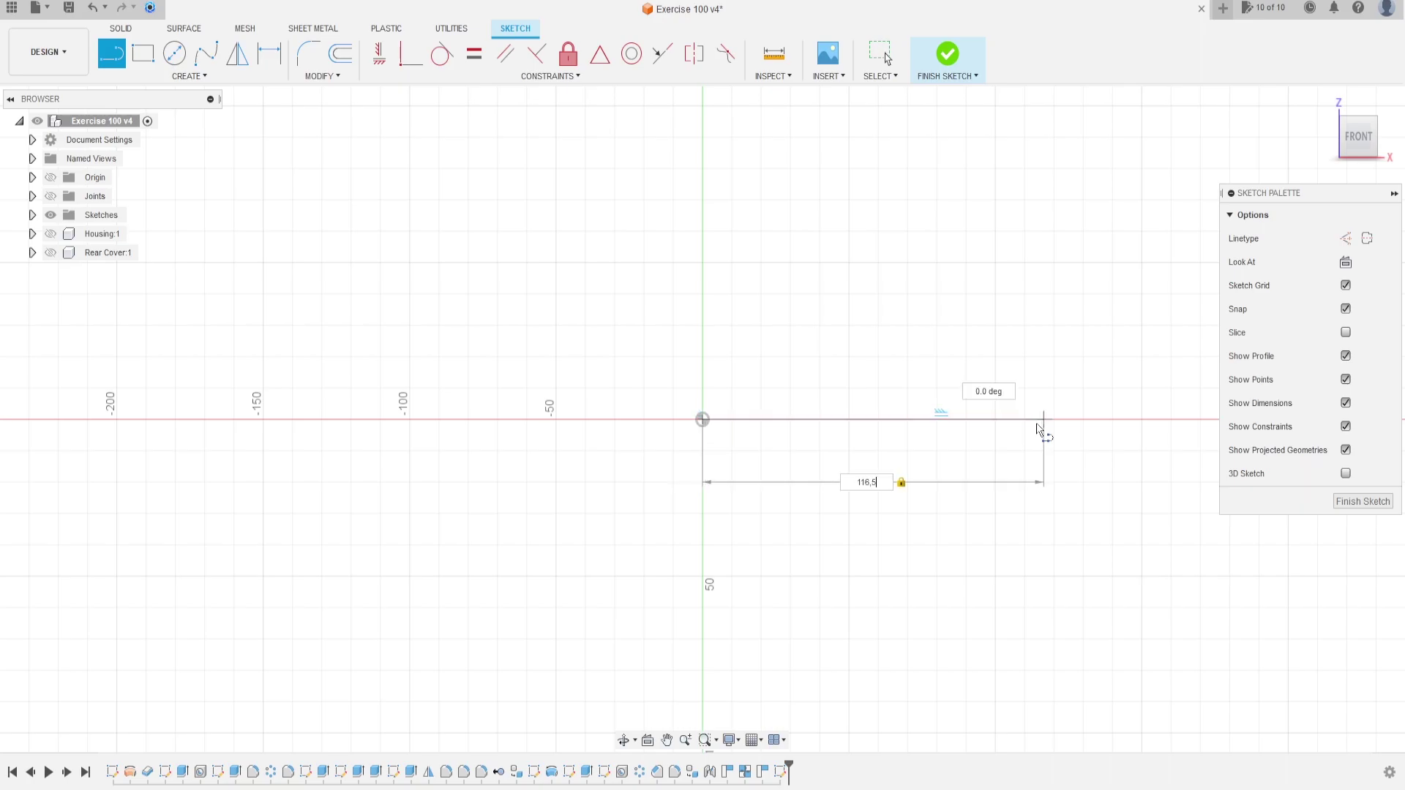
pyautogui.press('Return')
pyautogui.press('Escape')
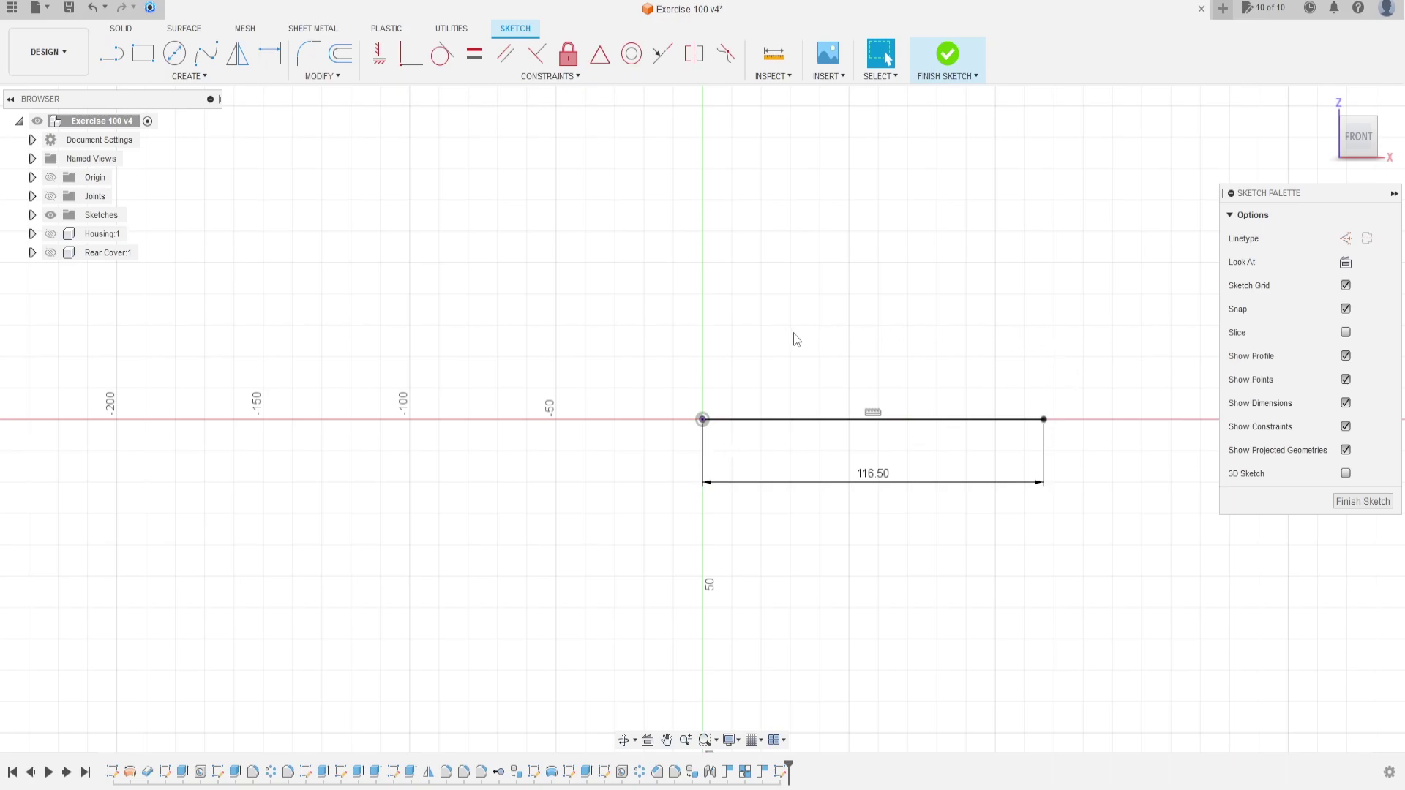
# Step: Start the shaft outline at the origin with a 12 mm vertical and 22 mm horizontal segment
pyautogui.press('l')
pyautogui.scroll(3, 936, 397)
pyautogui.moveTo(1004, 399); pyautogui.dragTo(890, 404, button='middle')
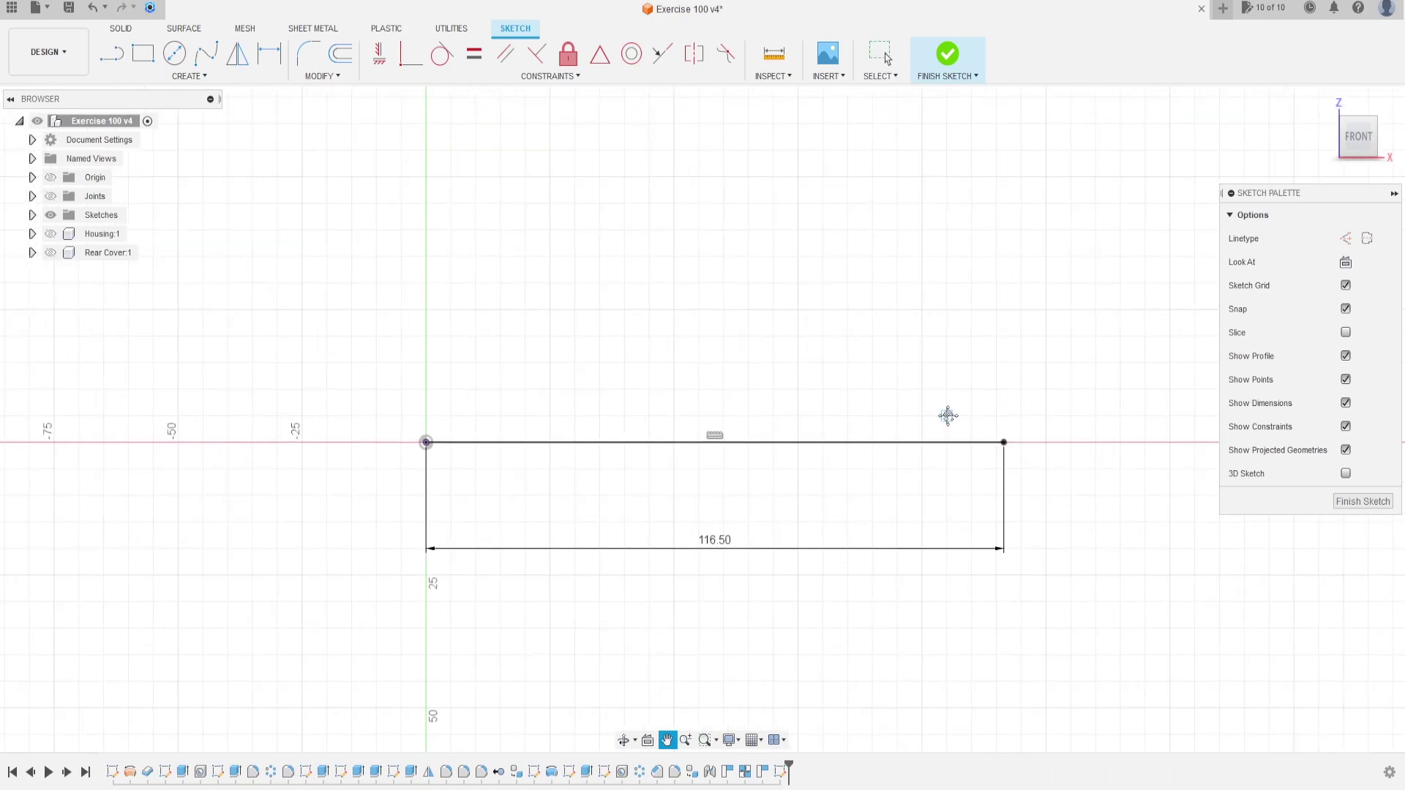
pyautogui.click(434, 441)
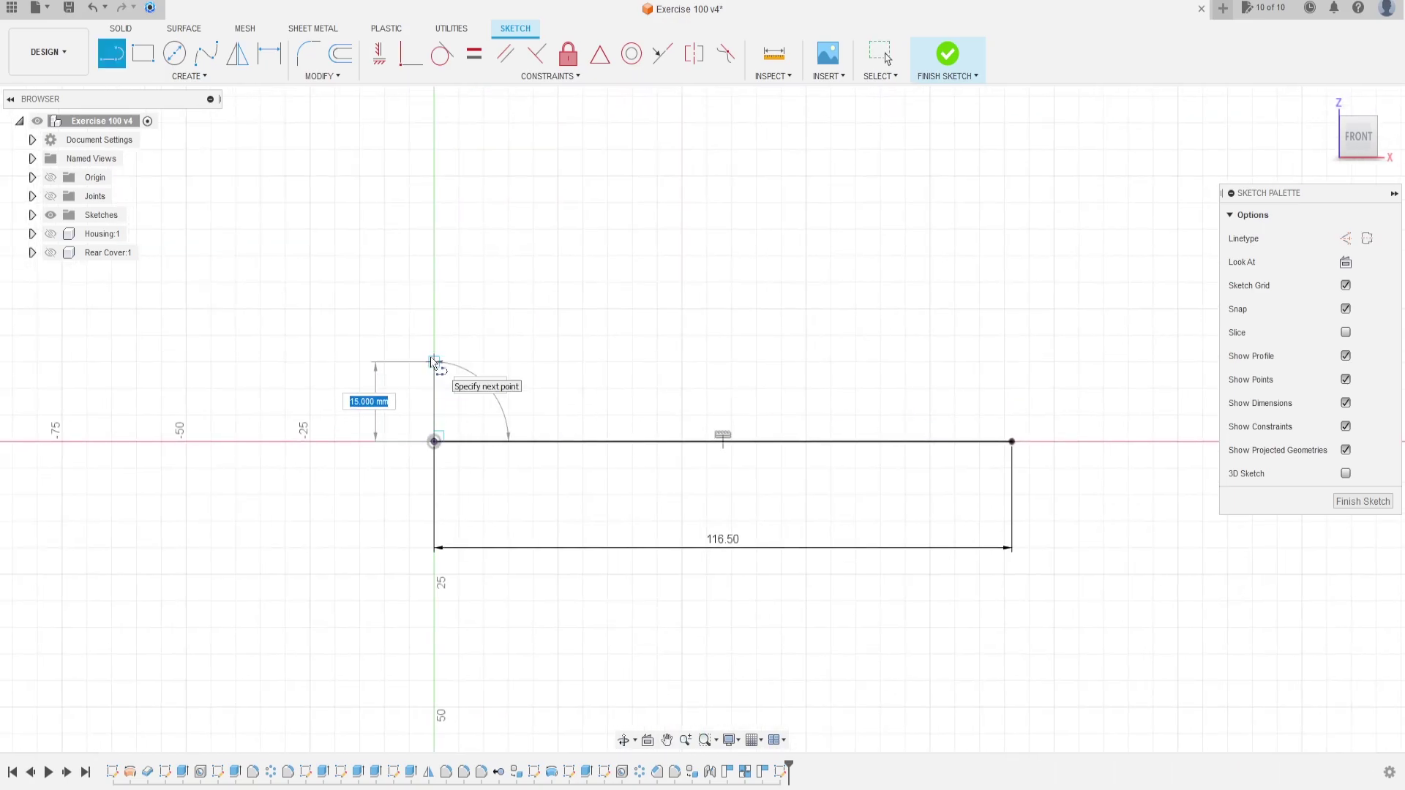
pyautogui.write('12')
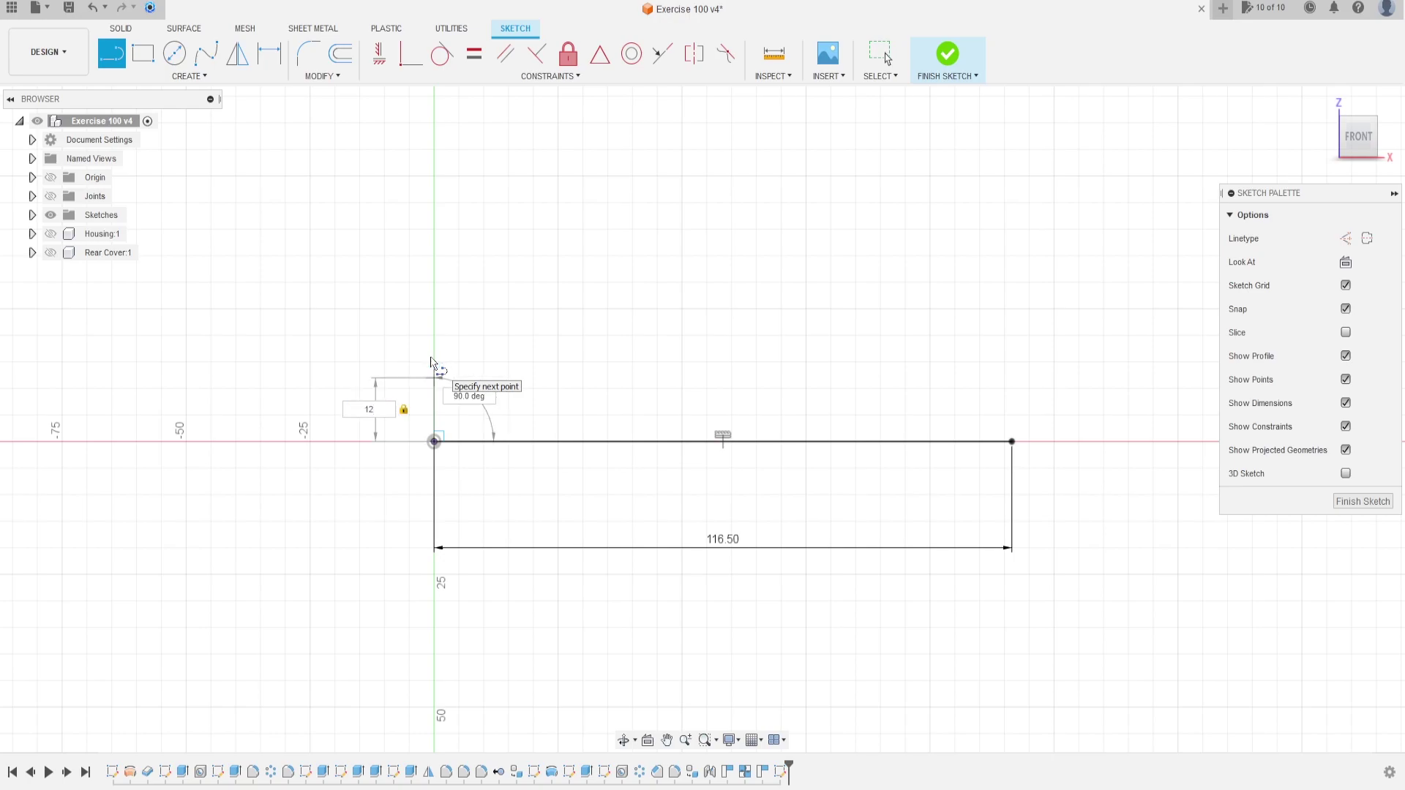
pyautogui.press('Return')
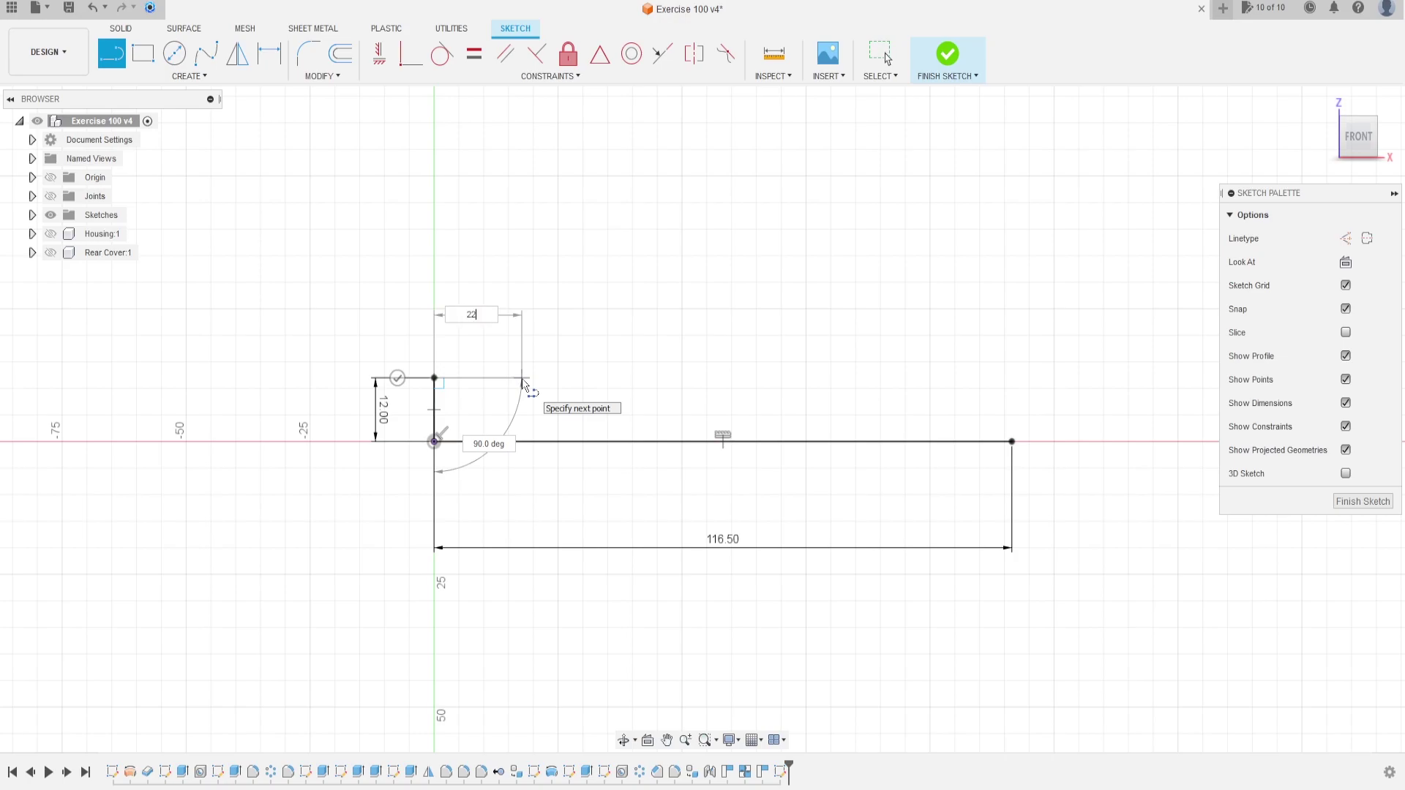
pyautogui.write('22')
pyautogui.press('Return')
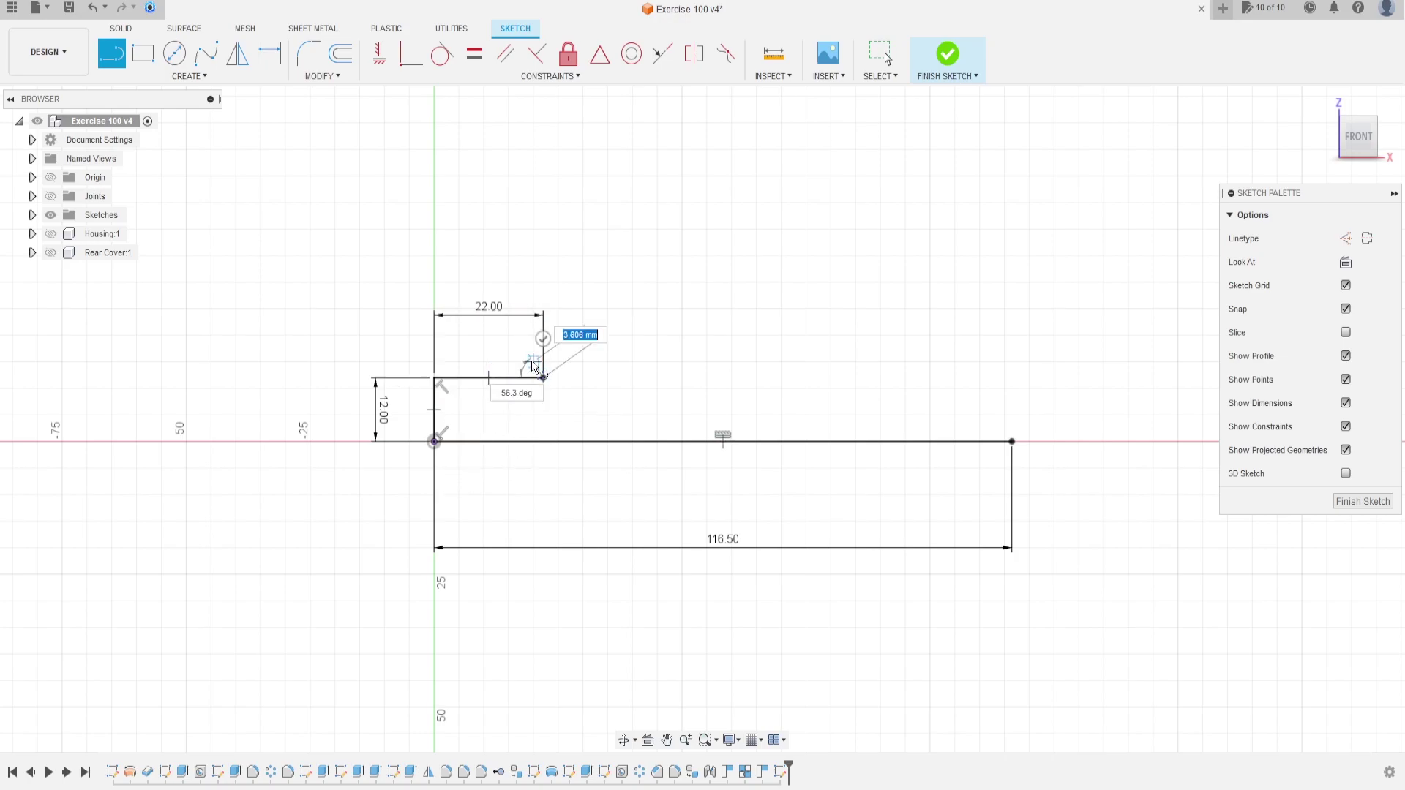
# Step: Continue the outline with 0.75, 20, 4 and 6.5 mm segments
pyautogui.scroll(5, 532, 366)
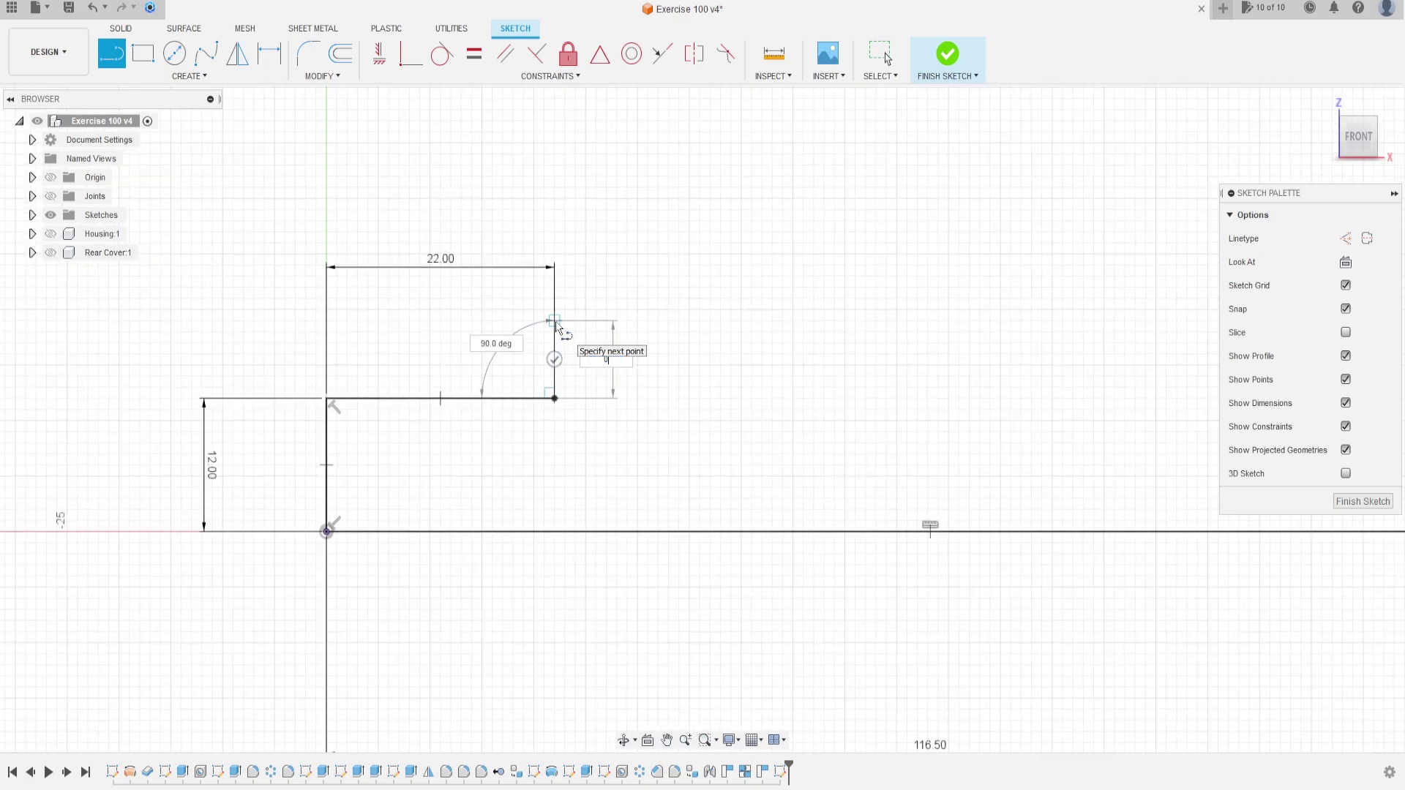
pyautogui.write('0,75')
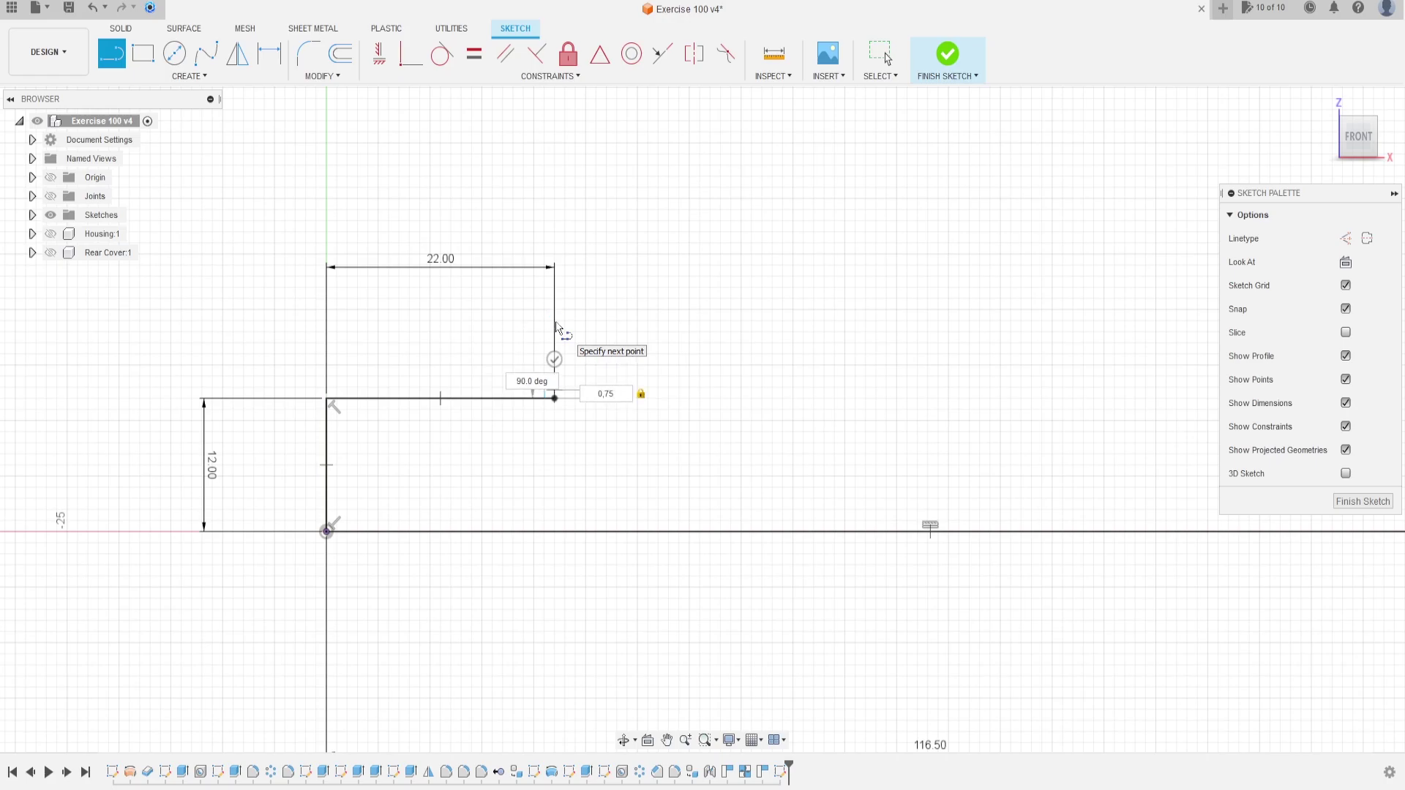
pyautogui.press('Return')
pyautogui.moveTo(554, 390); pyautogui.dragTo(767, 393)
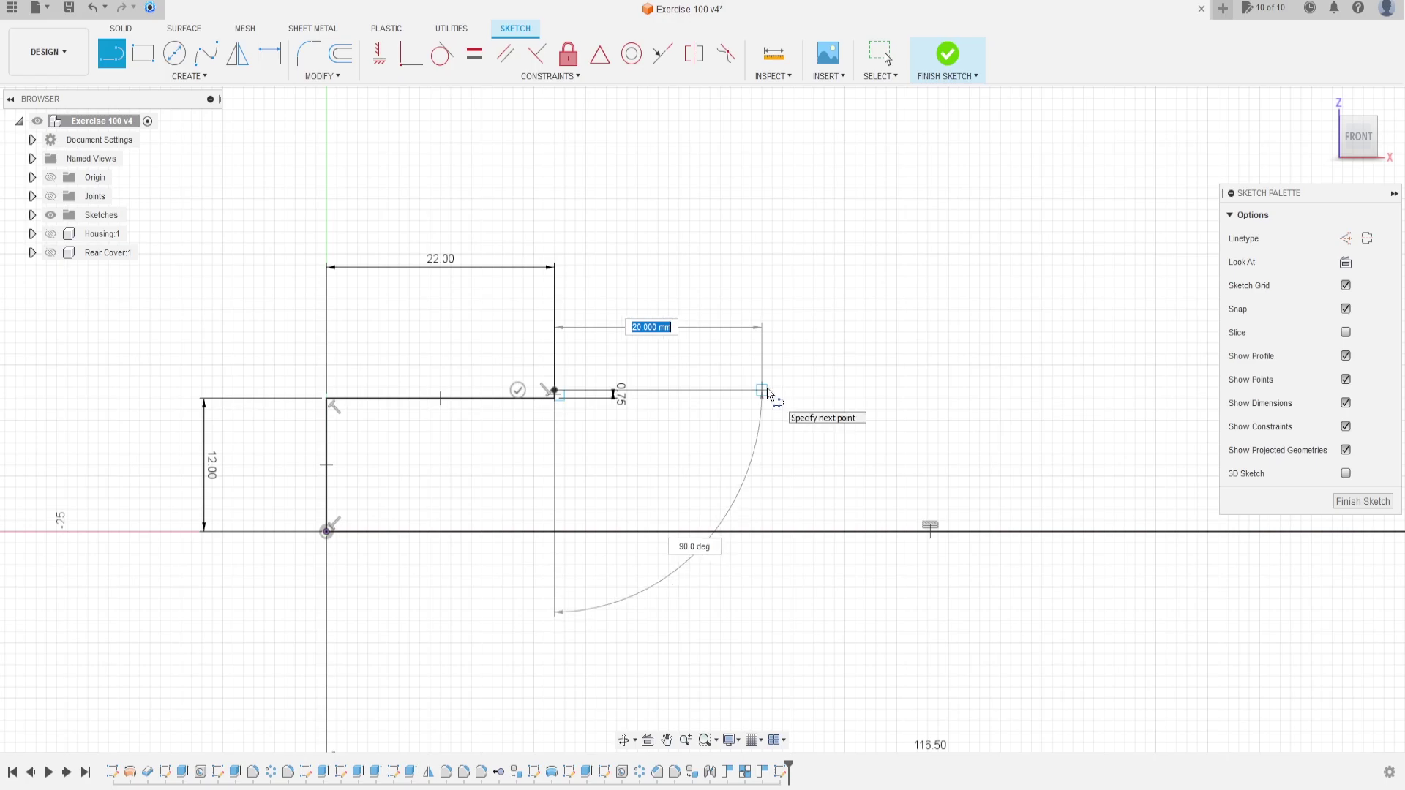
pyautogui.write('20')
pyautogui.press('Return')
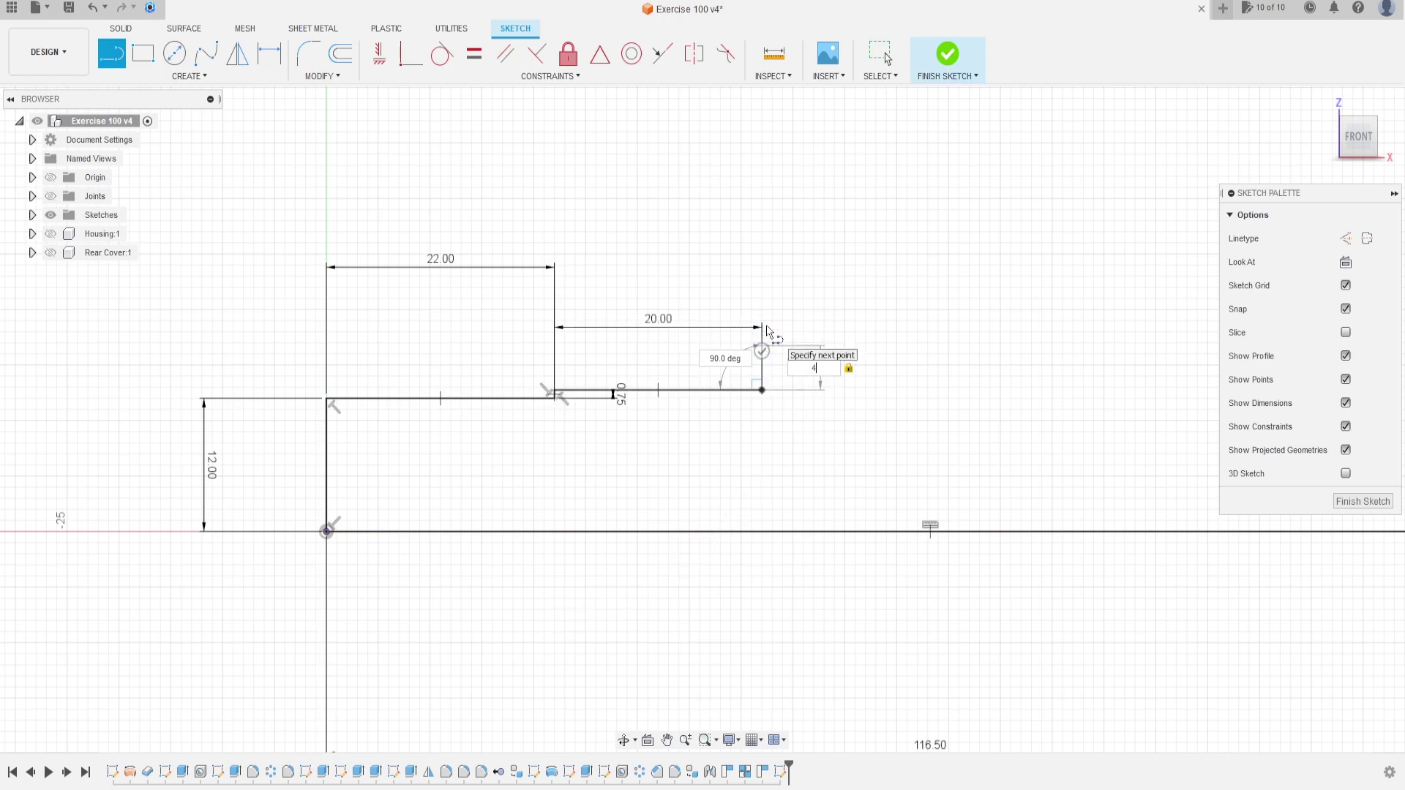
pyautogui.write('4')
pyautogui.press('Return')
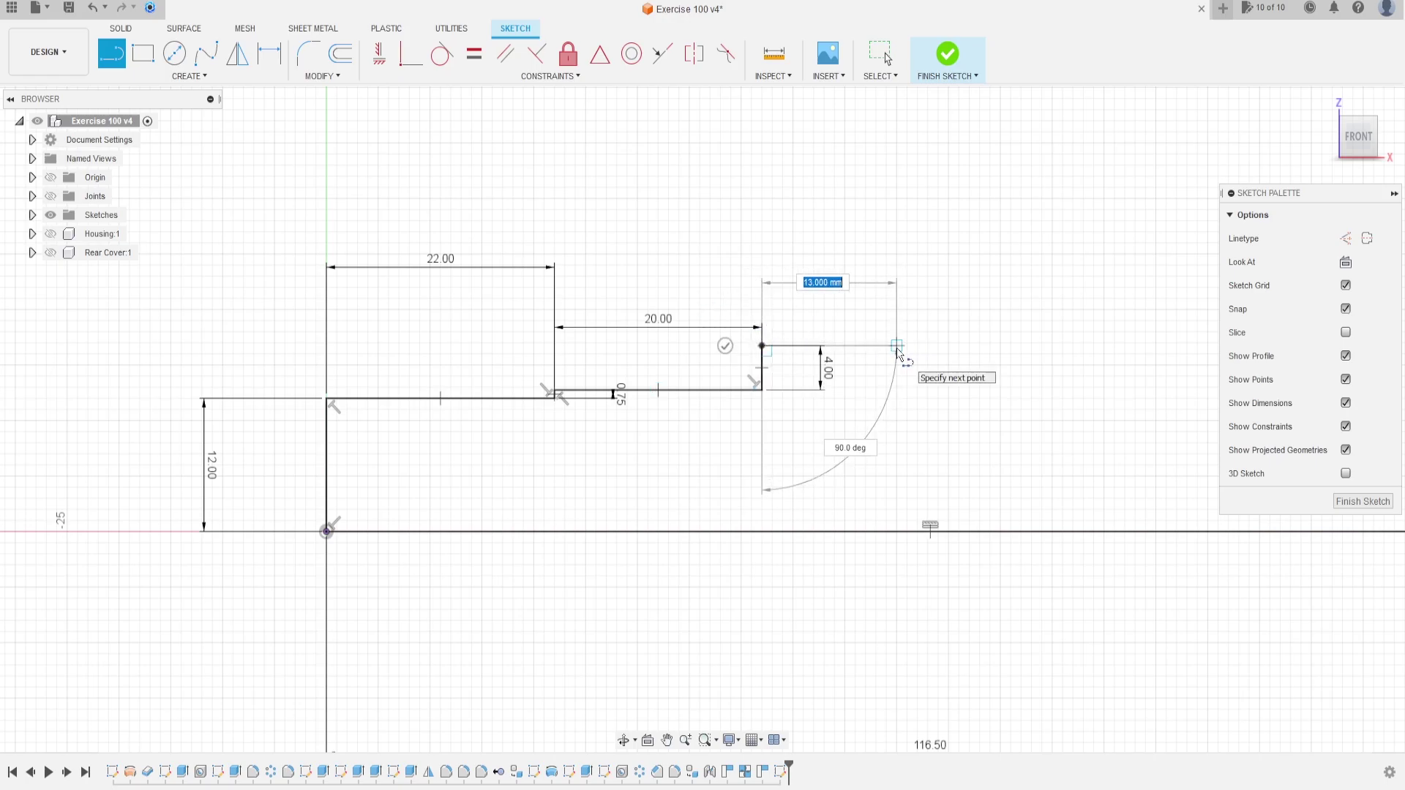
pyautogui.write('6.5')
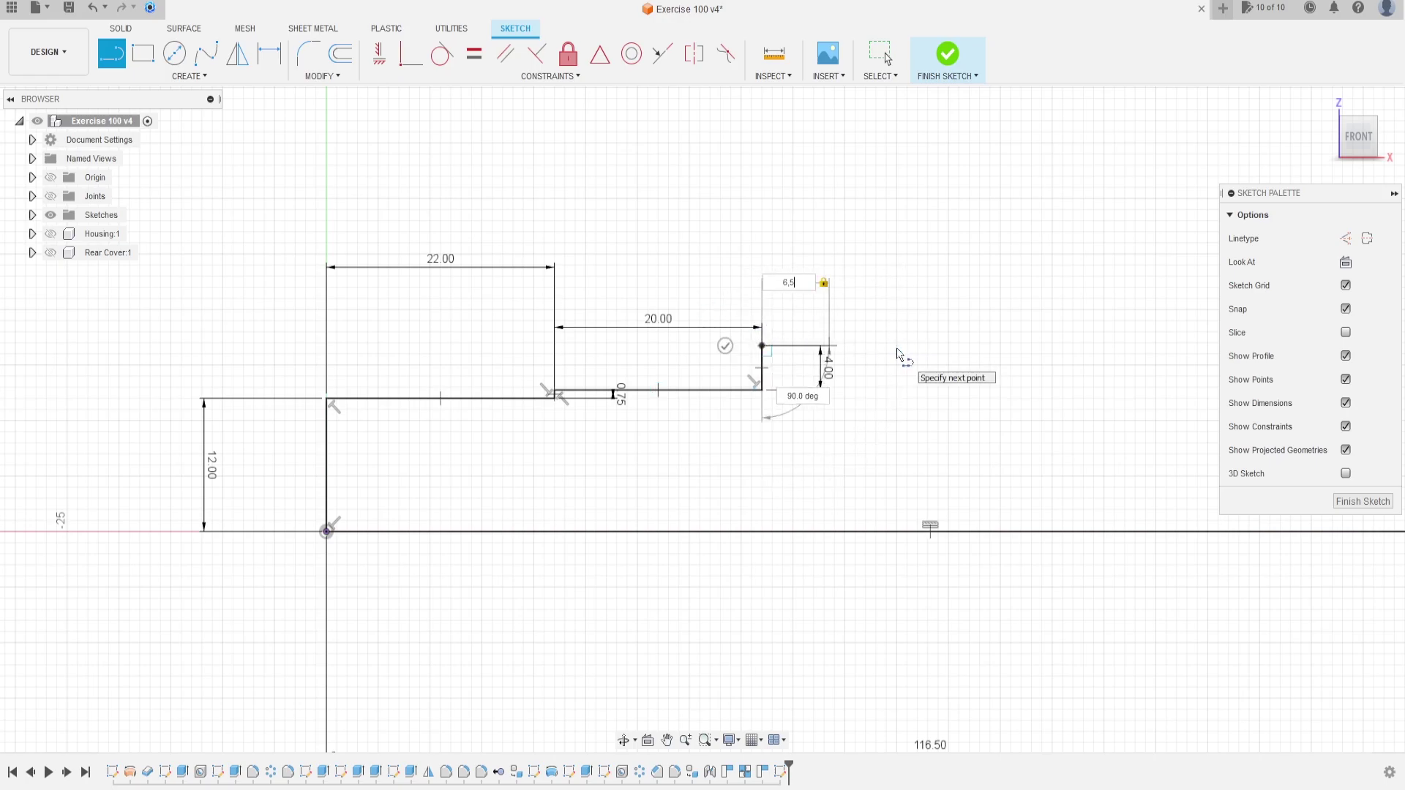
pyautogui.press('Return')
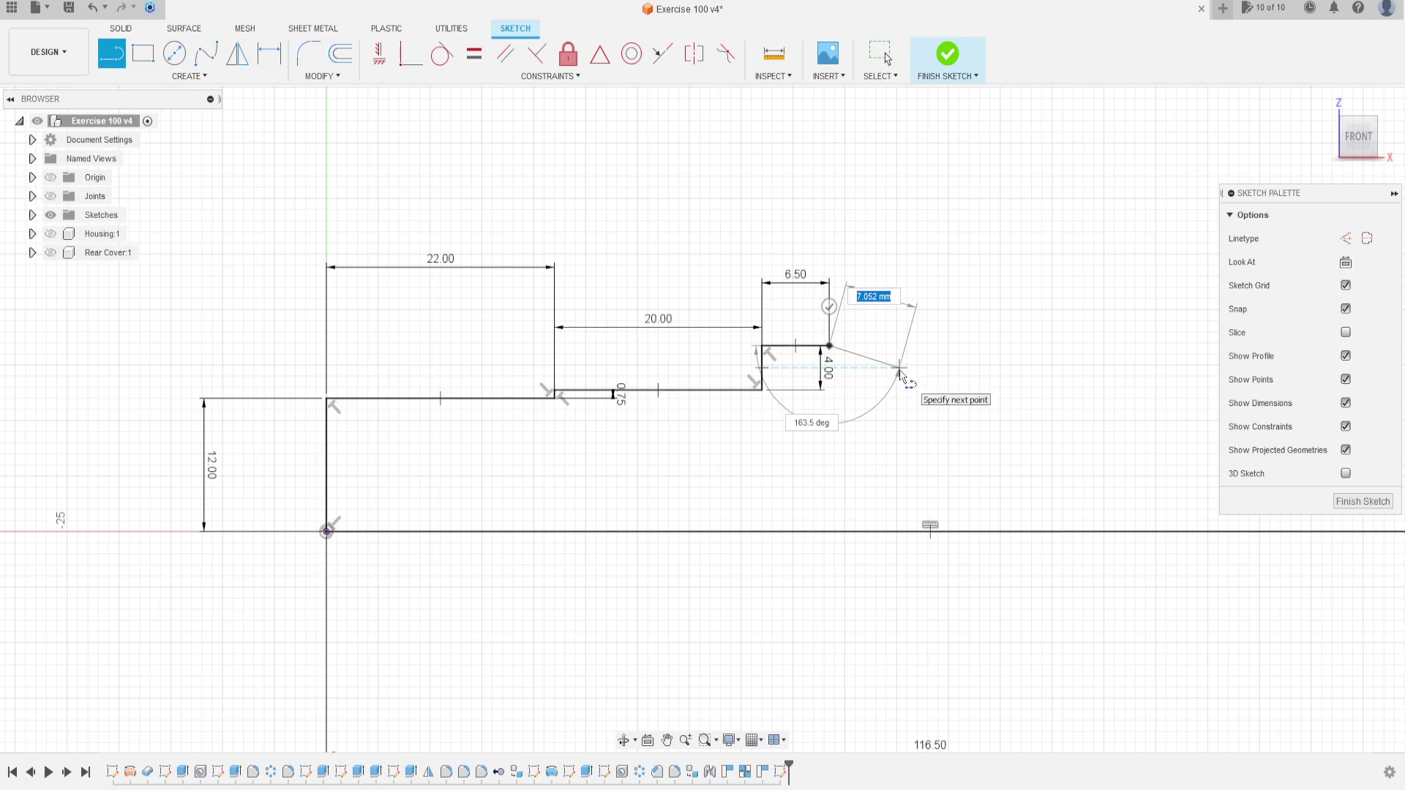
pyautogui.scroll(3, 829, 366)
# Step: Add a 2.75 mm step and a 6 mm run, then change that run to 8 mm
pyautogui.click(831, 374)
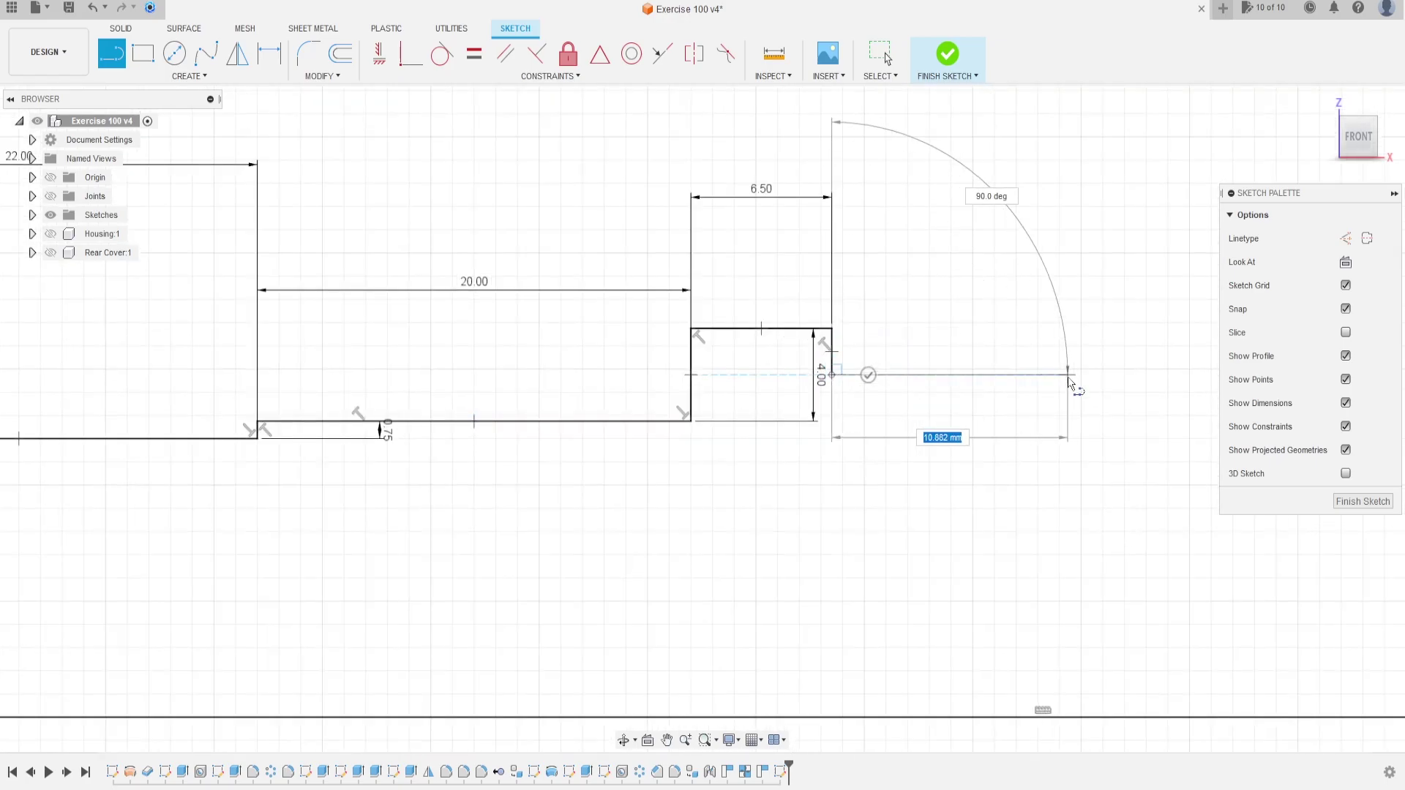
pyautogui.moveTo(1071, 380); pyautogui.dragTo(694, 362, button='middle')
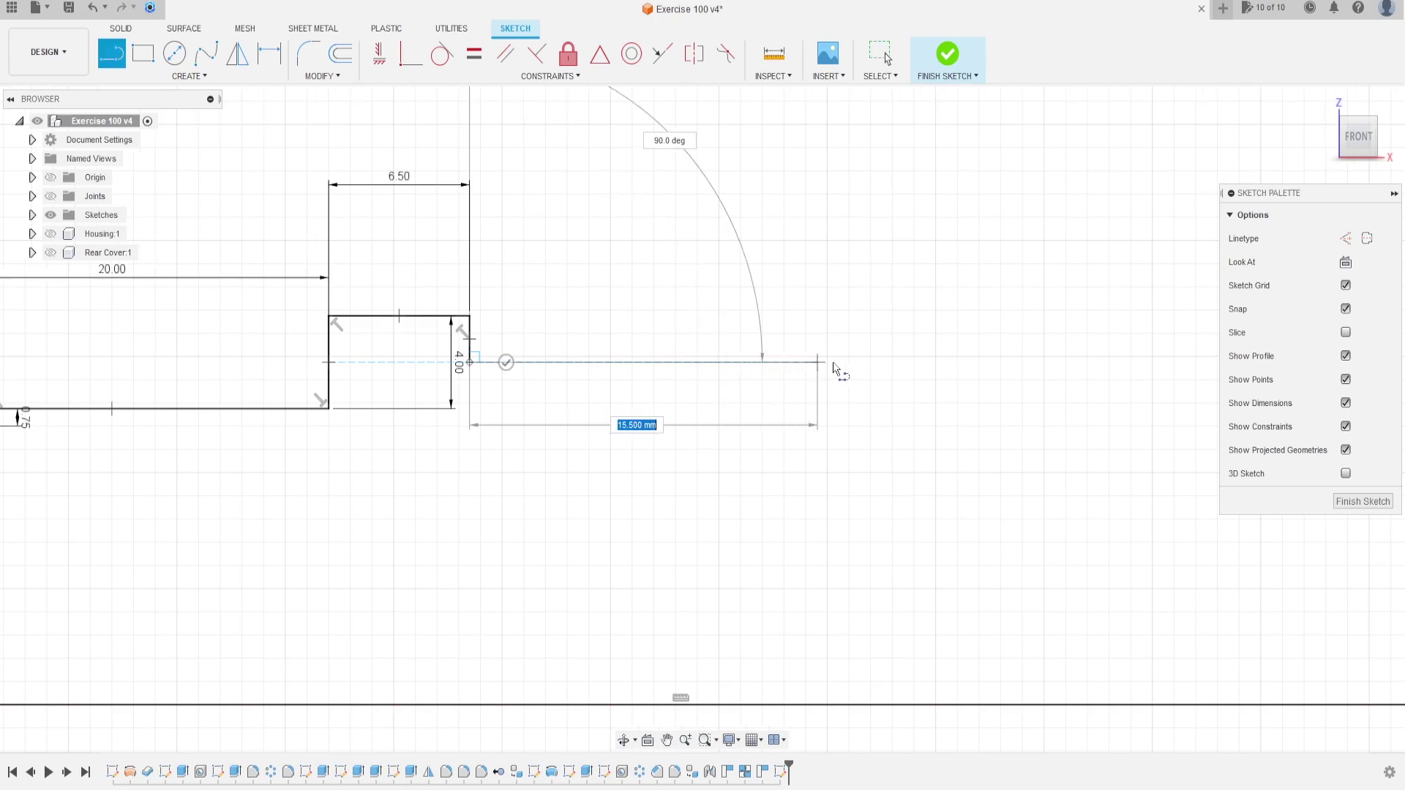
pyautogui.click(926, 363)
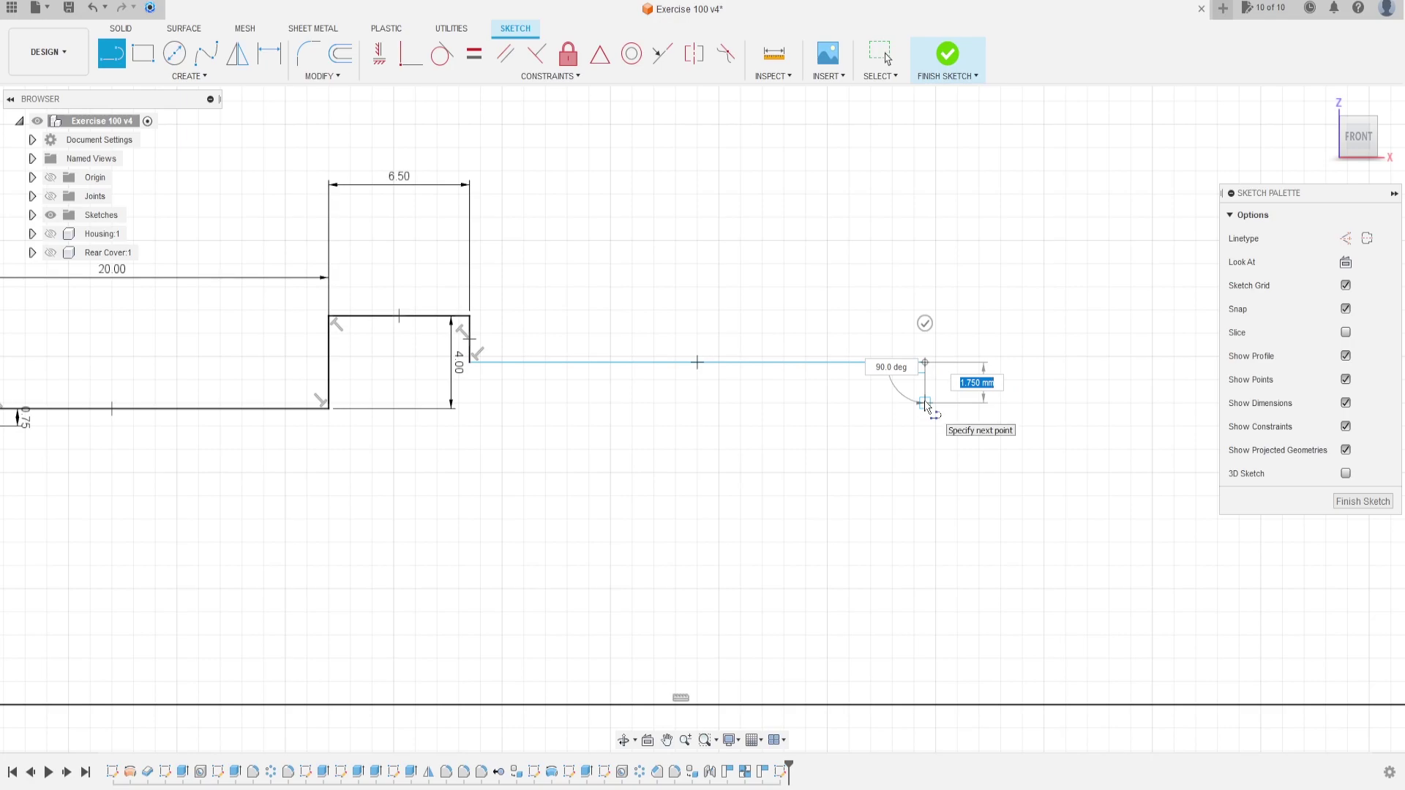
pyautogui.write('2,75')
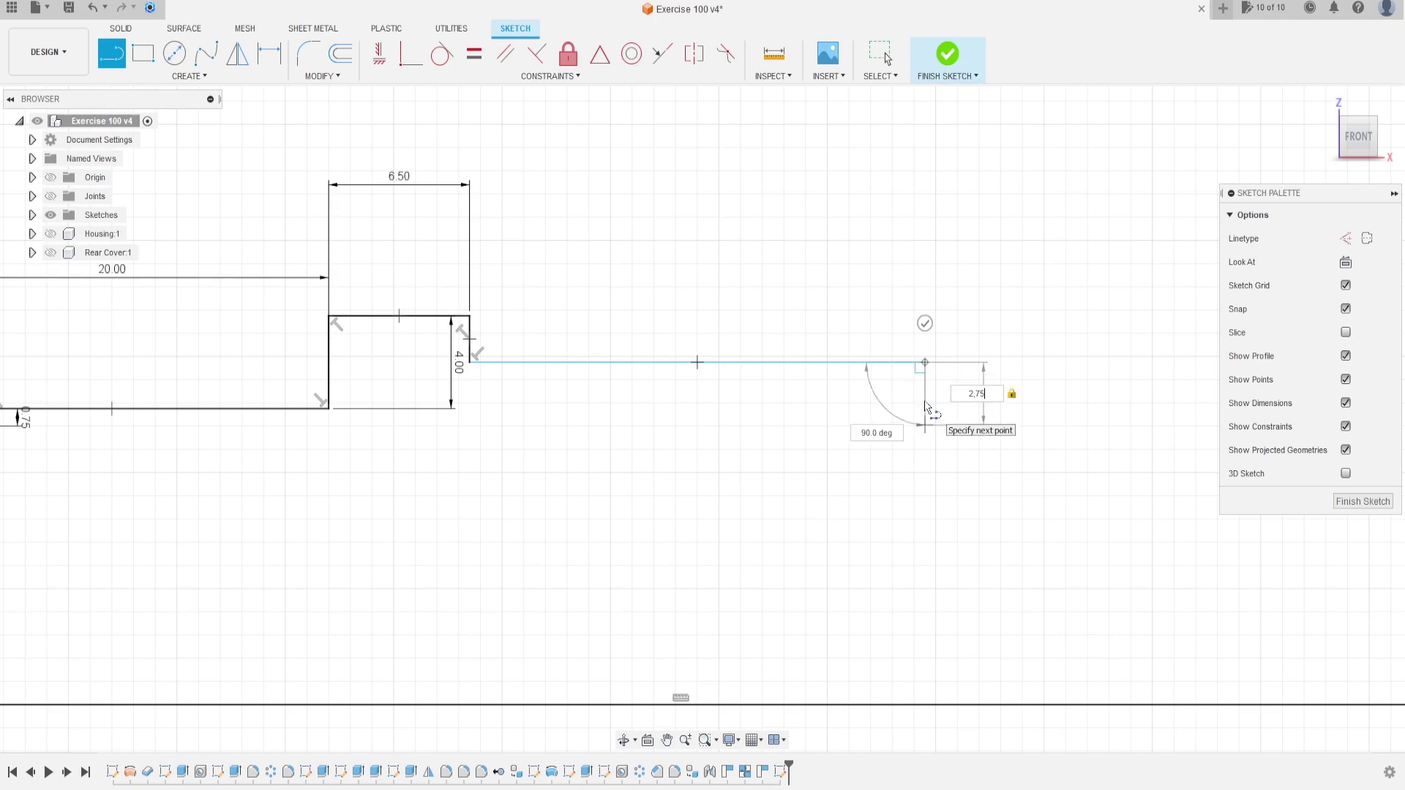
pyautogui.press('Return')
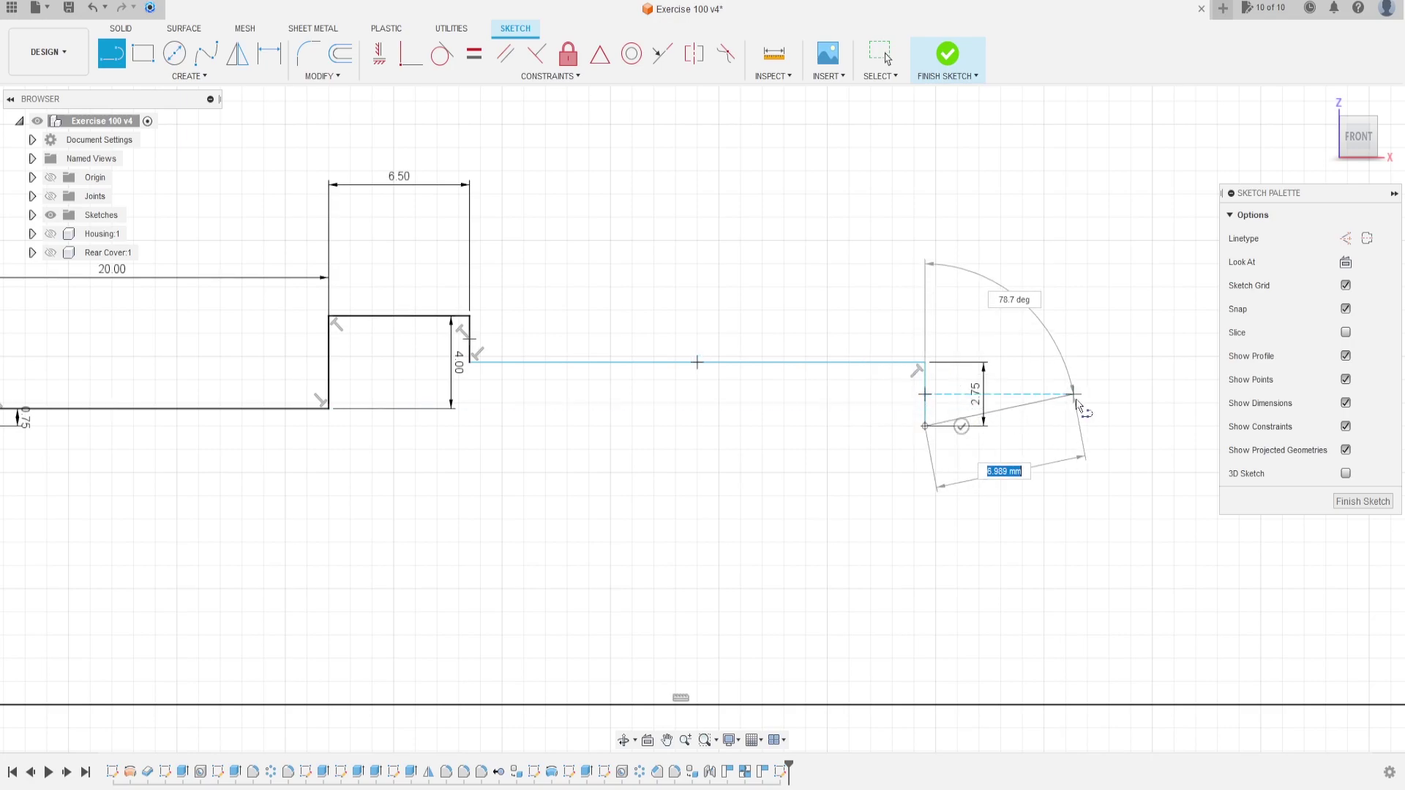
pyautogui.write('6')
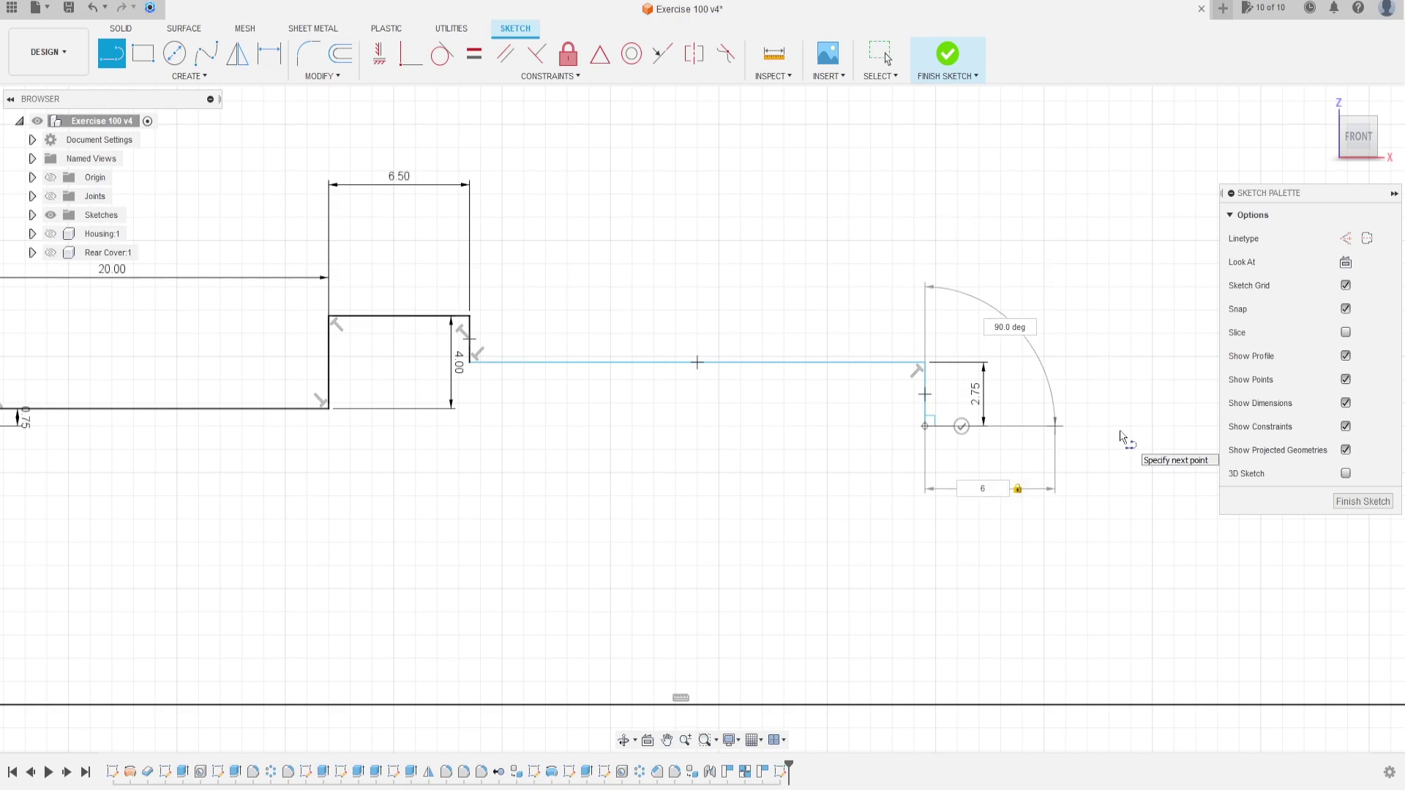
pyautogui.press('Return')
pyautogui.moveTo(1142, 422); pyautogui.dragTo(950, 415, button='middle')
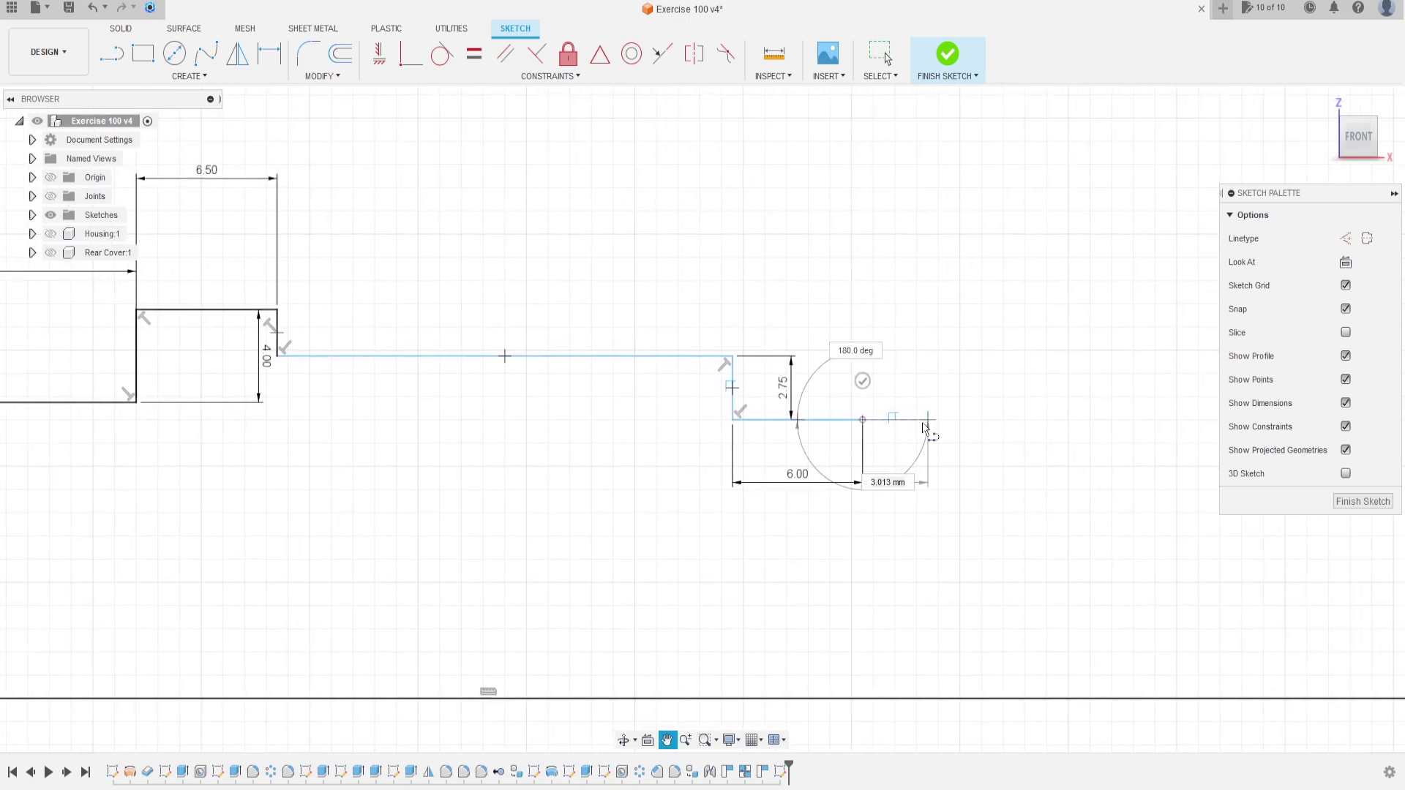
pyautogui.press('Escape')
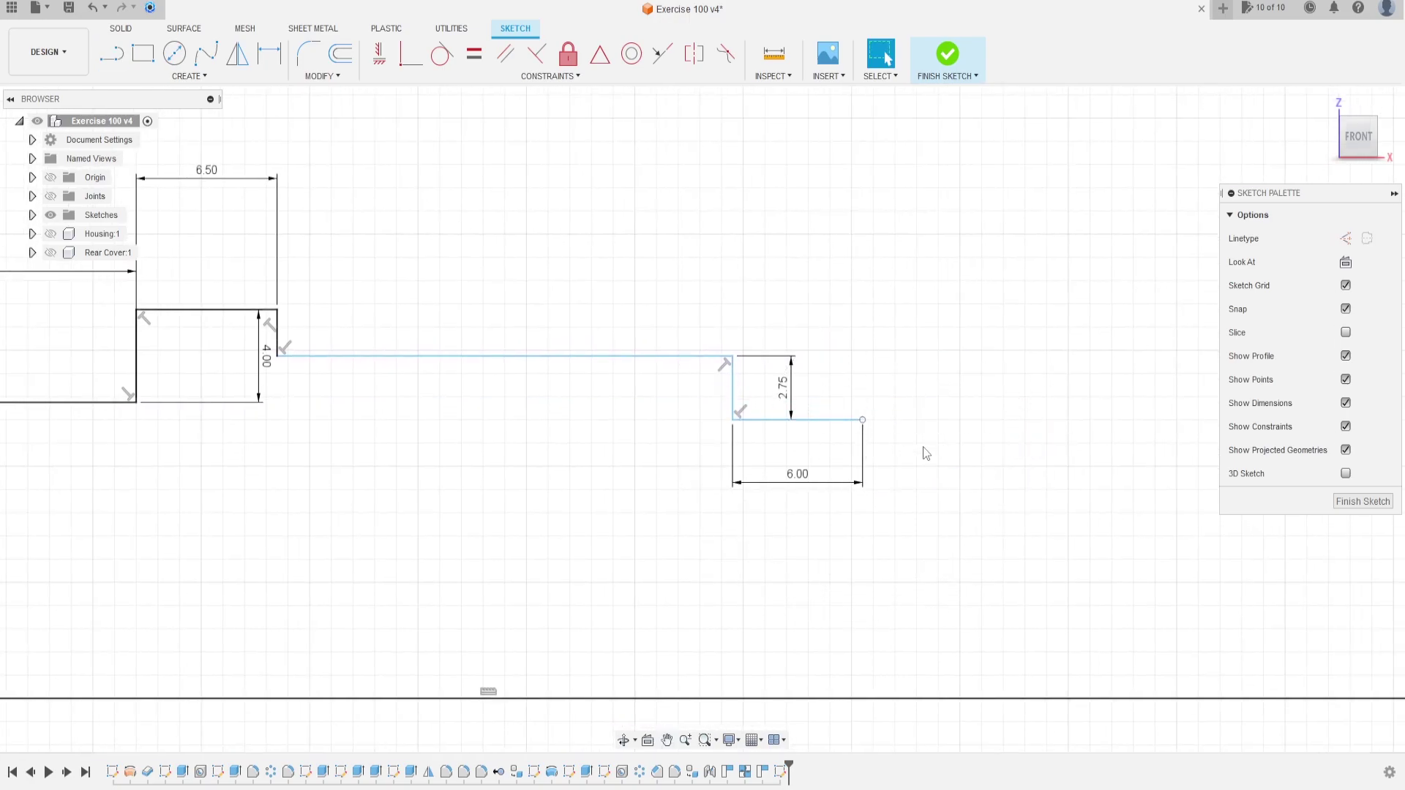
pyautogui.doubleClick(789, 483)
pyautogui.press('Return')
# Step: Draw a sloped segment down from the 8 mm line's end, then a 21 mm horizontal line
pyautogui.press('l')
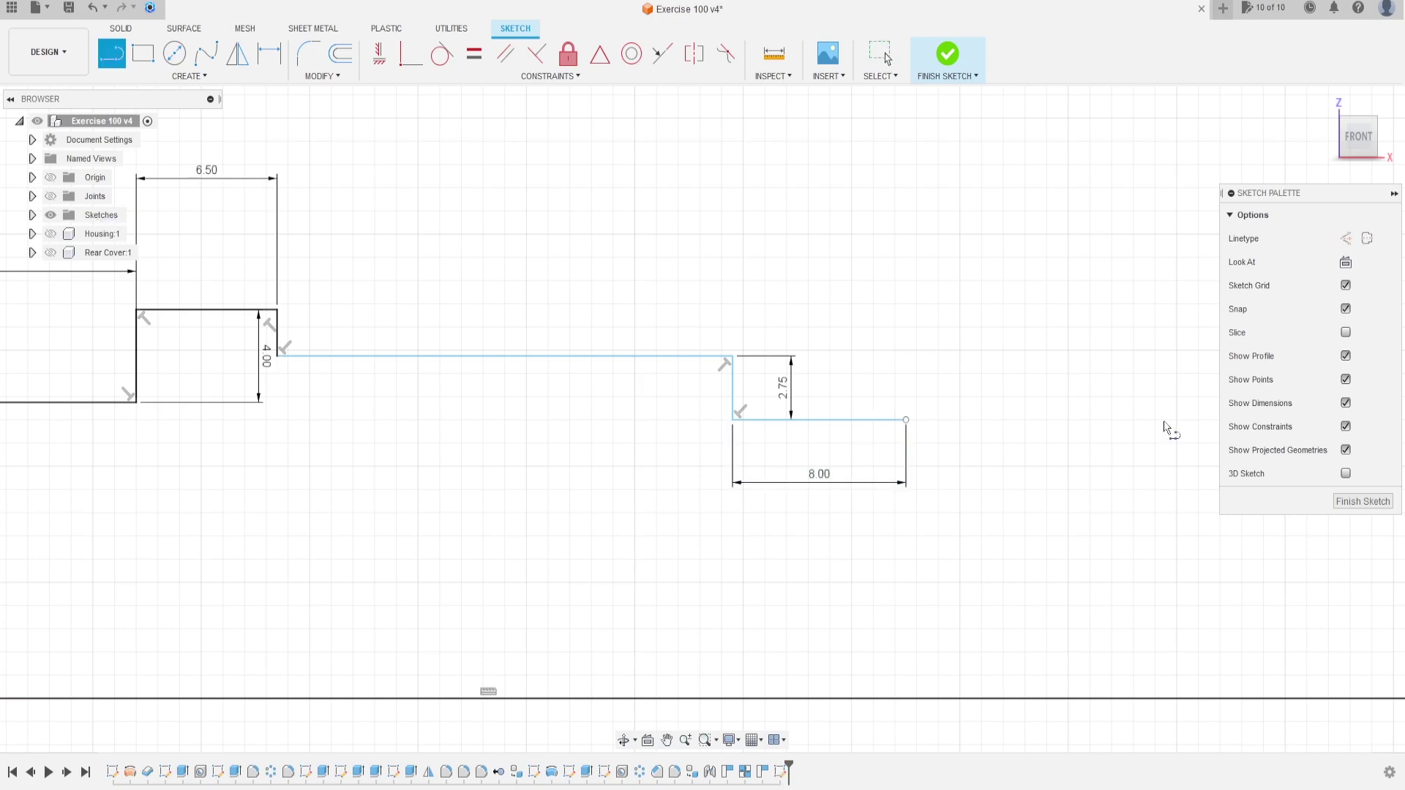
pyautogui.click(906, 421)
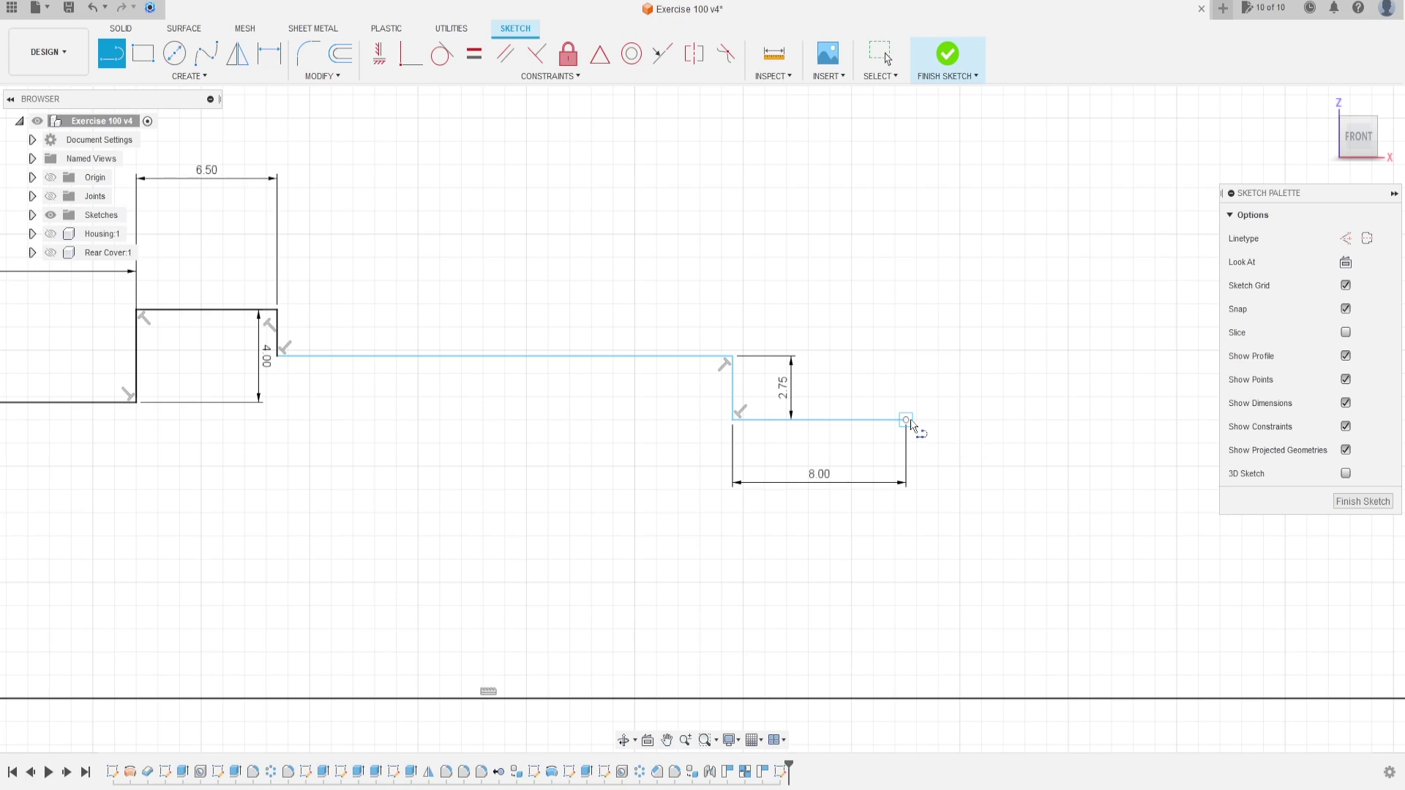
pyautogui.click(976, 449)
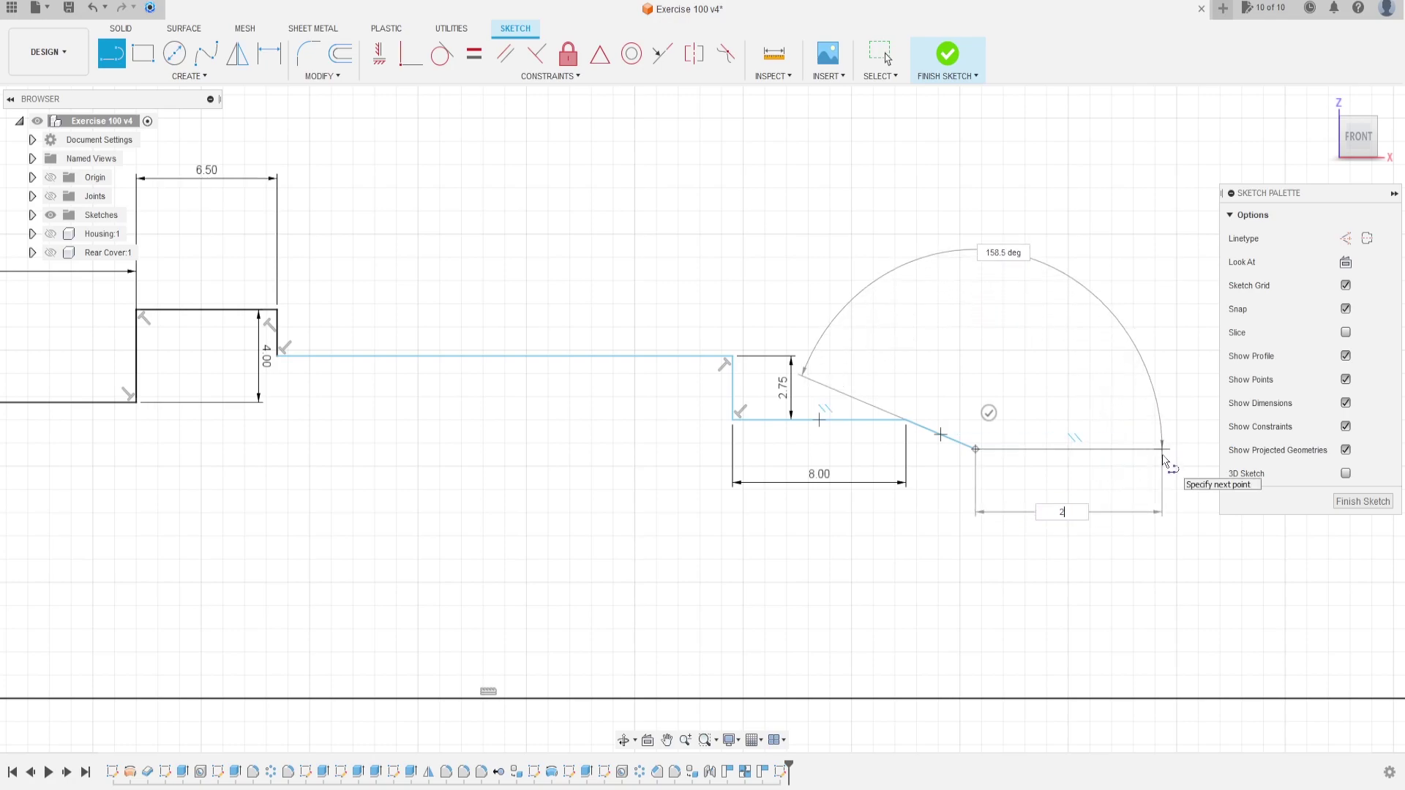
pyautogui.press('Tab')
pyautogui.moveTo(1164, 461); pyautogui.dragTo(827, 462, button='middle')
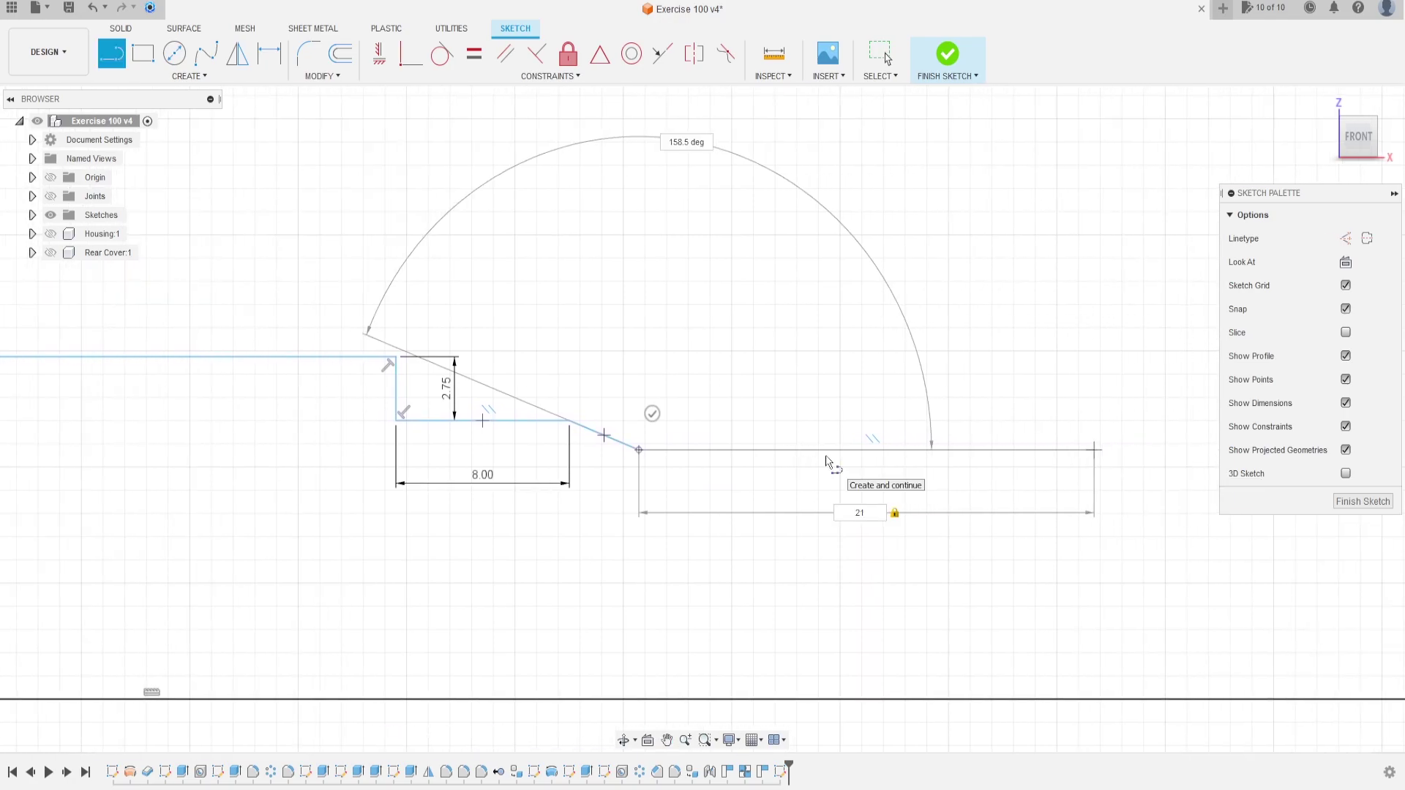
pyautogui.click(827, 461)
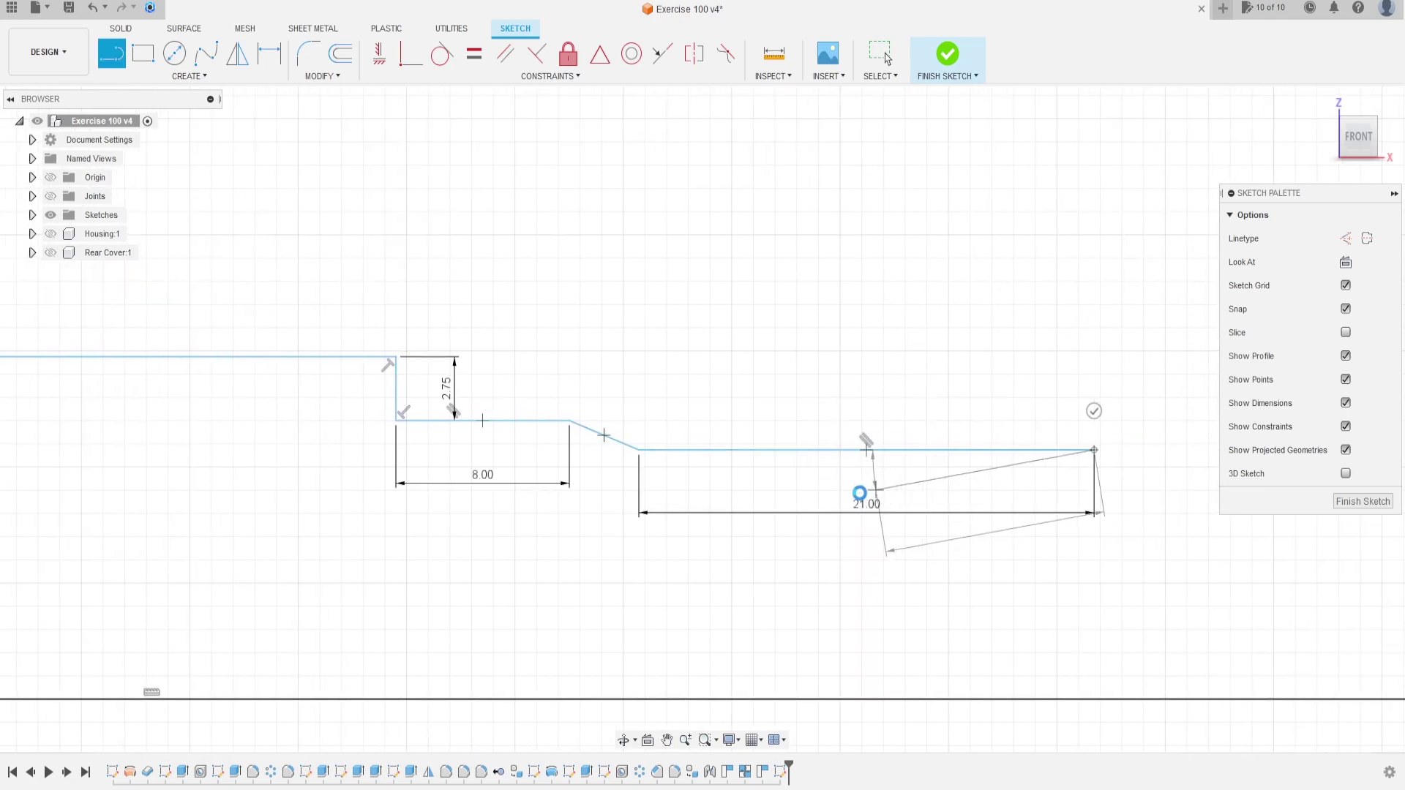
pyautogui.press('Escape')
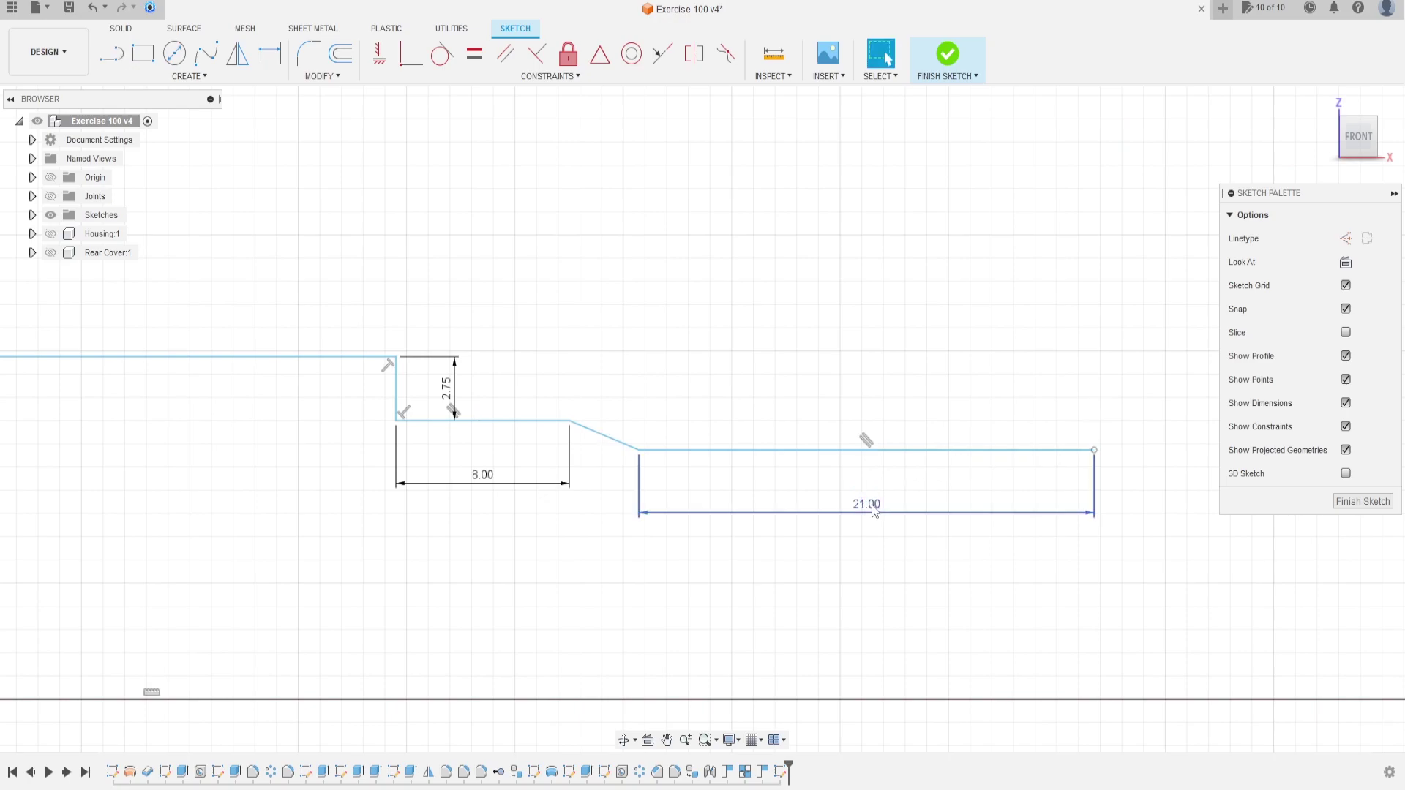
# Step: Change the 21.00 line dimension to 21.5 mm
pyautogui.doubleClick(868, 505)
pyautogui.write('2')
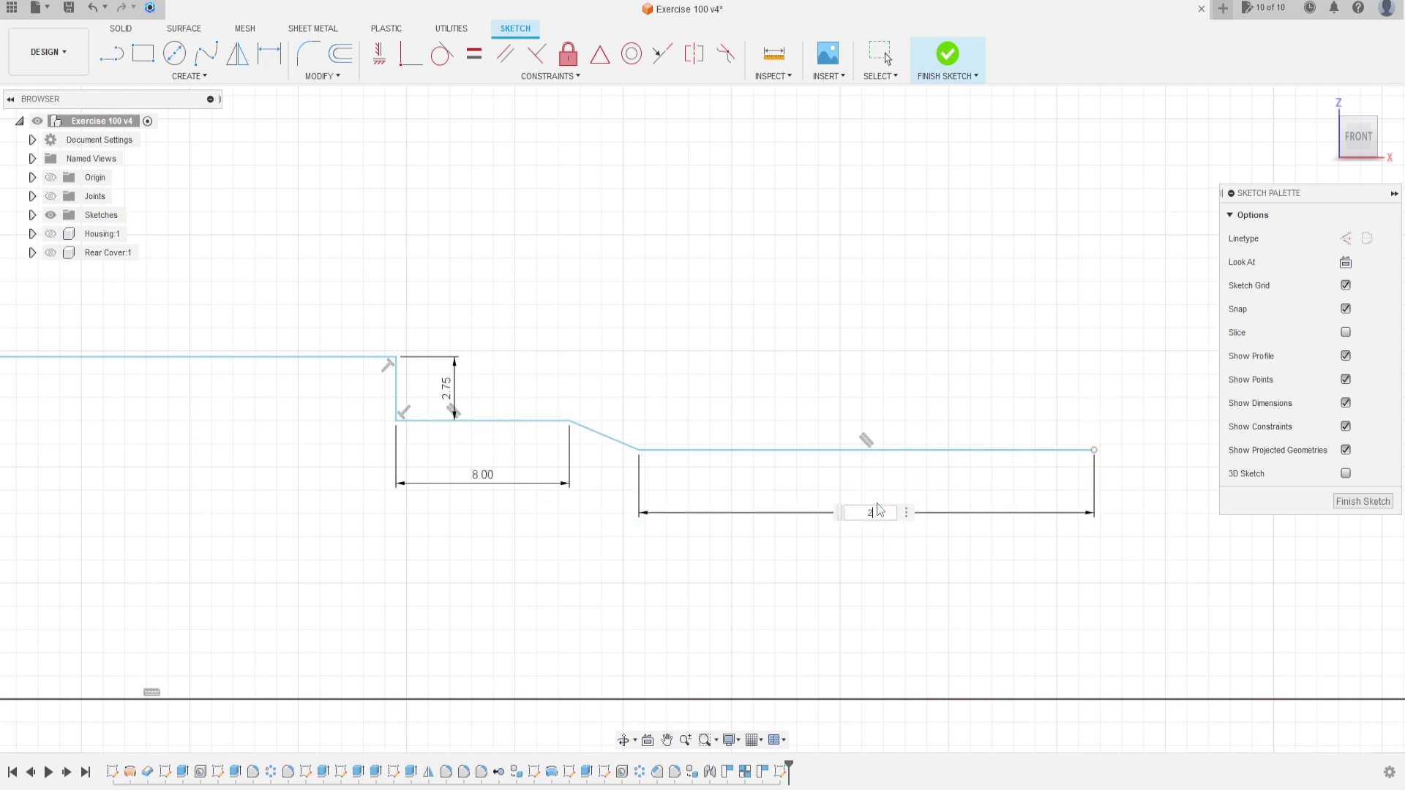
pyautogui.write('1.5')
pyautogui.press('Return')
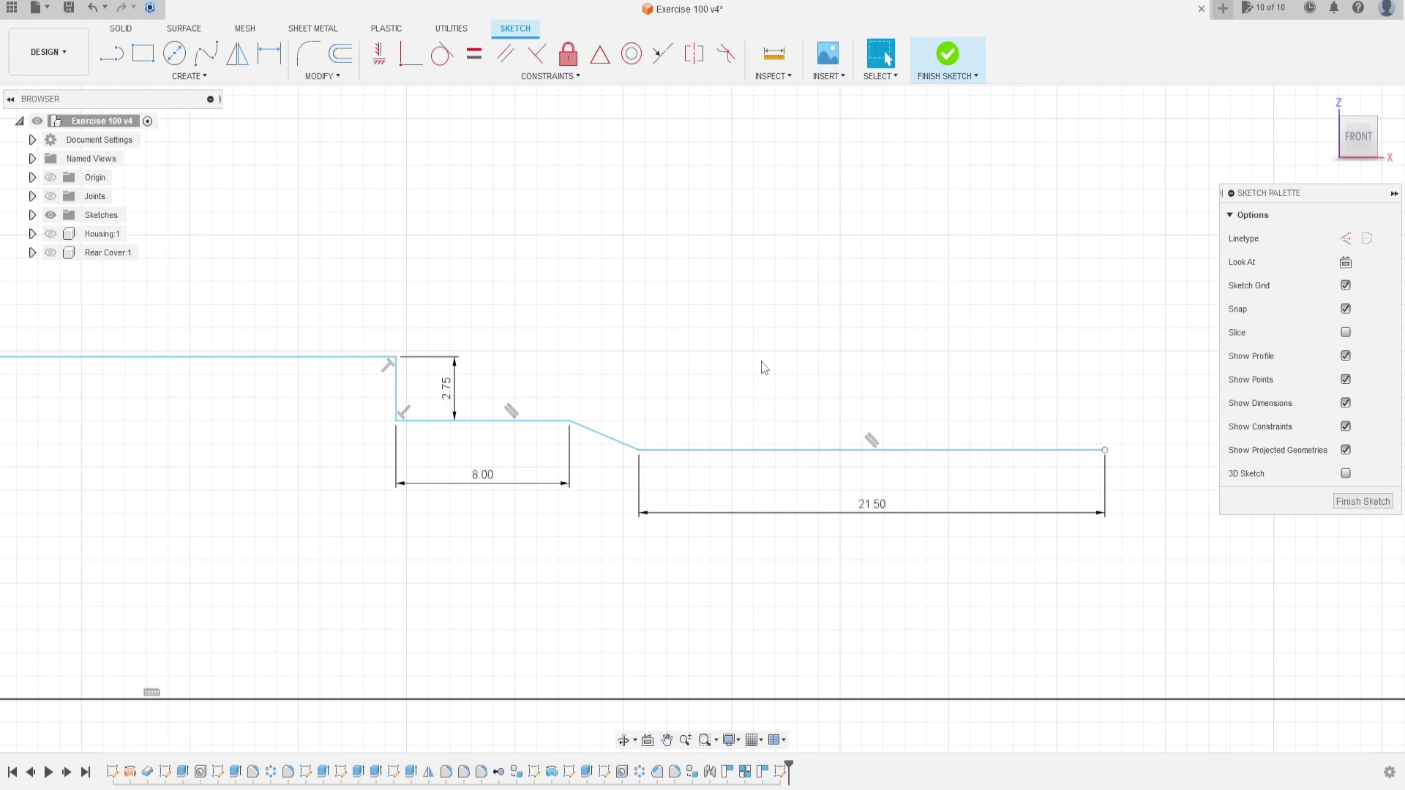
pyautogui.moveTo(1112, 426); pyautogui.dragTo(725, 367, button='middle')
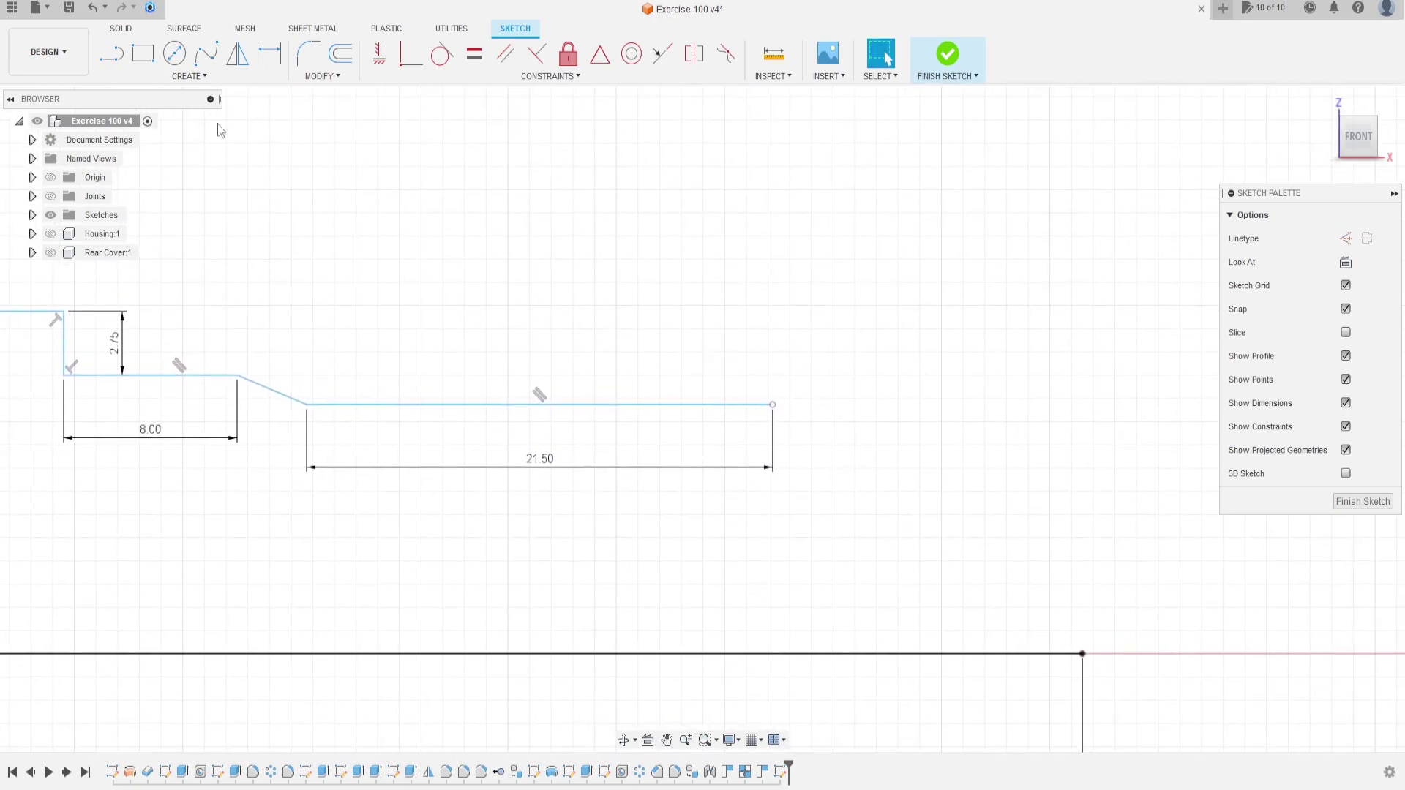
# Step: Draw a 2.5 mm deep, 2 mm wide groove and an end block closing down to the axis
pyautogui.click(117, 54)
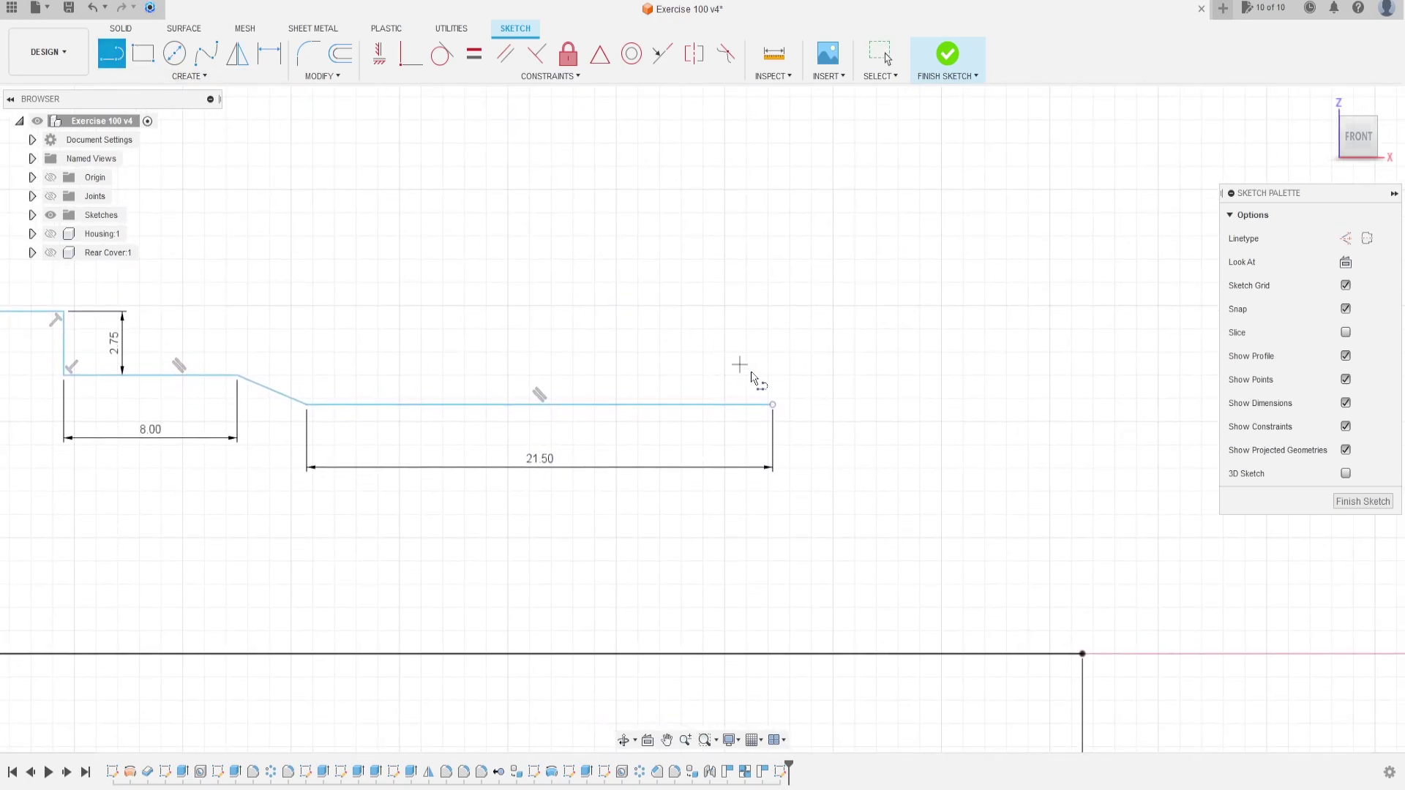
pyautogui.click(773, 405)
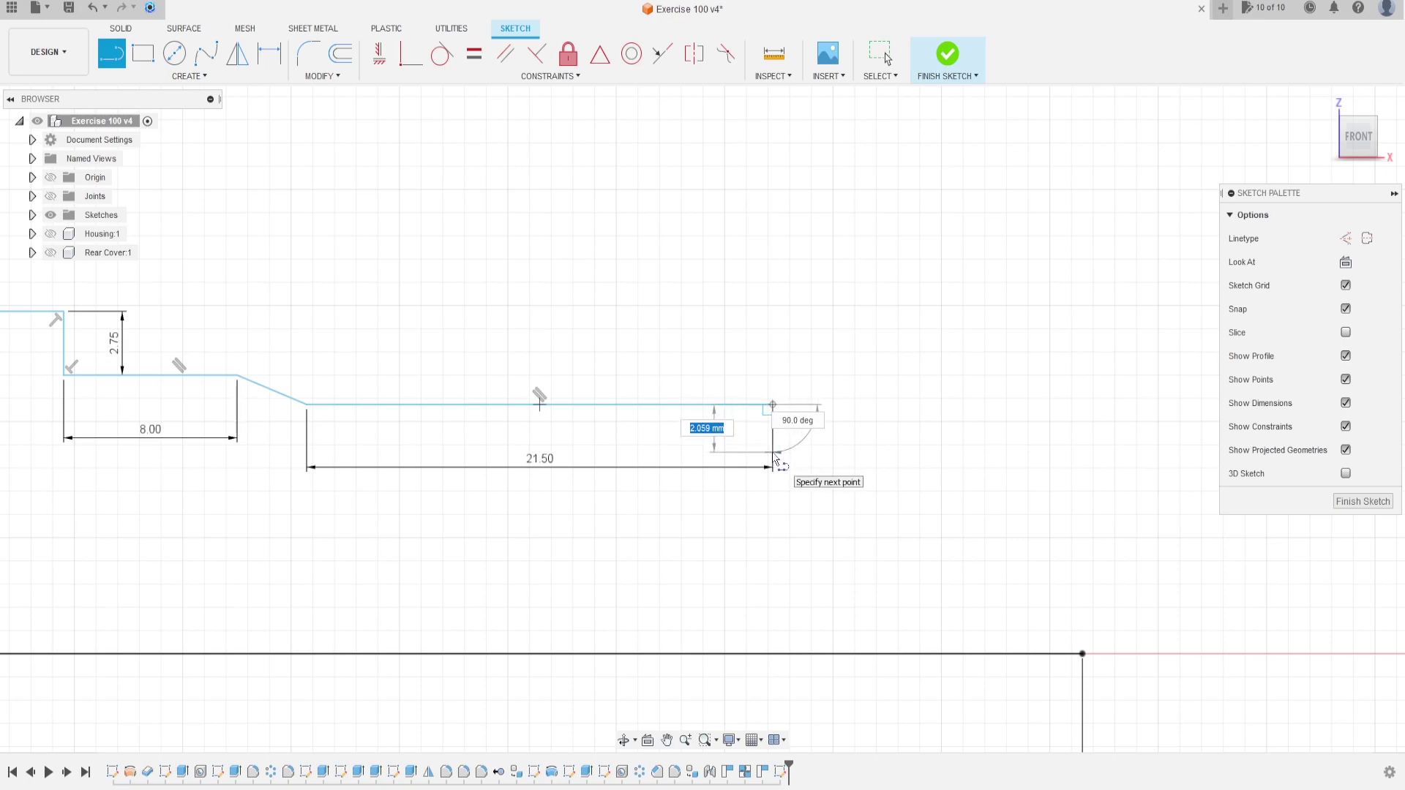
pyautogui.write('2,5')
pyautogui.press('Tab')
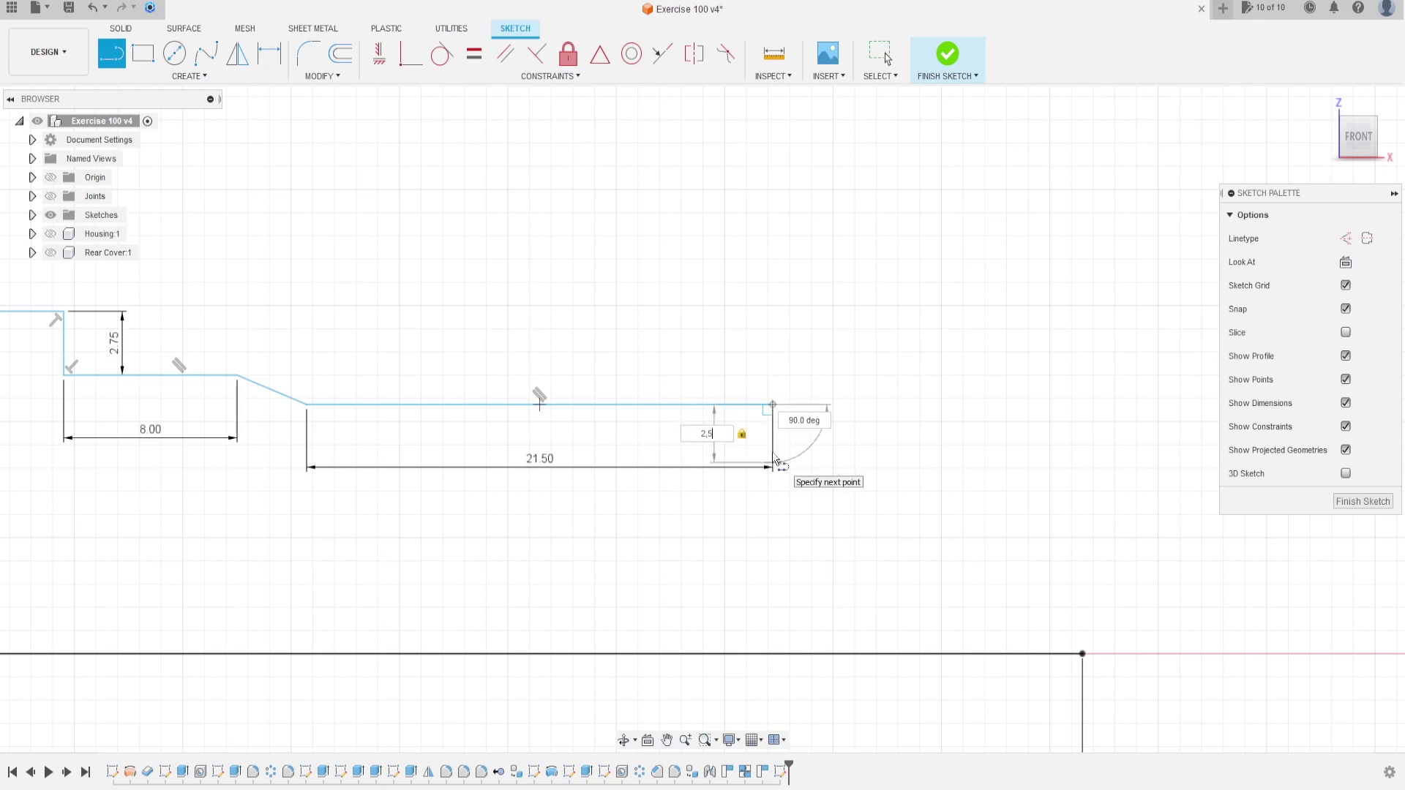
pyautogui.click(774, 461)
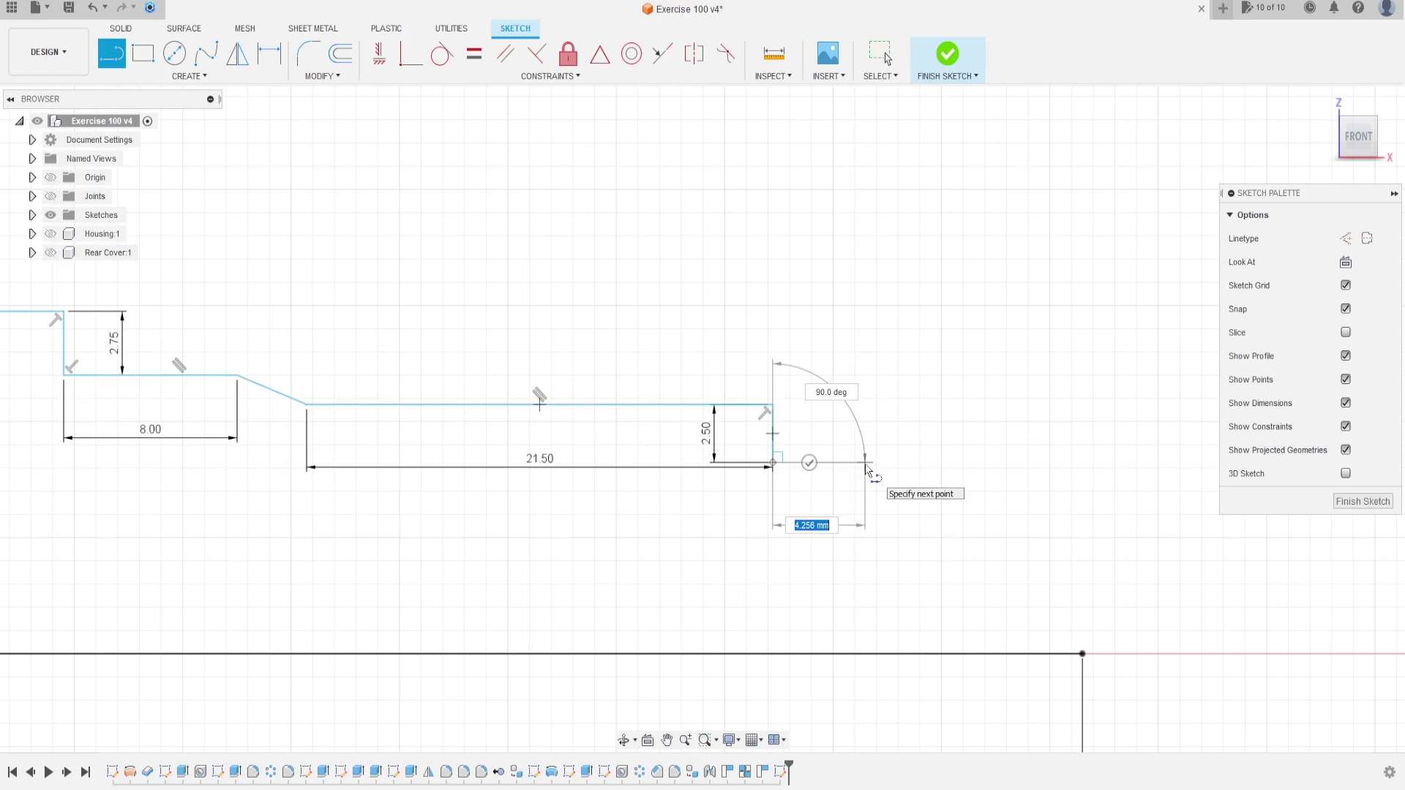
pyautogui.write('2')
pyautogui.press('Return')
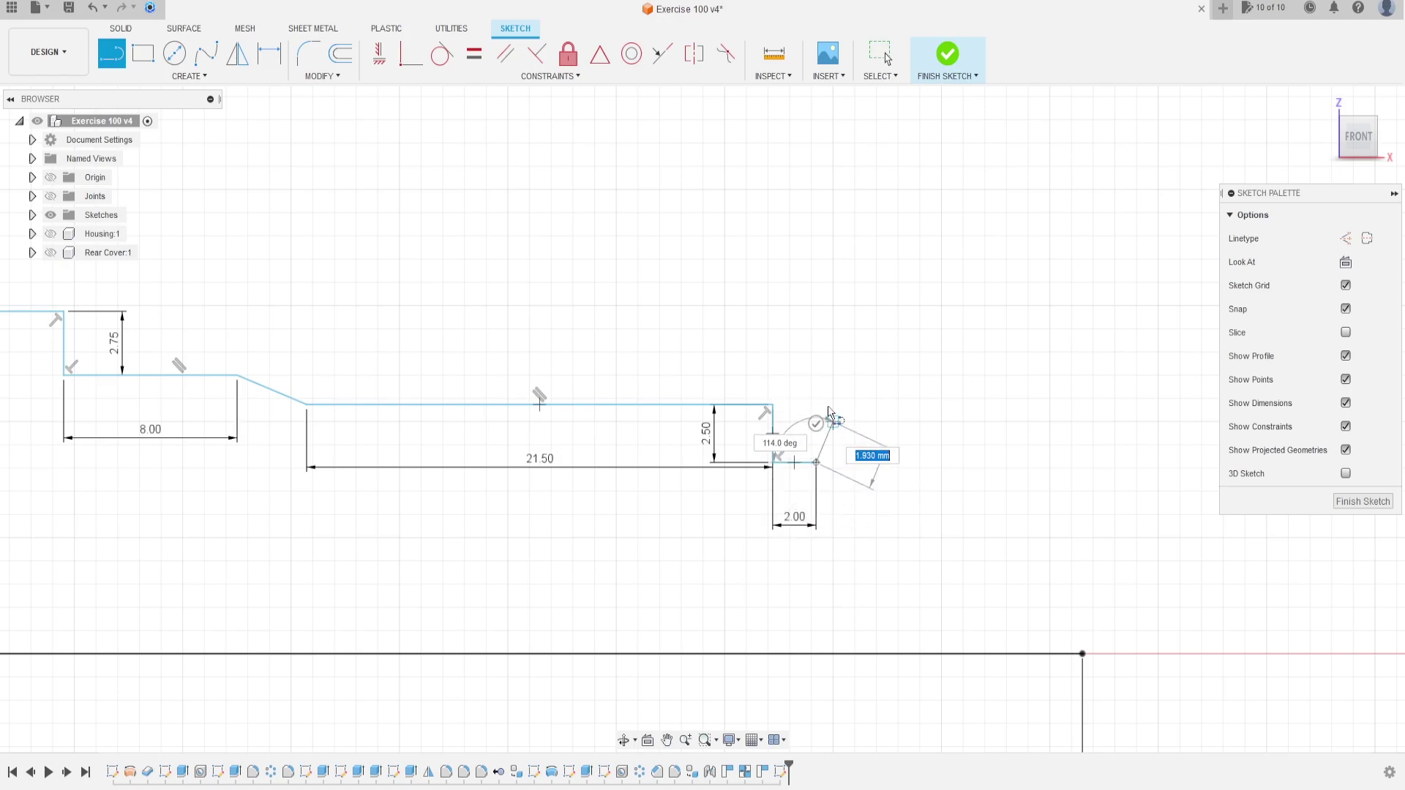
pyautogui.click(816, 404)
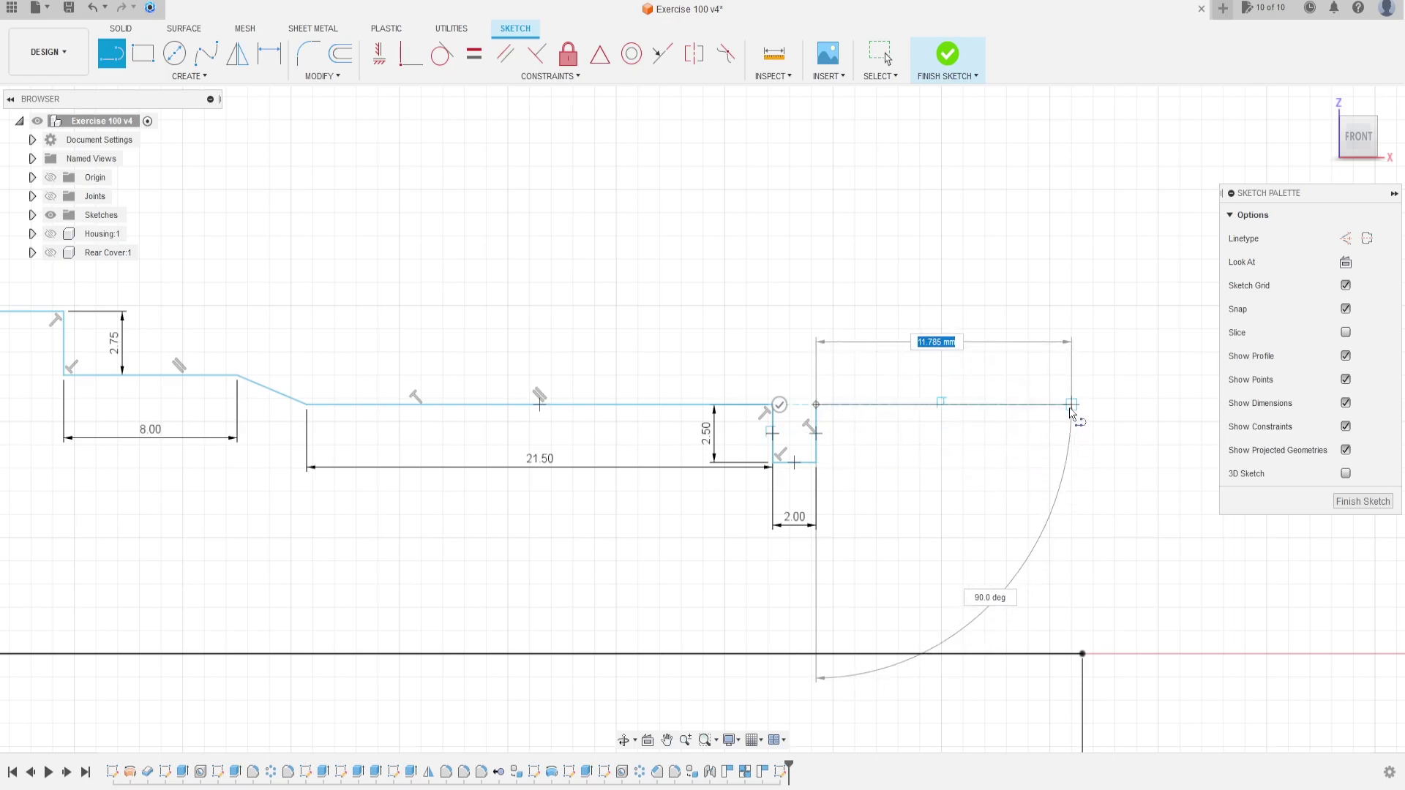
pyautogui.click(1072, 404)
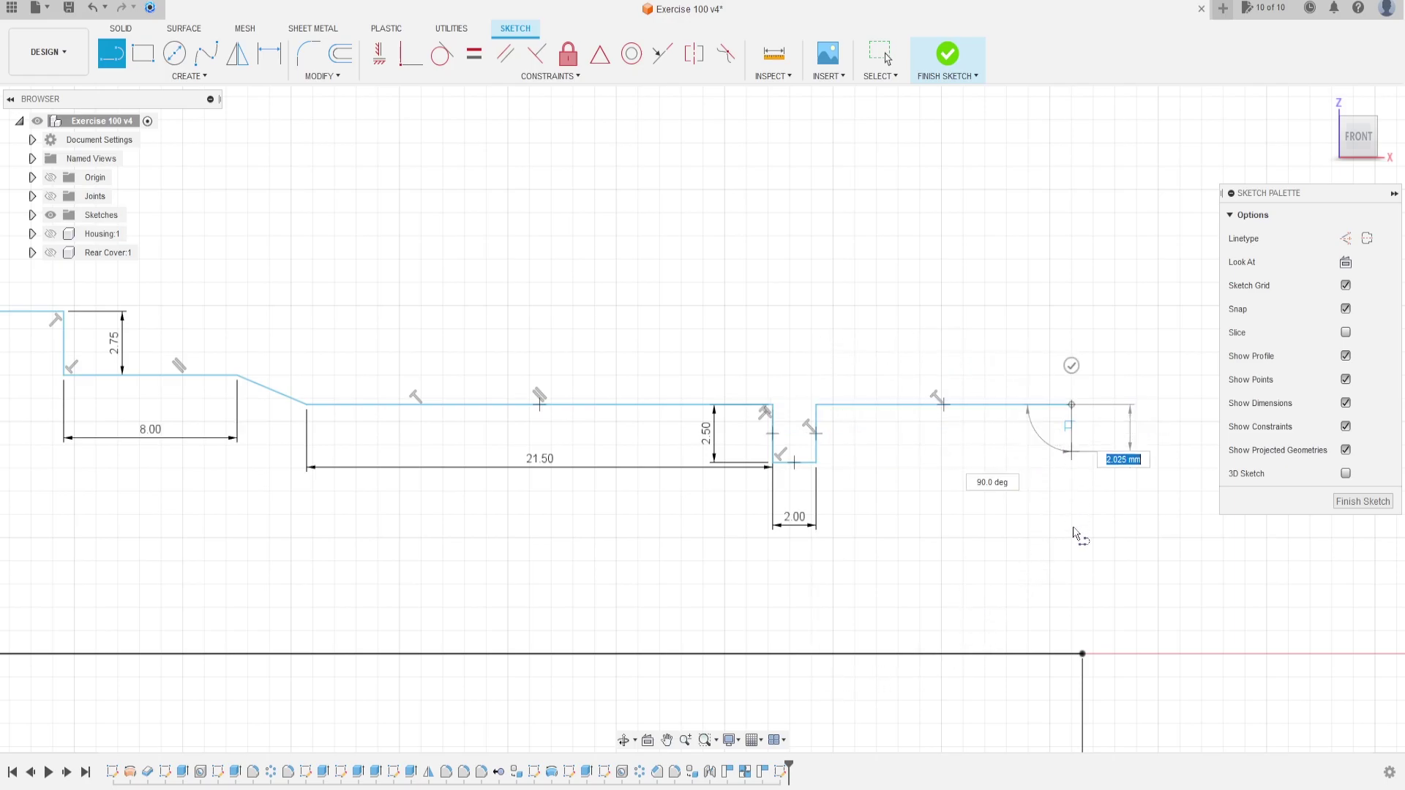
pyautogui.click(1083, 654)
pyautogui.press('Escape')
# Step: Constrain the slanted right end edge to vertical
pyautogui.click(379, 52)
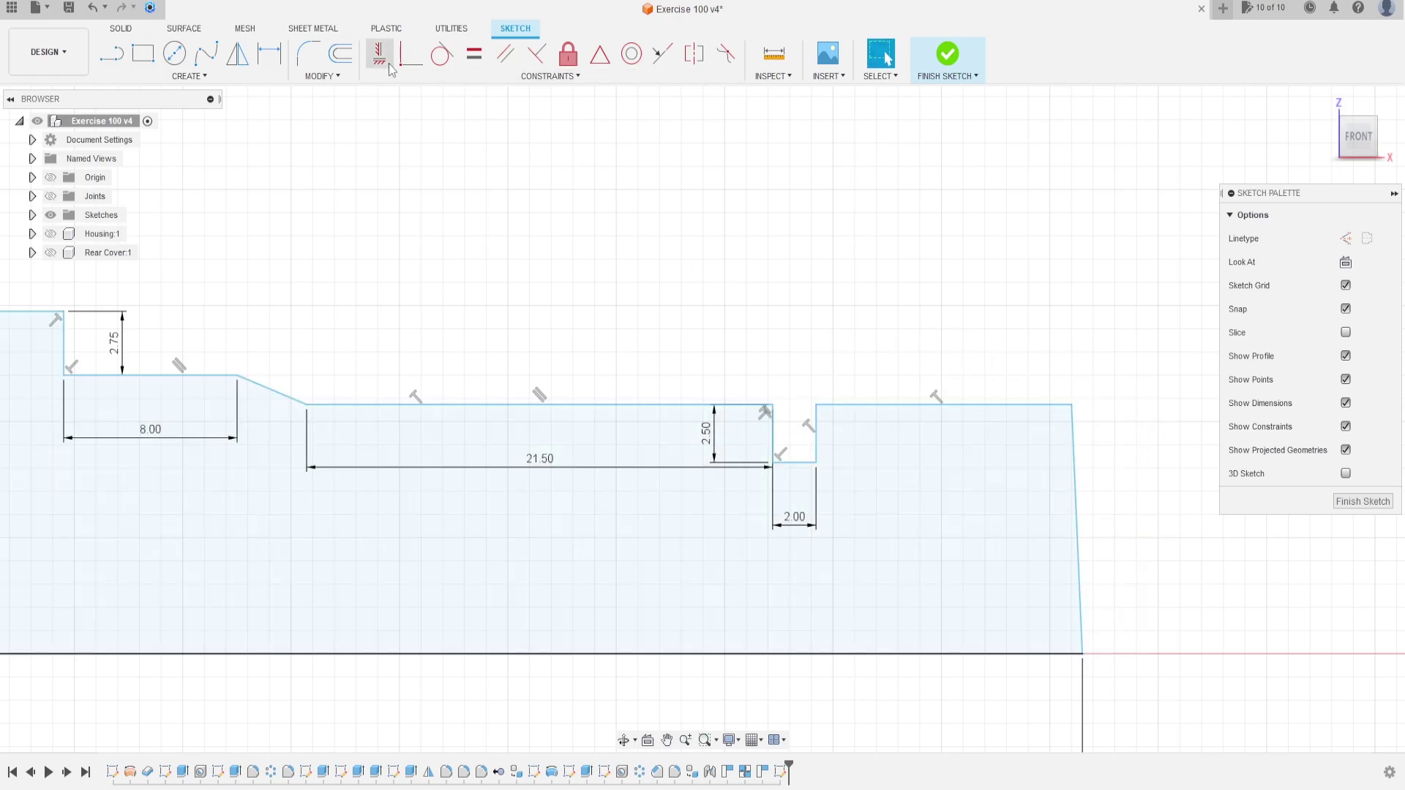
pyautogui.click(1074, 516)
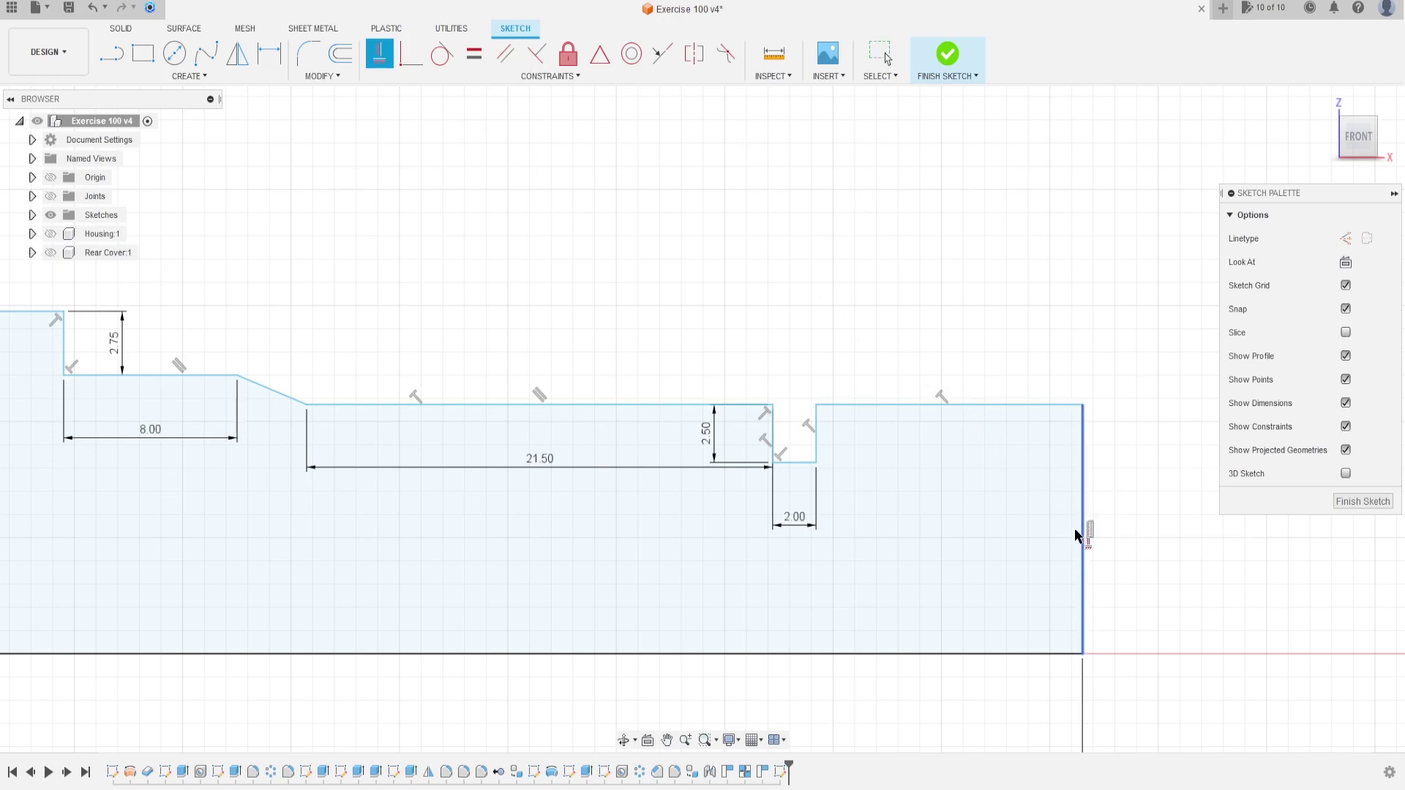
pyautogui.click(986, 412)
pyautogui.scroll(-3, 805, 511)
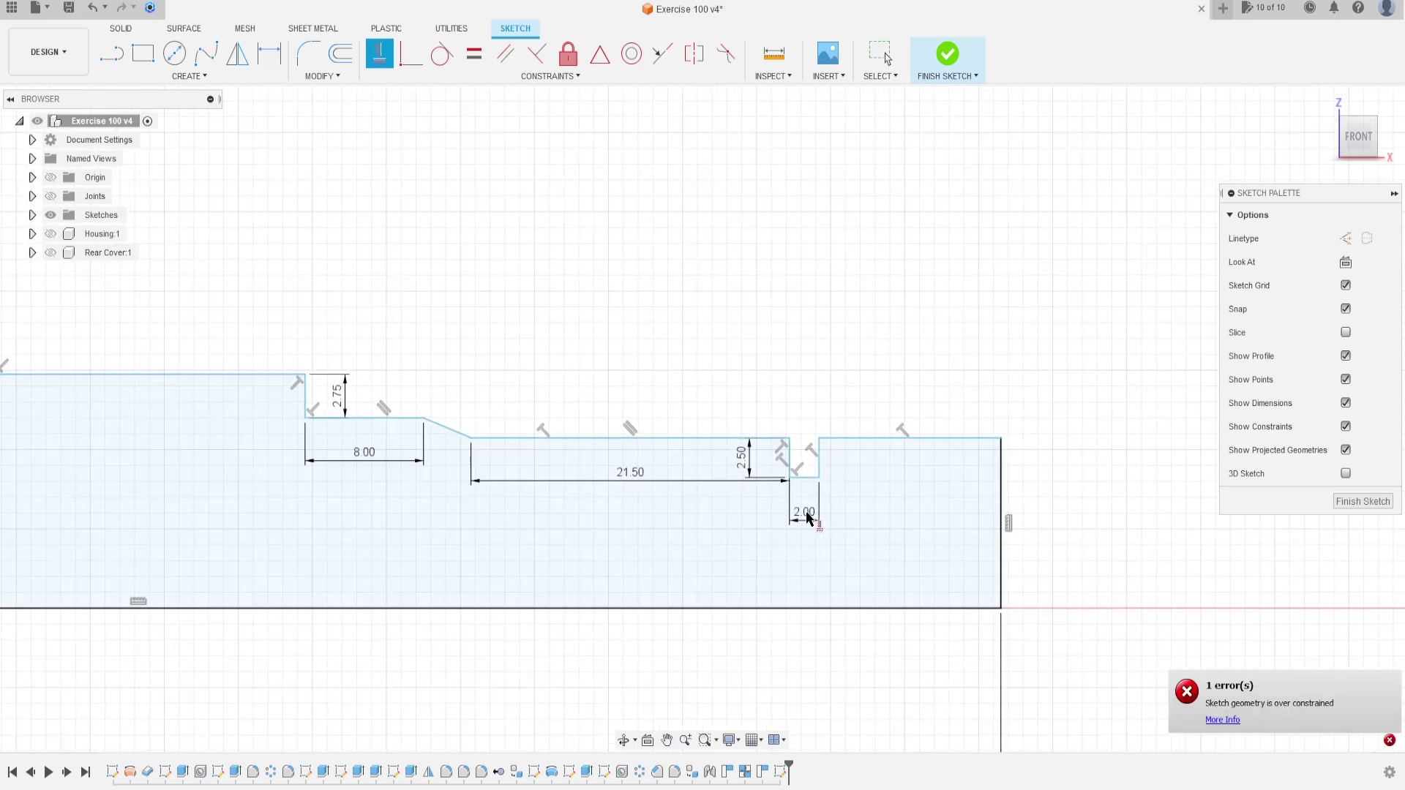
pyautogui.moveTo(198, 351); pyautogui.dragTo(690, 375, button='middle')
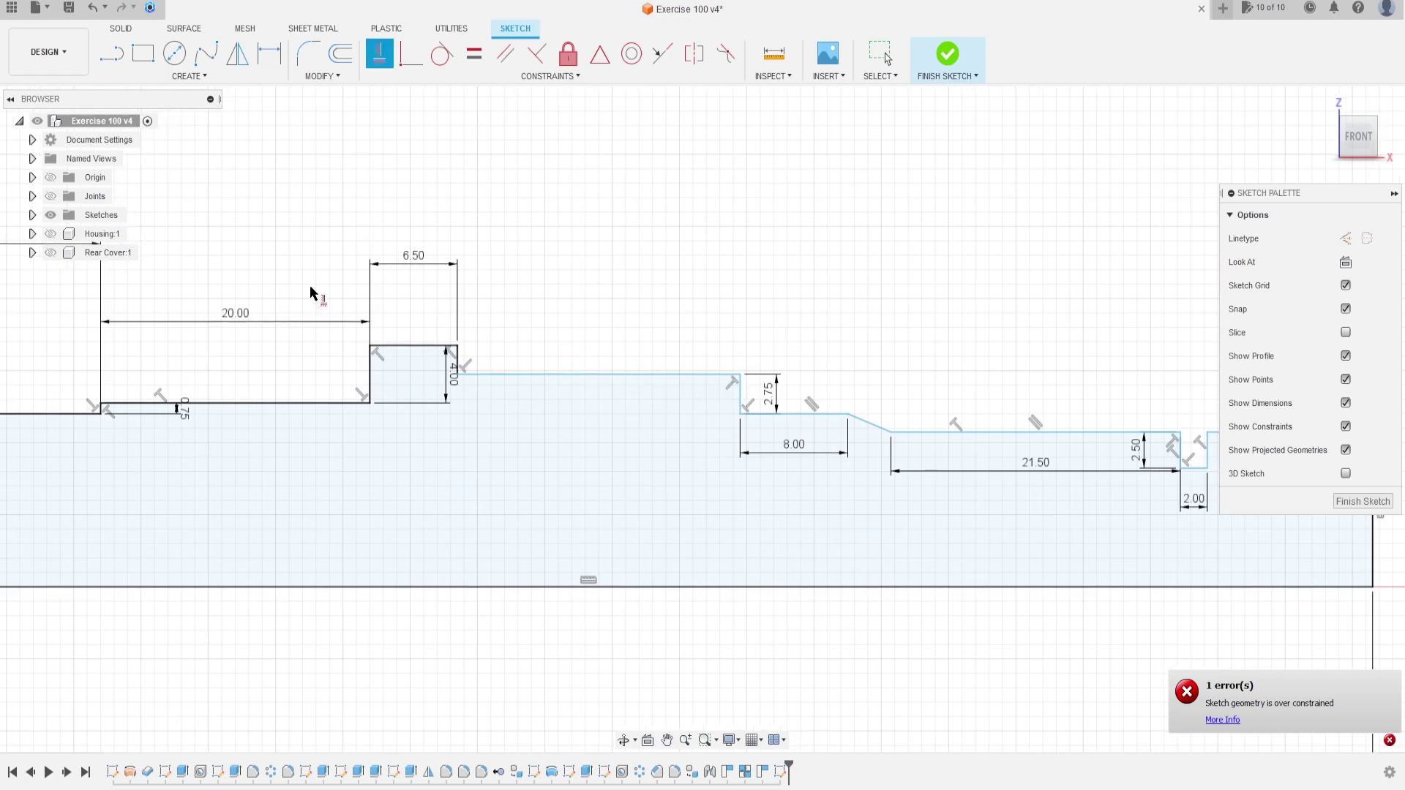
# Step: Dimension the end block's top edge to 2.5 mm wide
pyautogui.press('d')
pyautogui.moveTo(644, 261); pyautogui.dragTo(176, 267, button='middle')
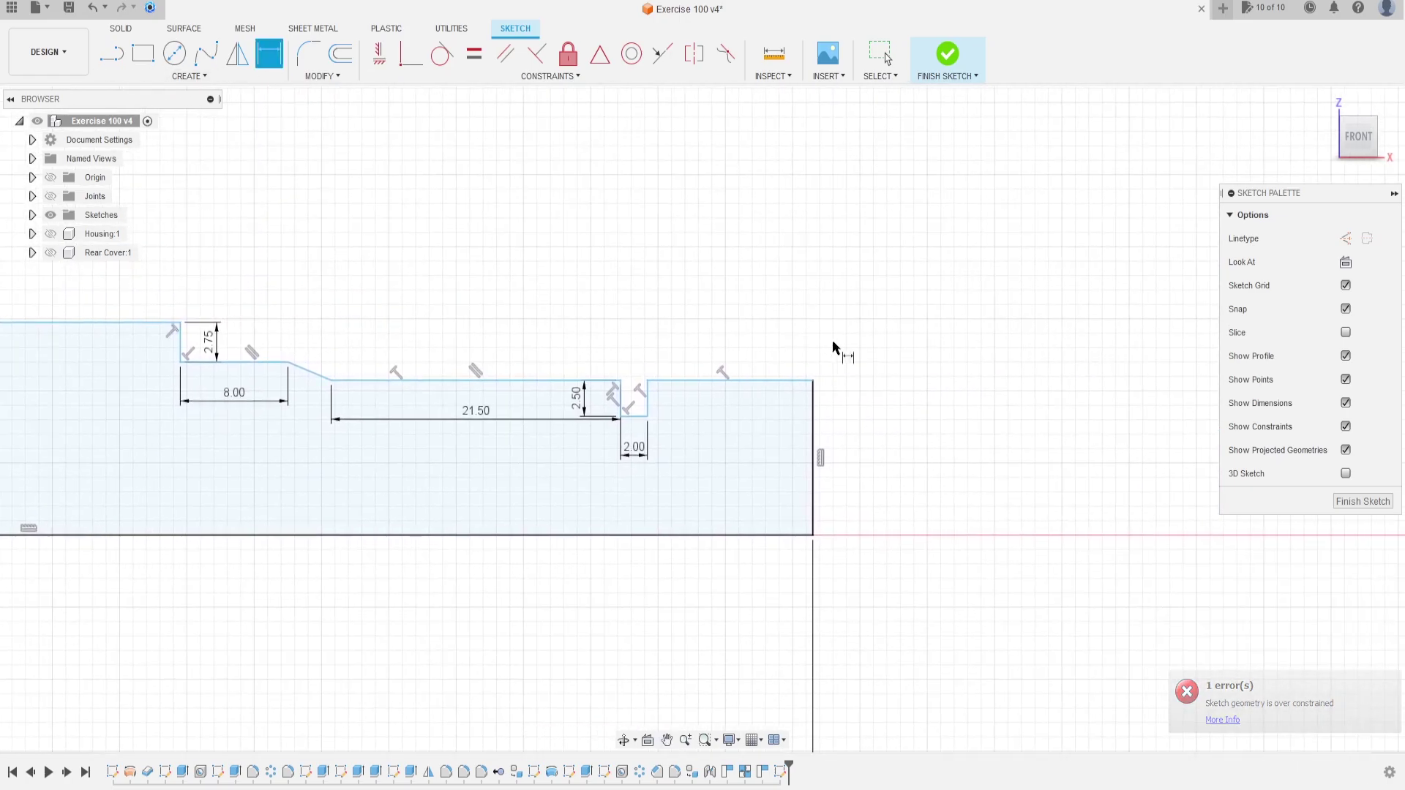
pyautogui.scroll(2, 655, 413)
pyautogui.click(650, 413)
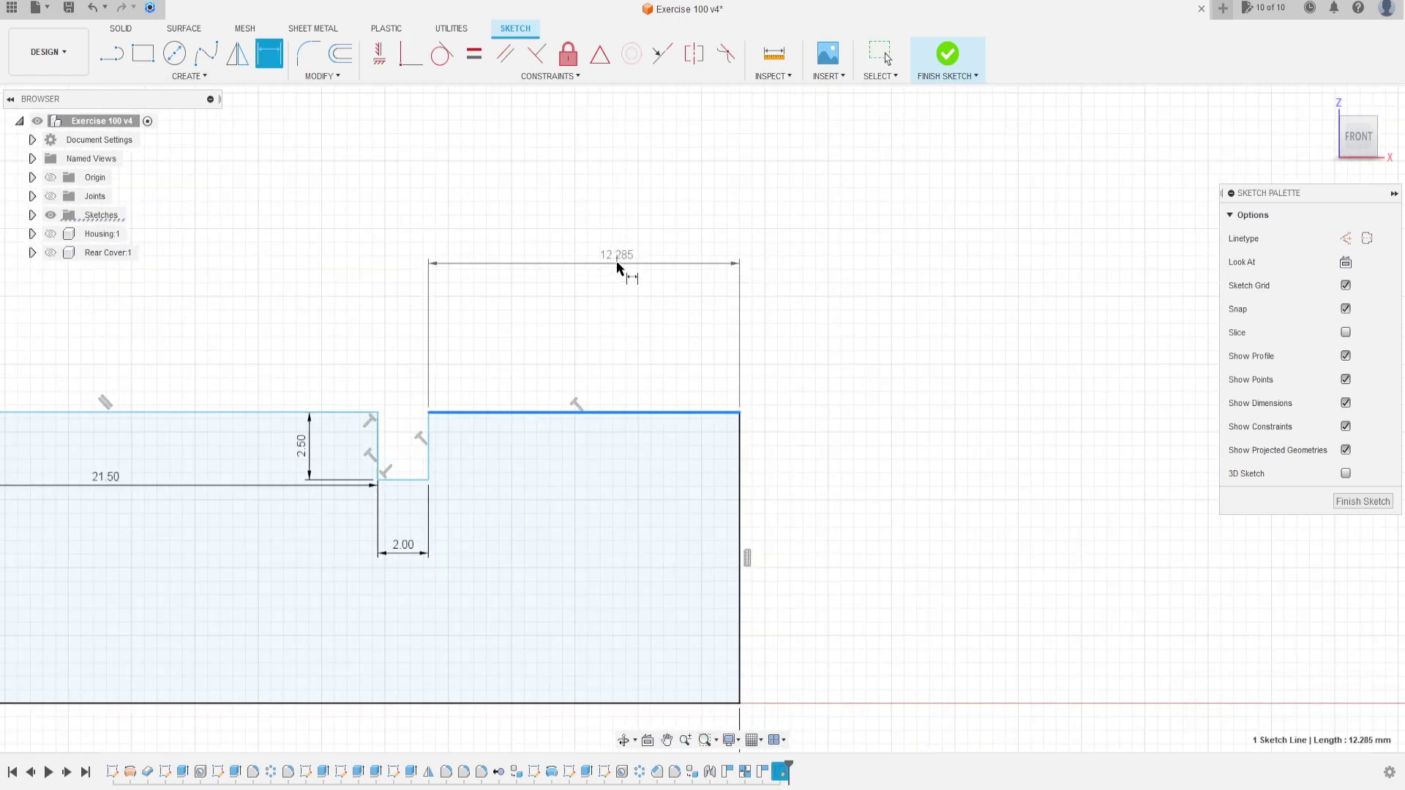
pyautogui.click(618, 263)
pyautogui.write('2,5')
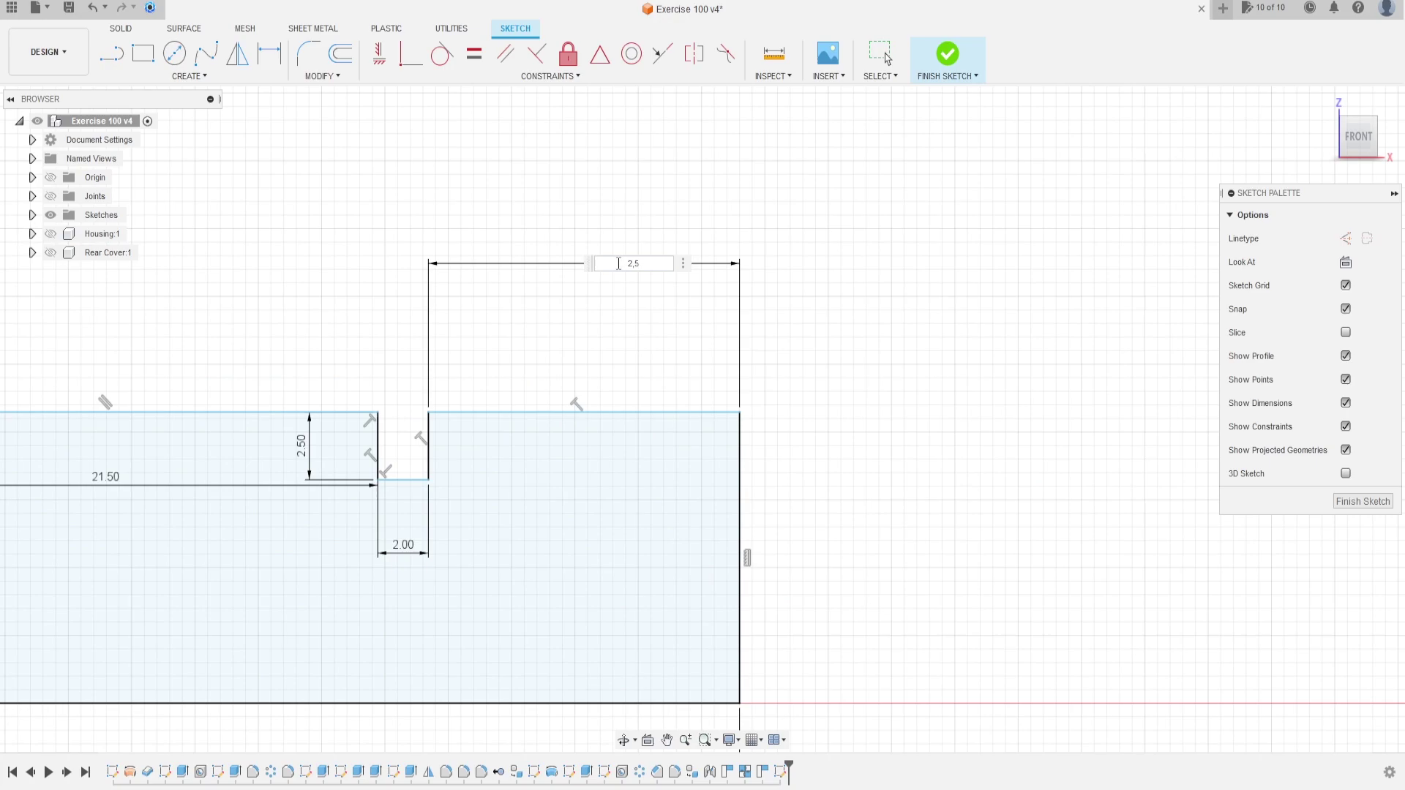
pyautogui.press('Return')
# Step: Move the 21.50 dimension above the sketch
pyautogui.scroll(1, 615, 512)
pyautogui.moveTo(616, 512)
pyautogui.mouseDown(button='middle')
pyautogui.moveTo(625, 537)
pyautogui.moveTo(596, 428)
pyautogui.mouseUp(button='middle')
pyautogui.press('d')
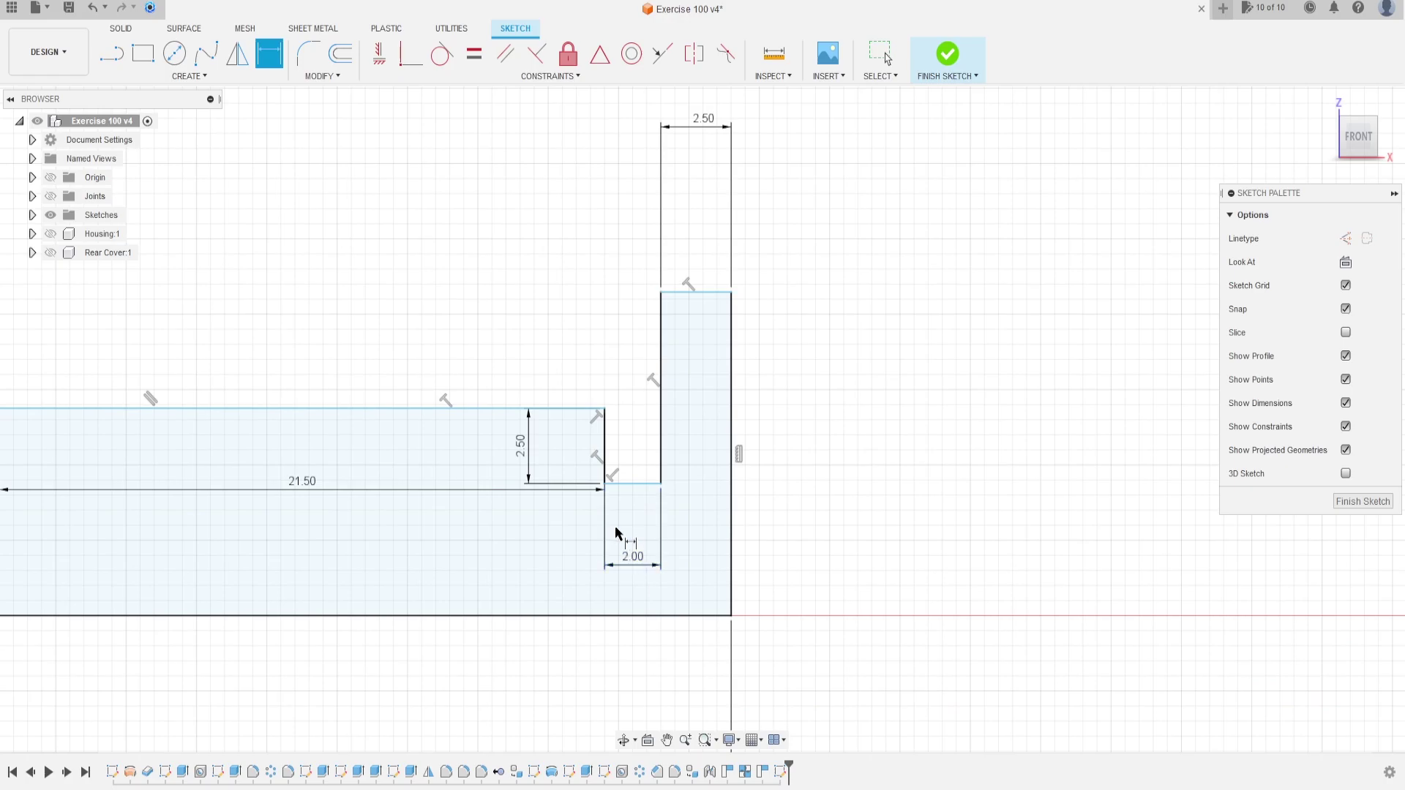
pyautogui.press('Escape')
pyautogui.moveTo(322, 483); pyautogui.dragTo(315, 265)
# Step: Set the angle between the sloped line and the lower horizontal line to 160°
pyautogui.press('d')
pyautogui.moveTo(315, 265)
pyautogui.mouseDown(button='middle')
pyautogui.moveTo(367, 308)
pyautogui.moveTo(865, 361)
pyautogui.mouseUp(button='middle')
pyautogui.scroll(-2, 553, 405)
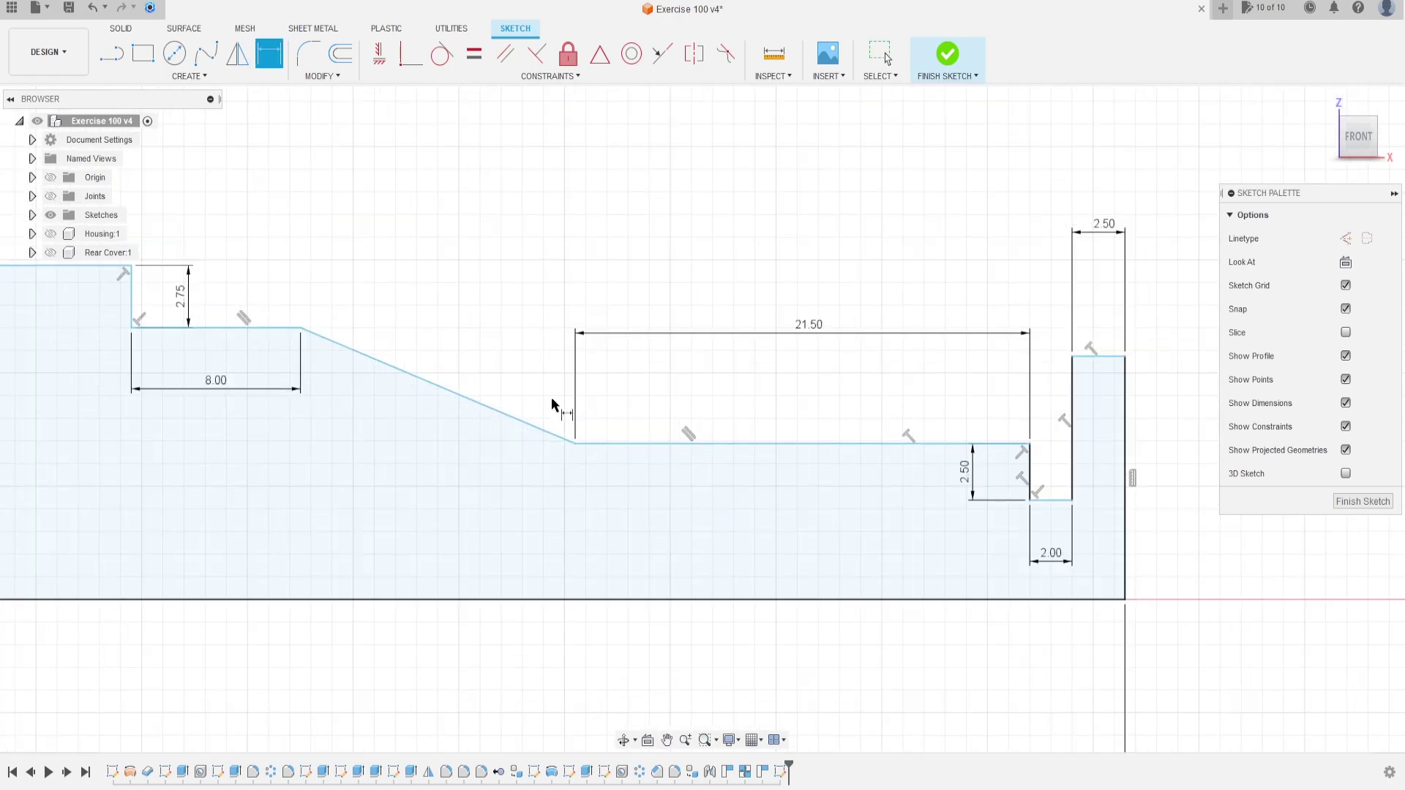
pyautogui.moveTo(553, 405); pyautogui.dragTo(631, 386, button='middle')
pyautogui.click(464, 345)
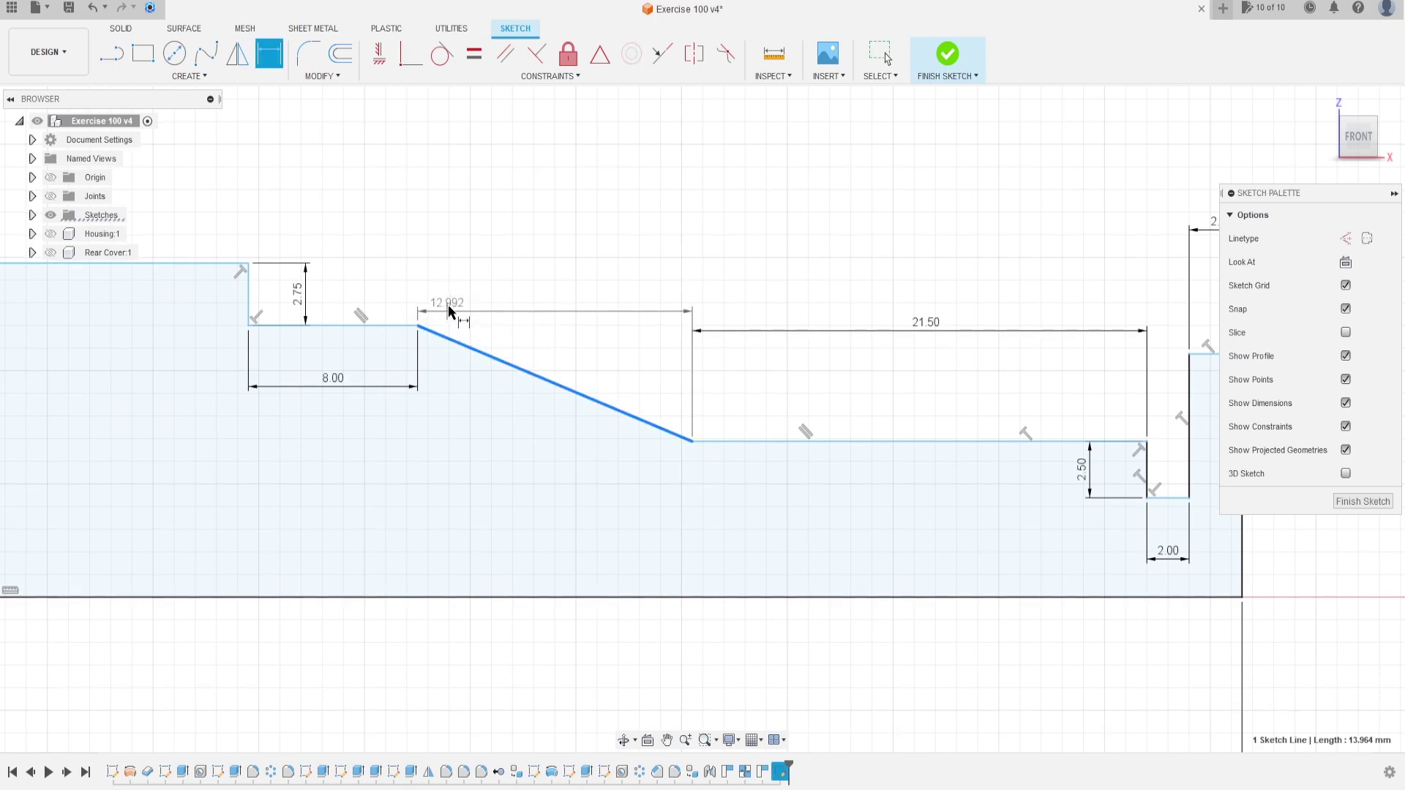
pyautogui.click(779, 441)
pyautogui.click(640, 288)
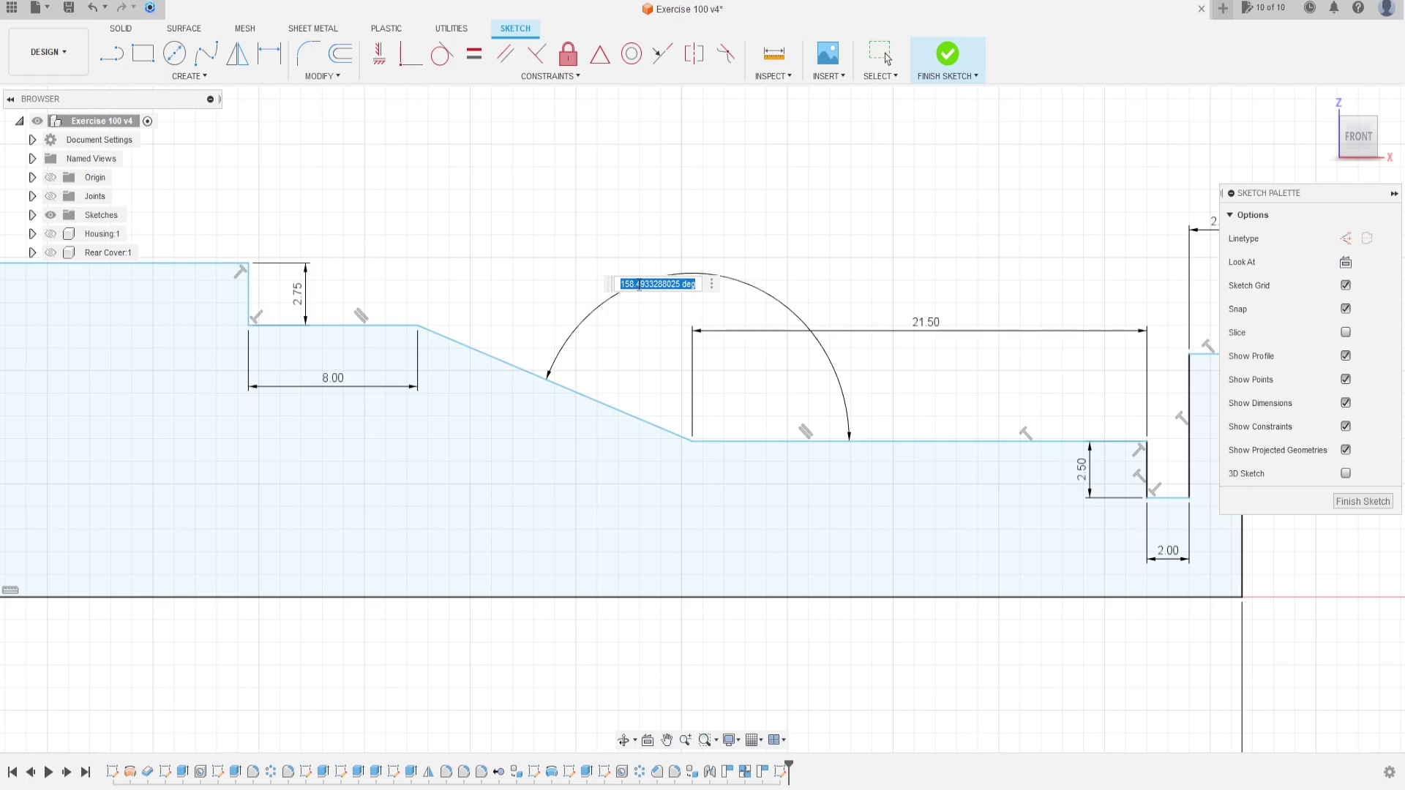
pyautogui.write('160')
pyautogui.press('Return')
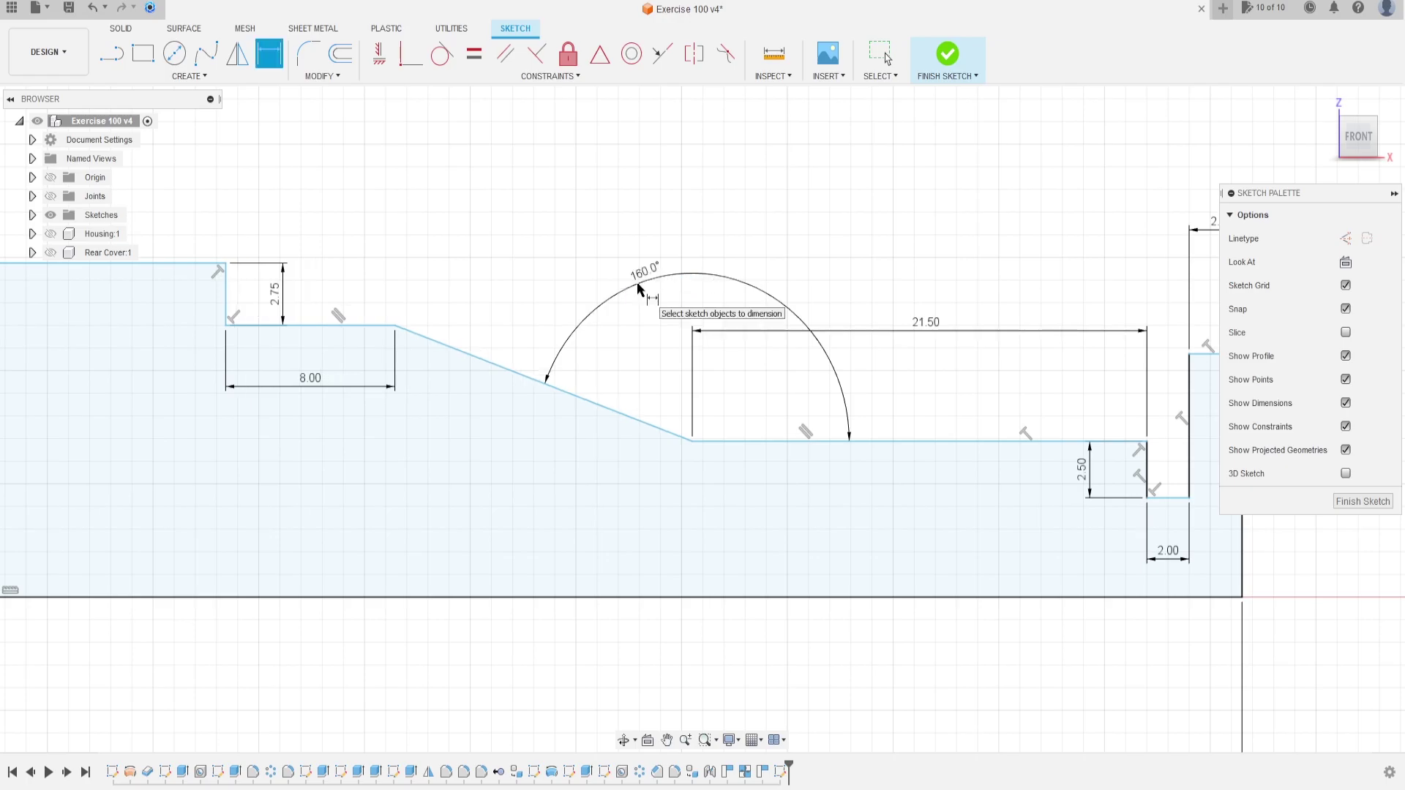
# Step: Begin a dimension on the top line of the tall step
pyautogui.moveTo(480, 324); pyautogui.dragTo(966, 320, button='middle')
pyautogui.press('d')
pyautogui.click(619, 271)
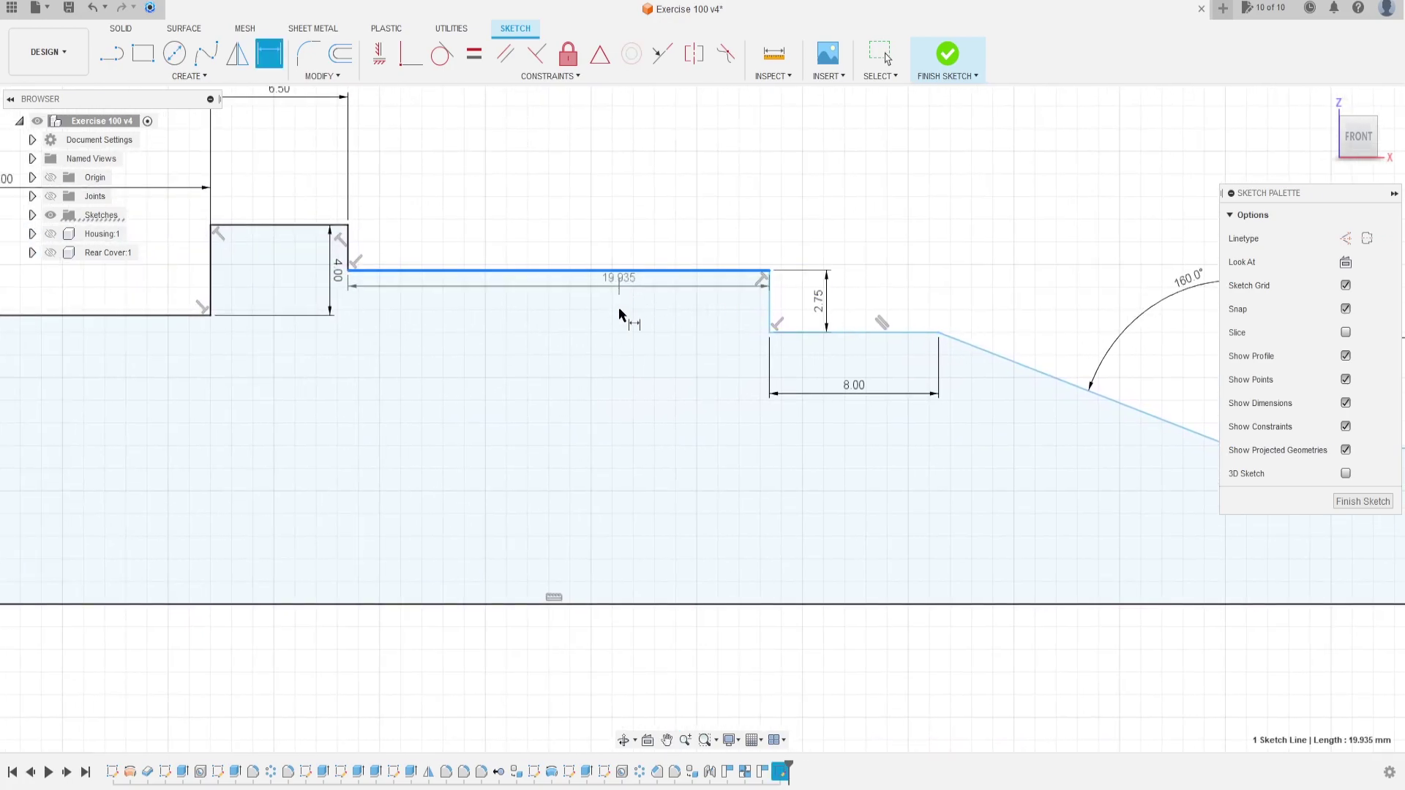
# Step: Dimension the tall step's height from the centre axis to 15.25 mm
pyautogui.click(596, 604)
pyautogui.click(573, 423)
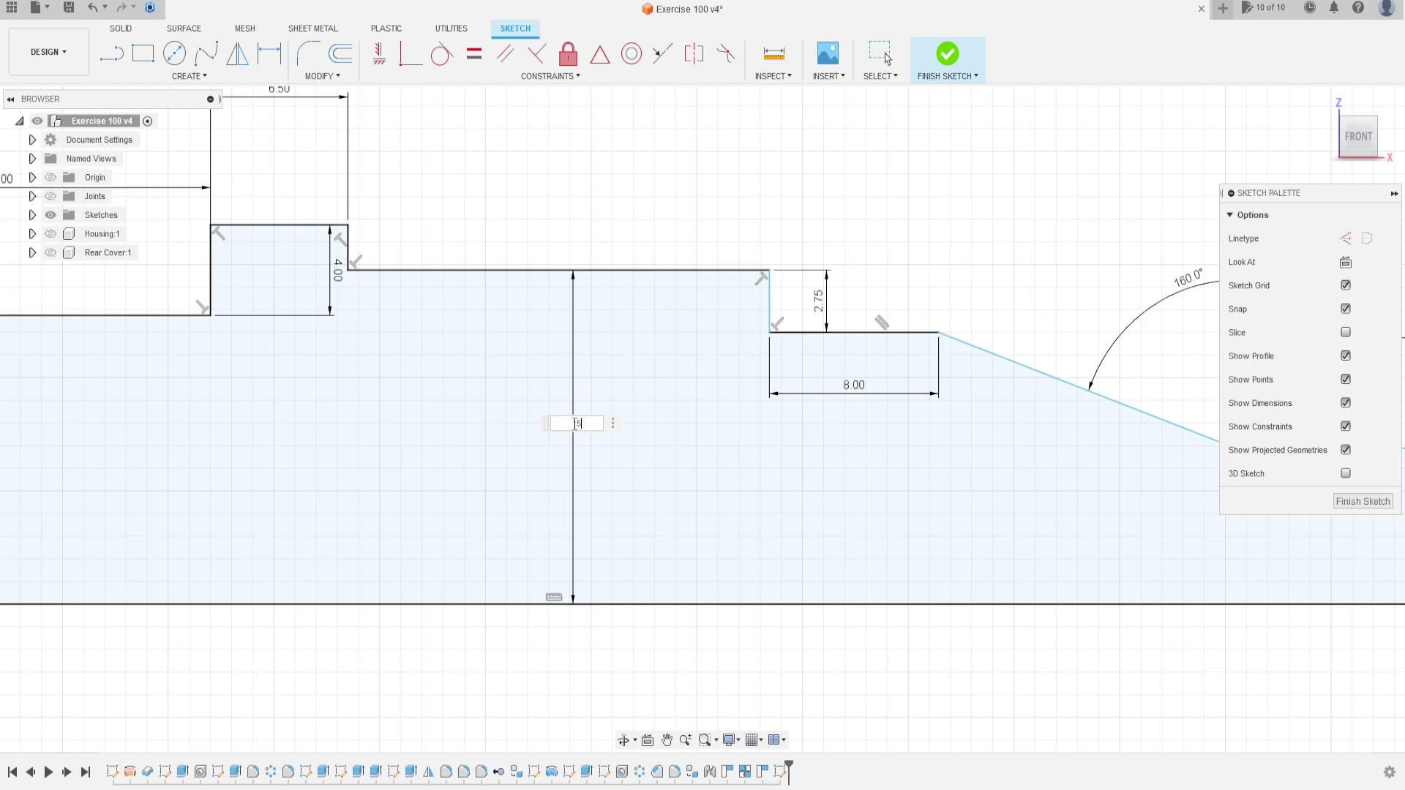
pyautogui.write('15.25')
pyautogui.press('Return')
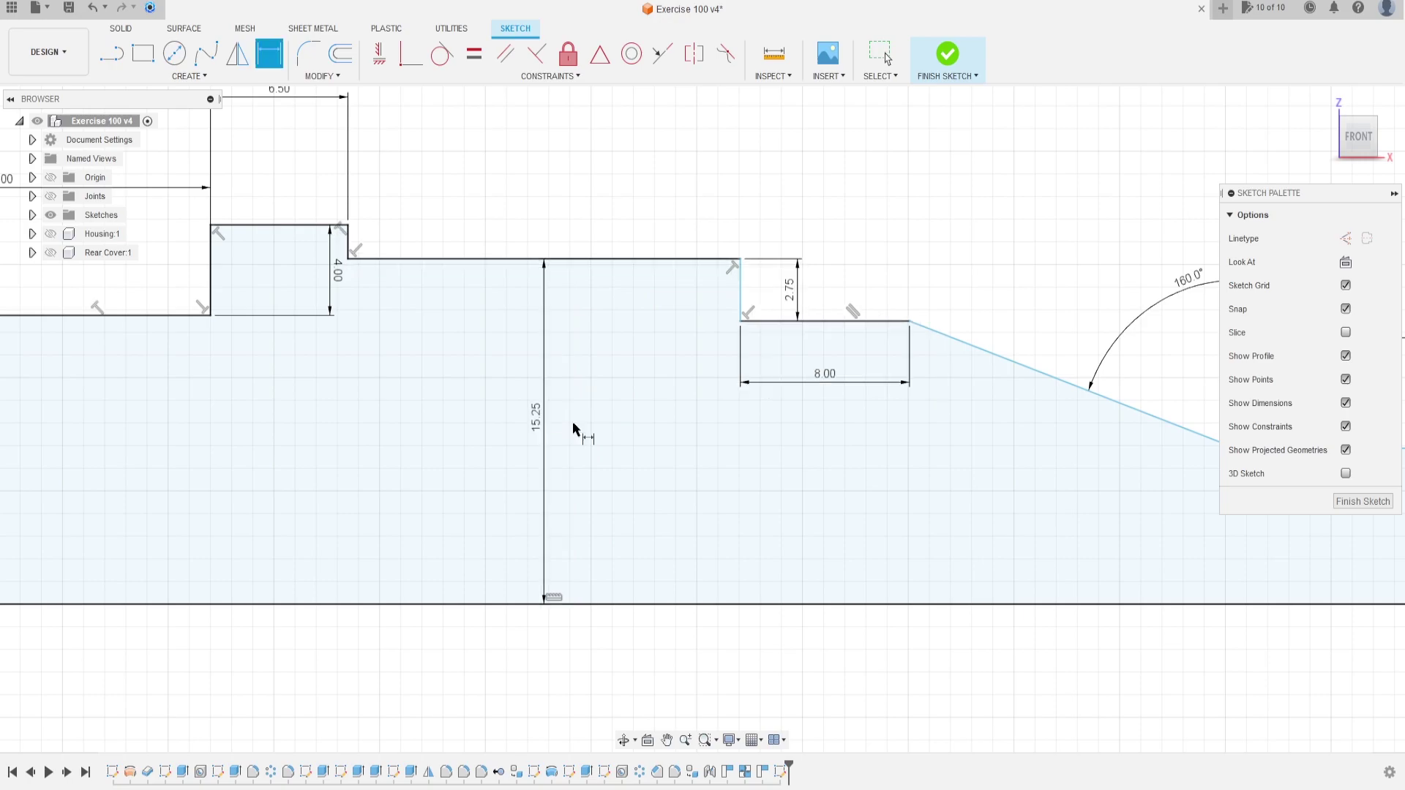
pyautogui.scroll(-3, 559, 372)
pyautogui.scroll(2, 559, 372)
pyautogui.moveTo(560, 372)
pyautogui.mouseDown(button='middle')
pyautogui.moveTo(753, 402)
pyautogui.moveTo(458, 370)
pyautogui.moveTo(862, 428)
pyautogui.mouseUp(button='middle')
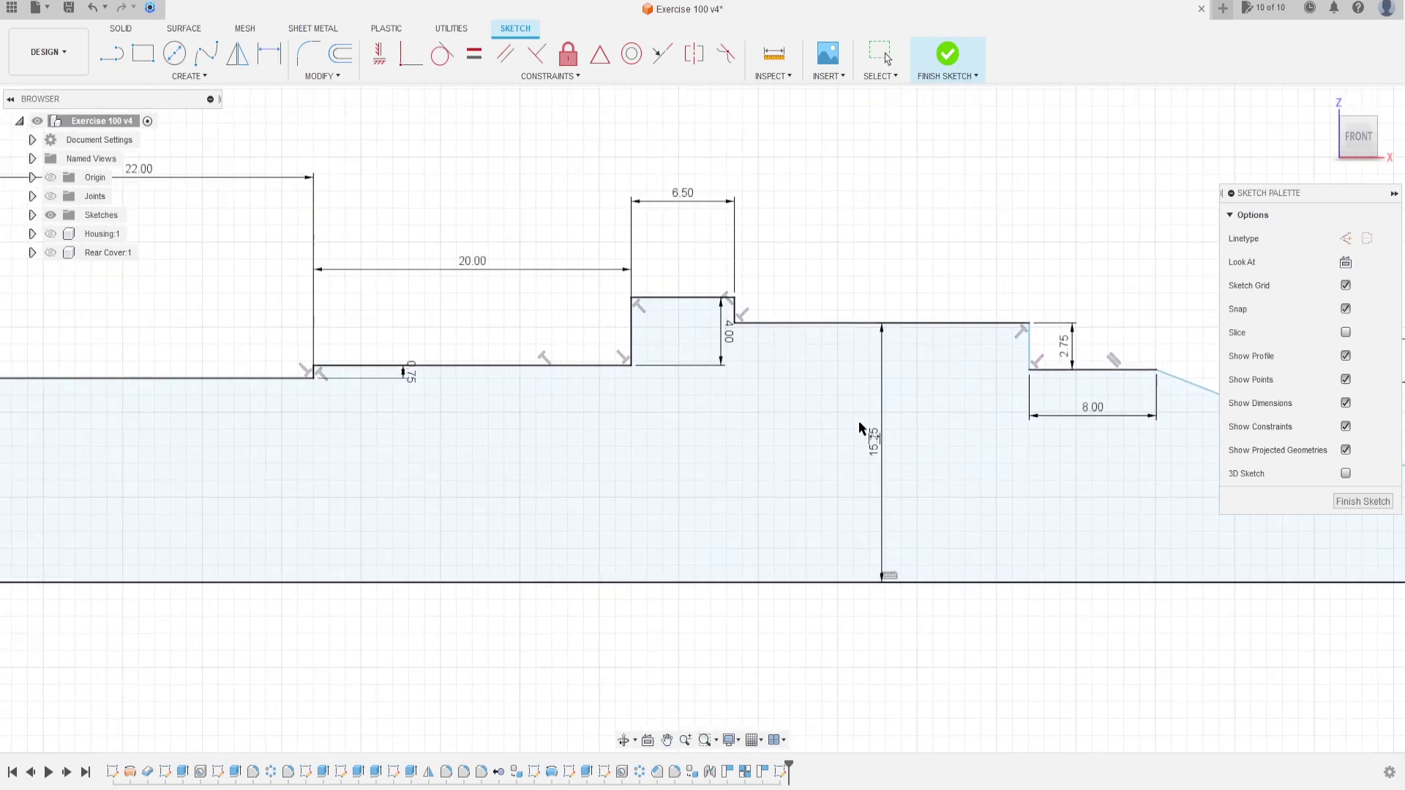
# Step: Add a driven 16.75 mm reference height from the 6.50 collar top to the baseline
pyautogui.press('d')
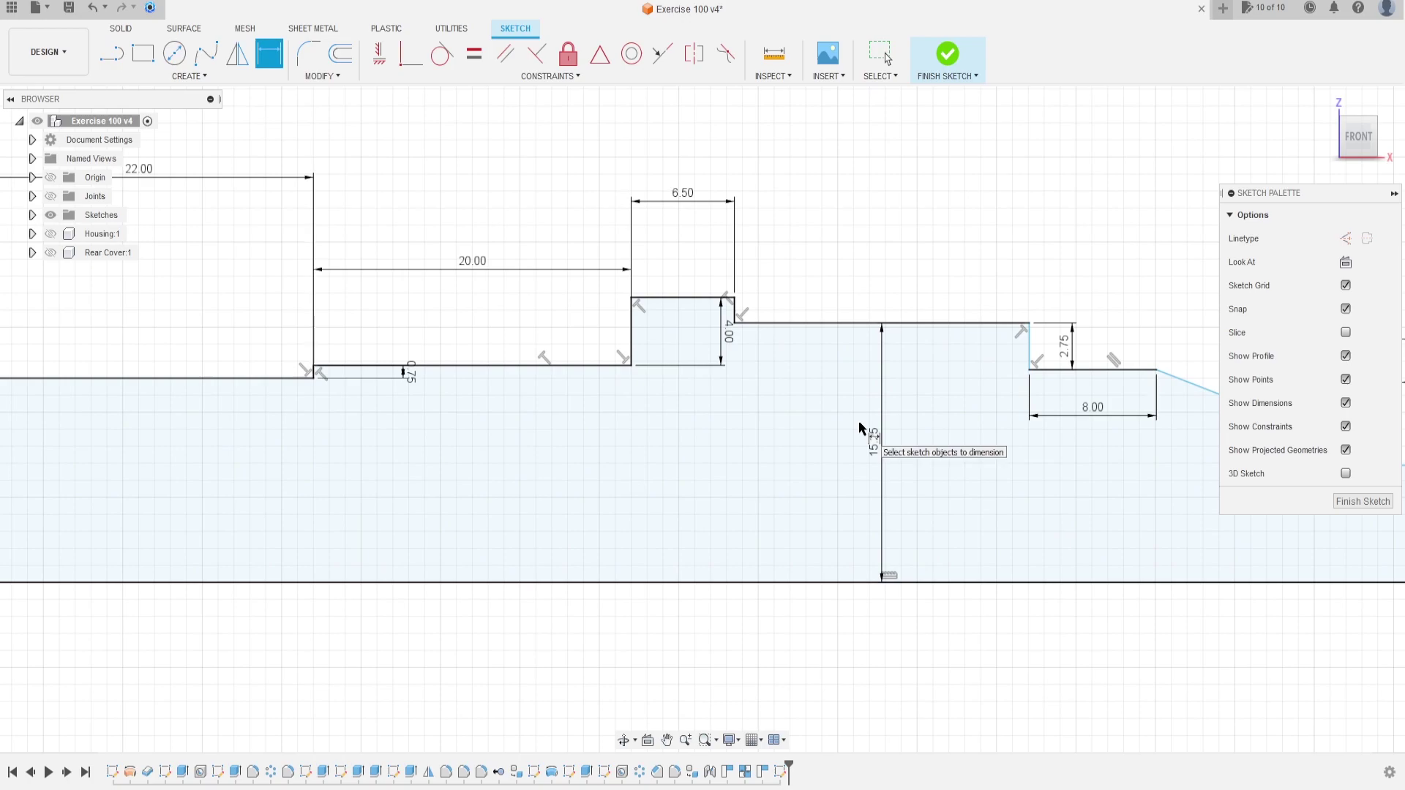
pyautogui.click(679, 299)
pyautogui.click(684, 583)
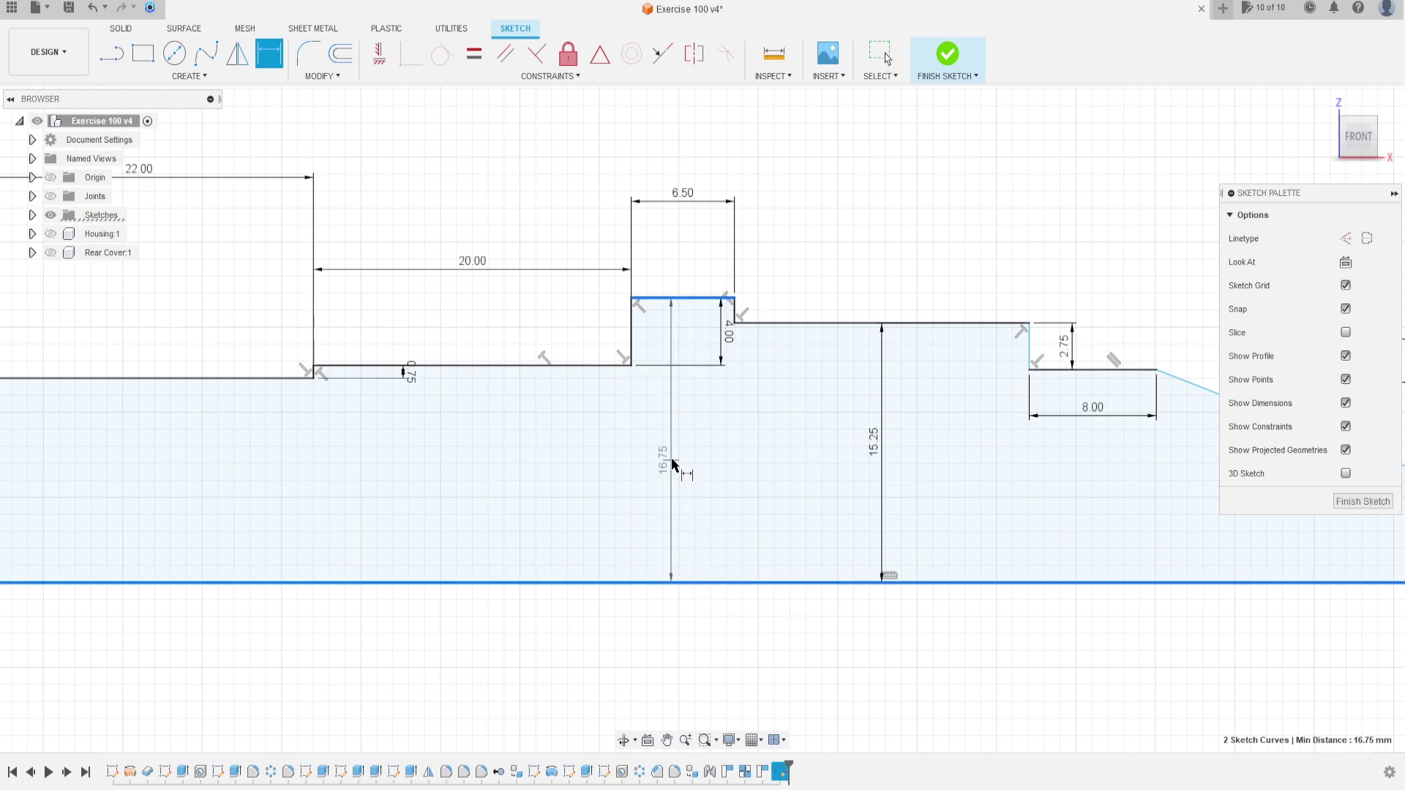
pyautogui.click(674, 465)
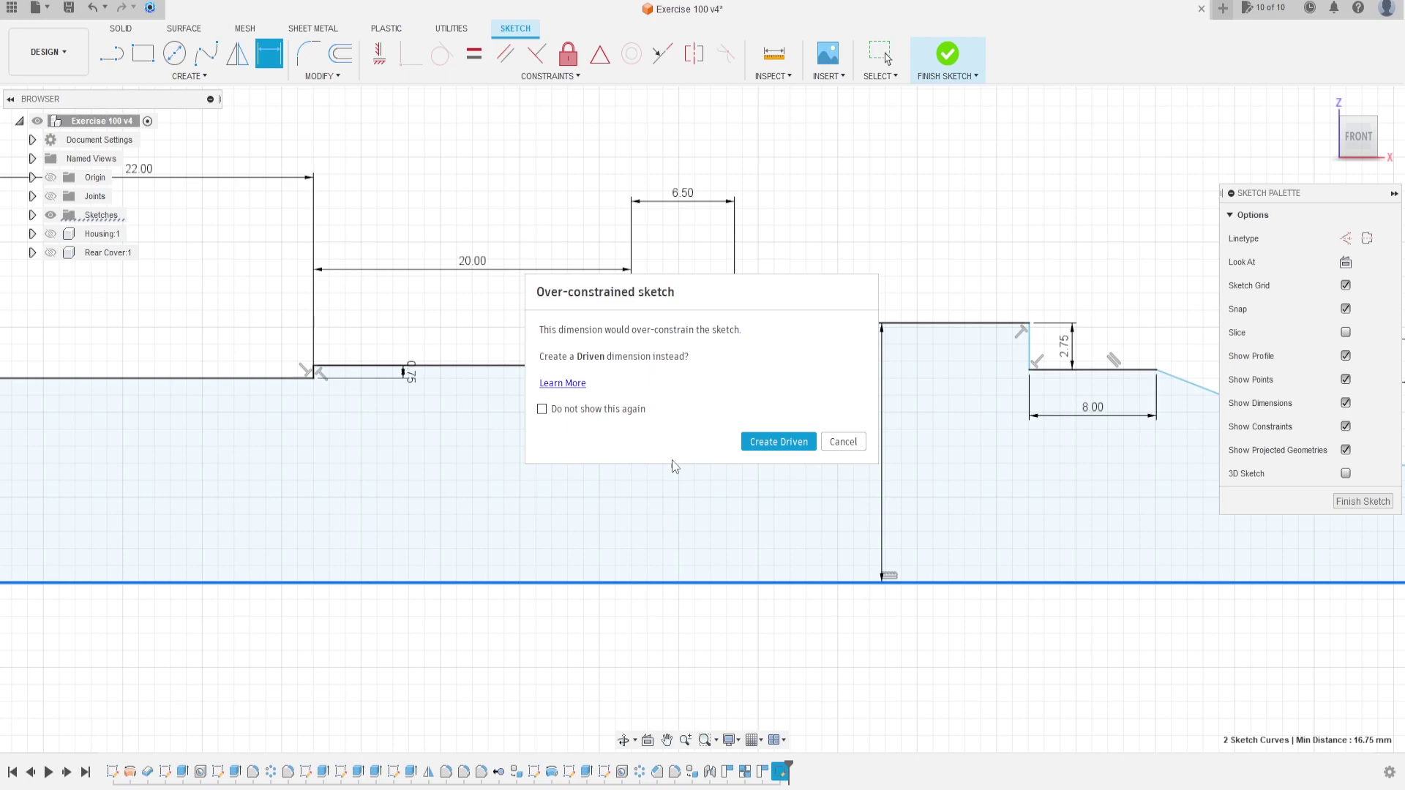
pyautogui.click(780, 438)
pyautogui.scroll(-4, 568, 463)
pyautogui.moveTo(500, 460); pyautogui.dragTo(341, 419, button='middle')
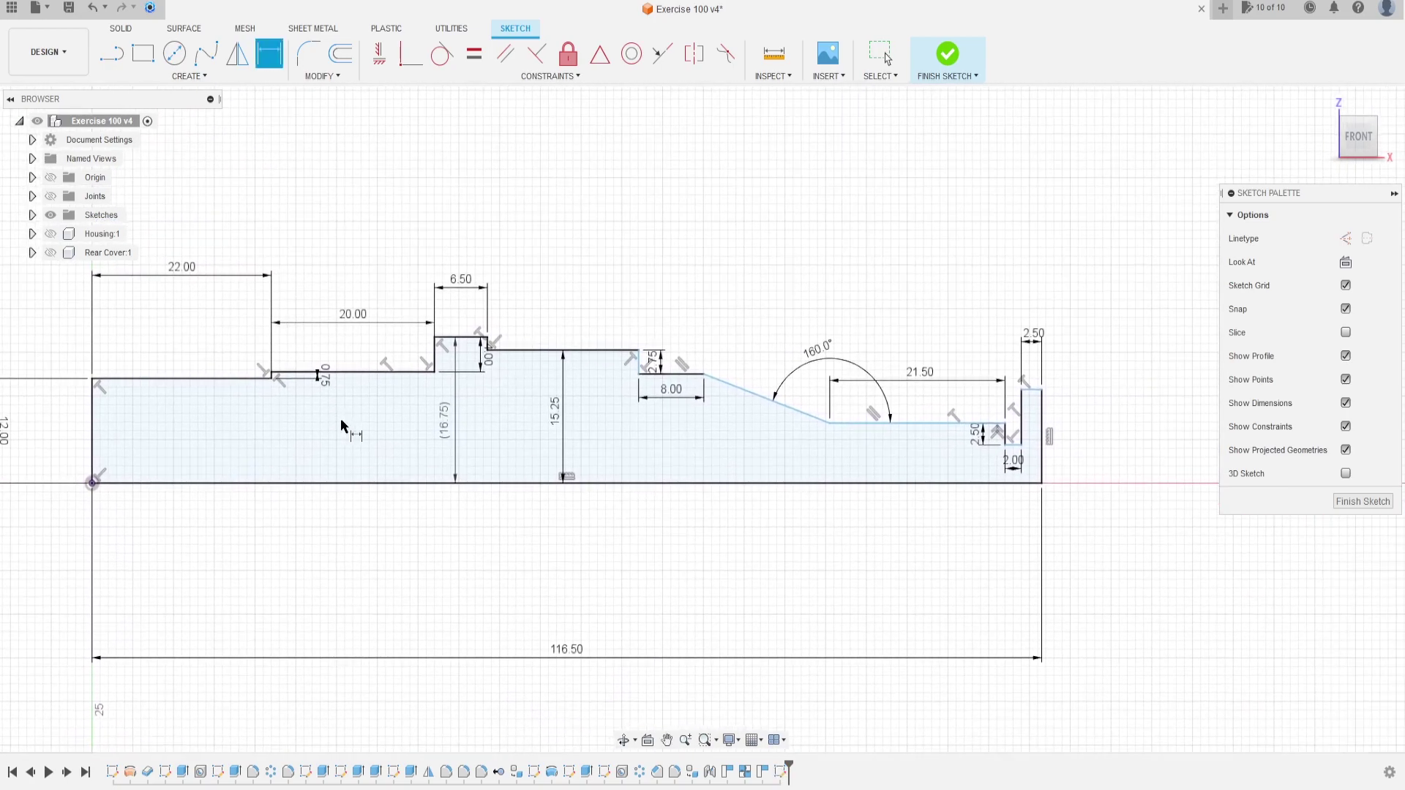
# Step: Dimension the right end's vertical edge to 12 mm
pyautogui.click(1044, 448)
pyautogui.click(1098, 439)
pyautogui.write('1')
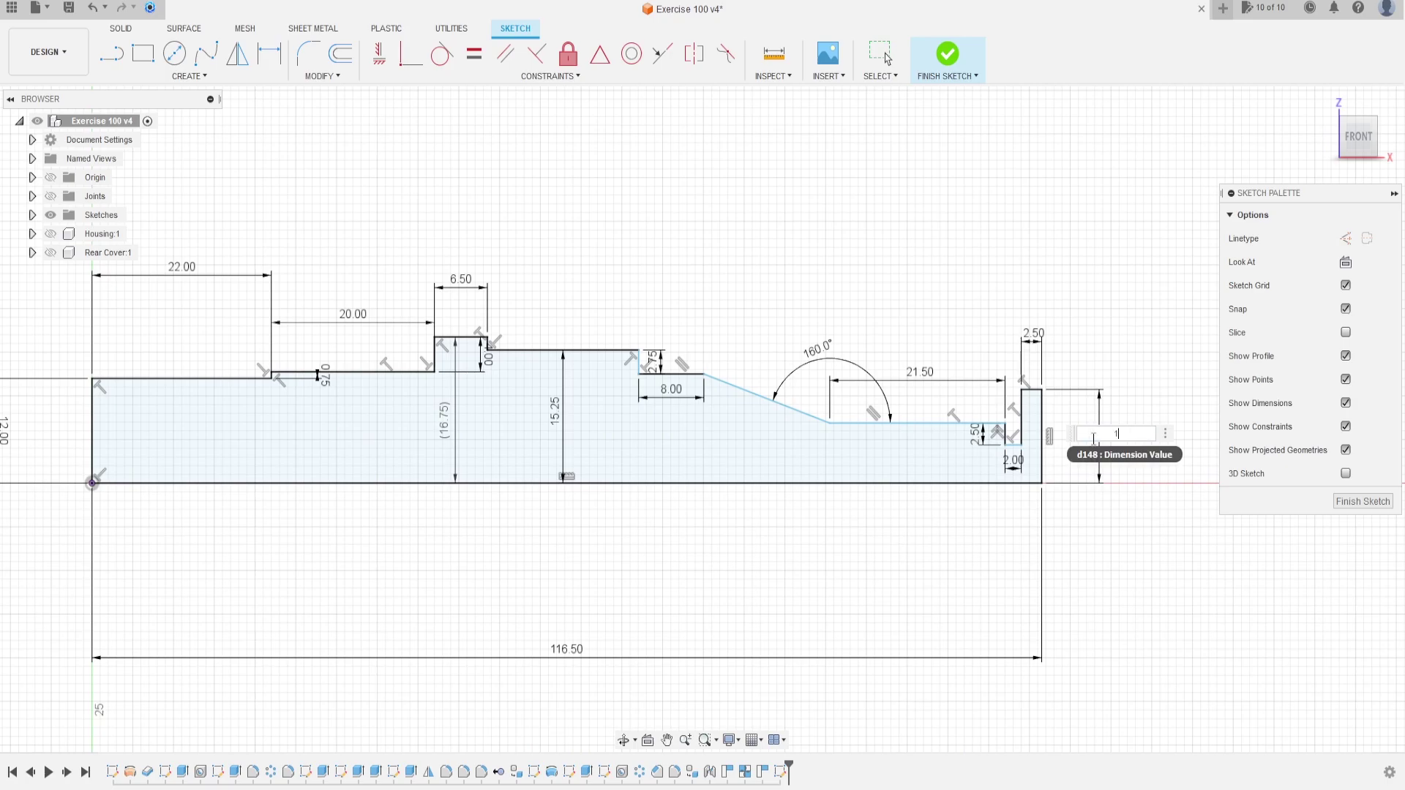
pyautogui.write('2')
pyautogui.press('Return')
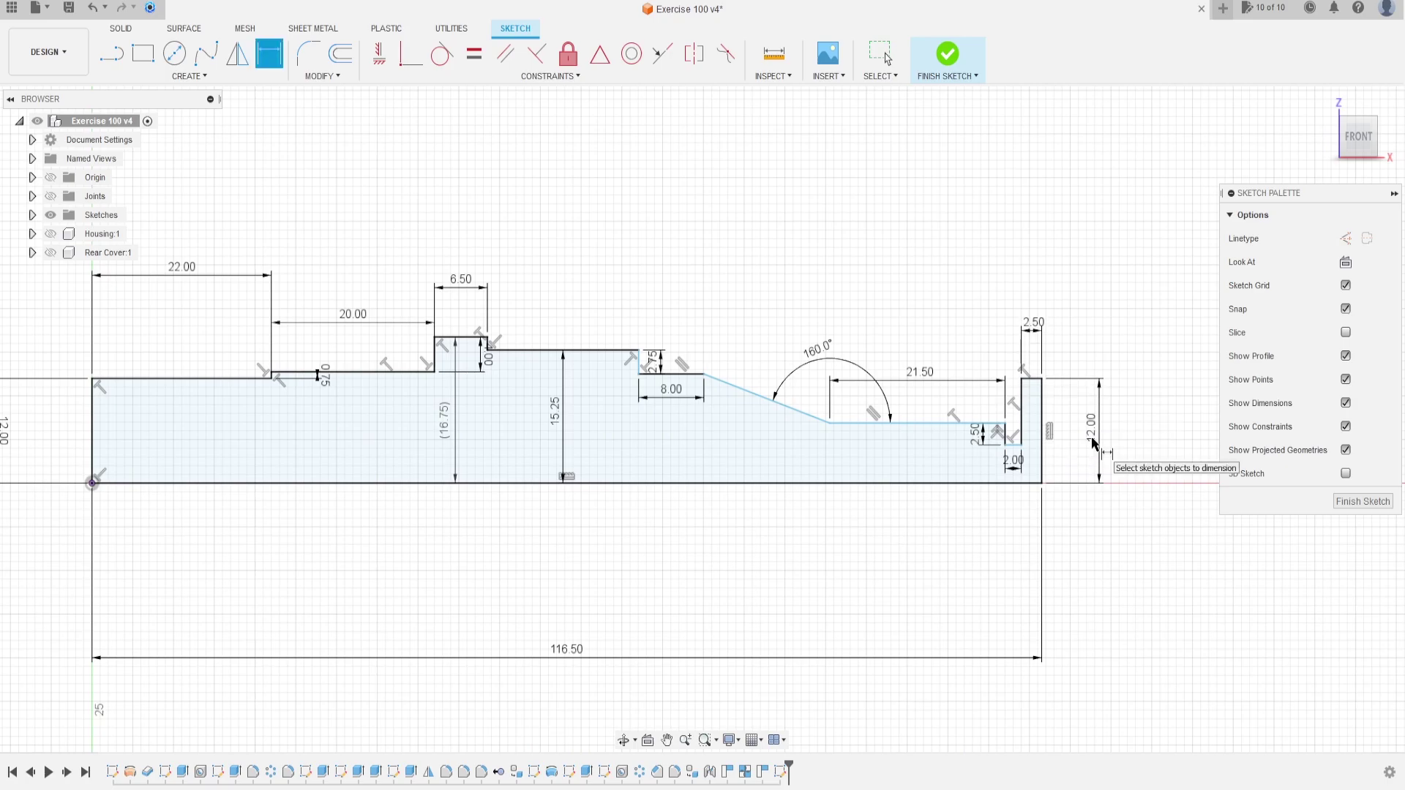
# Step: Level the 21.50 line with the end lip's top corner using a Horizontal/Vertical constraint
pyautogui.click(379, 53)
pyautogui.scroll(2, 929, 282)
pyautogui.scroll(2, 929, 282)
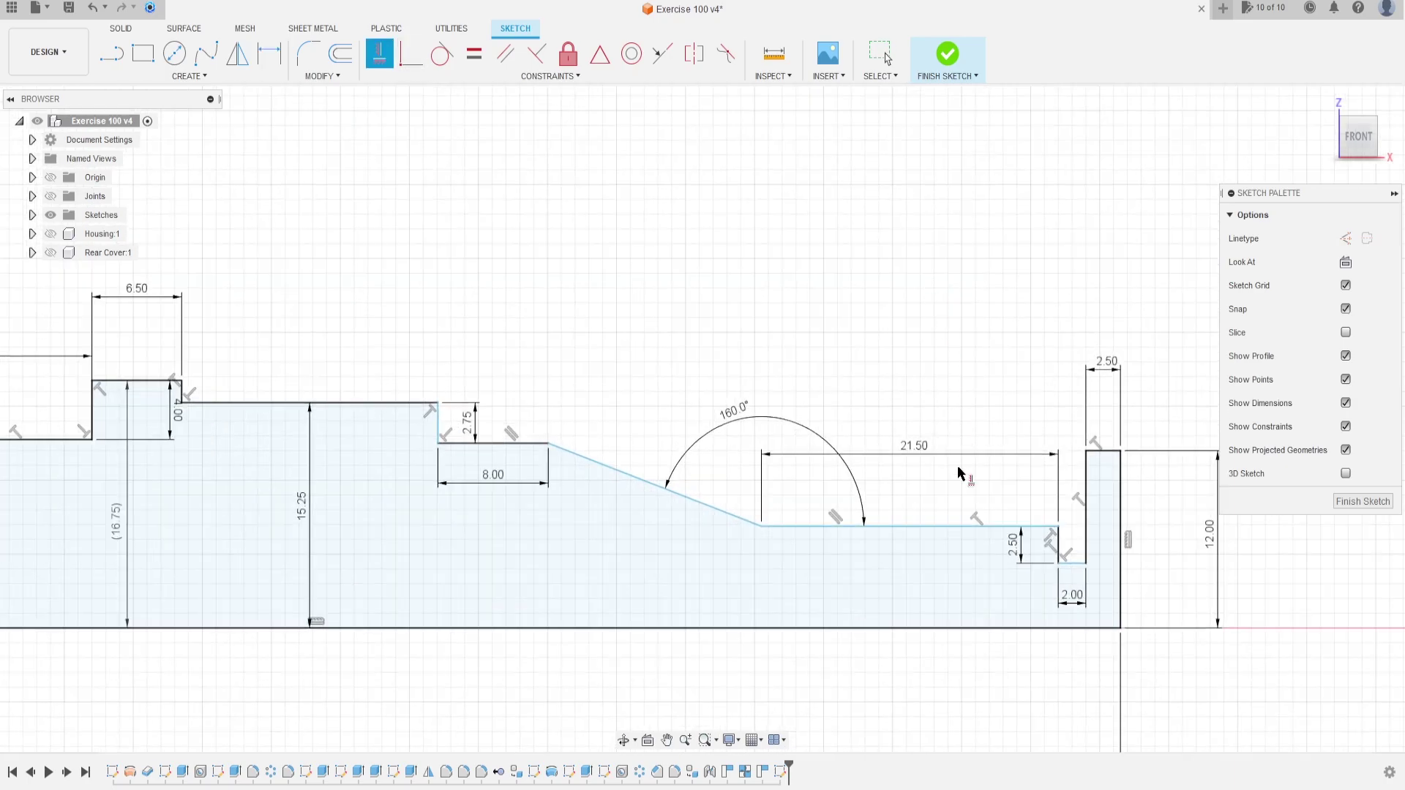
pyautogui.click(959, 526)
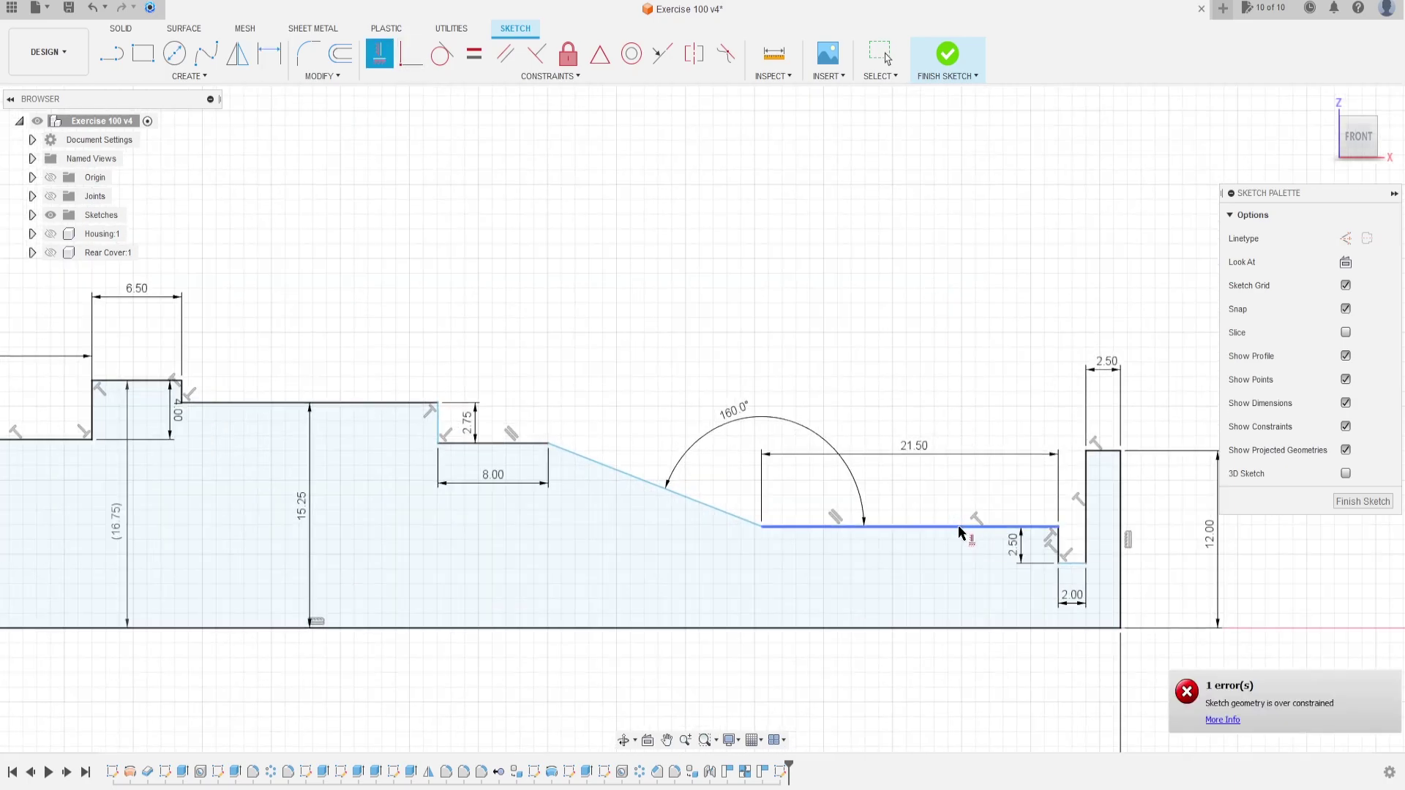
pyautogui.click(1086, 452)
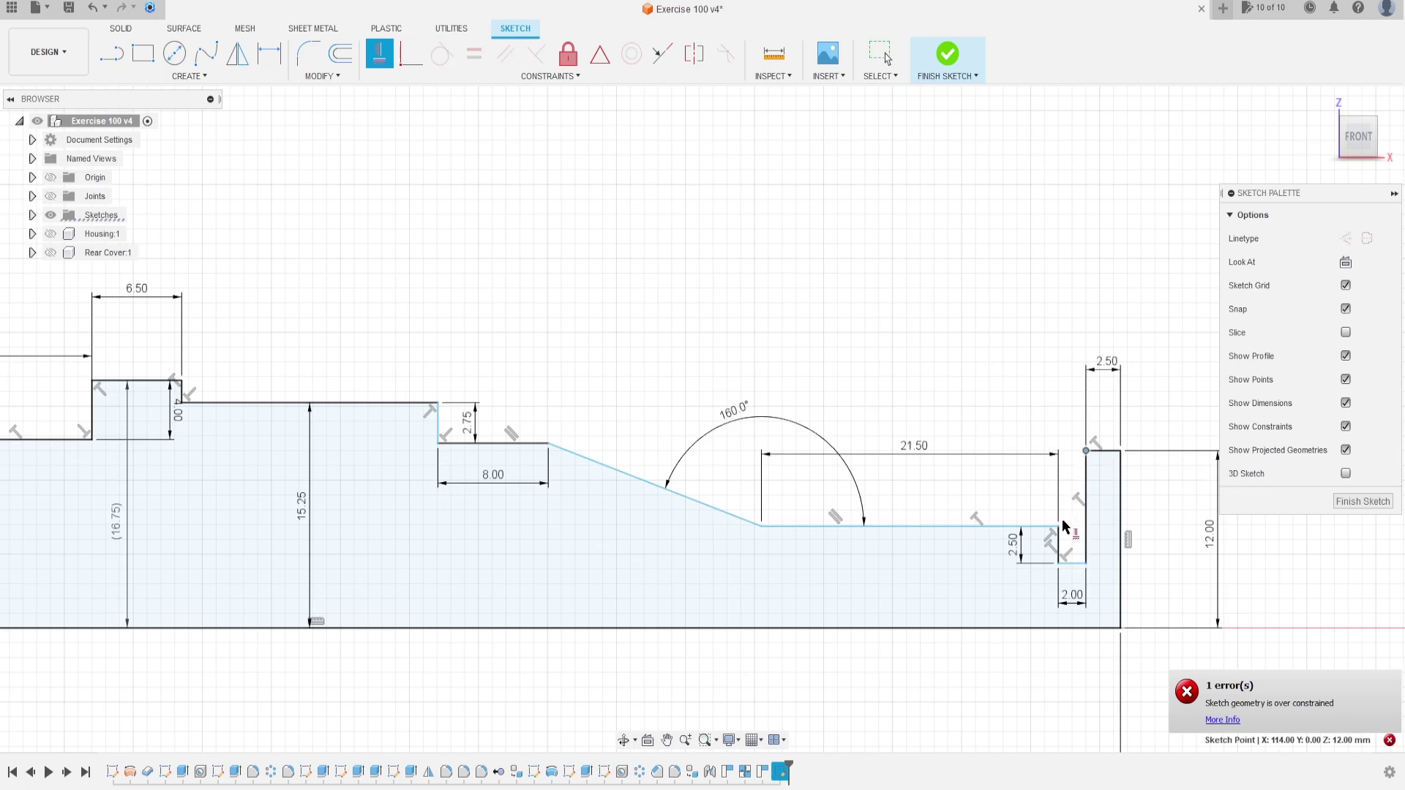
pyautogui.click(1059, 527)
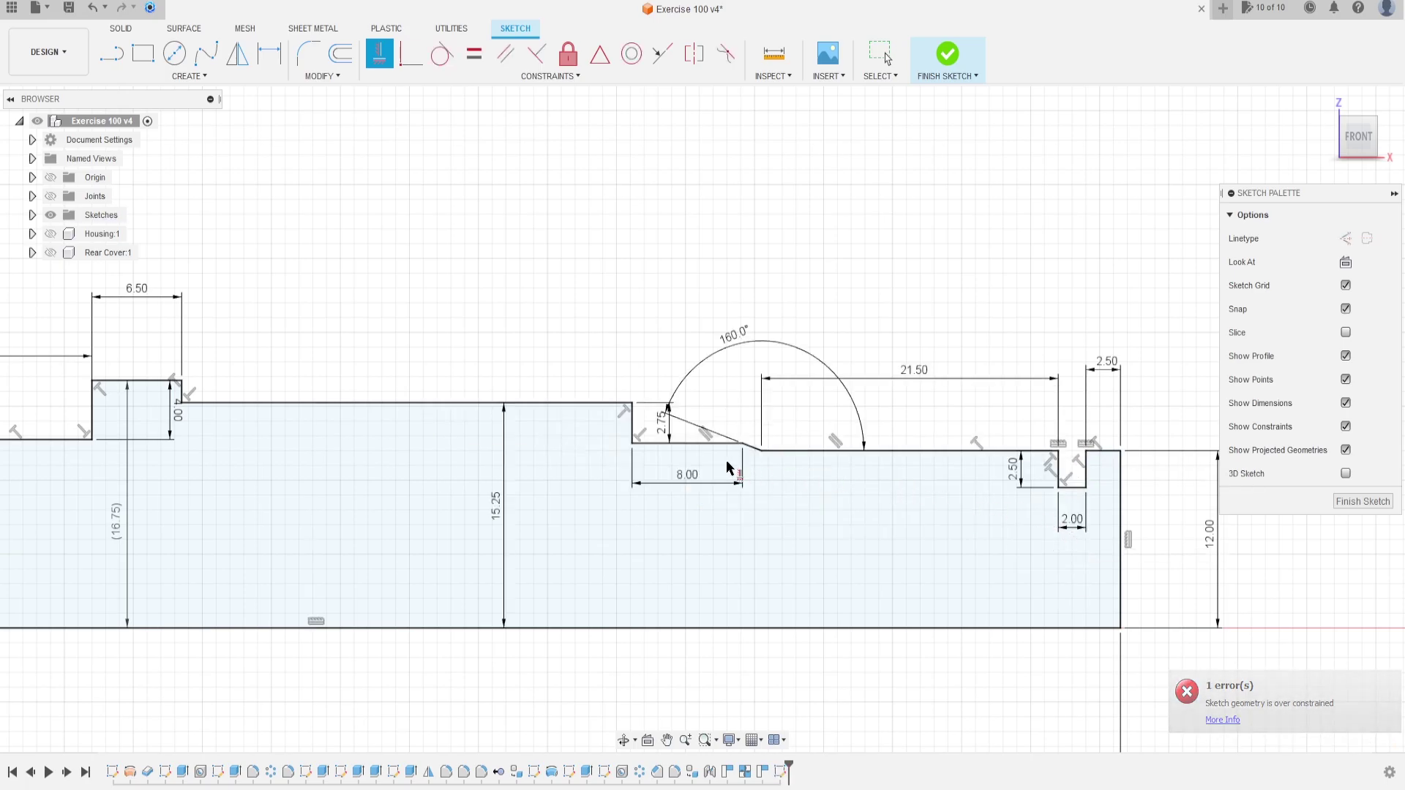
pyautogui.scroll(-3, 682, 445)
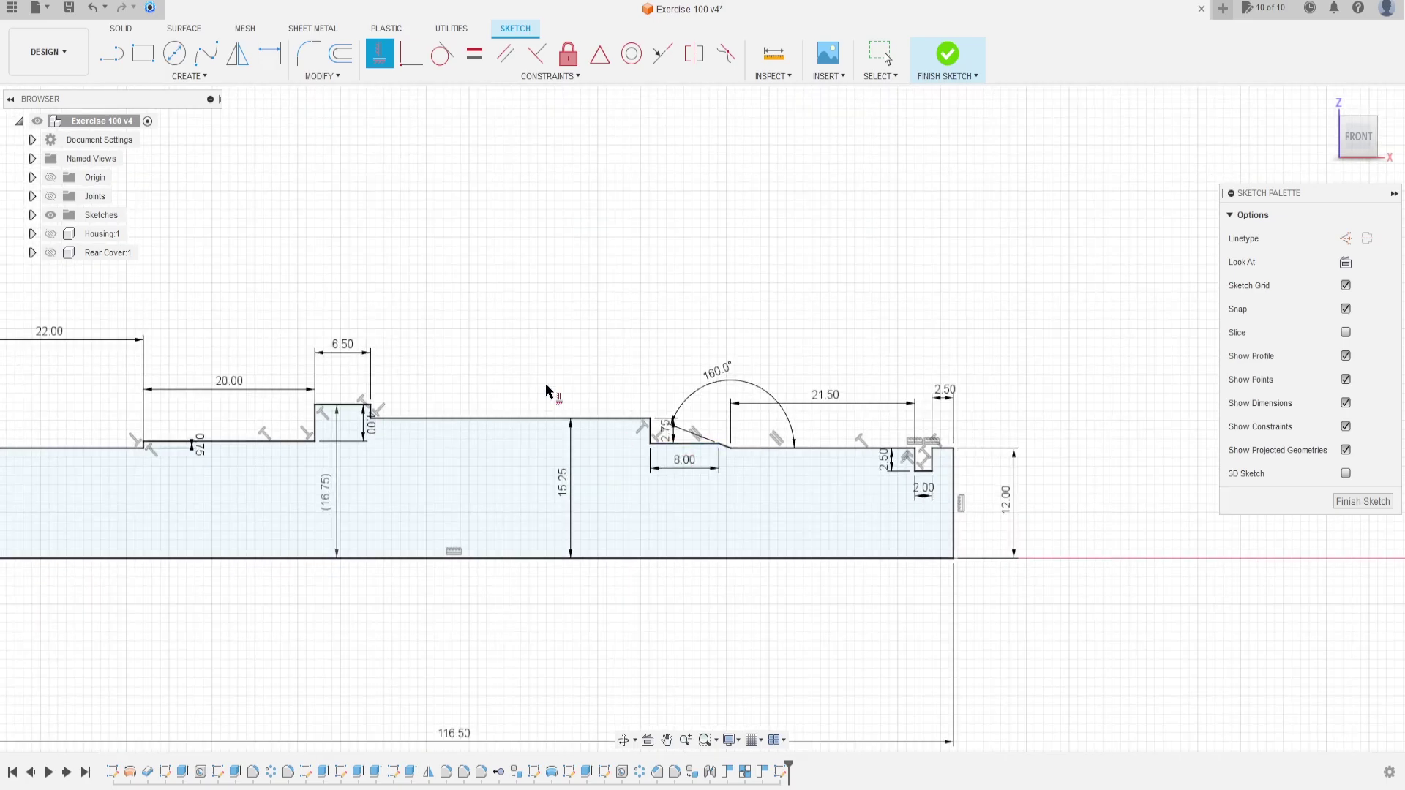
pyautogui.press('Escape')
pyautogui.moveTo(704, 376); pyautogui.dragTo(747, 428)
pyautogui.press('F6')
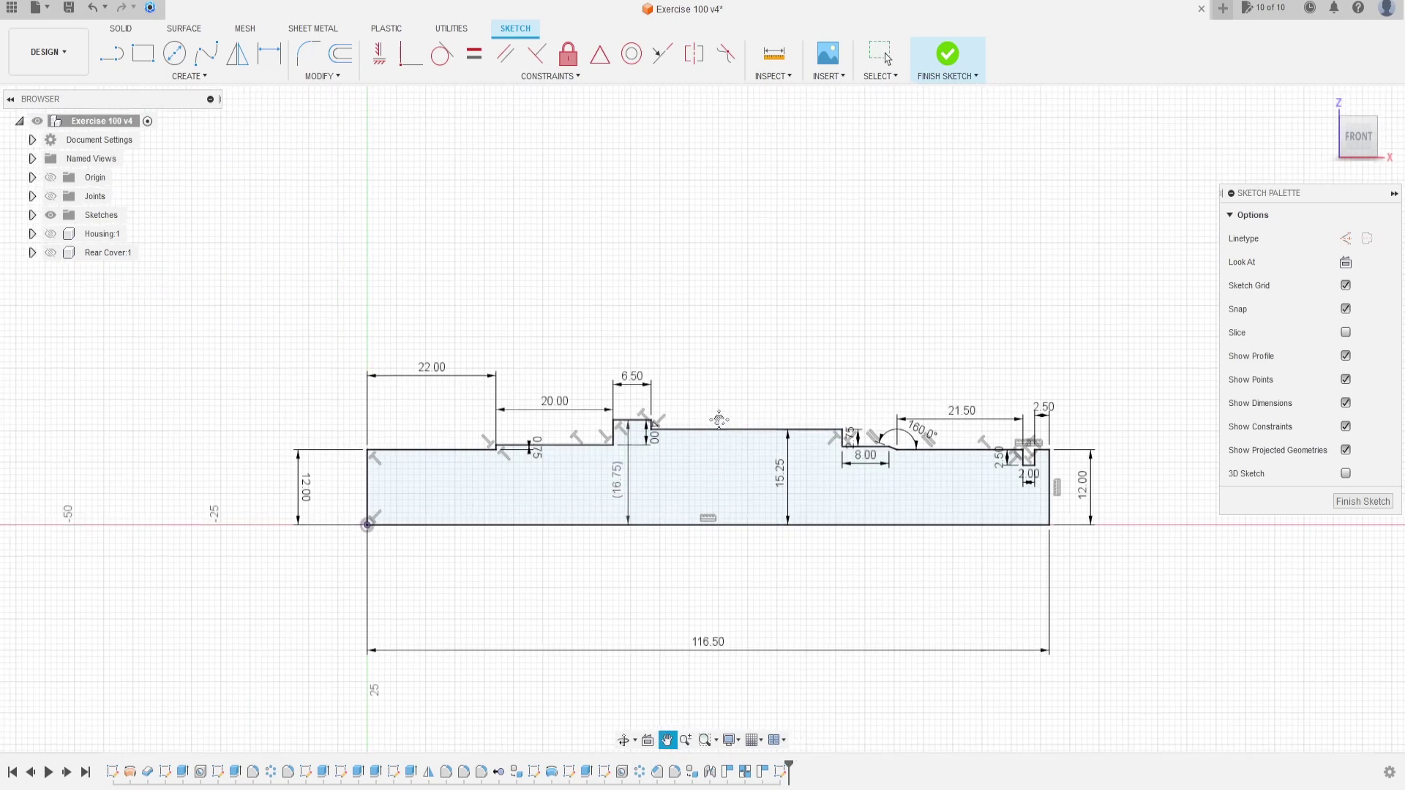
# Step: Finish the sketch and revolve the profile 360° about its bottom axis line
pyautogui.click(944, 58)
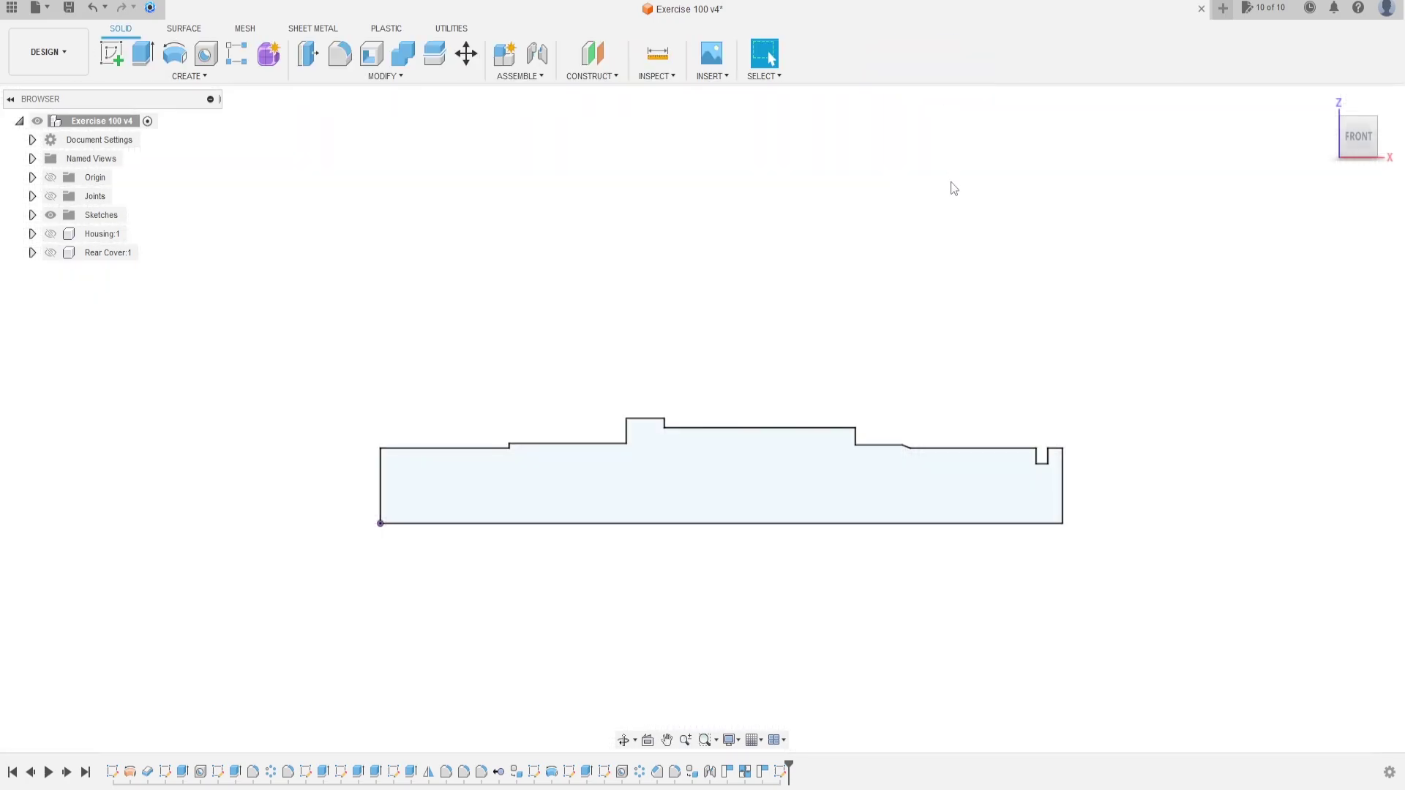
pyautogui.click(175, 52)
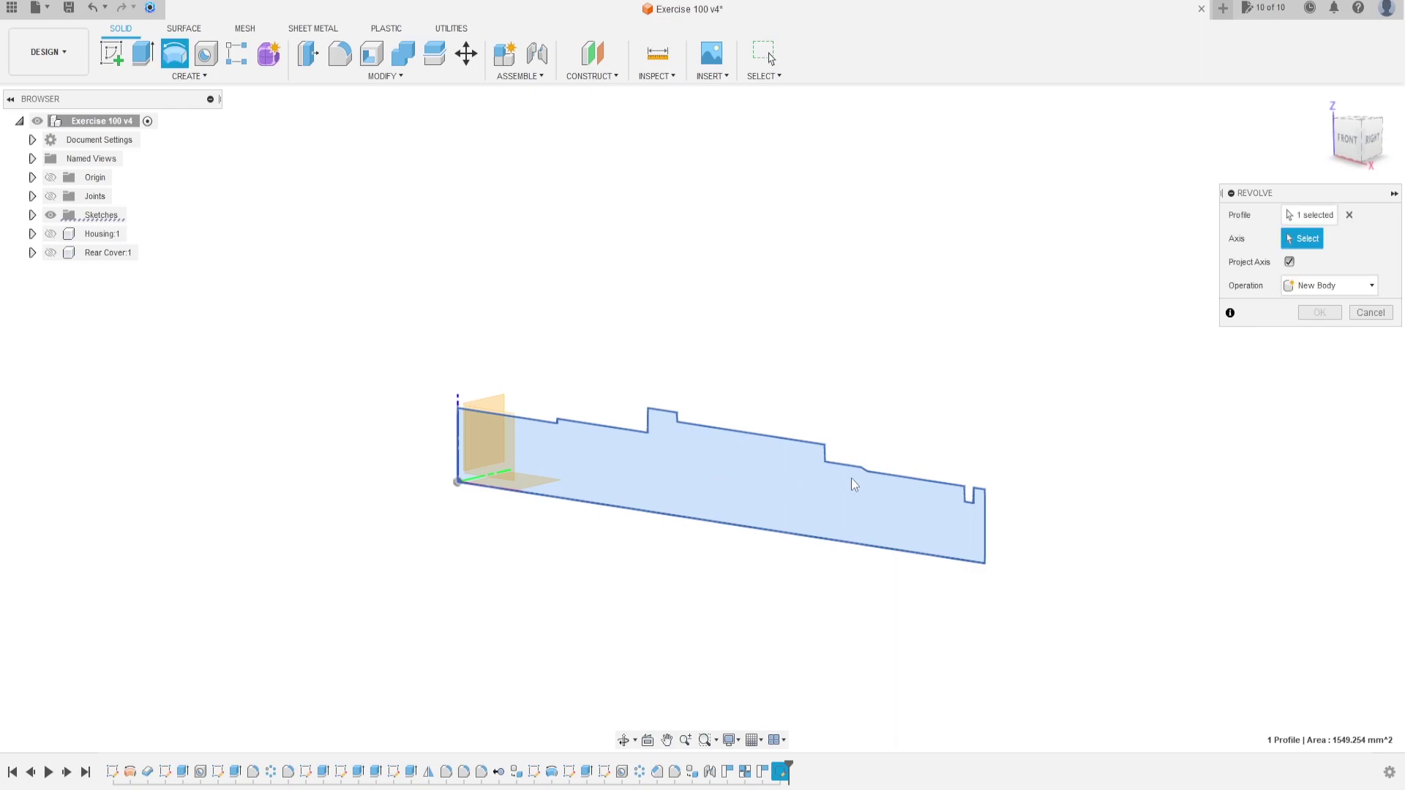
pyautogui.click(690, 518)
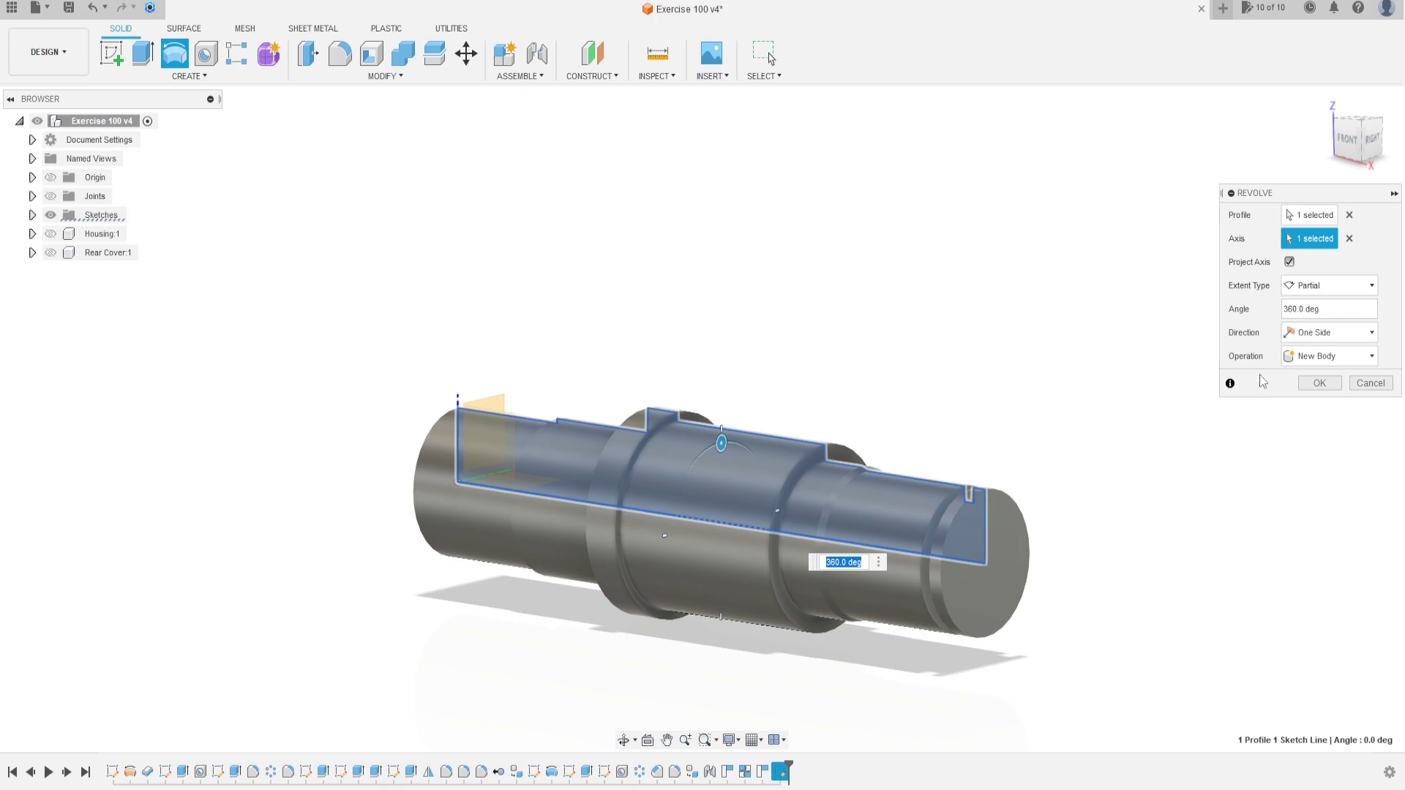
pyautogui.click(1320, 383)
pyautogui.keyDown('shift'); pyautogui.moveTo(885, 423); pyautogui.dragTo(809, 434, button='middle'); pyautogui.keyUp('shift')
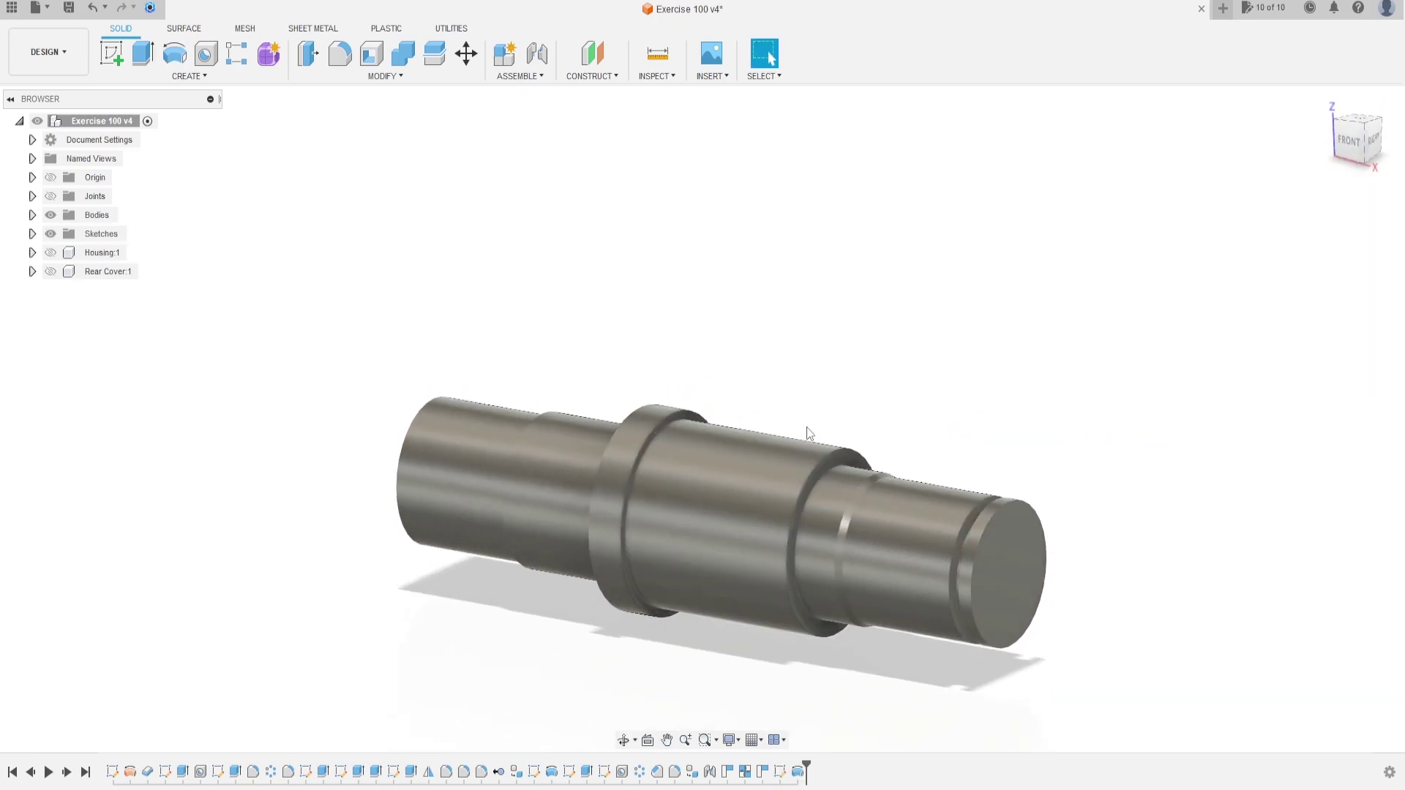
# Step: Start a chamfer and select the right and left end edges of the shaft
pyautogui.click(384, 76)
pyautogui.click(353, 130)
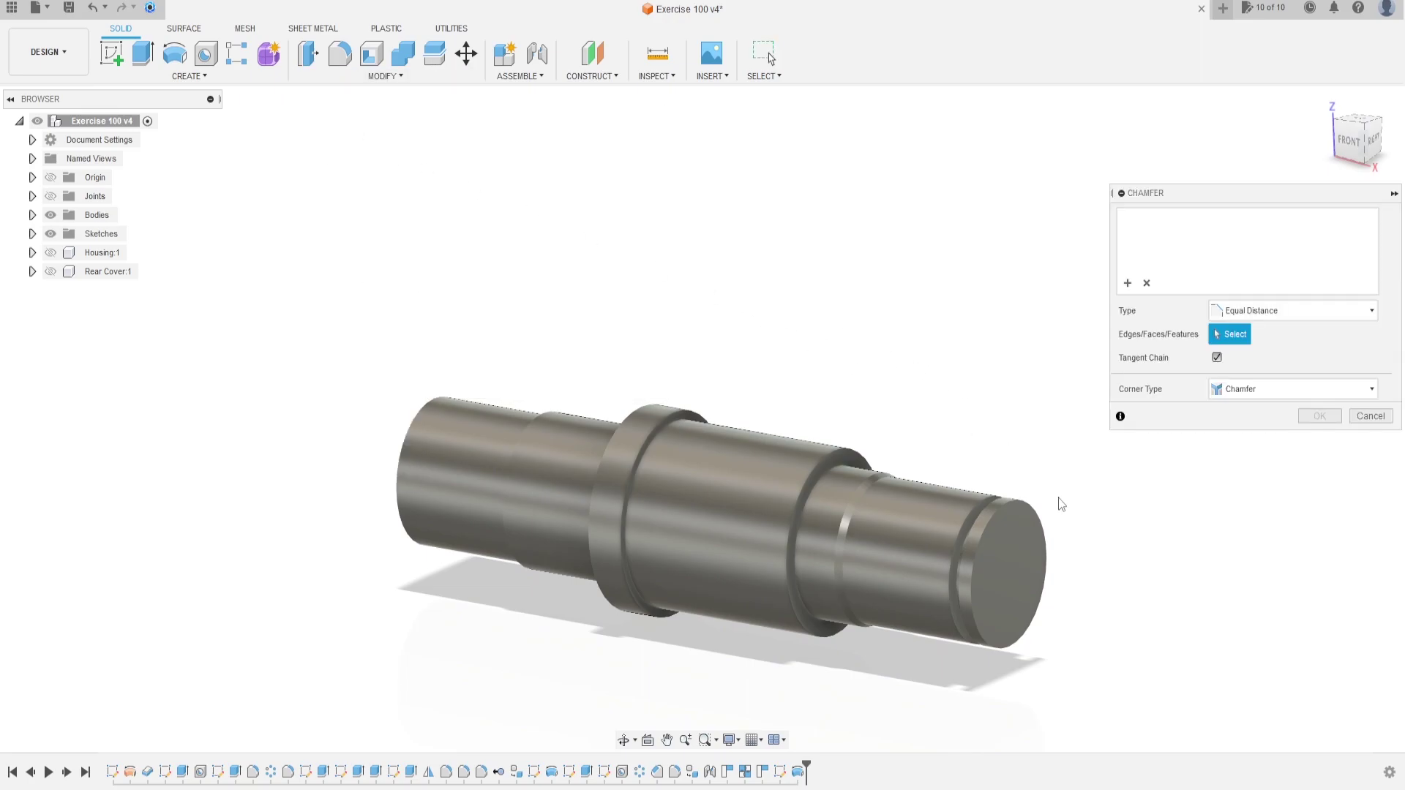
pyautogui.scroll(3, 1054, 498)
pyautogui.click(988, 505)
pyautogui.keyDown('shift'); pyautogui.moveTo(511, 432); pyautogui.dragTo(82, 485, button='middle'); pyautogui.keyUp('shift')
pyautogui.click(160, 503)
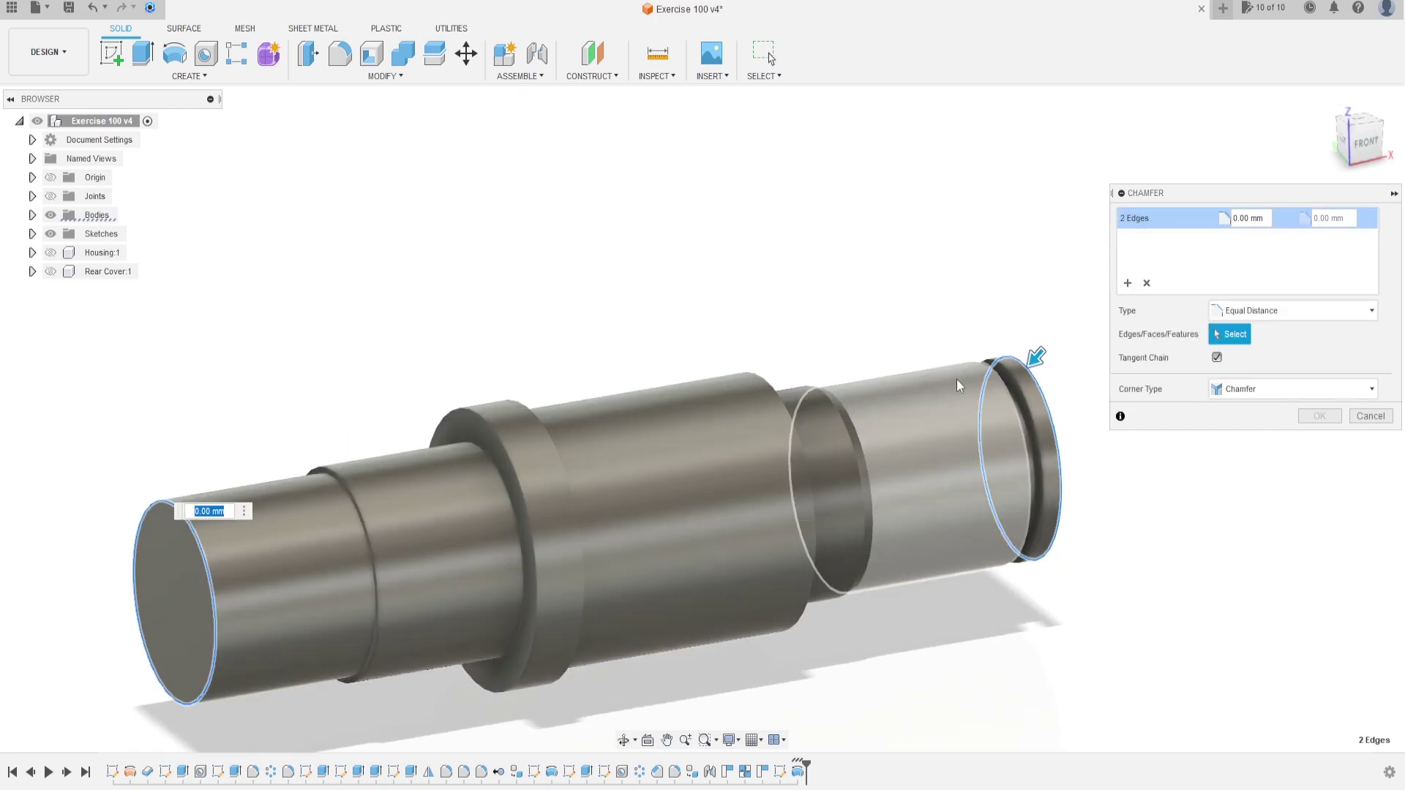
# Step: Set the chamfer to Distance and Angle, 1 mm at 45°, and apply it
pyautogui.click(1251, 219)
pyautogui.click(1253, 310)
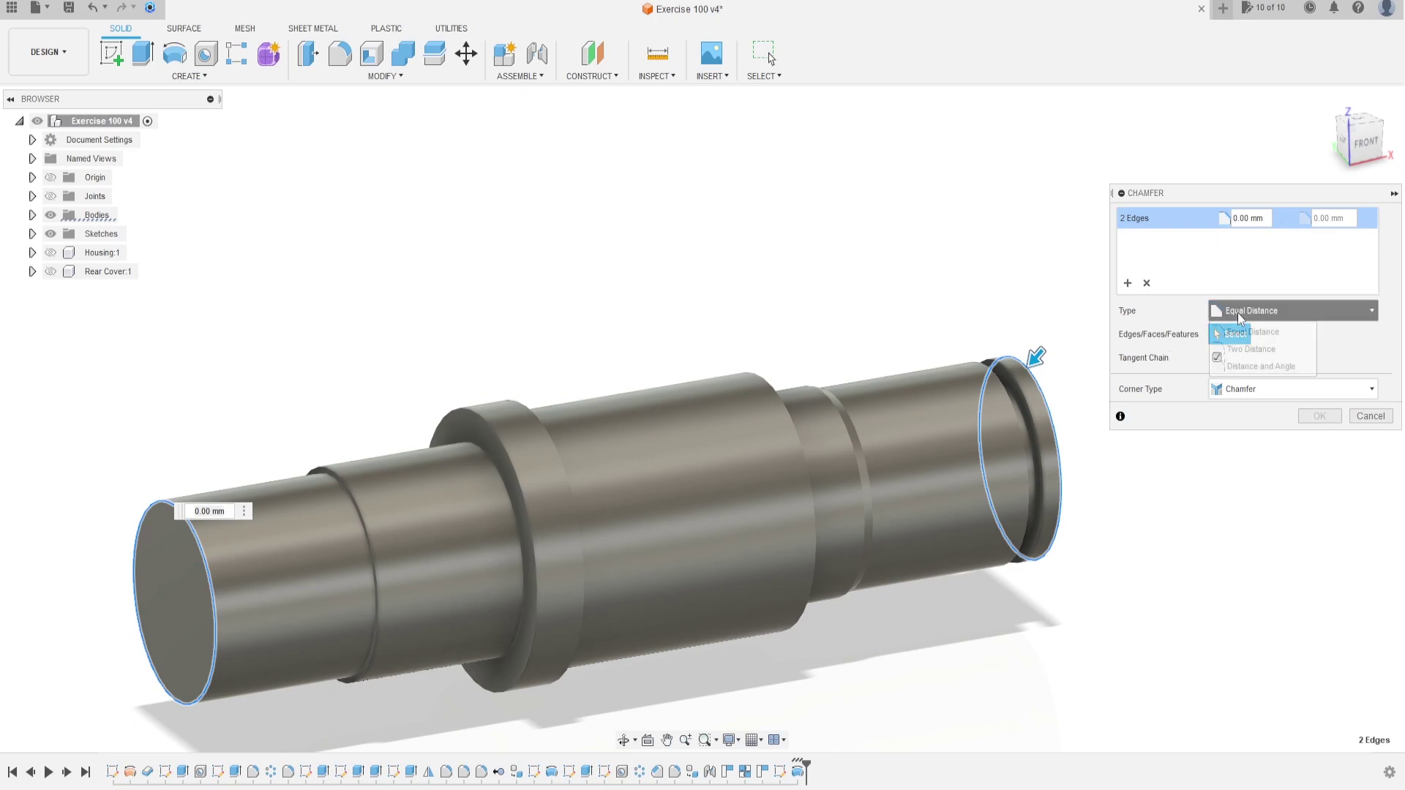
pyautogui.click(1253, 368)
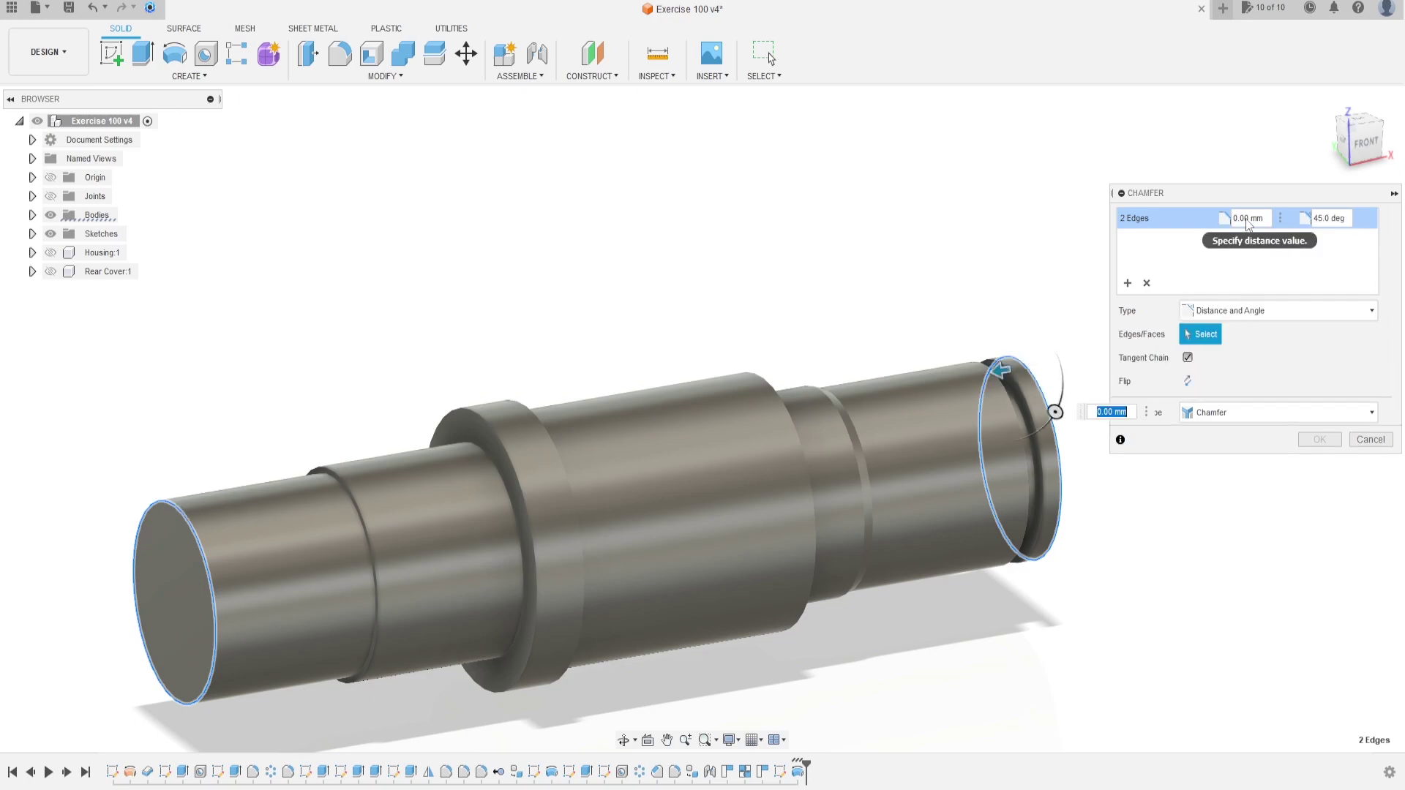
pyautogui.doubleClick(1251, 217)
pyautogui.write('1')
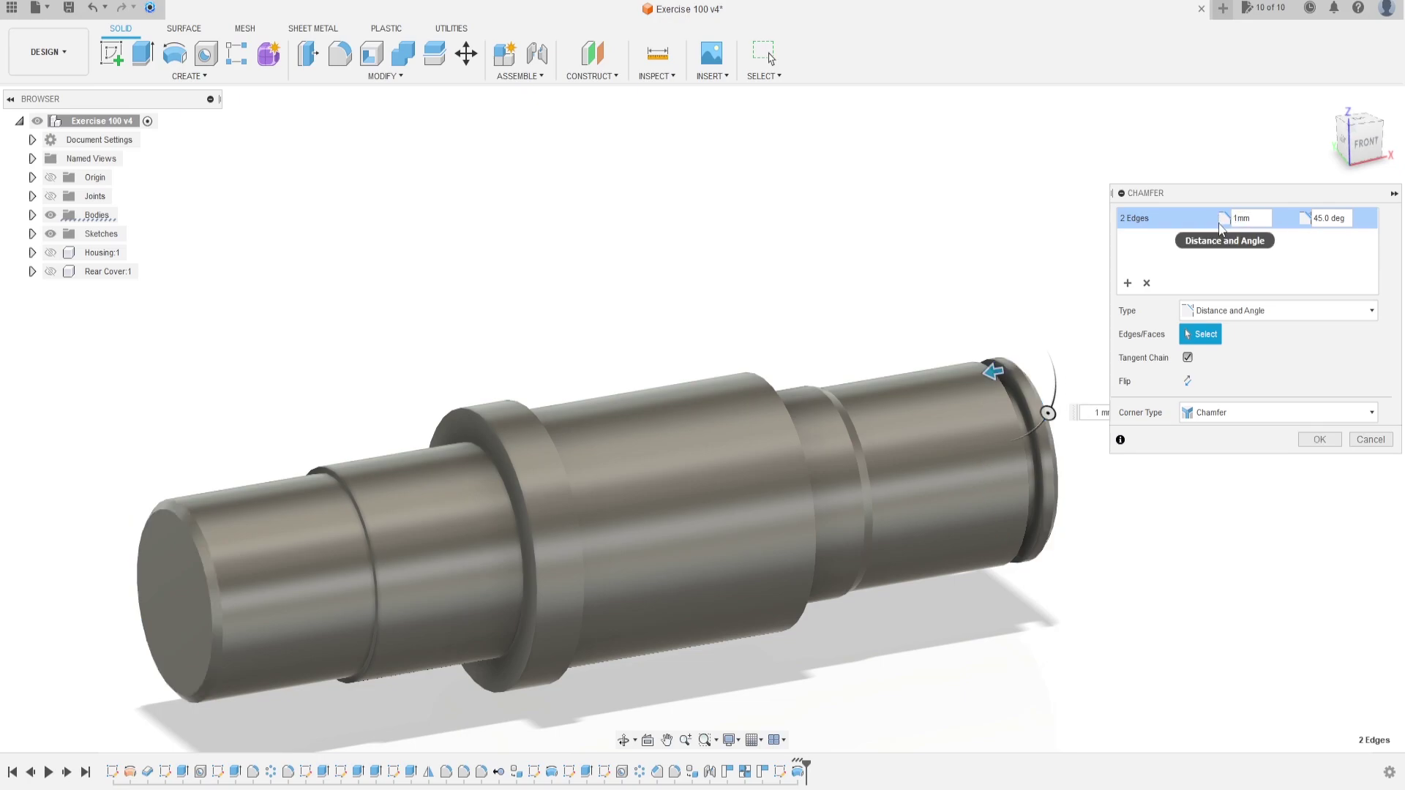
pyautogui.click(1321, 442)
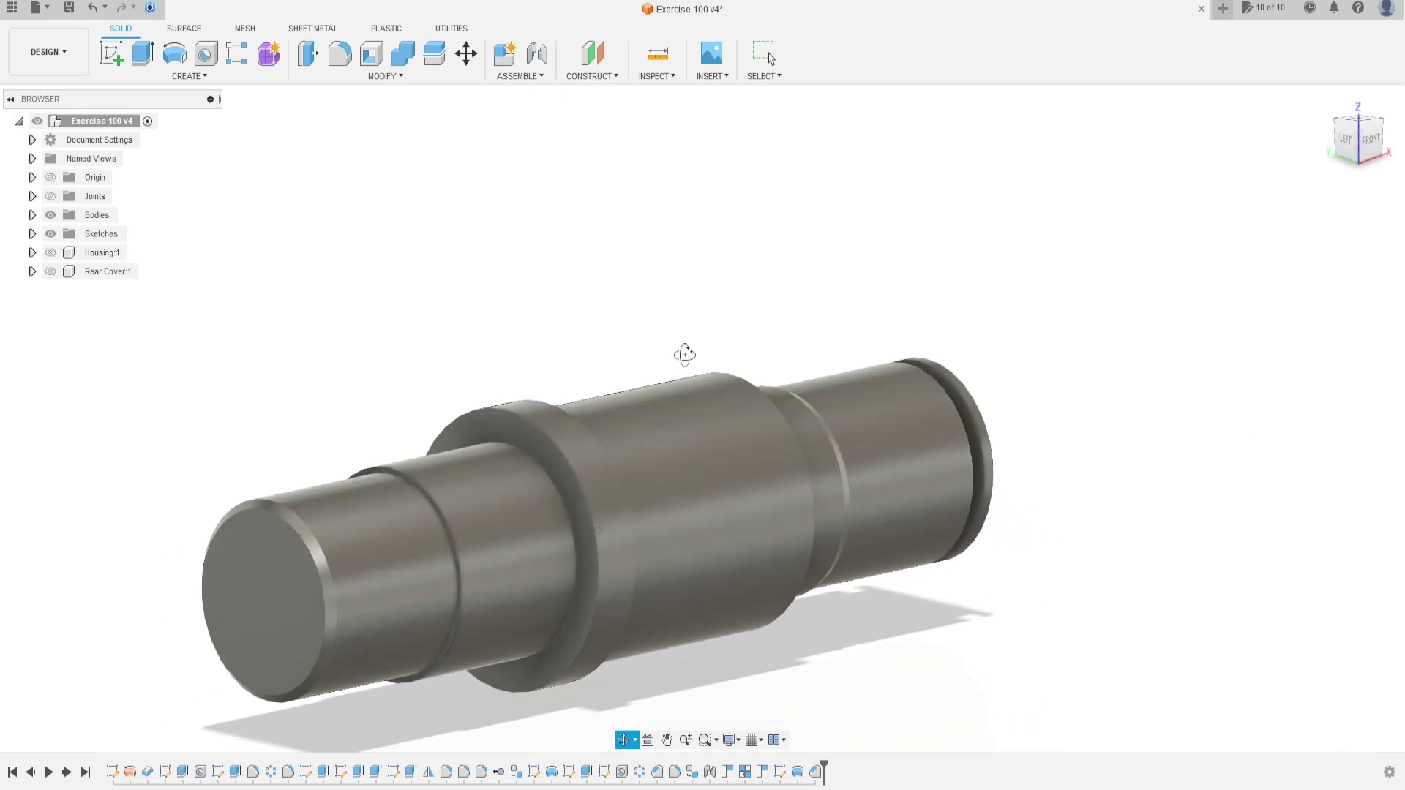
pyautogui.keyDown('shift'); pyautogui.moveTo(653, 379); pyautogui.dragTo(683, 351, button='middle'); pyautogui.keyUp('shift')
# Step: Sketch a Ø21.5 mm circle on the shaft's left end face, centred on the axis
pyautogui.click(114, 61)
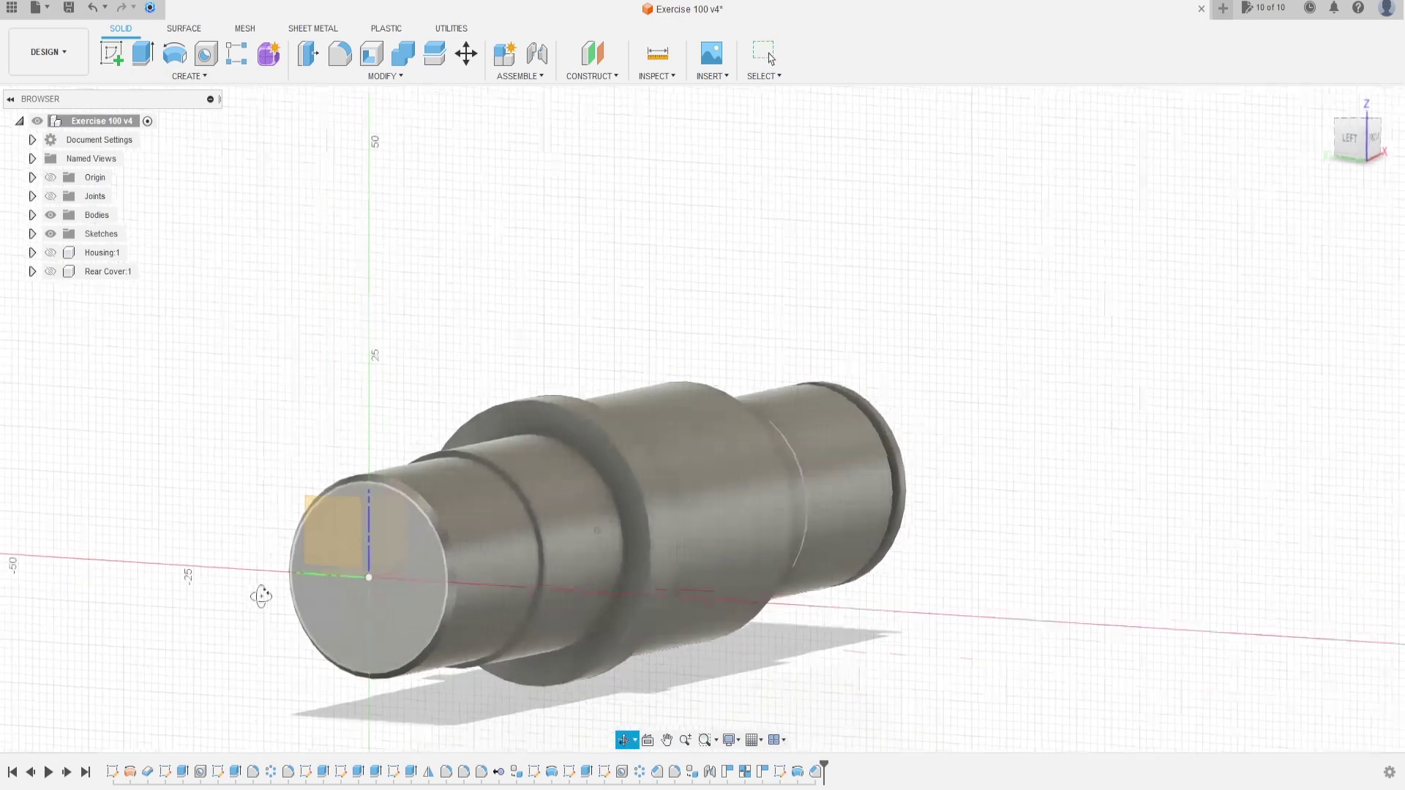
pyautogui.click(470, 578)
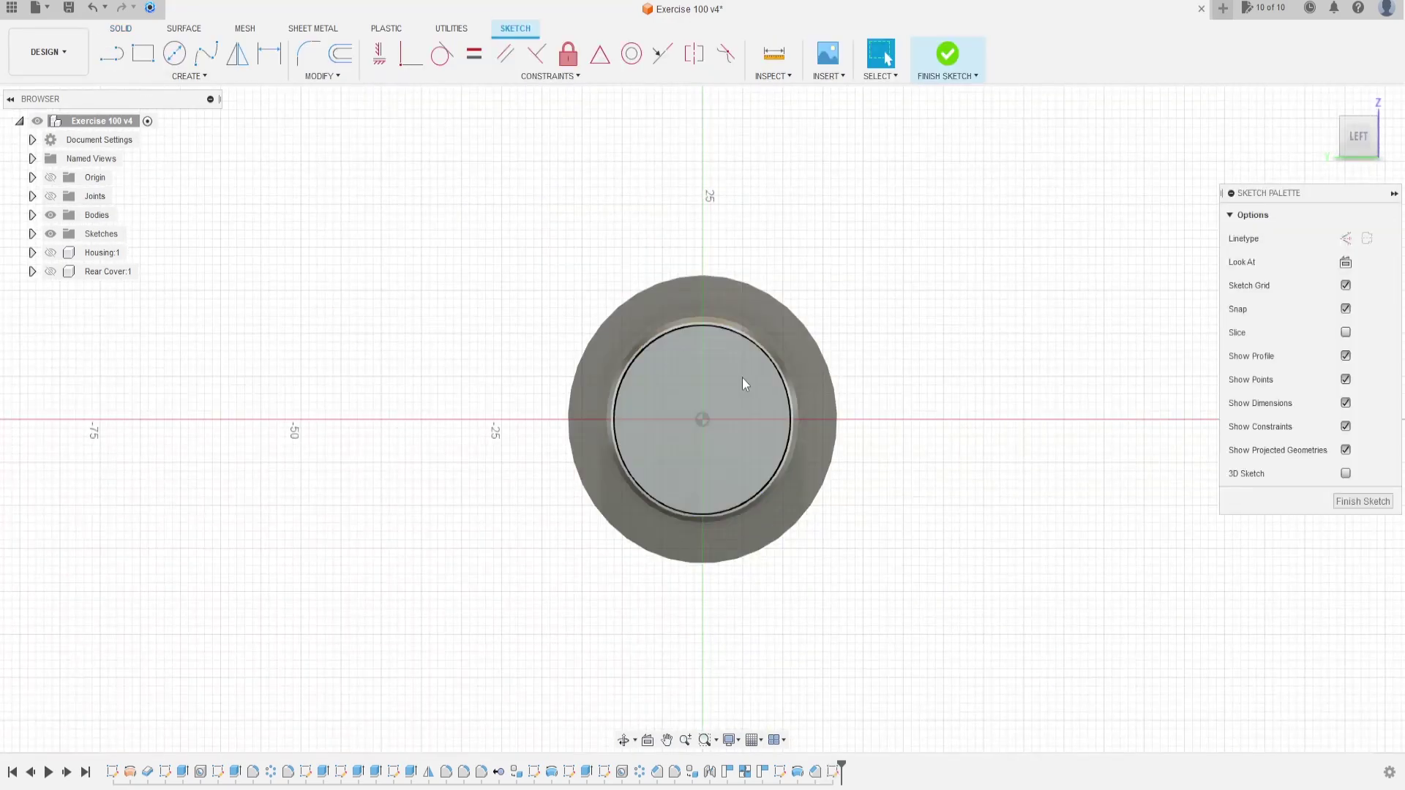
pyautogui.scroll(2, 733, 406)
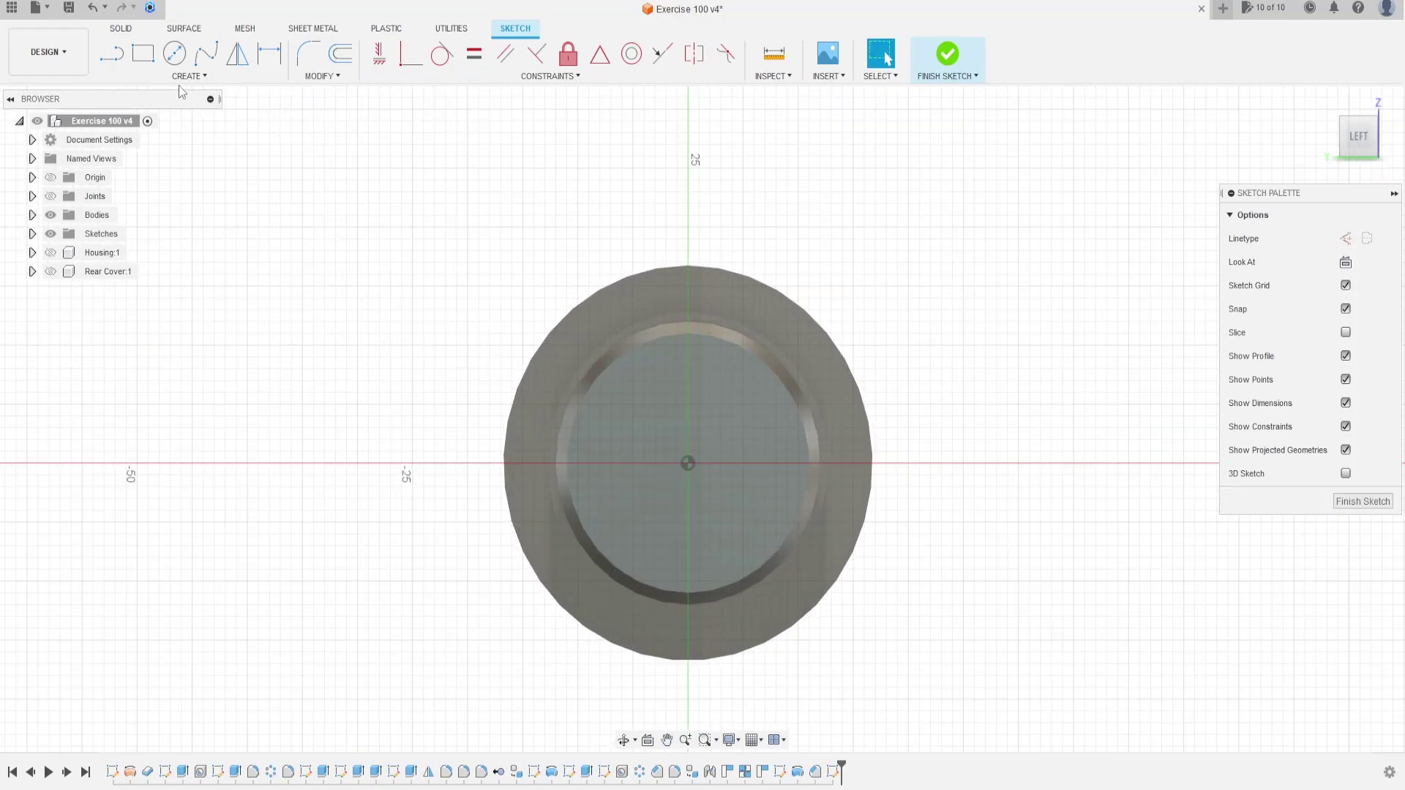
pyautogui.click(175, 55)
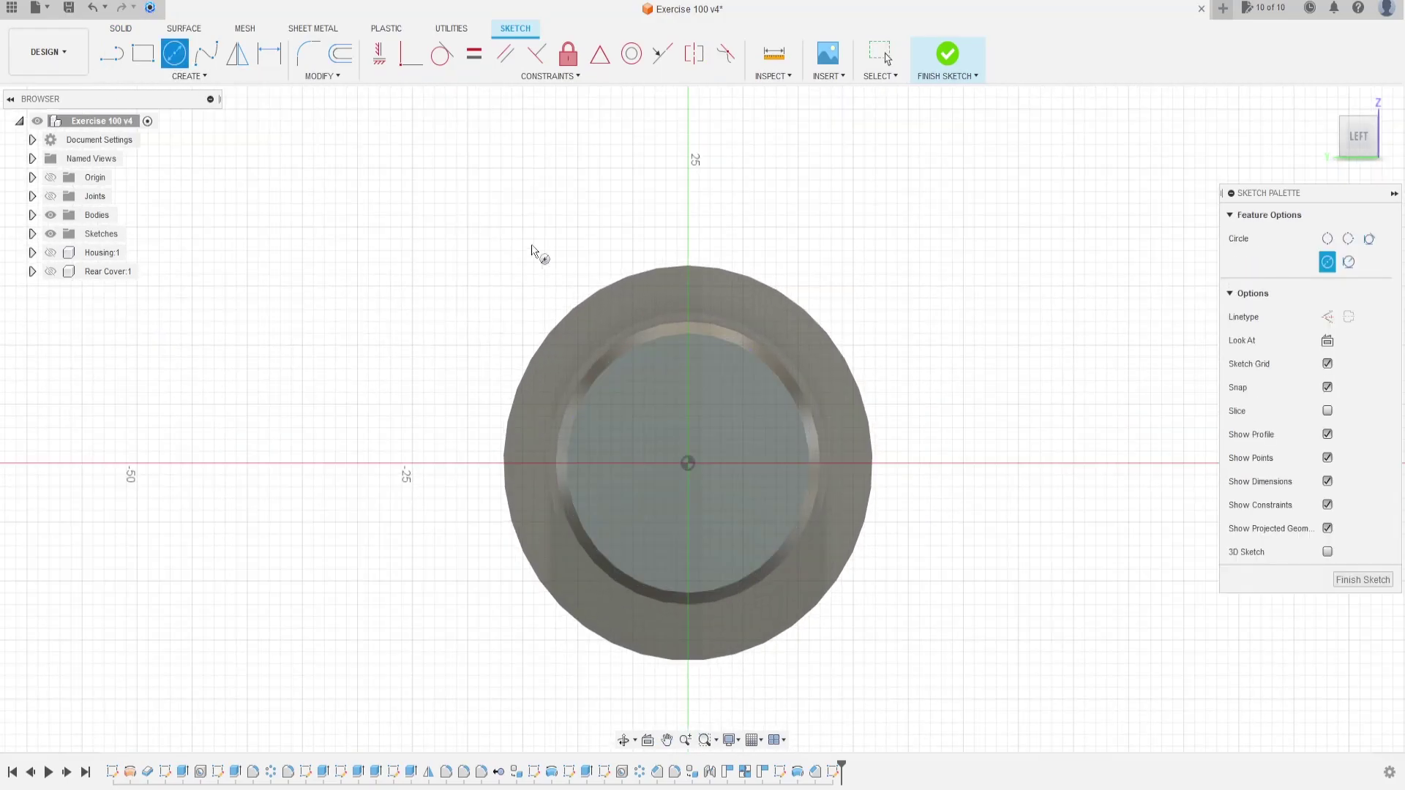
pyautogui.click(691, 464)
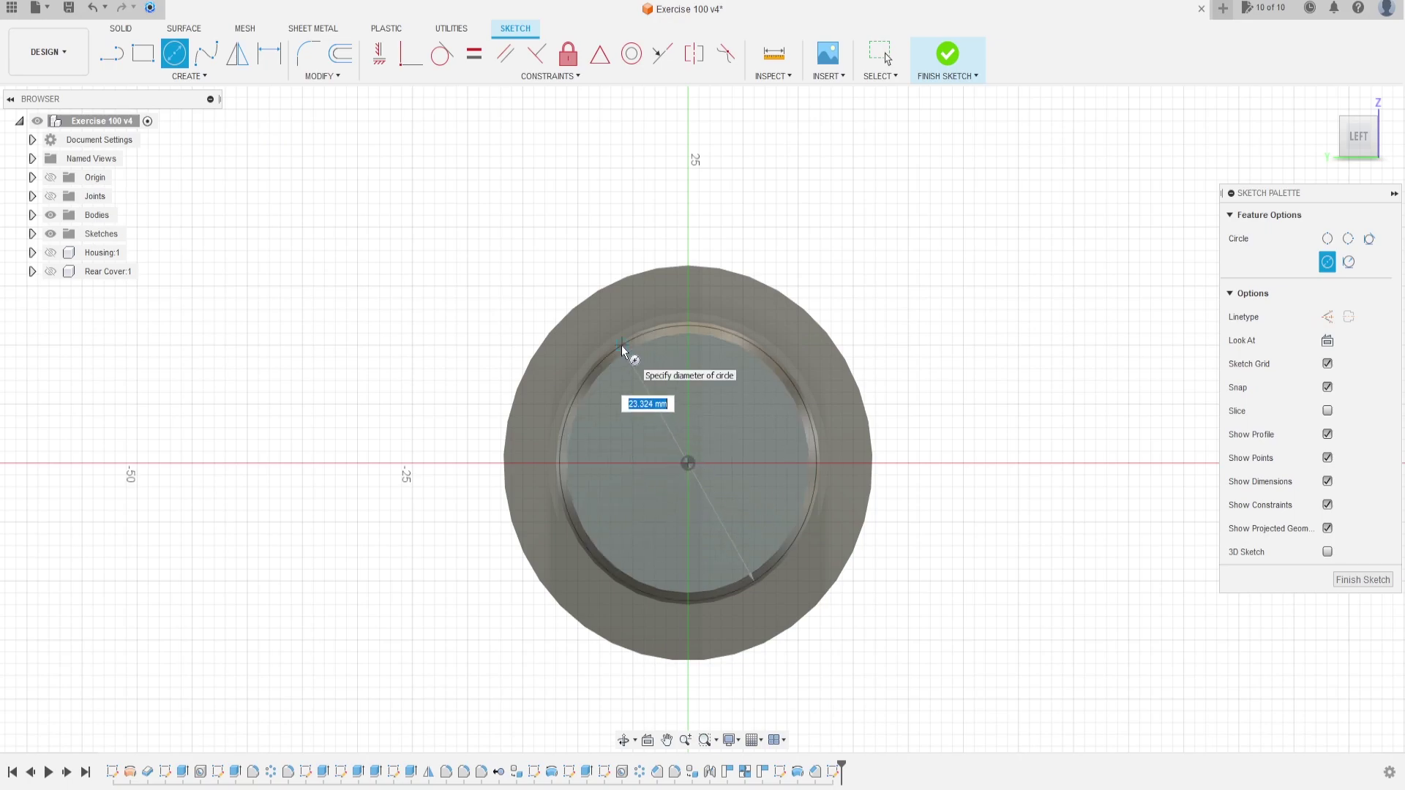
pyautogui.write('21,5')
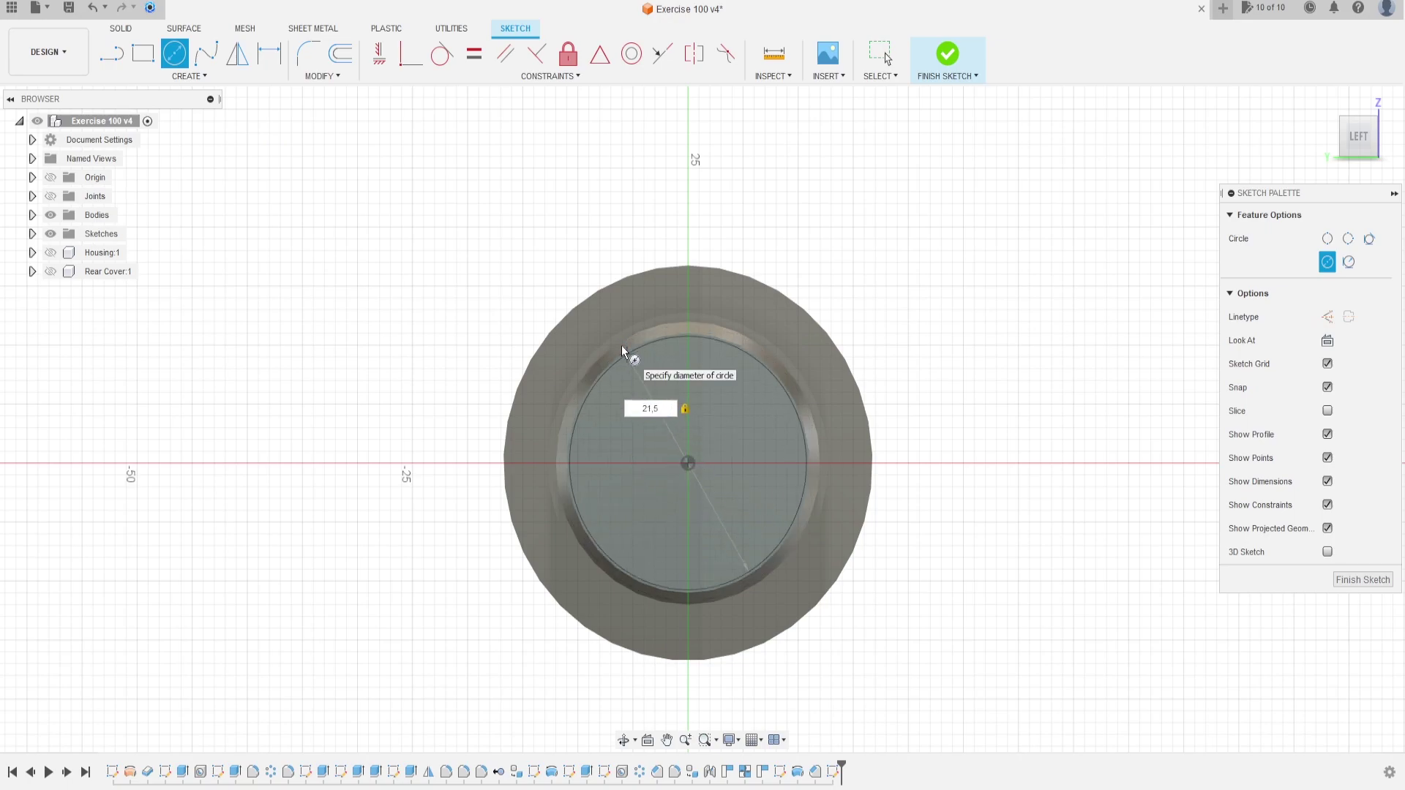
pyautogui.press('Return')
pyautogui.press('Escape')
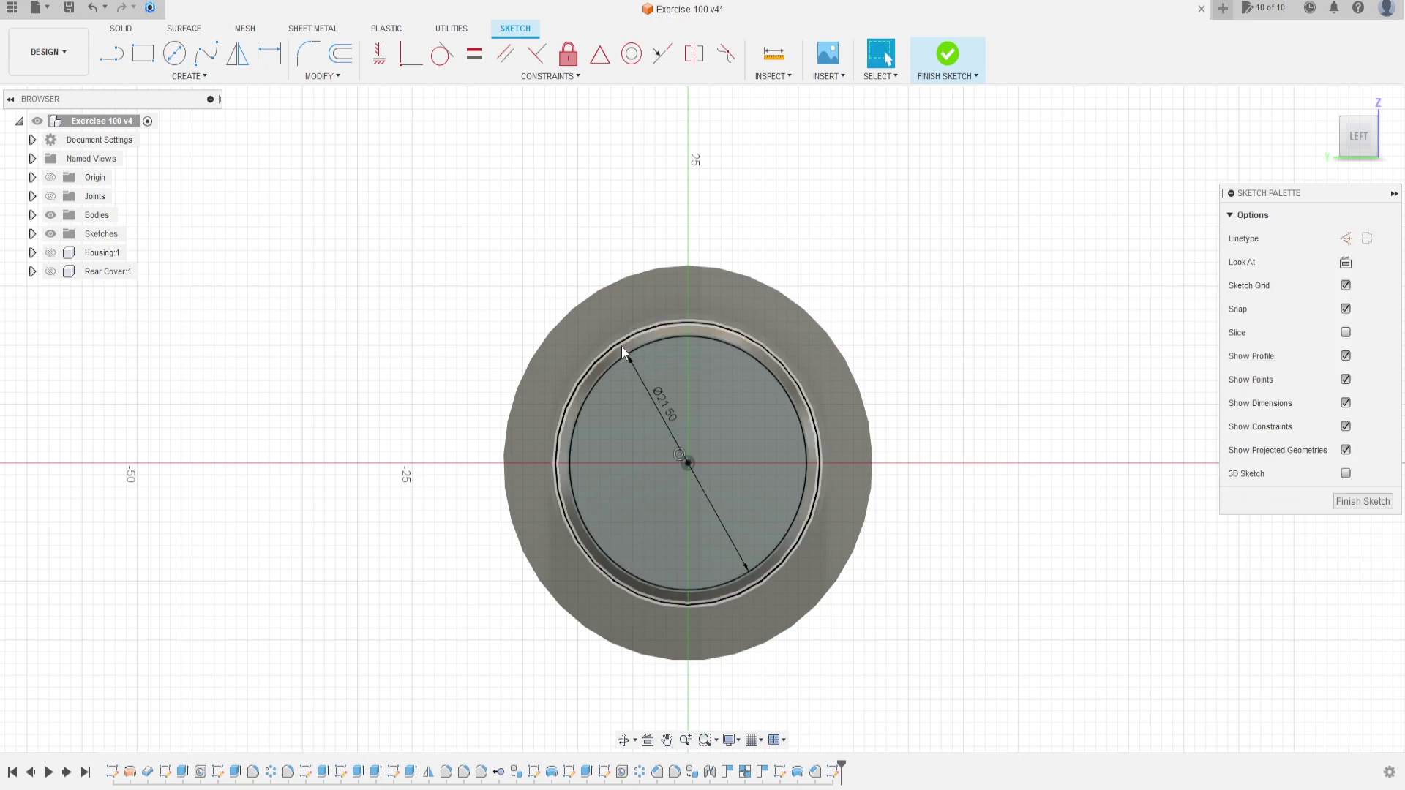
# Step: Draw a 12 mm vertical construction line from the circle's centre to the ring edge
pyautogui.scroll(3, 755, 420)
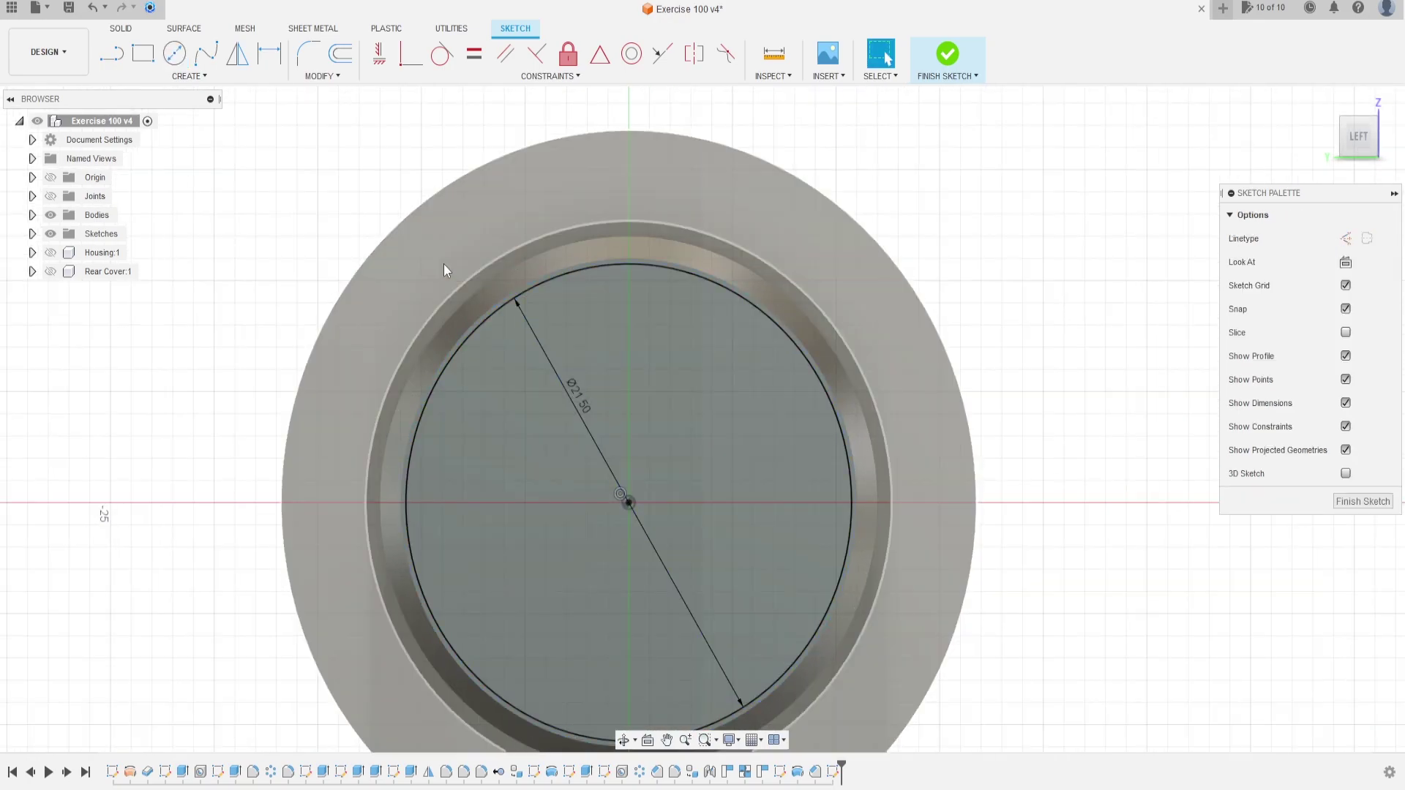
pyautogui.press('l')
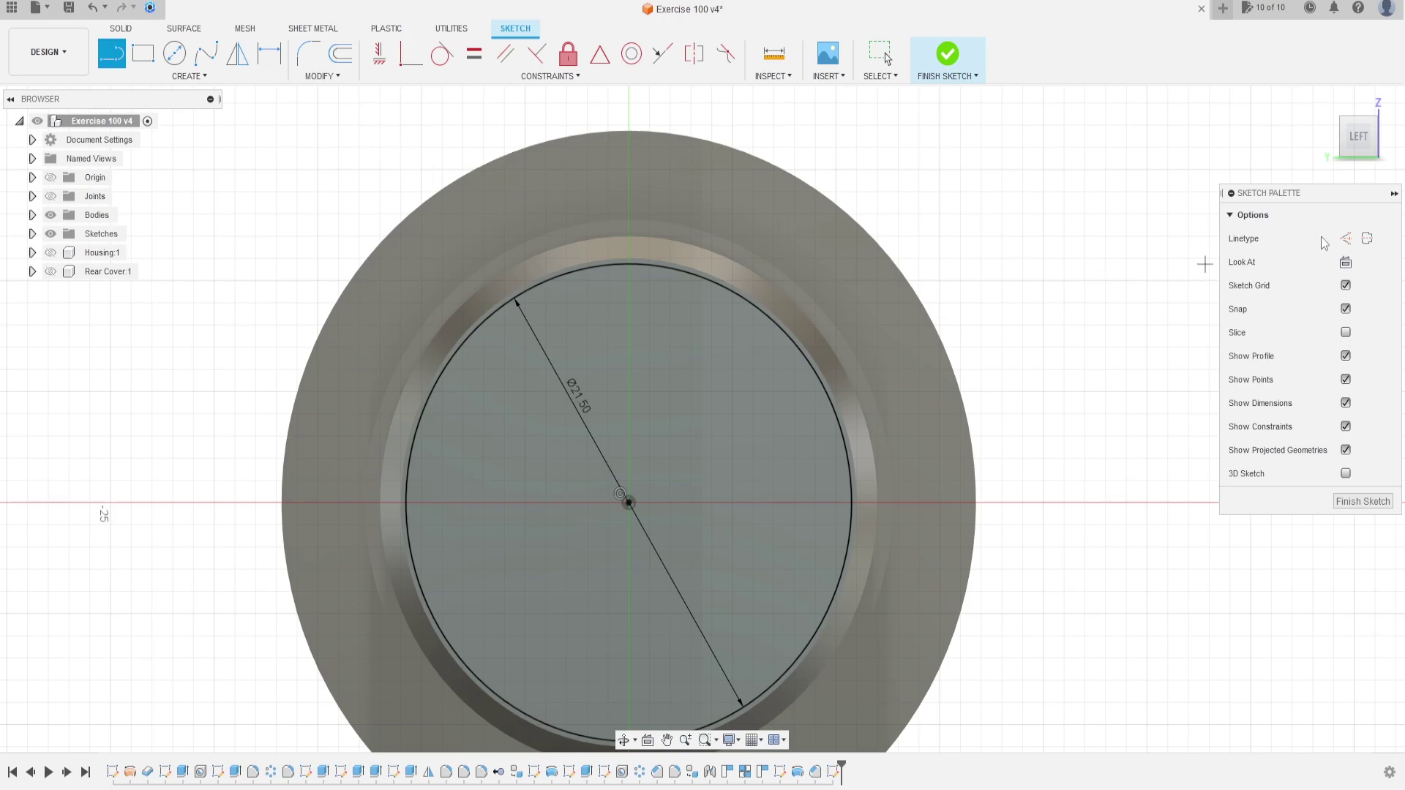
pyautogui.press('x')
pyautogui.click(628, 502)
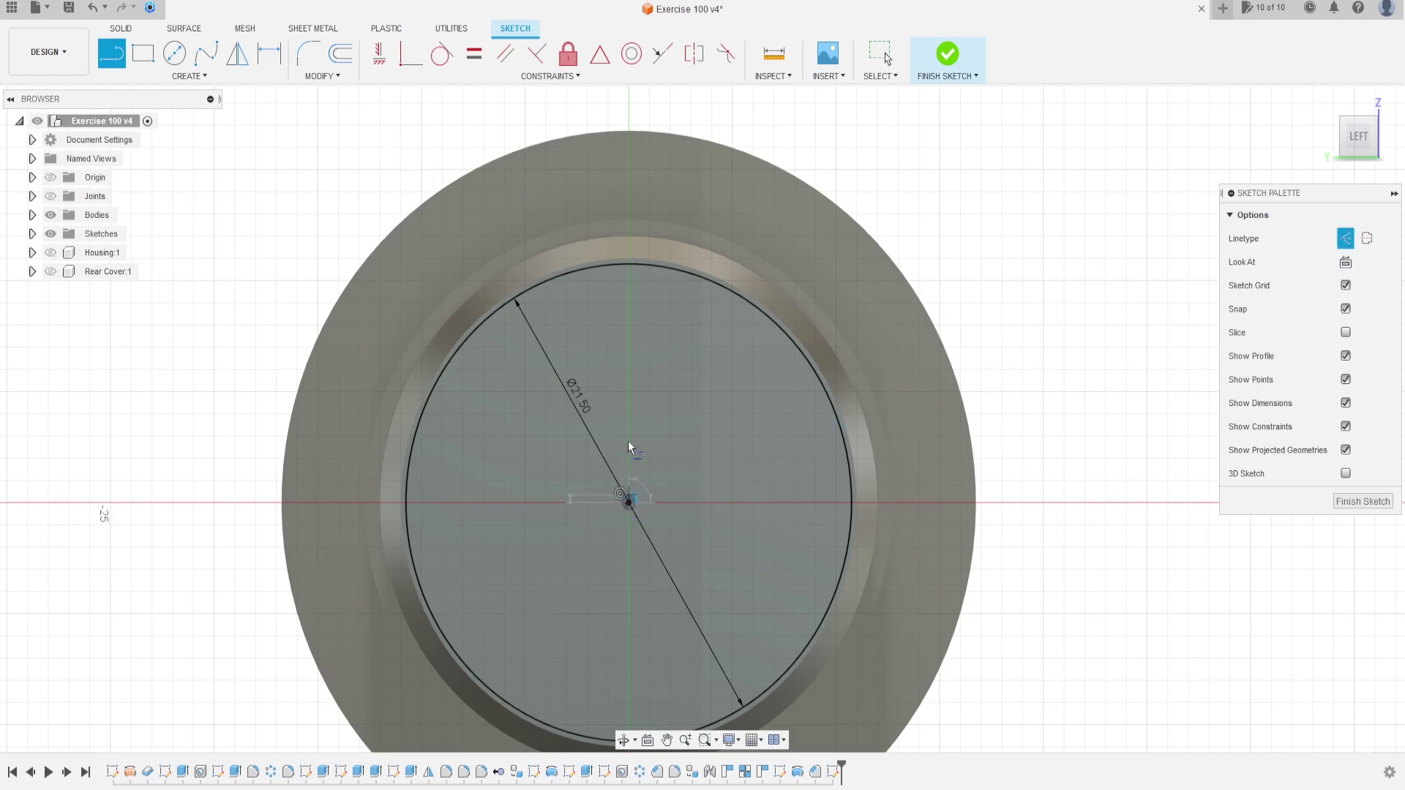
pyautogui.click(629, 235)
pyautogui.press('Escape')
# Step: Draw a Ø6.4 mm normal circle near the top of the ring
pyautogui.click(175, 55)
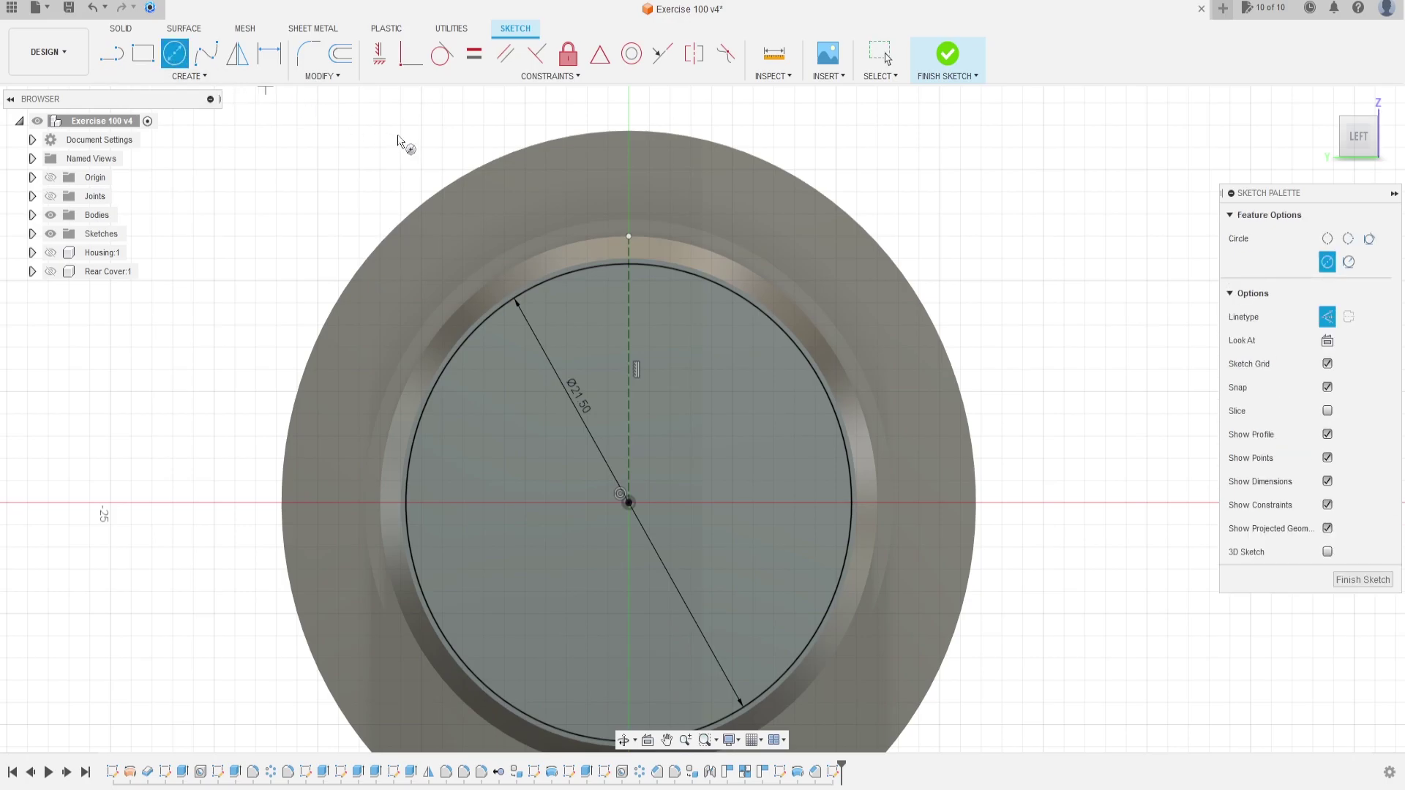
pyautogui.click(713, 284)
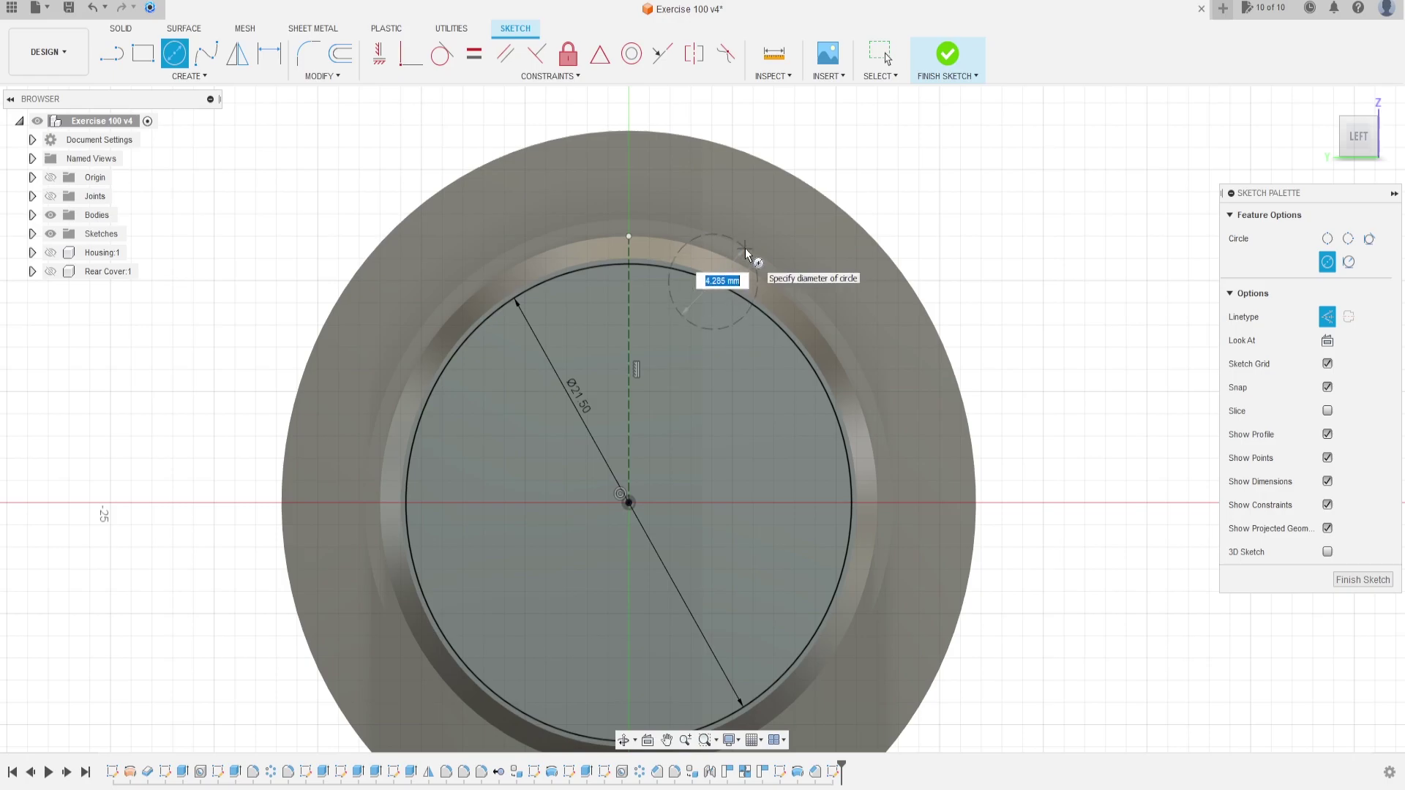
pyautogui.write('6,4')
pyautogui.press('Tab')
pyautogui.click(1327, 318)
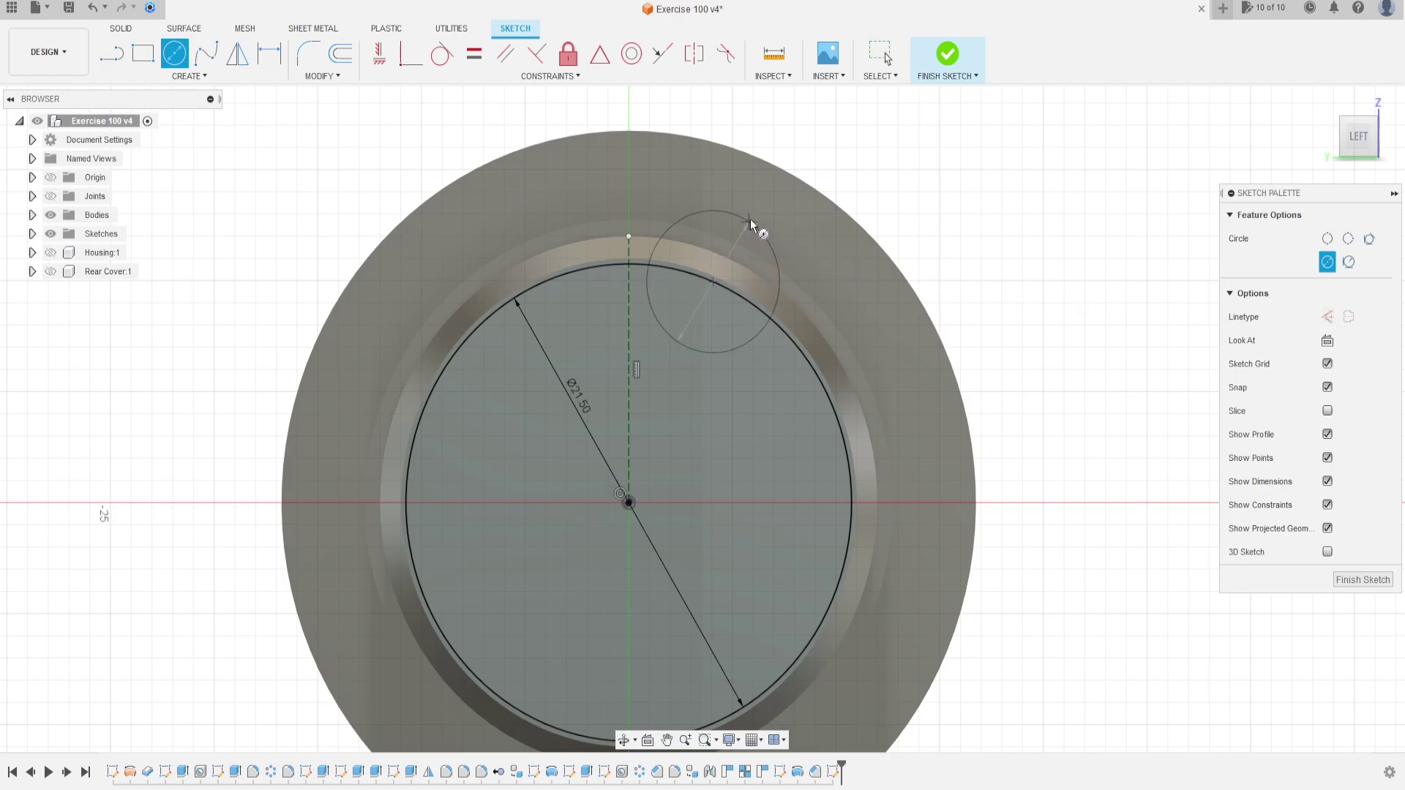
pyautogui.click(753, 221)
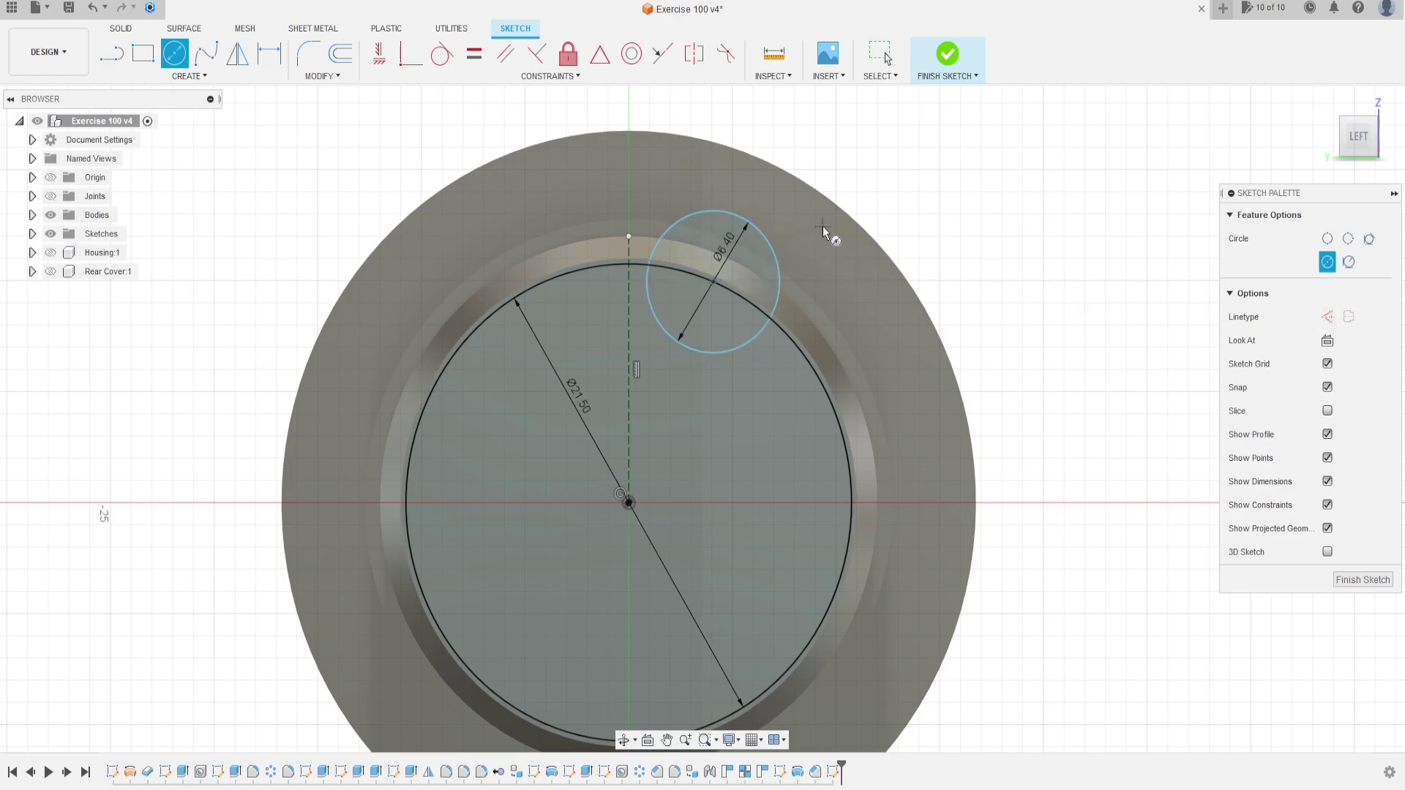
# Step: Dimension the small circle's centre 3.80 mm from the vertical construction line
pyautogui.click(268, 53)
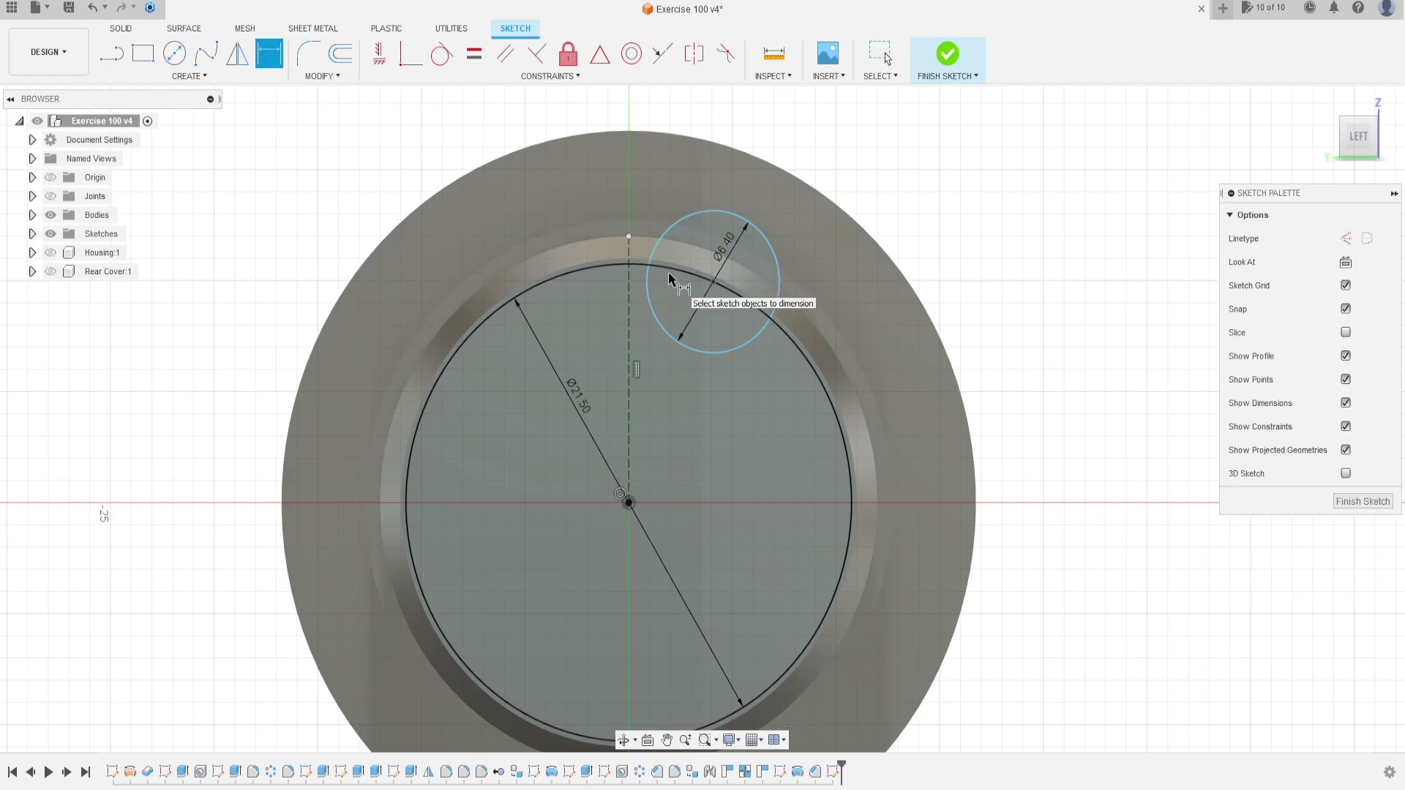
pyautogui.click(713, 282)
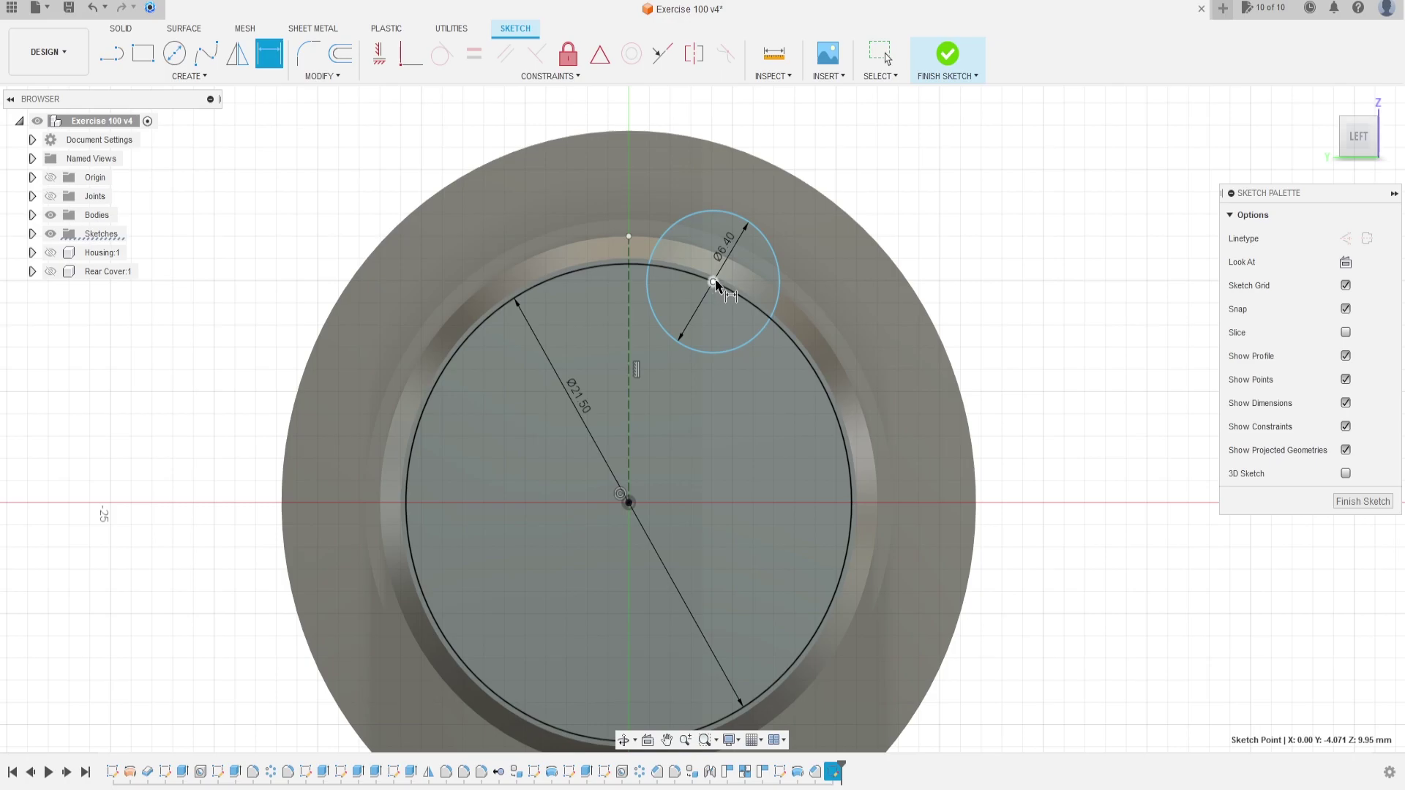
pyautogui.click(631, 331)
pyautogui.click(669, 422)
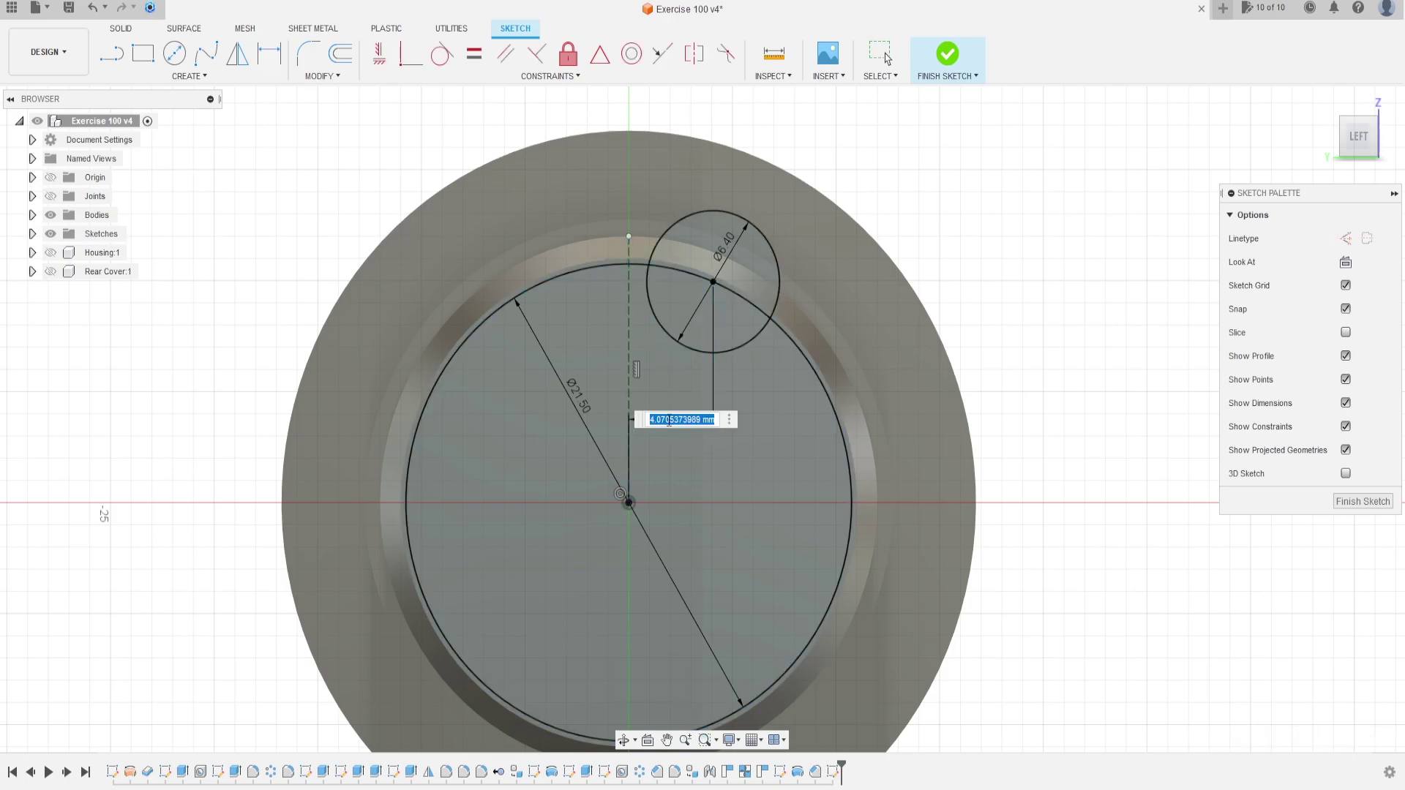
pyautogui.write('3.8')
pyautogui.press('Return')
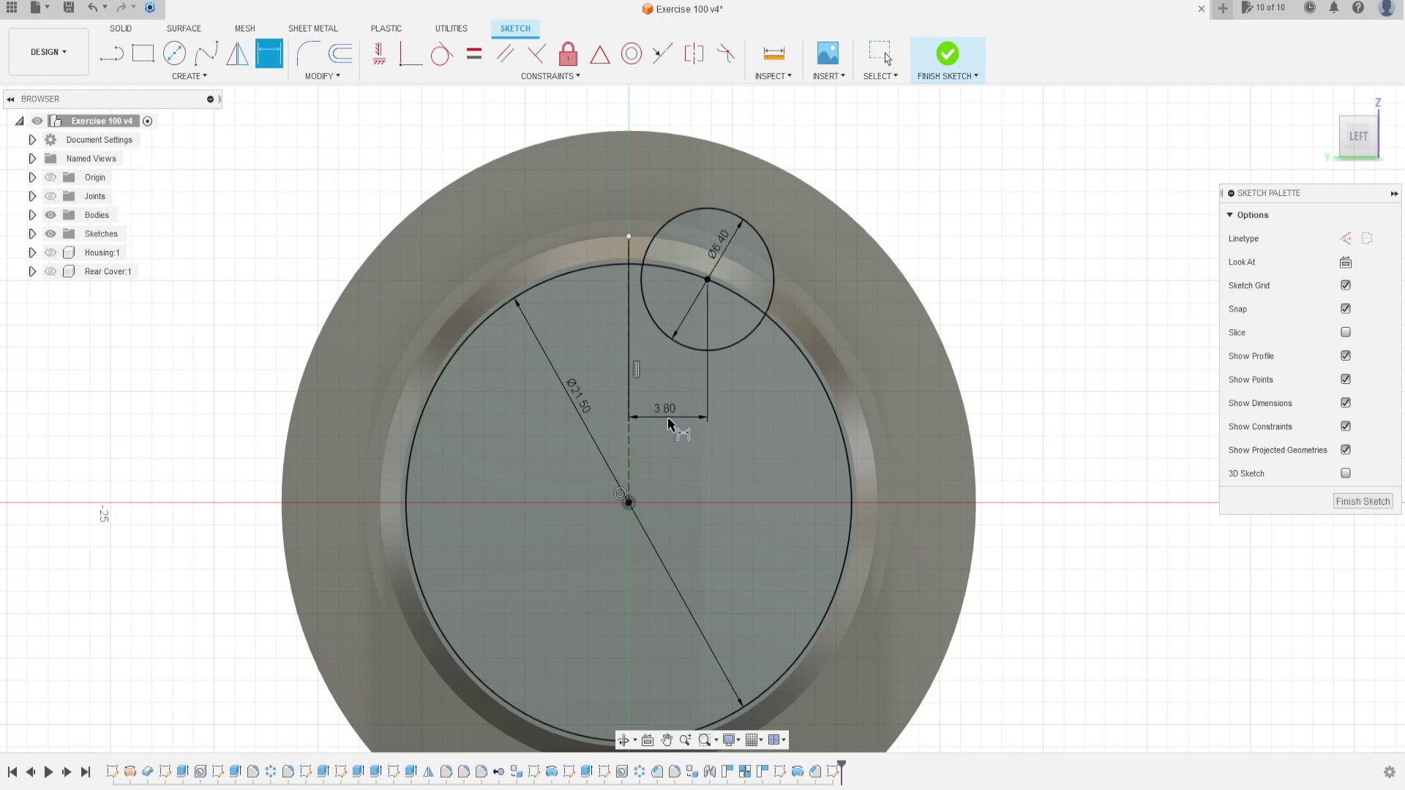
pyautogui.scroll(-2, 659, 410)
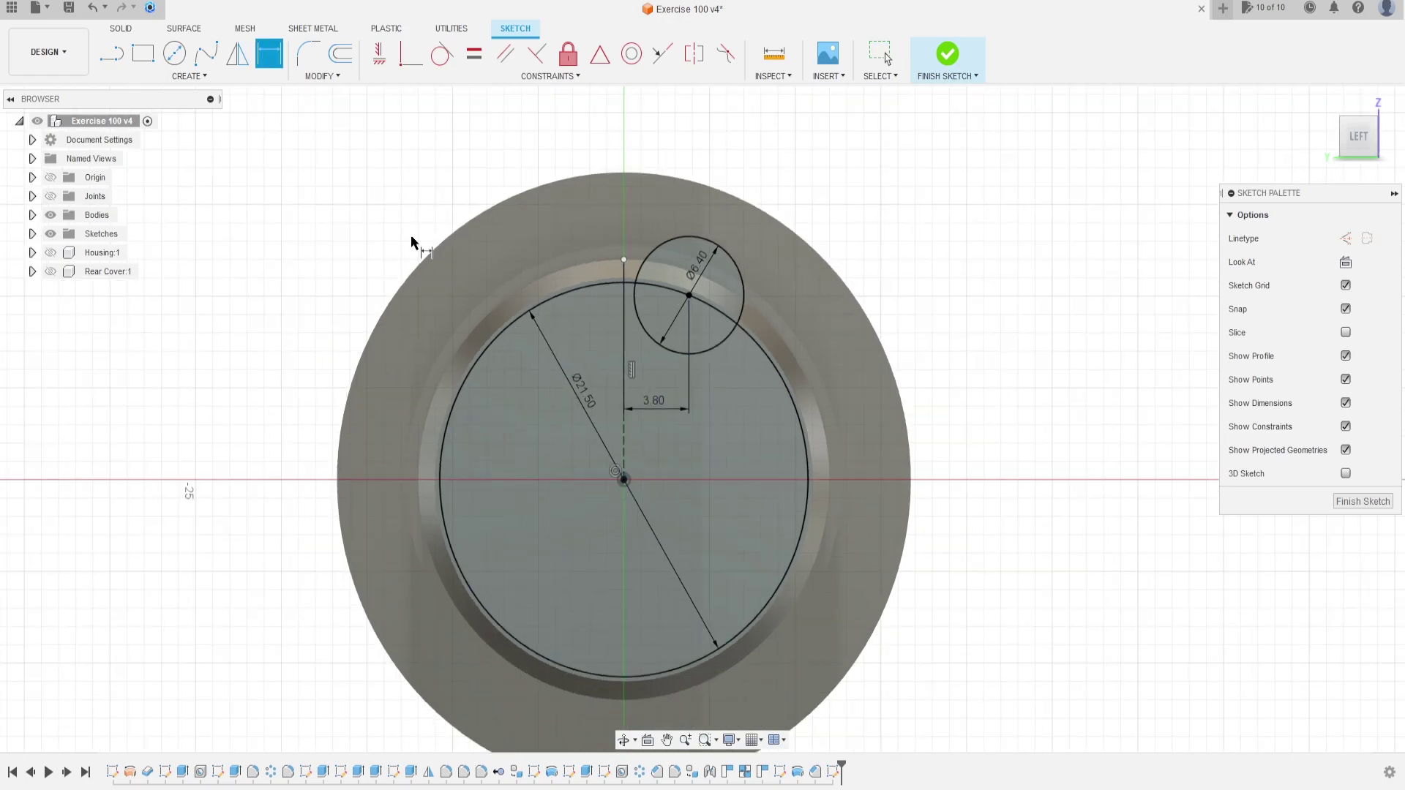
# Step: Mirror the Ø6.40 circle across the vertical construction line
pyautogui.click(195, 77)
pyautogui.click(156, 301)
pyautogui.click(195, 77)
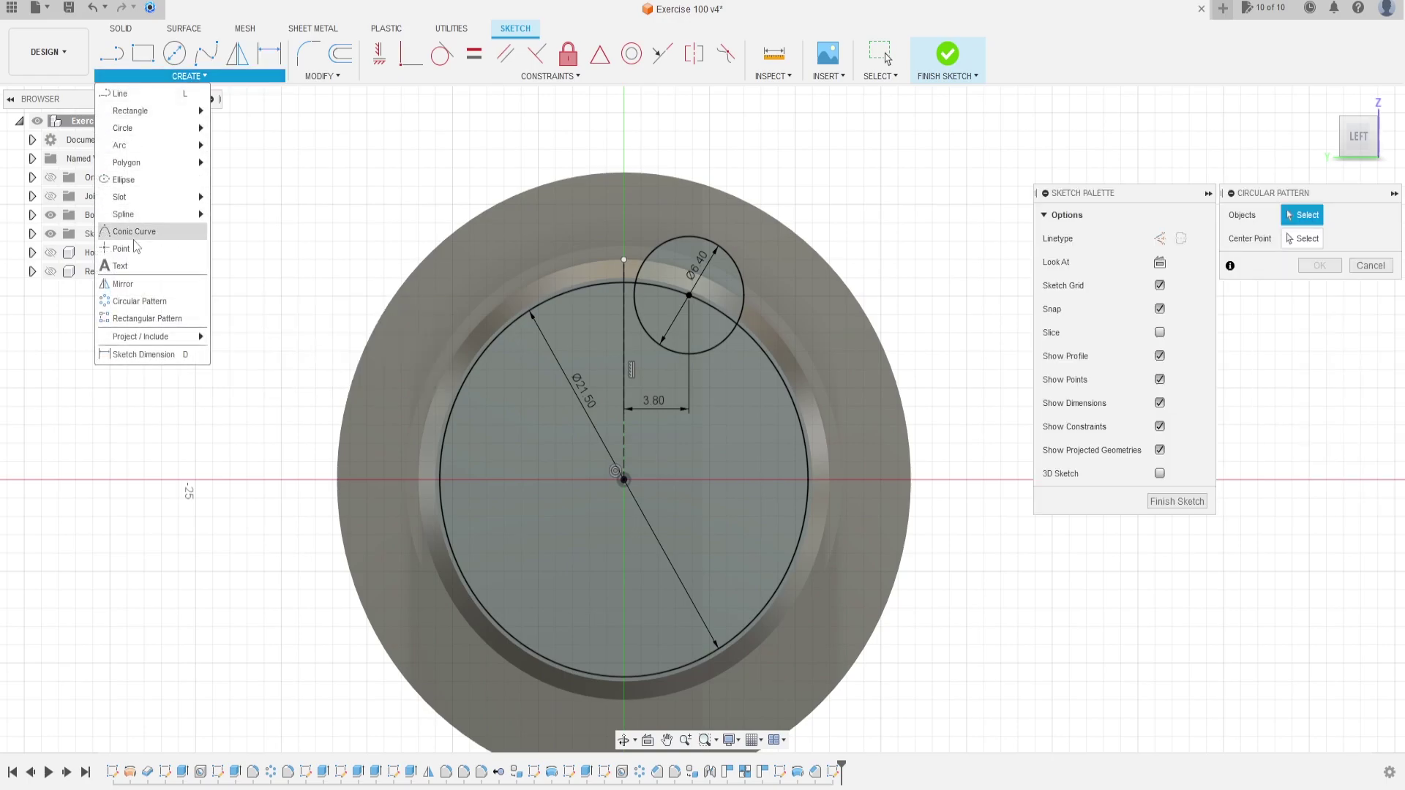
pyautogui.click(156, 286)
pyautogui.click(703, 239)
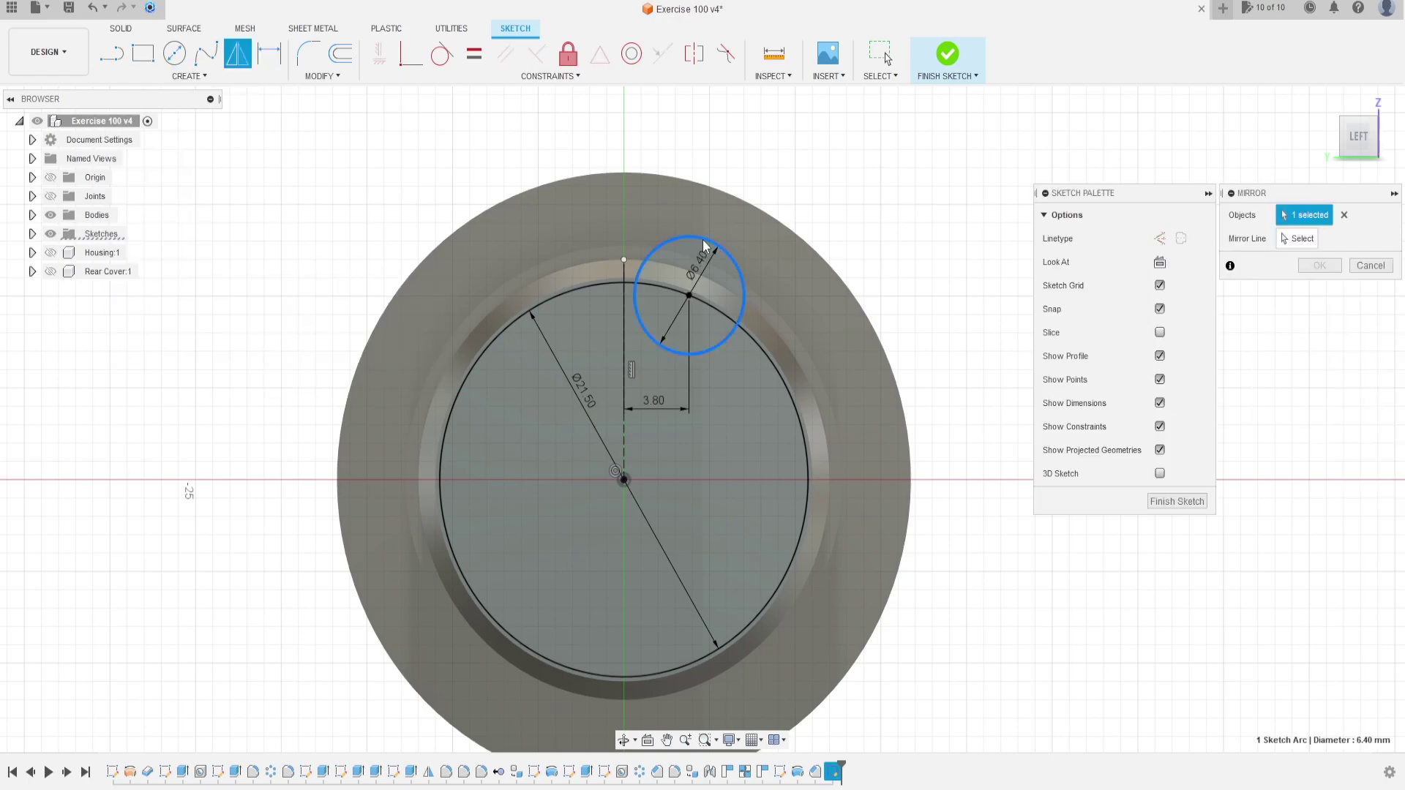
pyautogui.click(625, 349)
pyautogui.click(1320, 265)
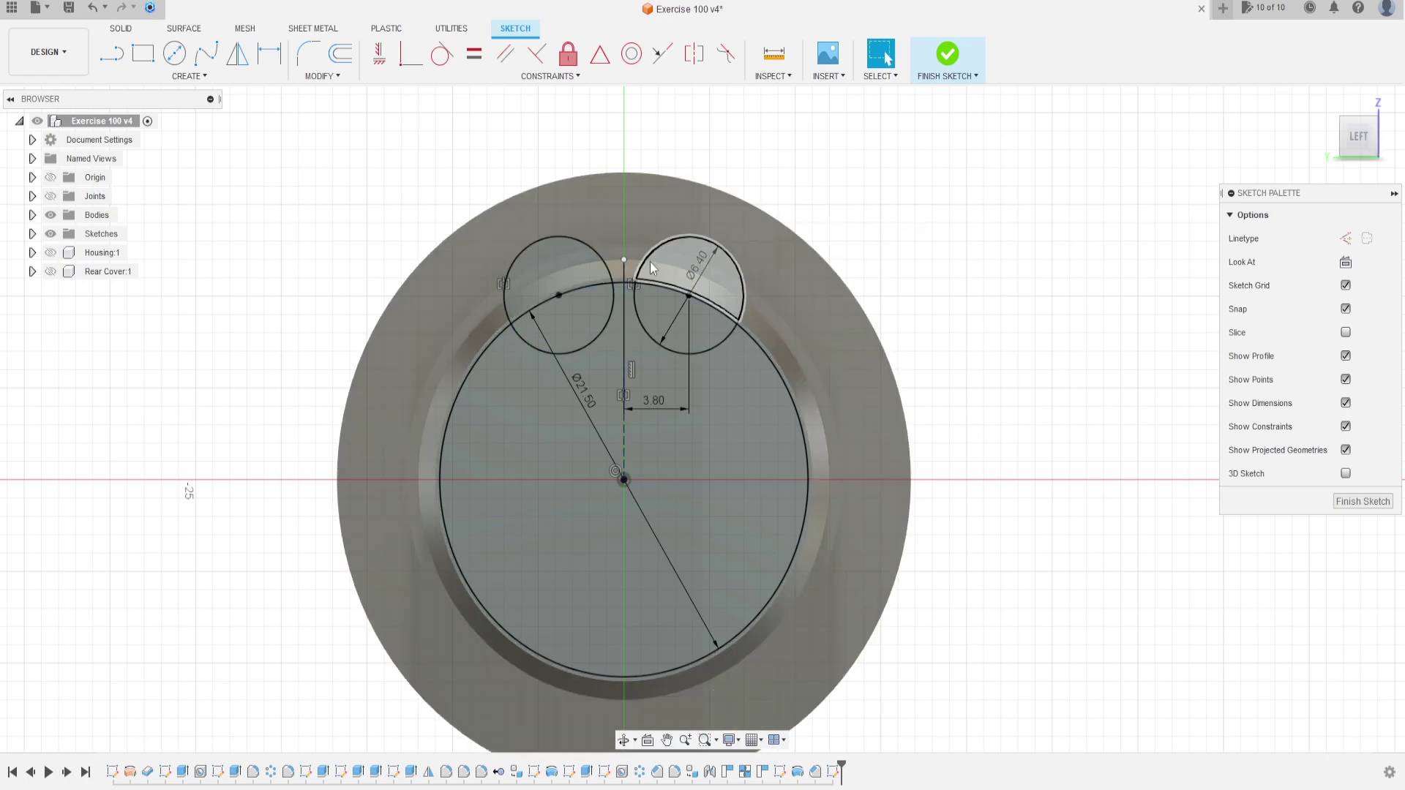
# Step: Project the ring's 24 mm circular edge into the sketch and finish the sketch
pyautogui.click(213, 73)
pyautogui.moveTo(165, 336)
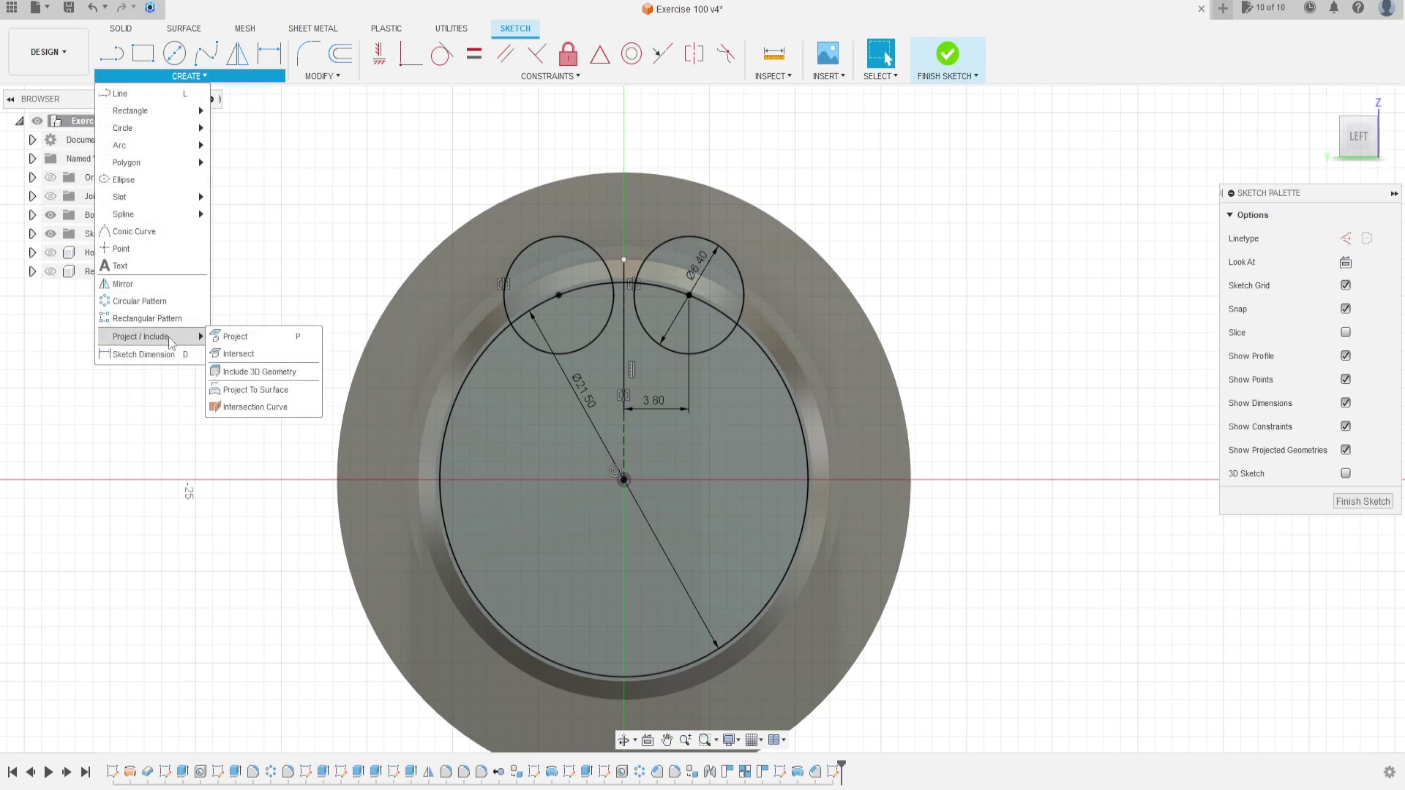
pyautogui.click(240, 338)
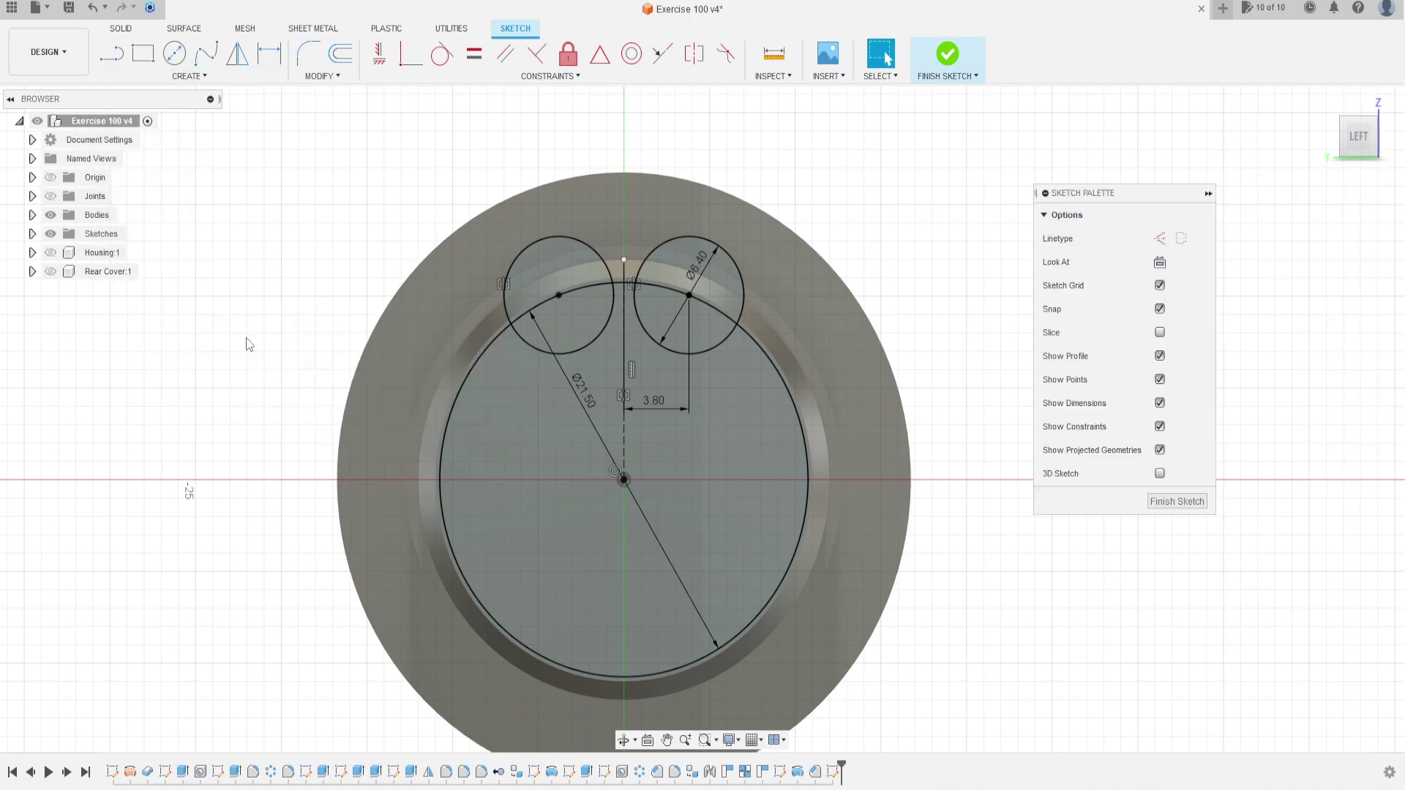
pyautogui.click(640, 262)
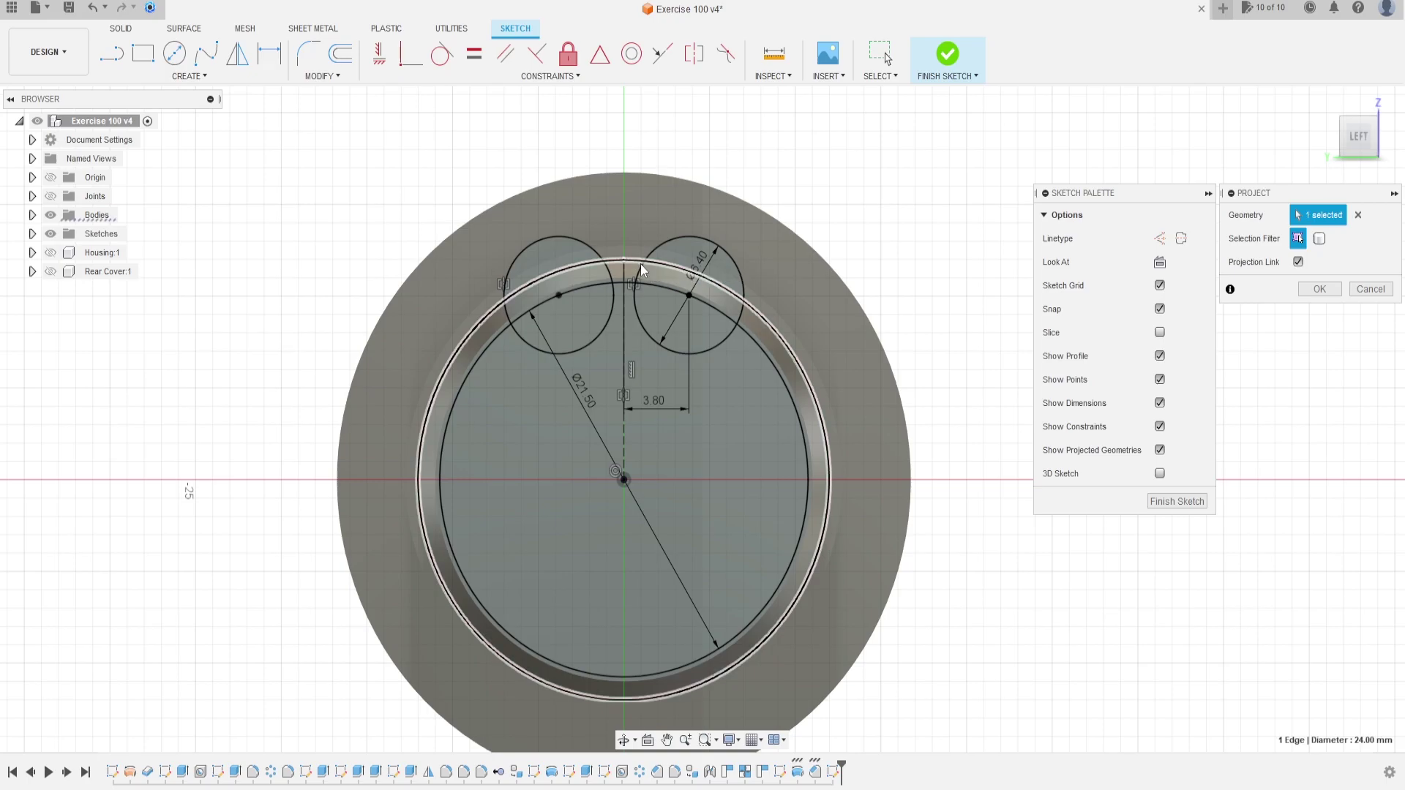
pyautogui.click(1316, 289)
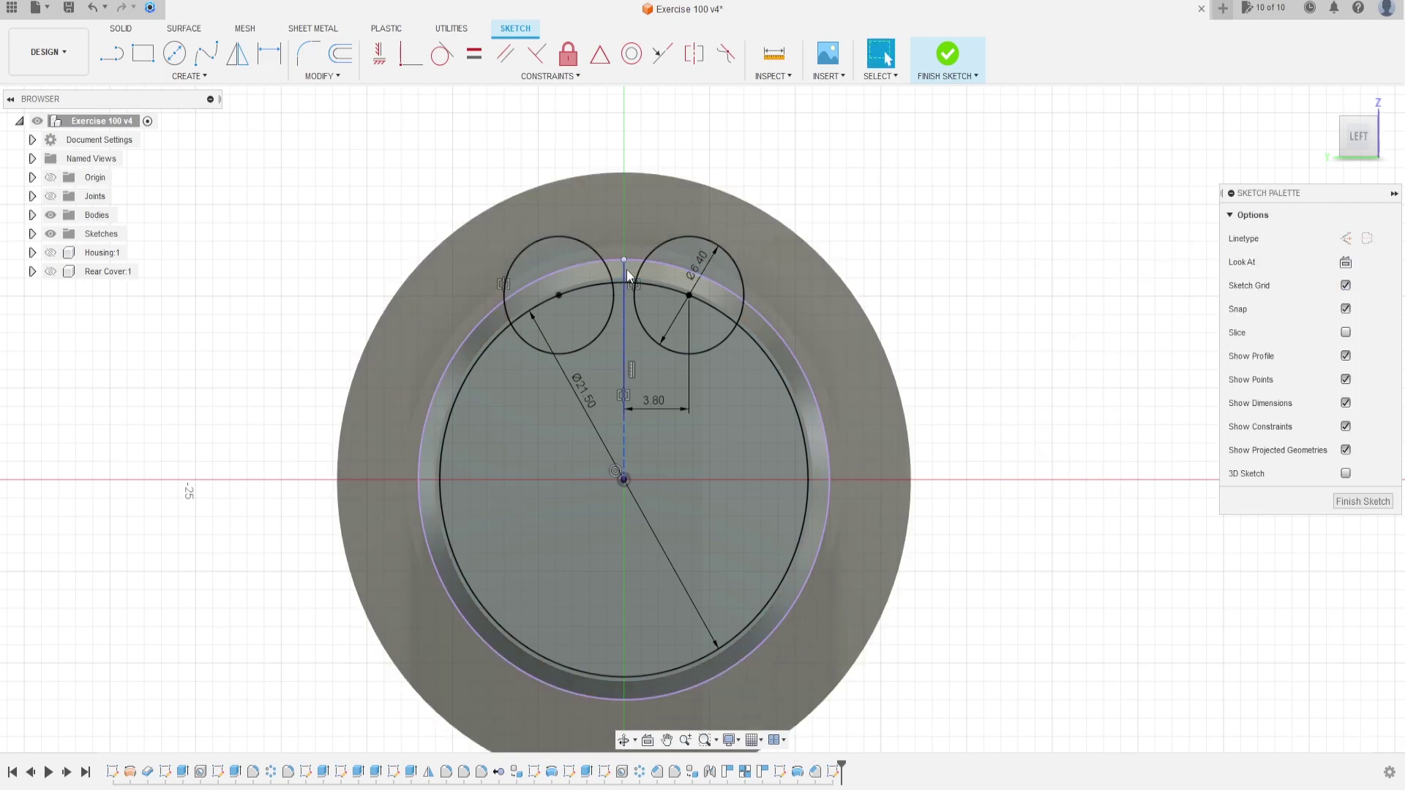
pyautogui.scroll(3, 635, 273)
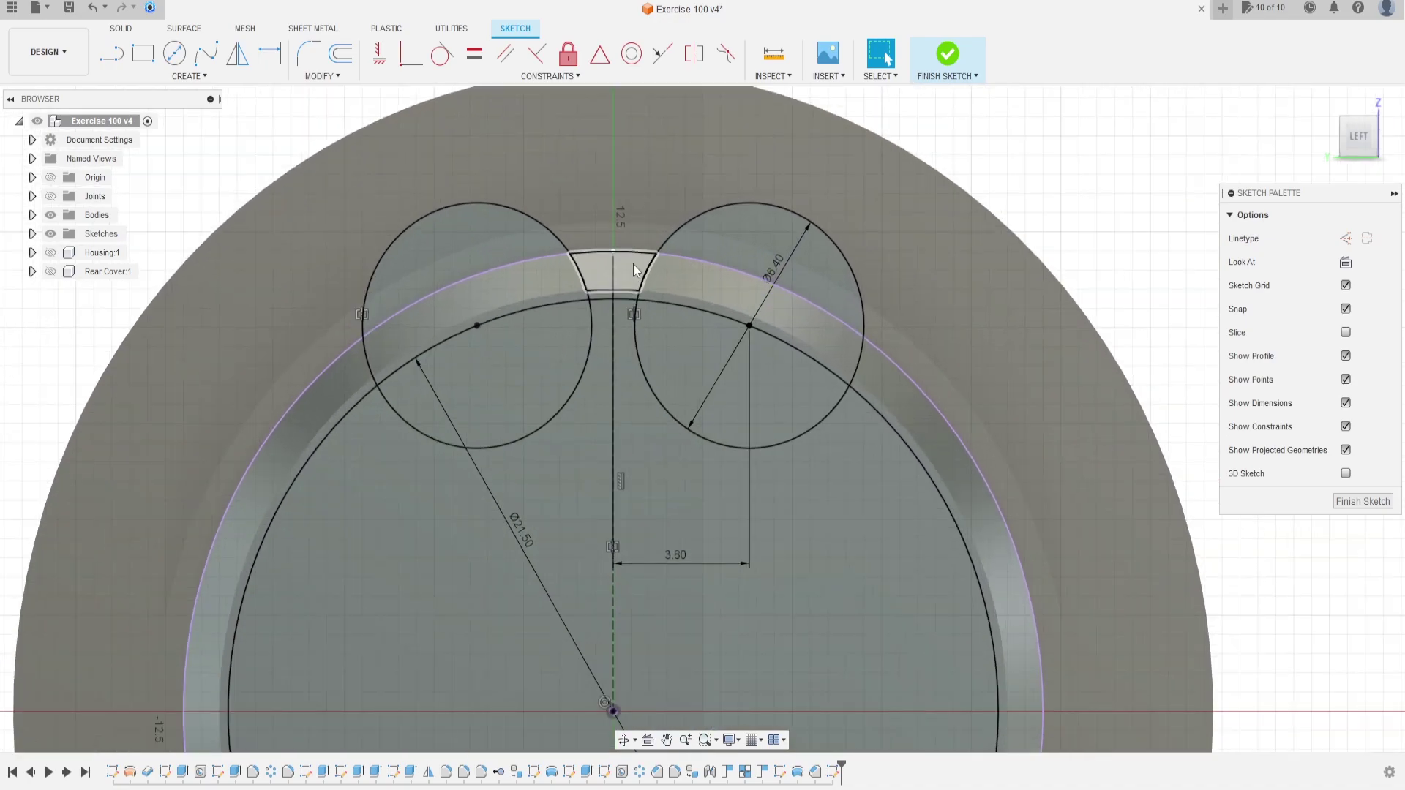
pyautogui.scroll(-3, 635, 266)
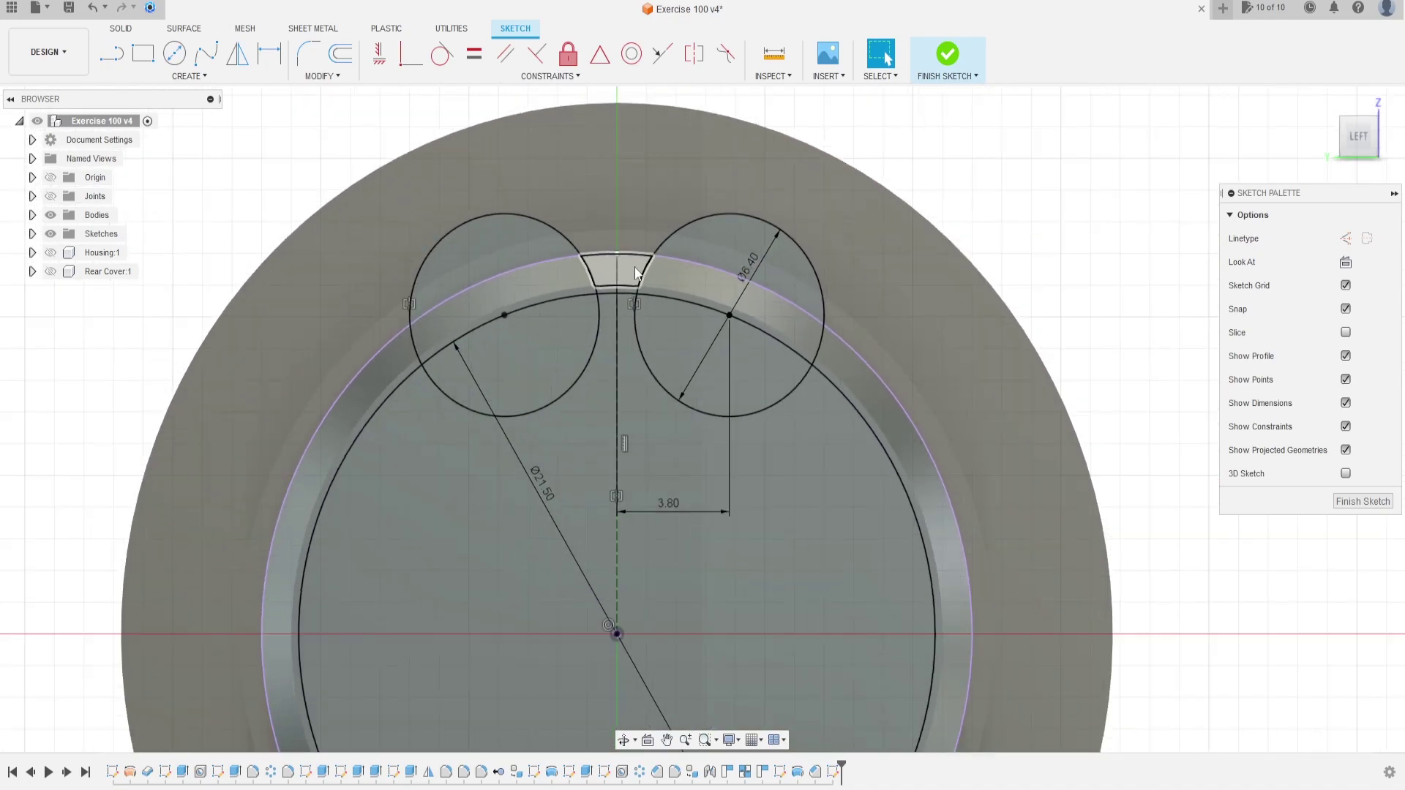
pyautogui.click(947, 55)
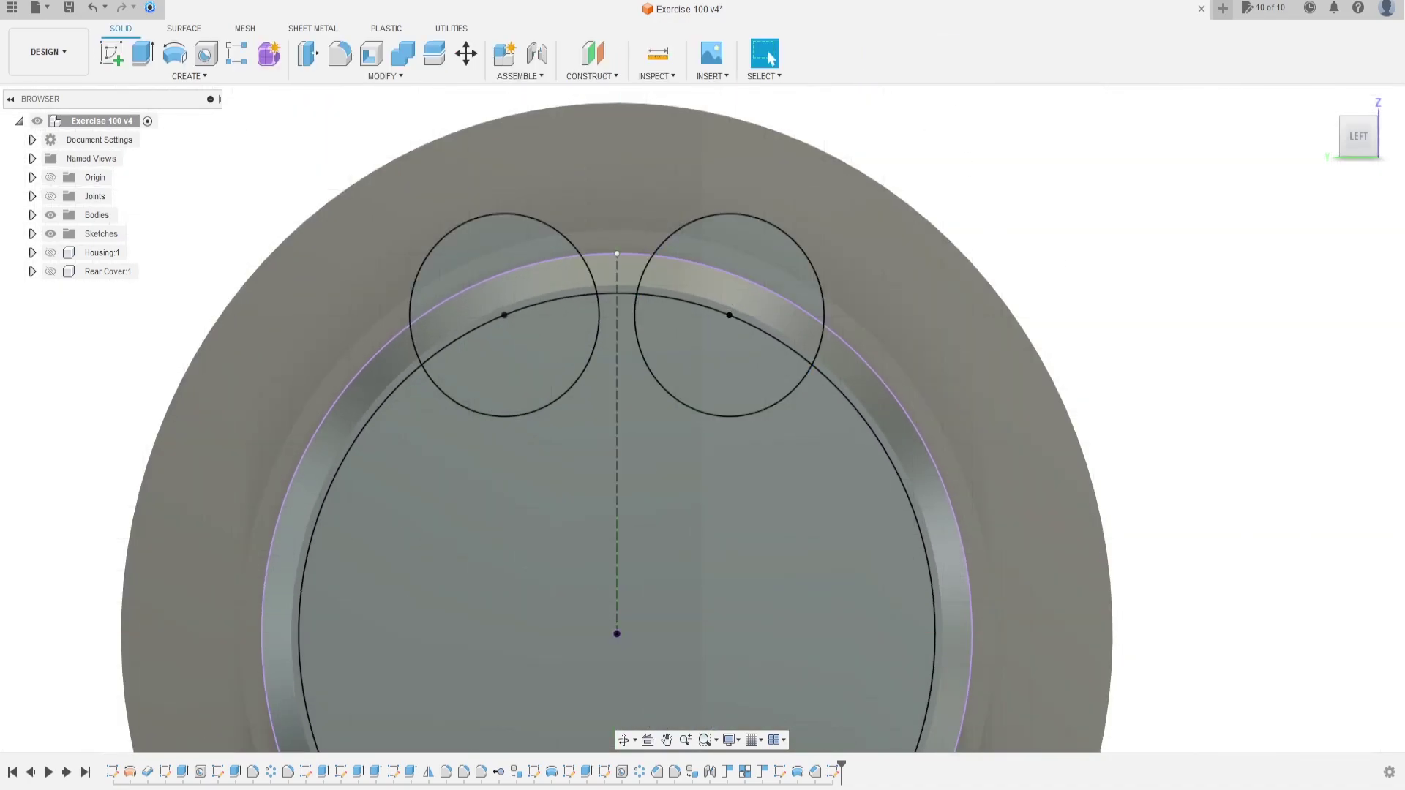
# Step: Start an extrusion and select the two small-circle profiles
pyautogui.scroll(-3, 660, 301)
pyautogui.click(143, 52)
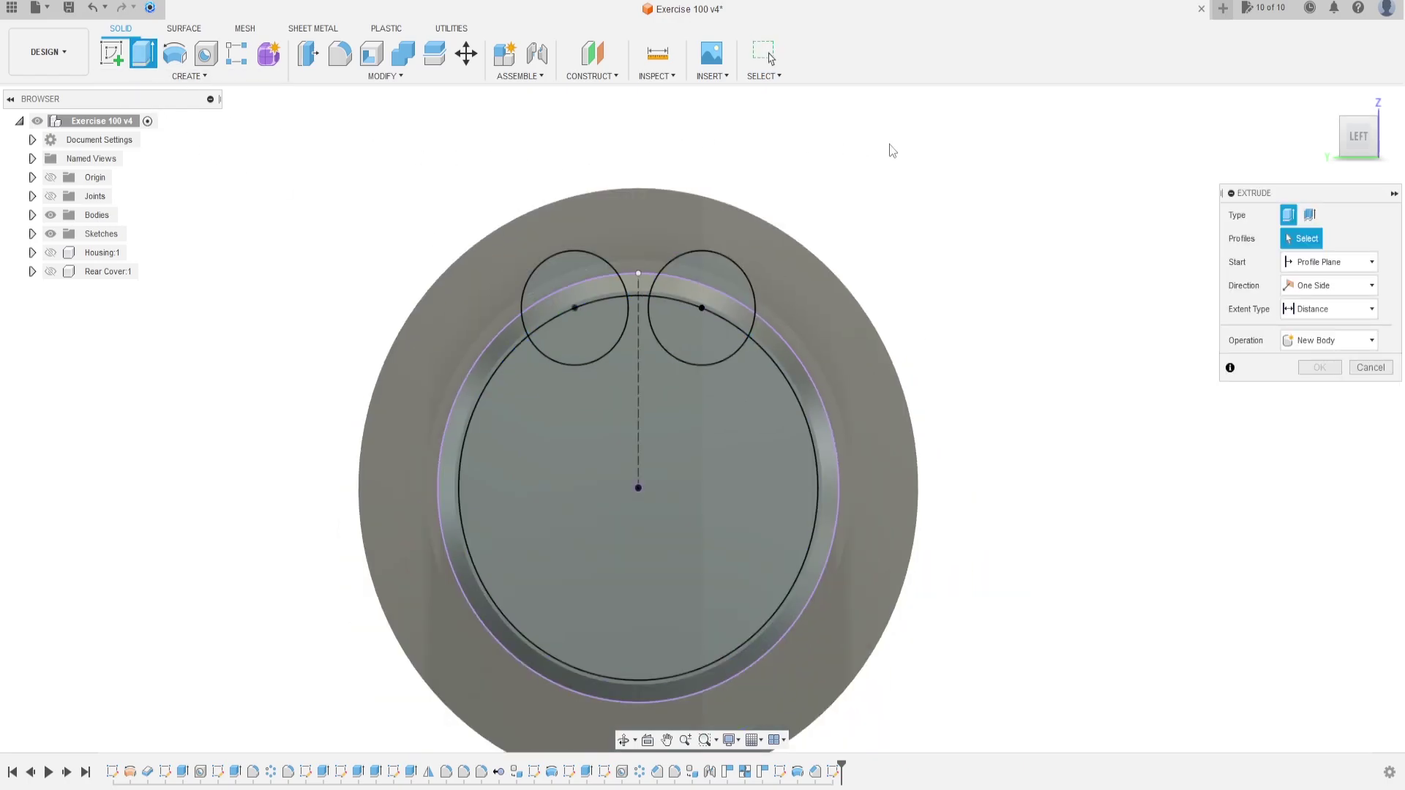
pyautogui.scroll(5, 646, 291)
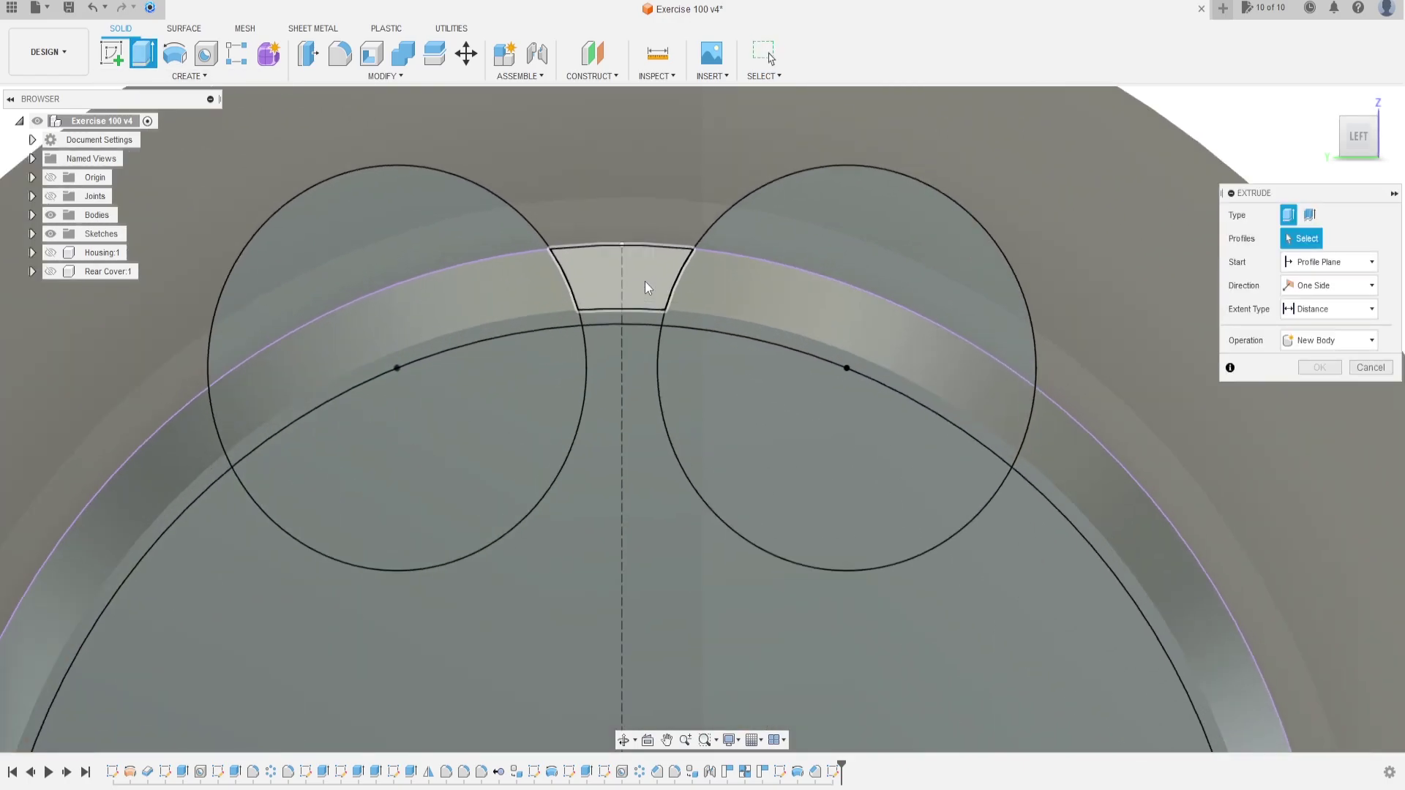
pyautogui.click(645, 291)
pyautogui.scroll(-2, 645, 289)
pyautogui.scroll(3, 642, 284)
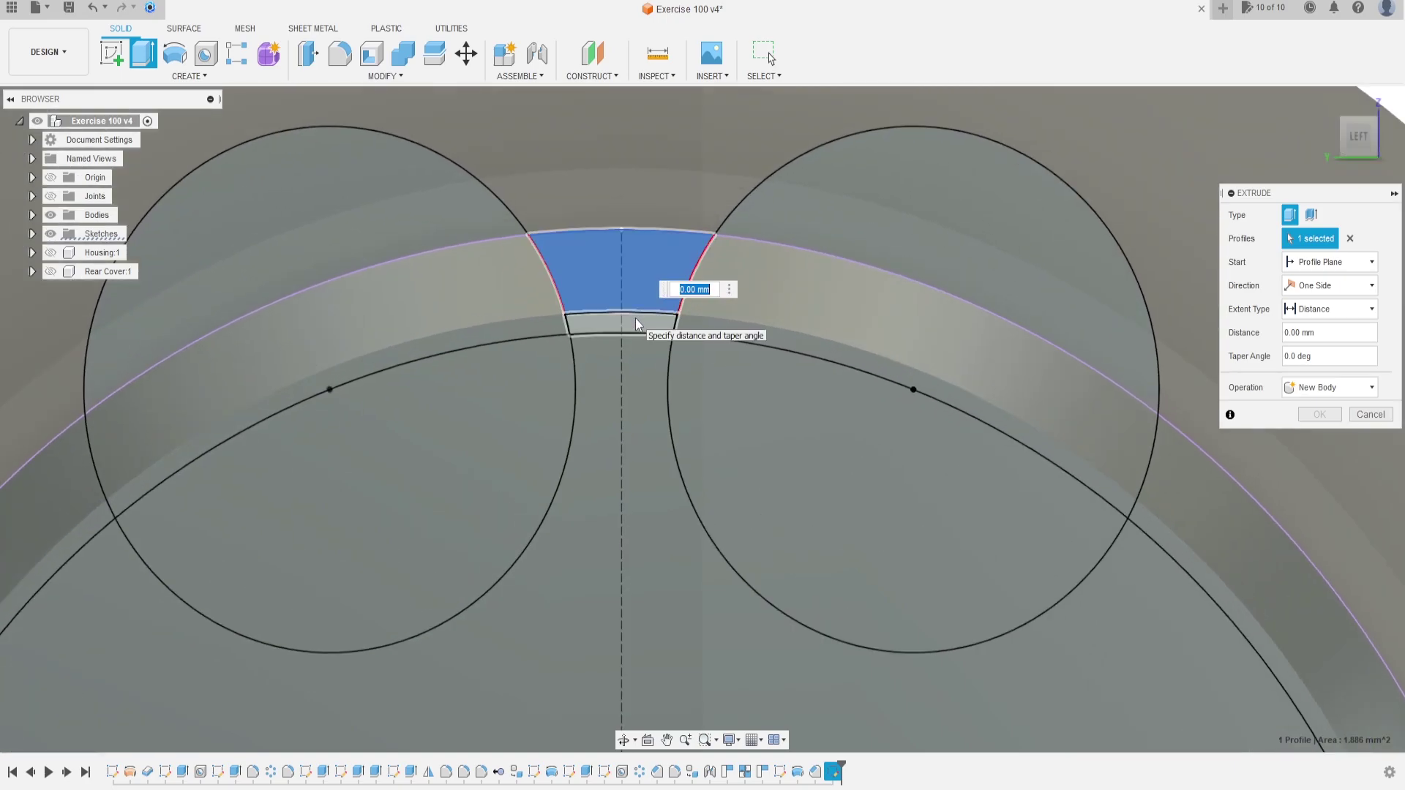
pyautogui.click(635, 318)
pyautogui.scroll(-3, 758, 310)
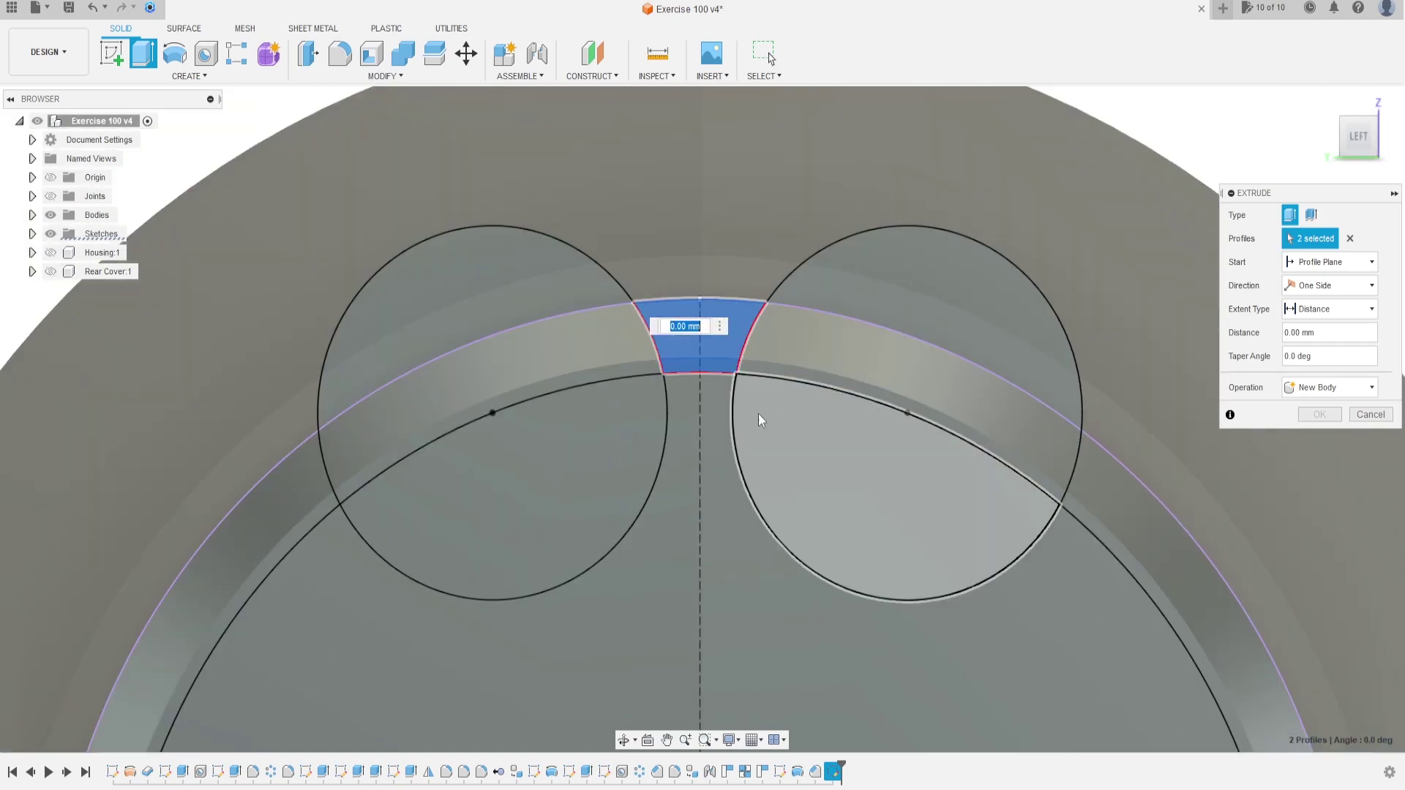
pyautogui.click(711, 368)
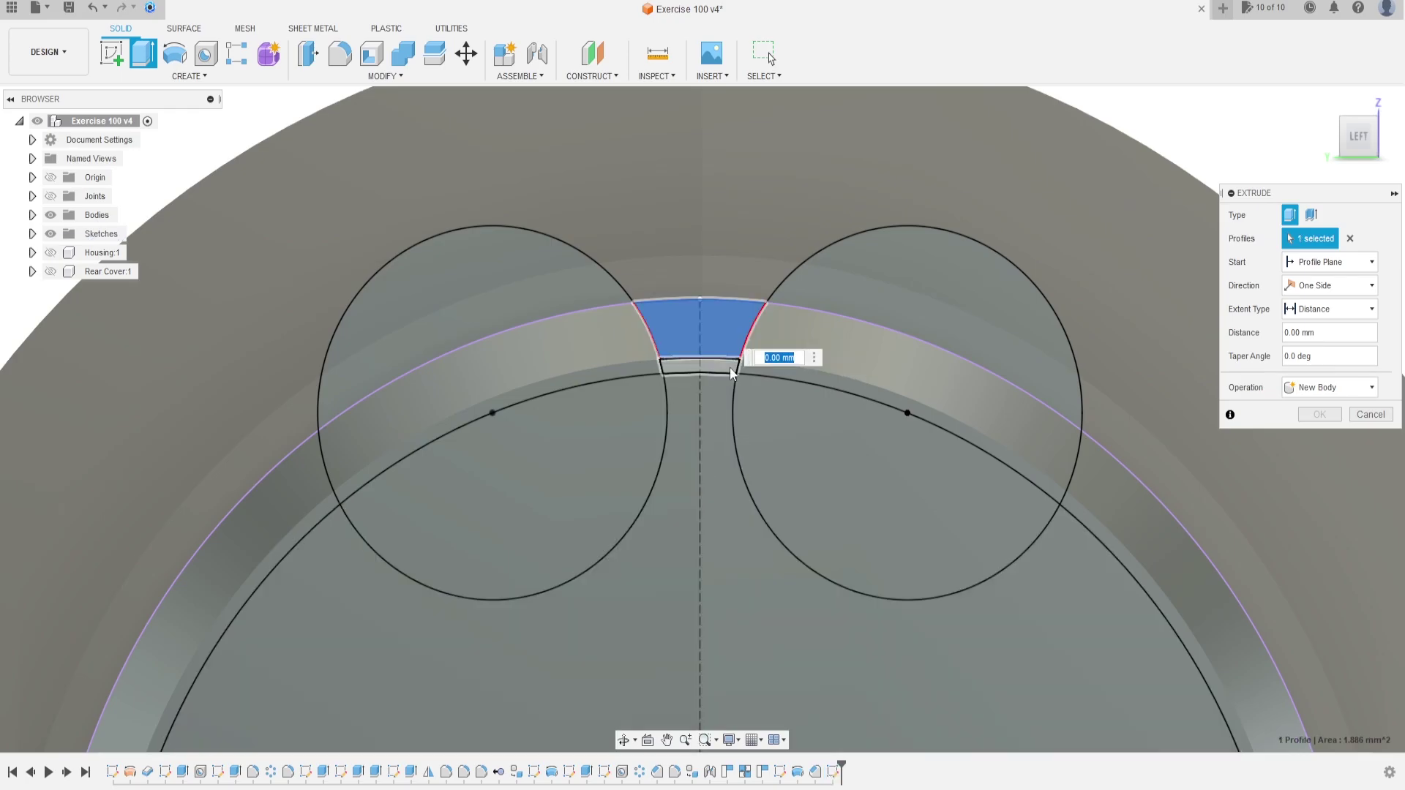
pyautogui.click(707, 368)
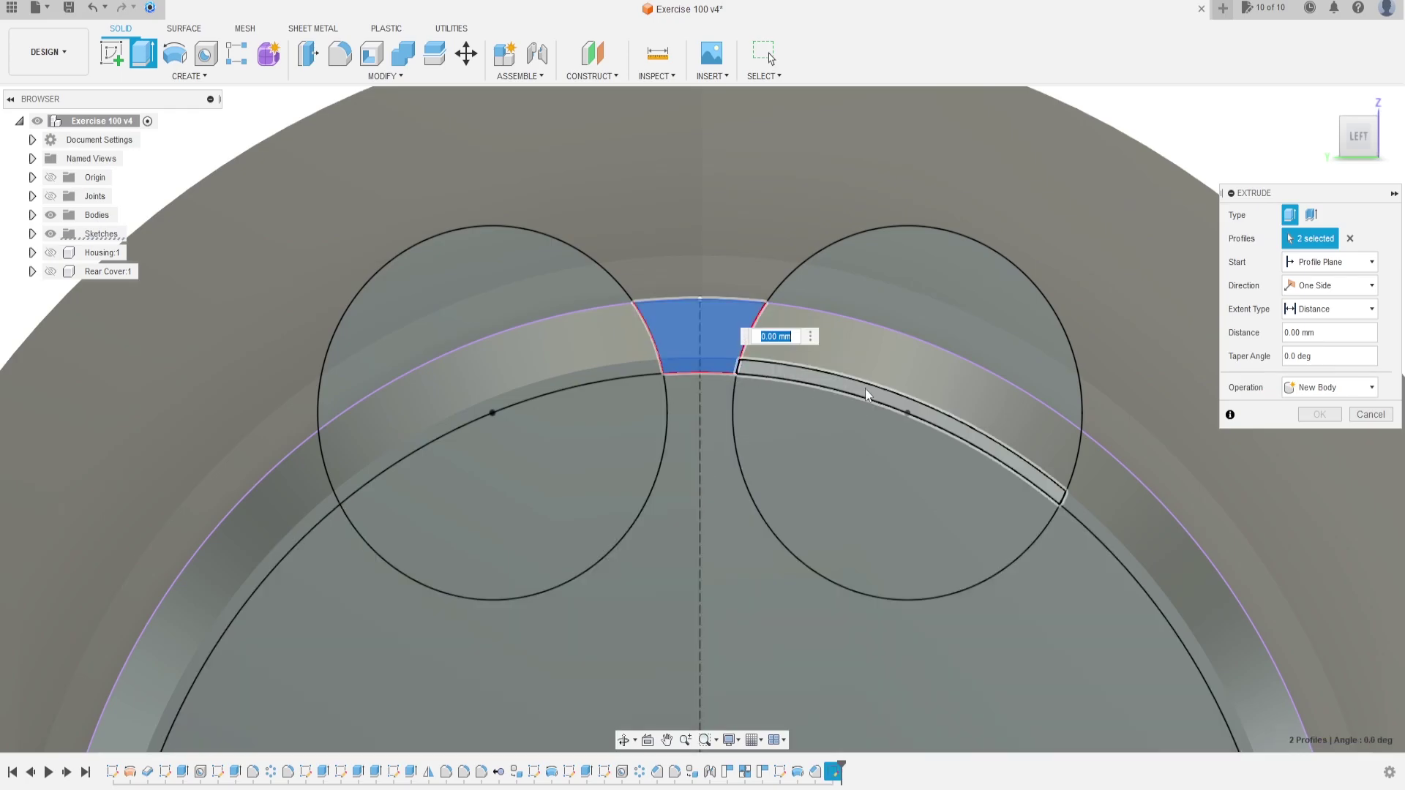
pyautogui.scroll(-3, 864, 392)
# Step: Cut the selected profiles -21.5 mm into the shaft to form the slot
pyautogui.keyDown('shift'); pyautogui.moveTo(863, 390); pyautogui.dragTo(861, 289, button='middle'); pyautogui.keyUp('shift')
pyautogui.moveTo(860, 287); pyautogui.dragTo(1080, 227)
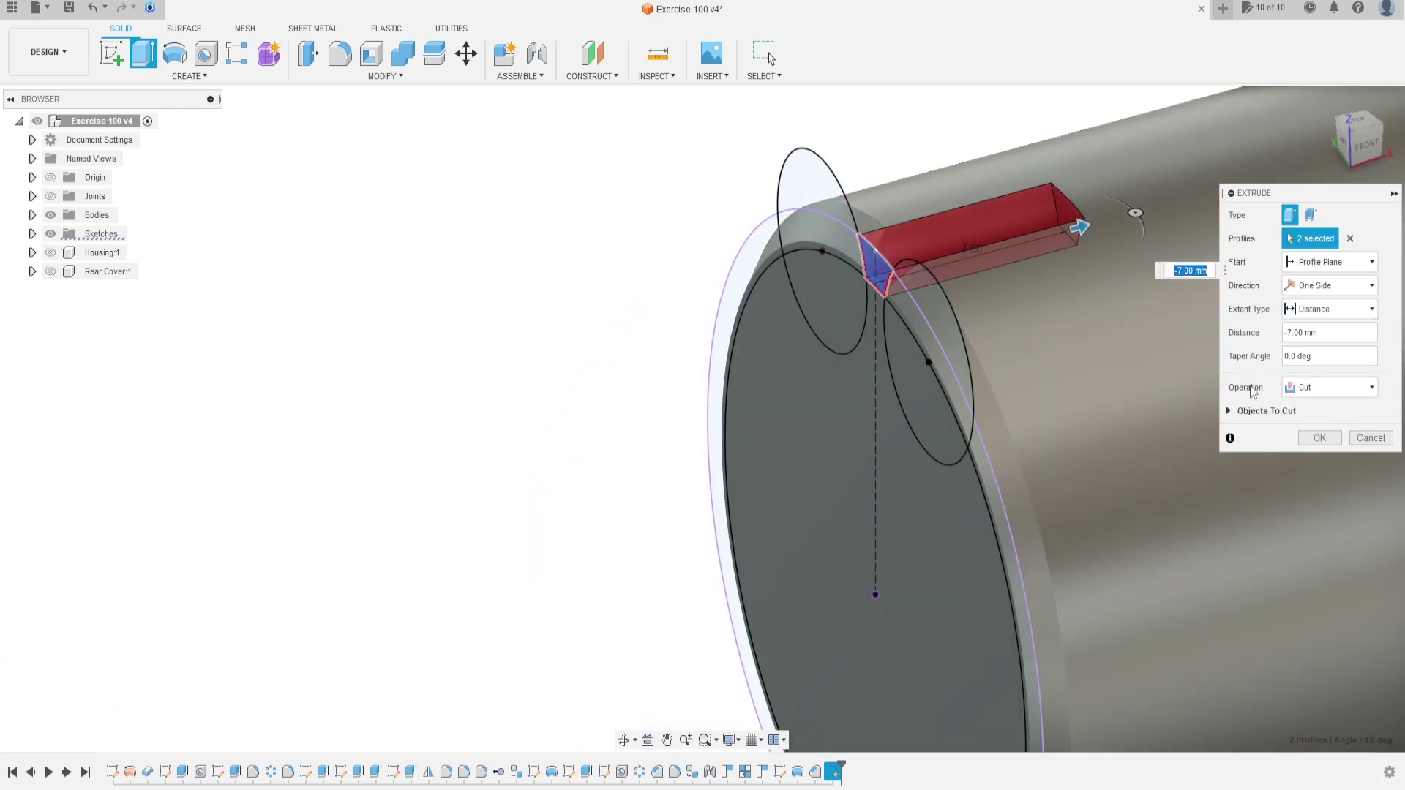
pyautogui.click(1303, 333)
pyautogui.write('-21,5')
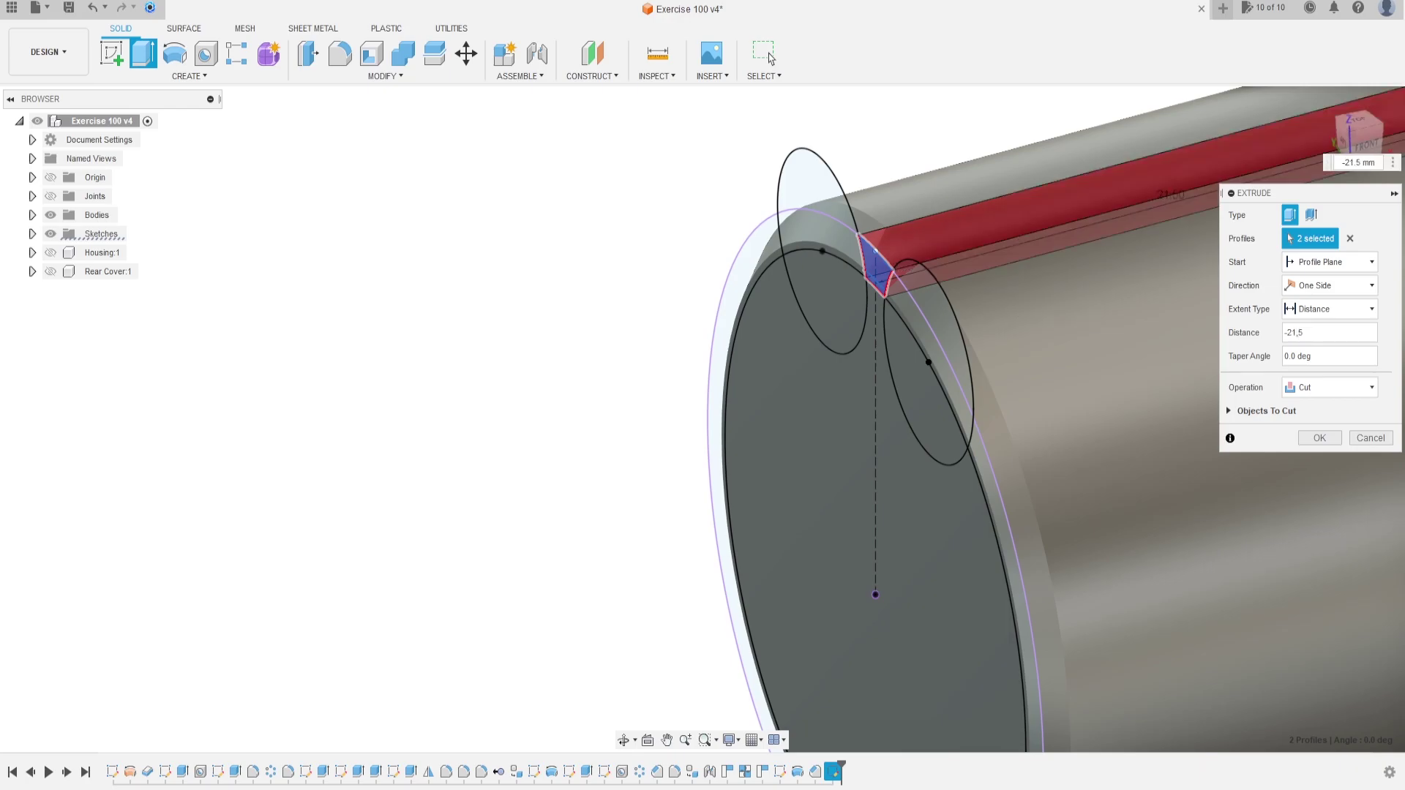
pyautogui.keyDown('shift'); pyautogui.moveTo(972, 353); pyautogui.dragTo(829, 369, button='middle'); pyautogui.keyUp('shift')
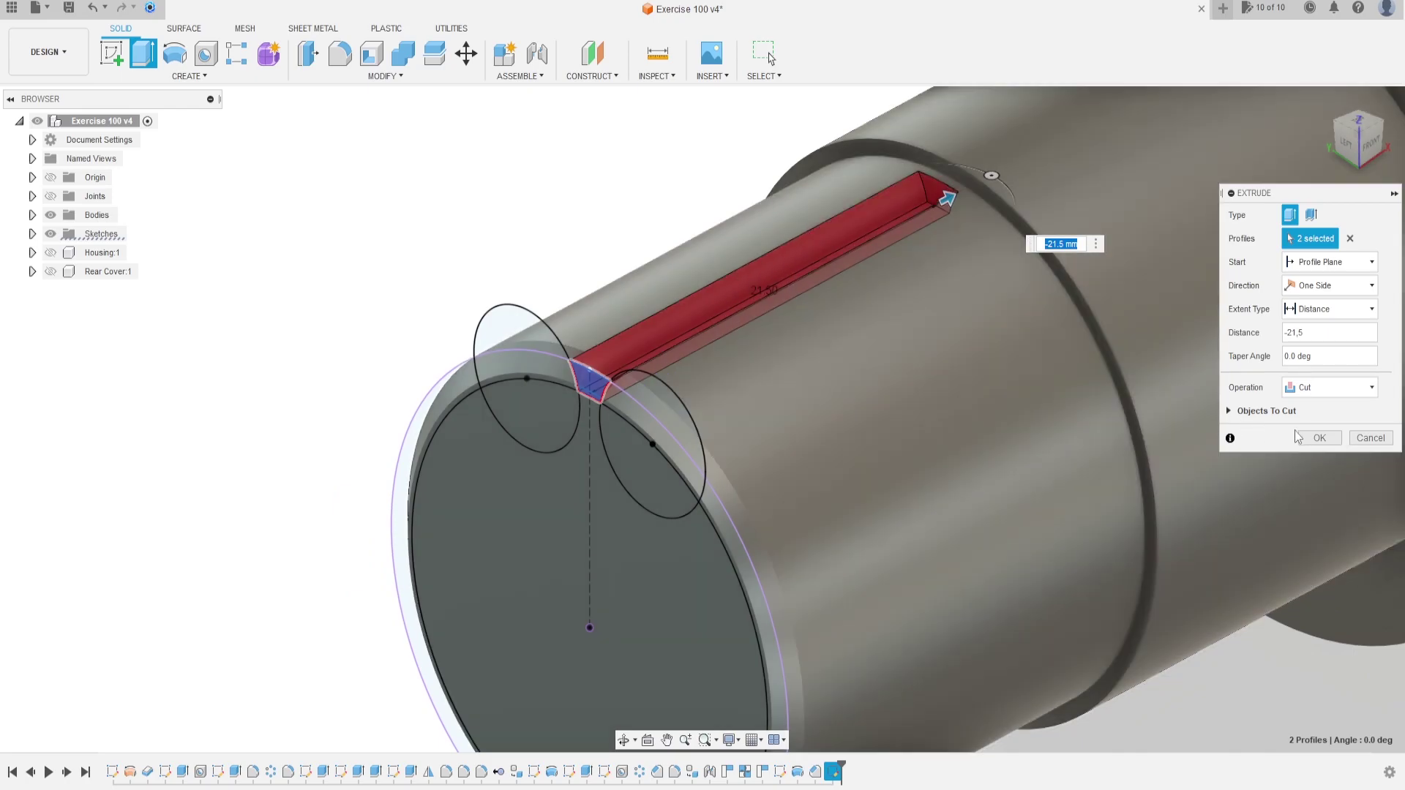
pyautogui.click(1307, 439)
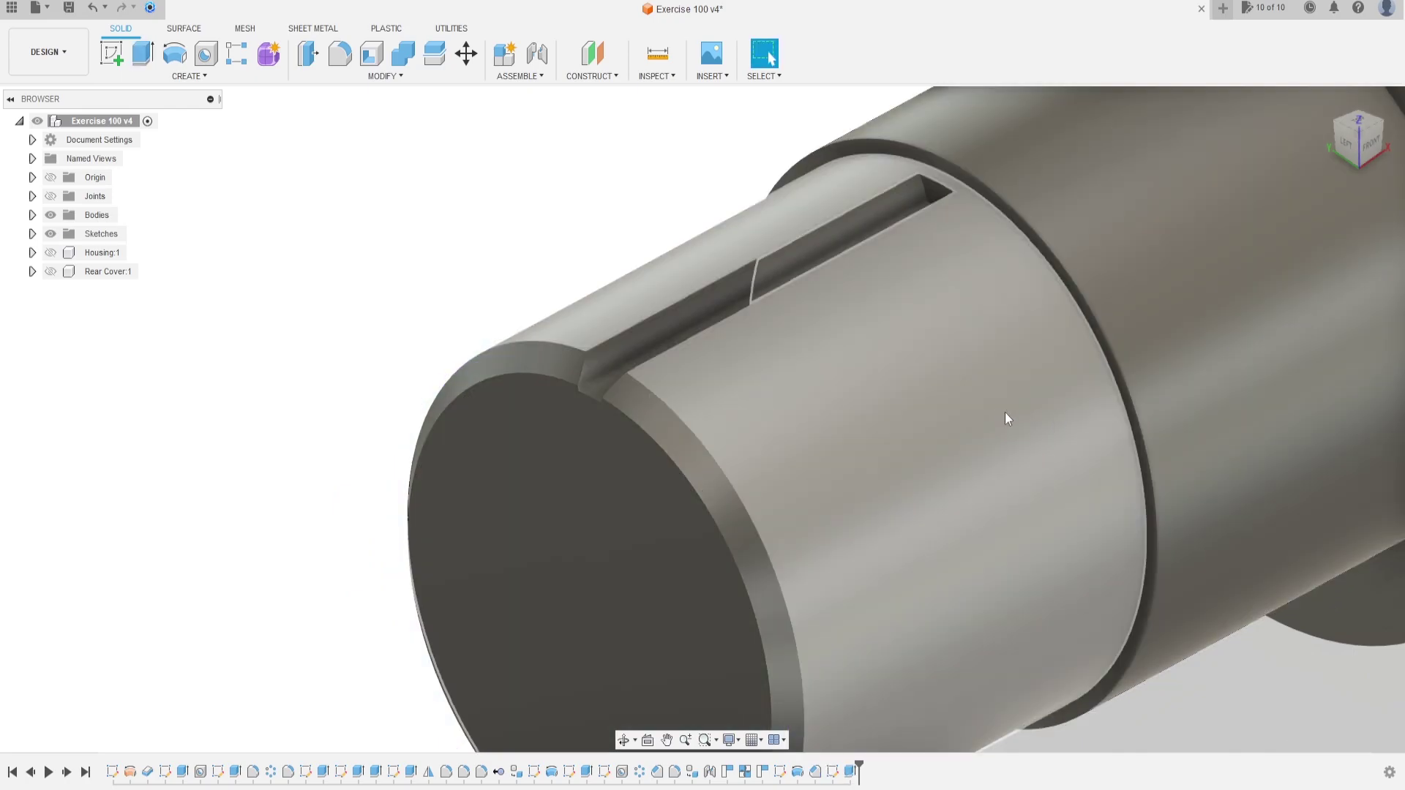
# Step: Start a fillet and select the two long bottom edges inside the slot
pyautogui.scroll(-4, 847, 359)
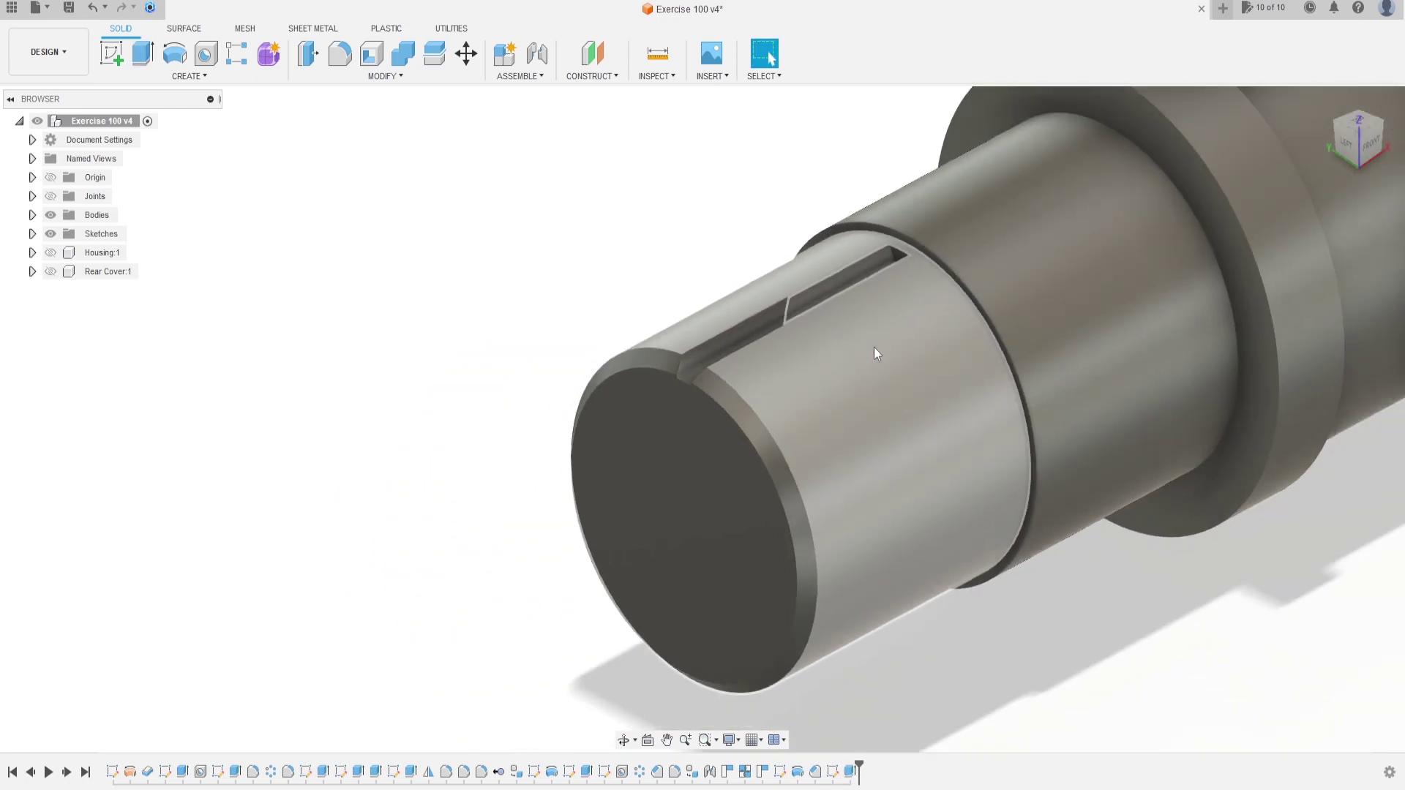
pyautogui.click(344, 60)
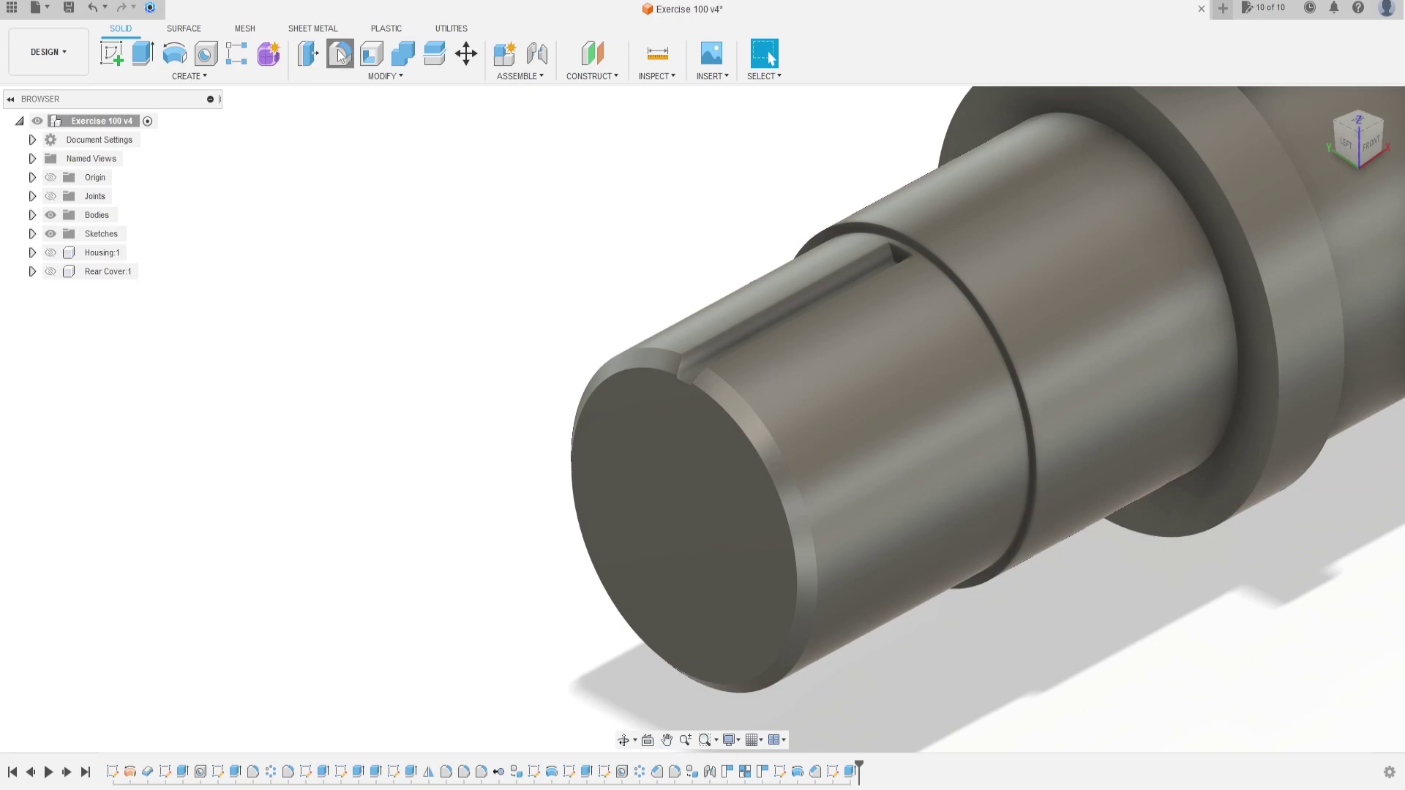
pyautogui.scroll(5, 834, 220)
pyautogui.keyDown('shift'); pyautogui.moveTo(754, 292); pyautogui.dragTo(867, 339, button='middle'); pyautogui.keyUp('shift')
pyautogui.click(825, 335)
pyautogui.click(827, 340)
pyautogui.click(827, 340)
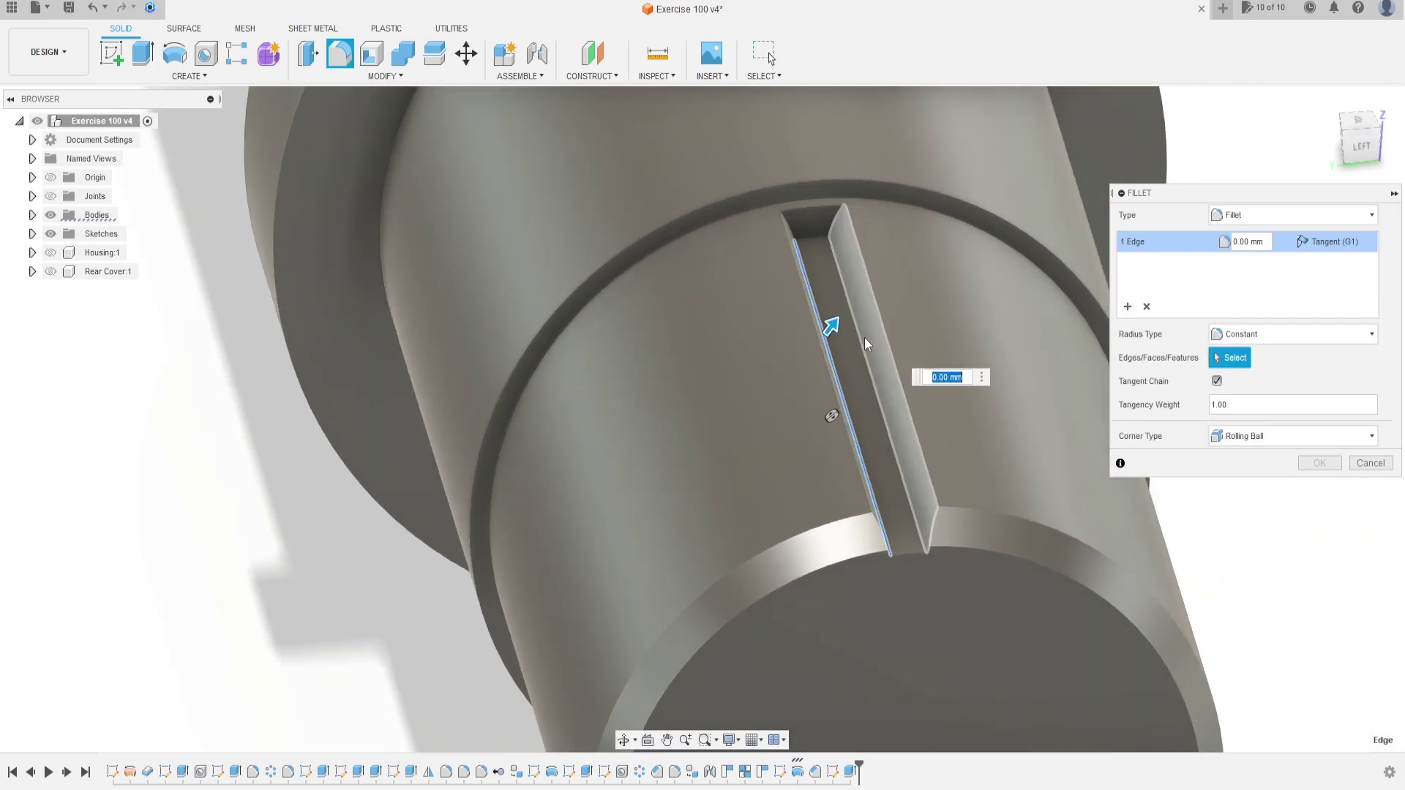
pyautogui.click(861, 346)
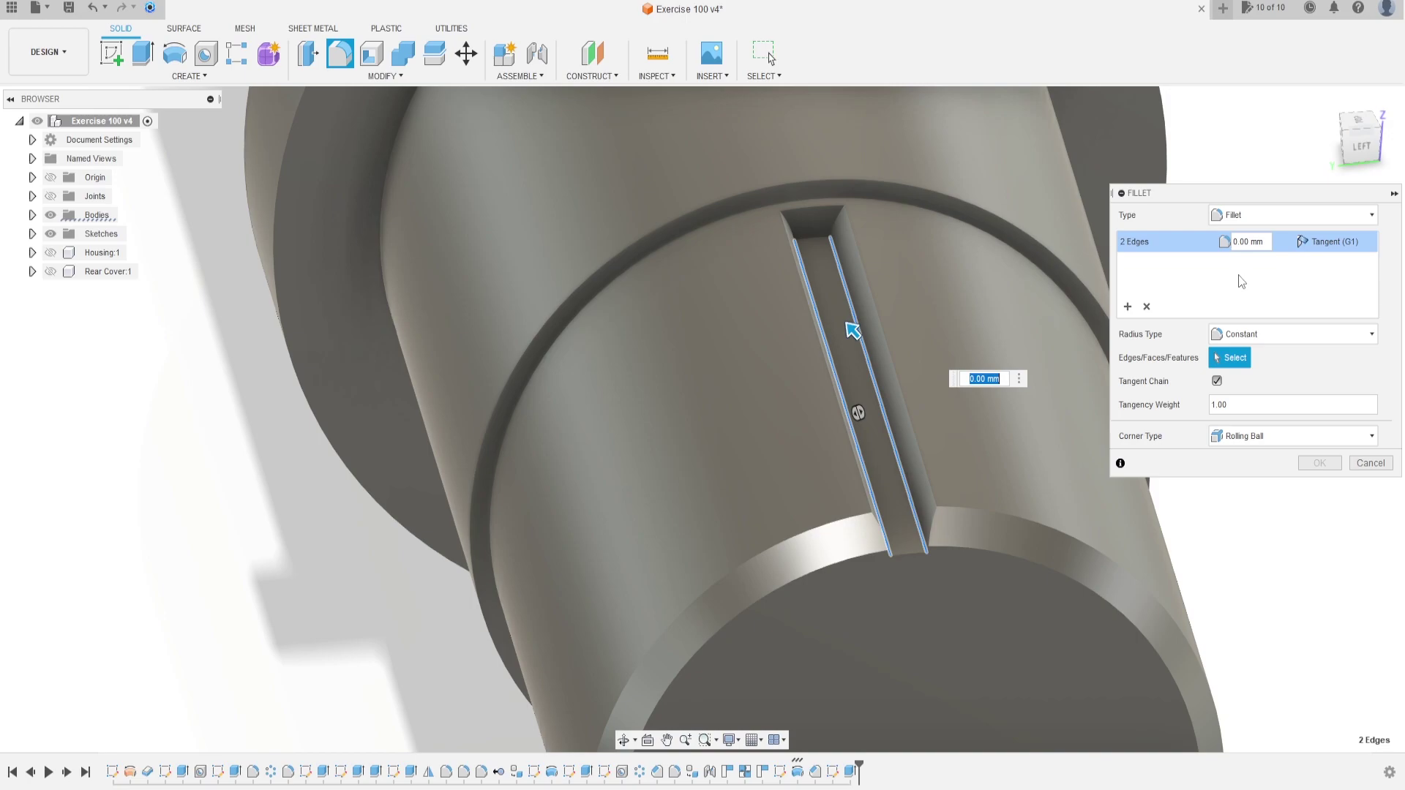
# Step: Set the fillet radius to 0.25 mm and confirm it
pyautogui.doubleClick(1247, 242)
pyautogui.write('3,25')
pyautogui.press('Return')
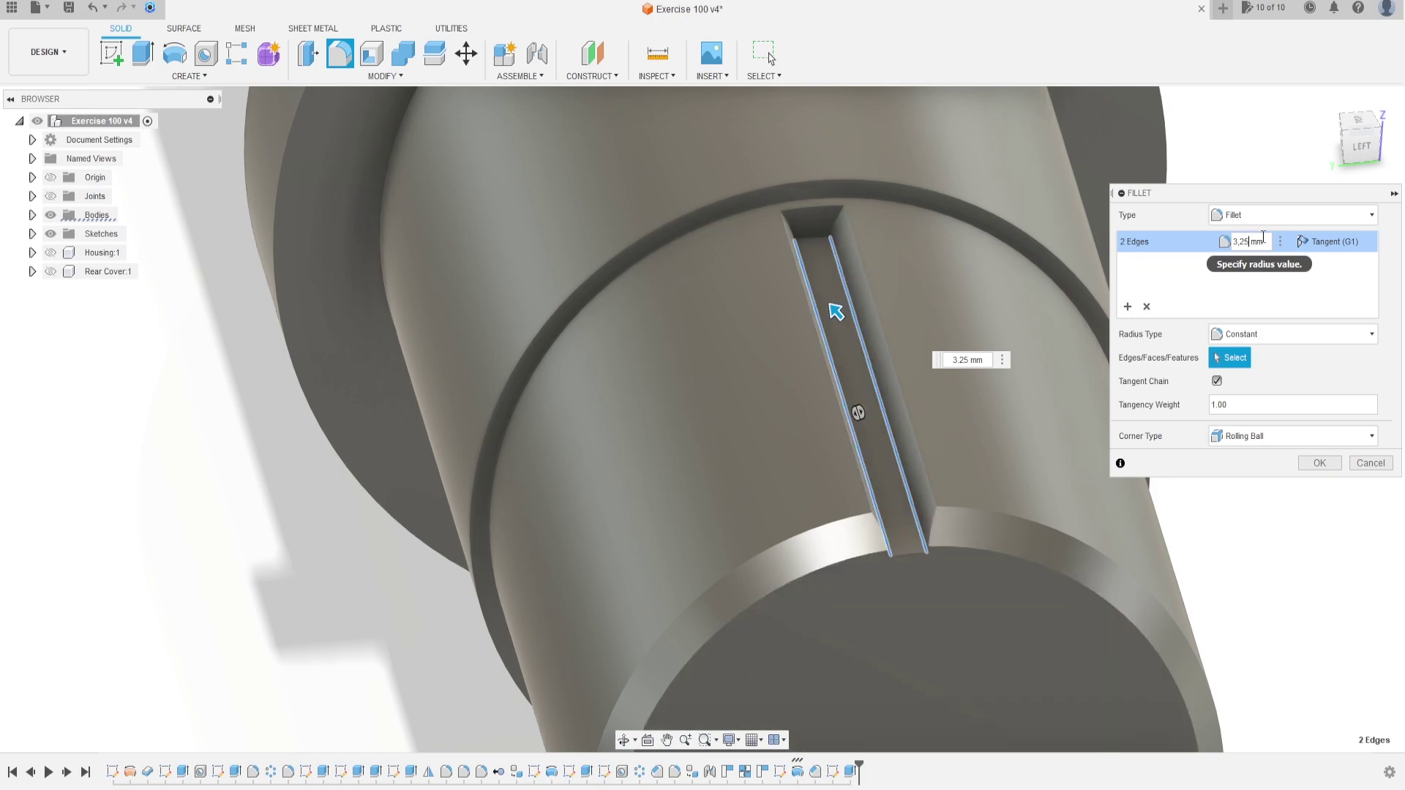
pyautogui.moveTo(1251, 241); pyautogui.dragTo(1212, 242)
pyautogui.write('0,')
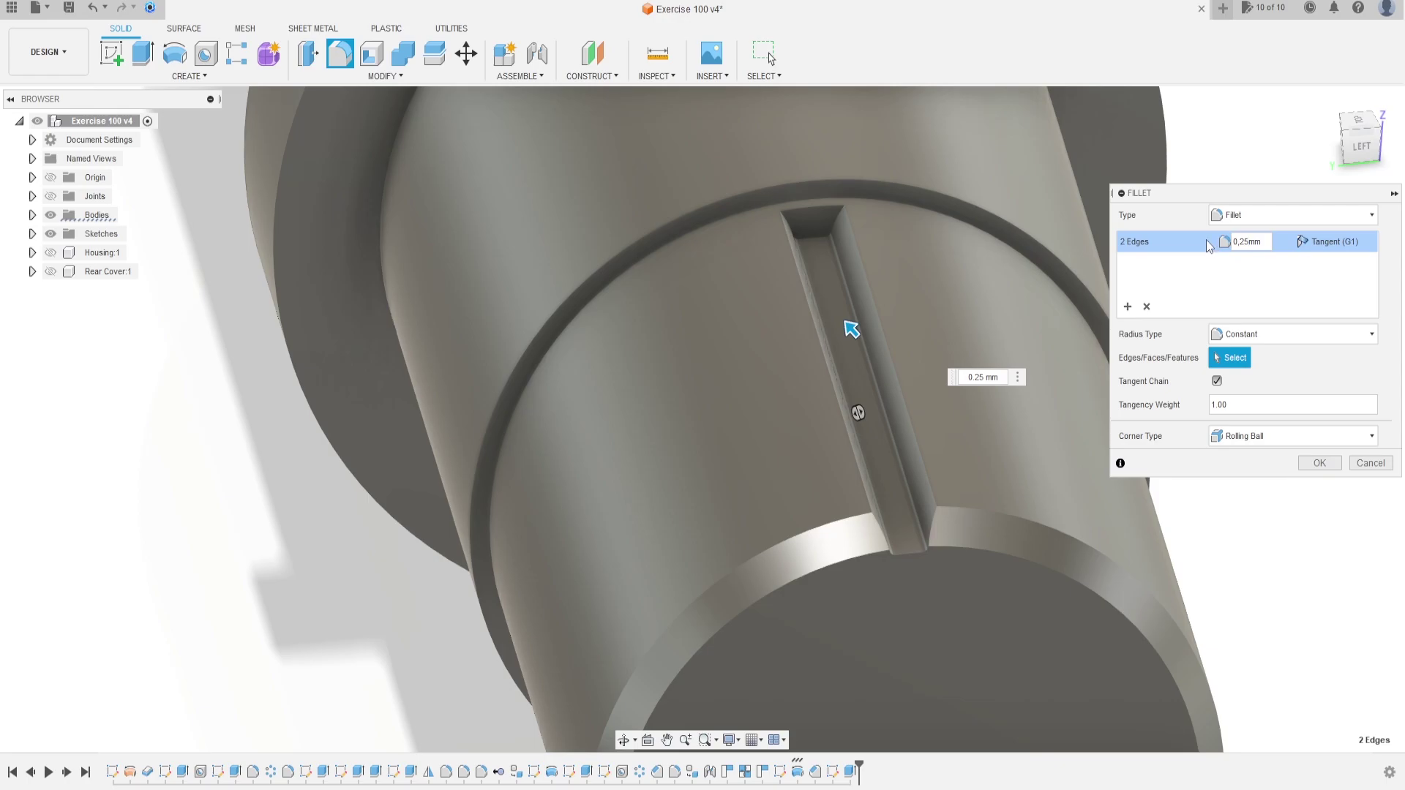
pyautogui.click(1320, 465)
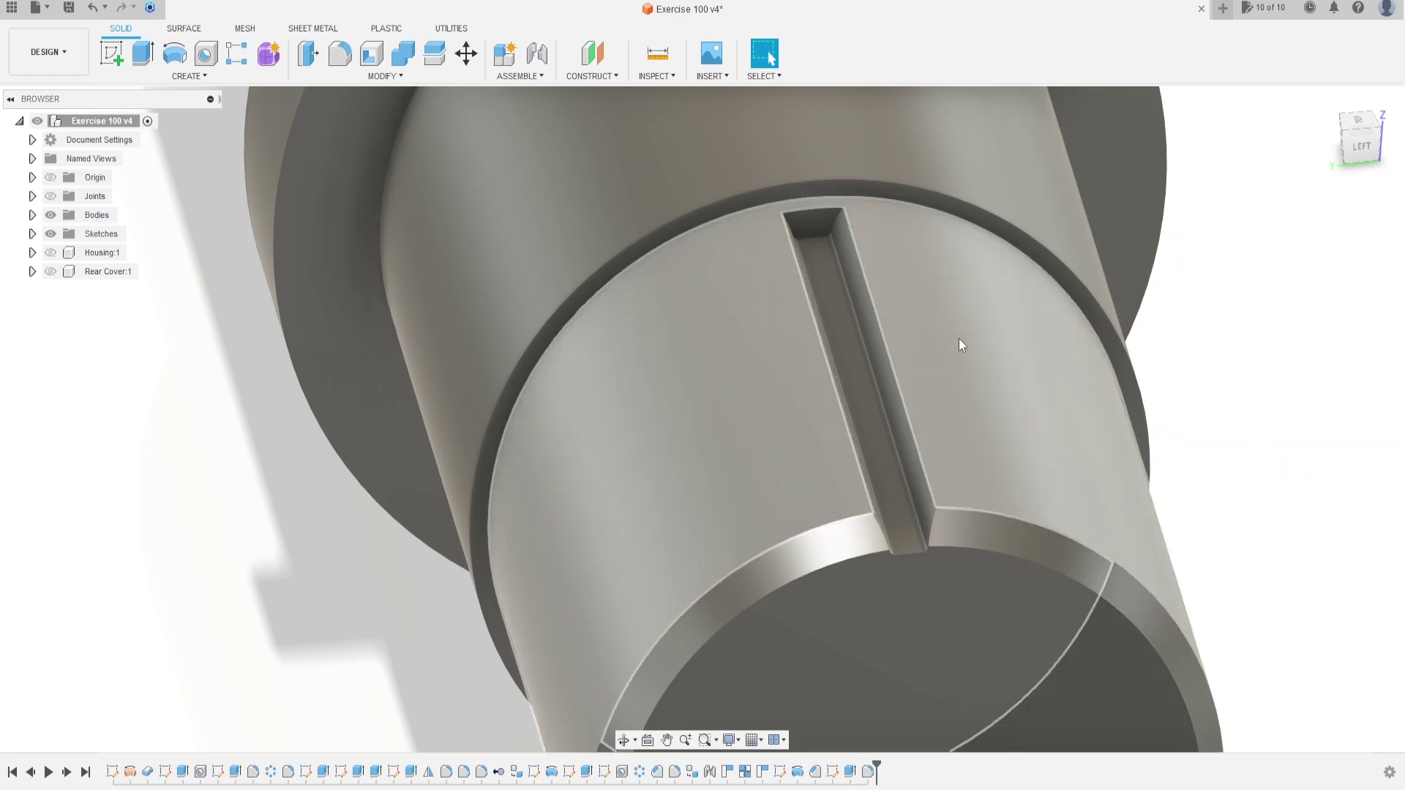
# Step: Round the edge chain at the slot's closed end with a 3.25 mm fillet
pyautogui.keyDown('shift'); pyautogui.moveTo(959, 338); pyautogui.dragTo(969, 339, button='middle'); pyautogui.keyUp('shift')
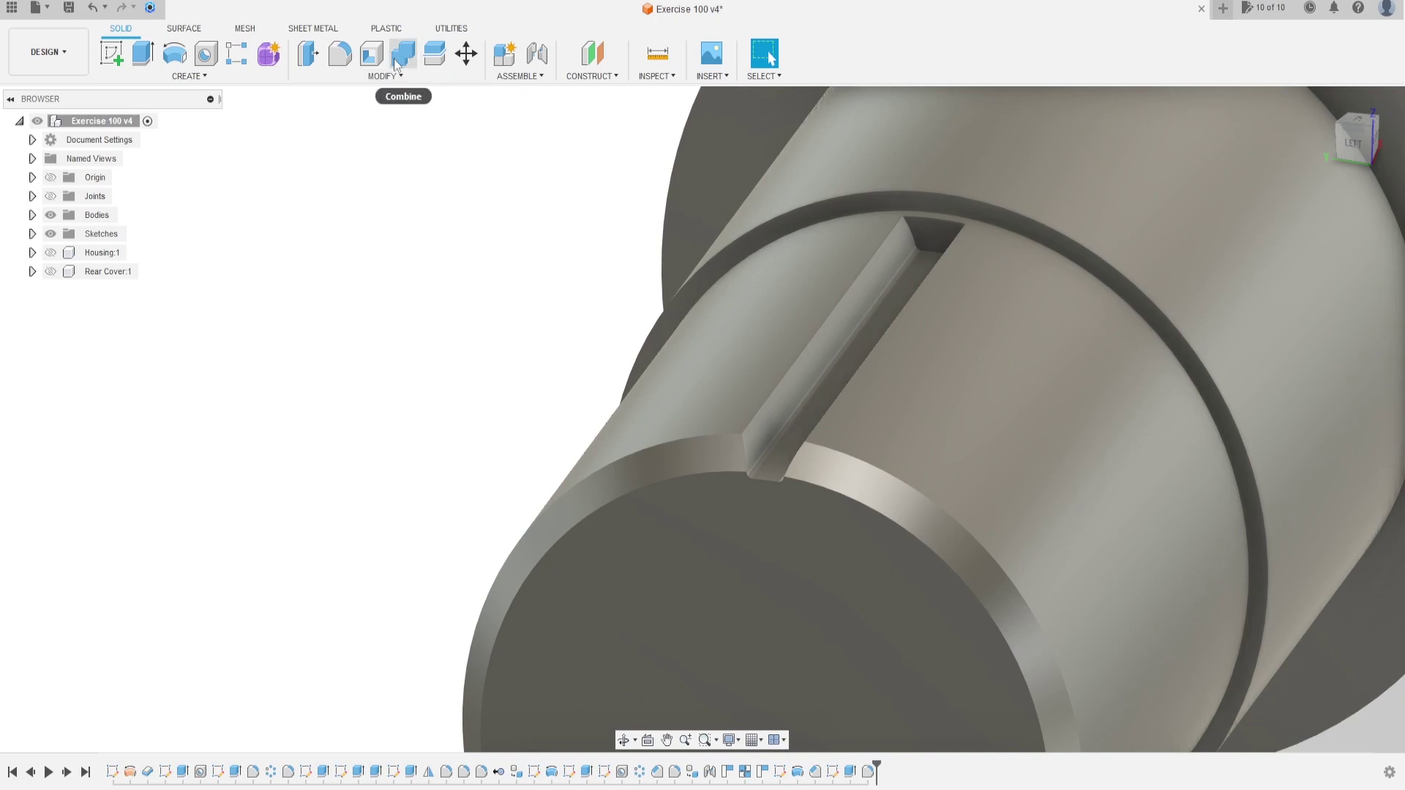
pyautogui.click(340, 54)
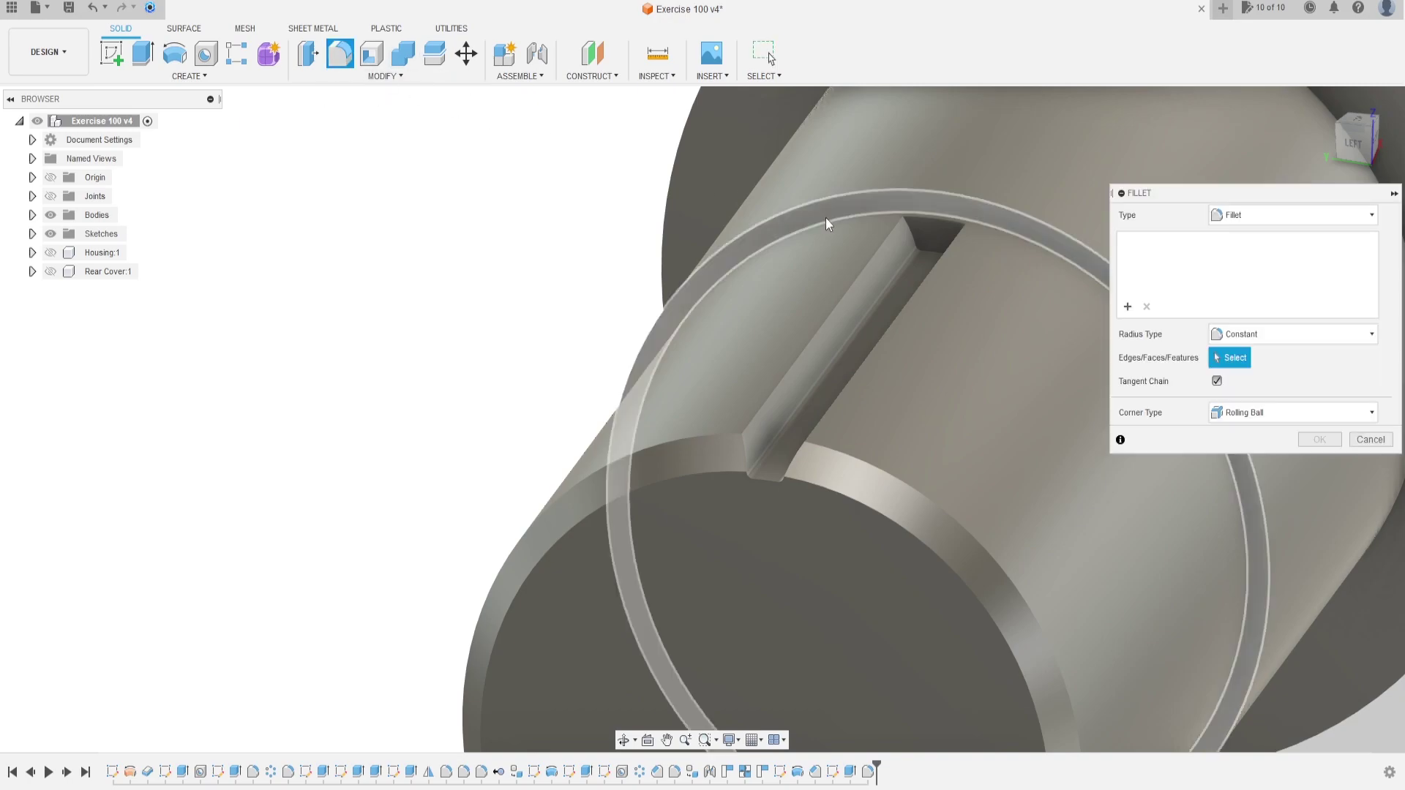
pyautogui.click(922, 249)
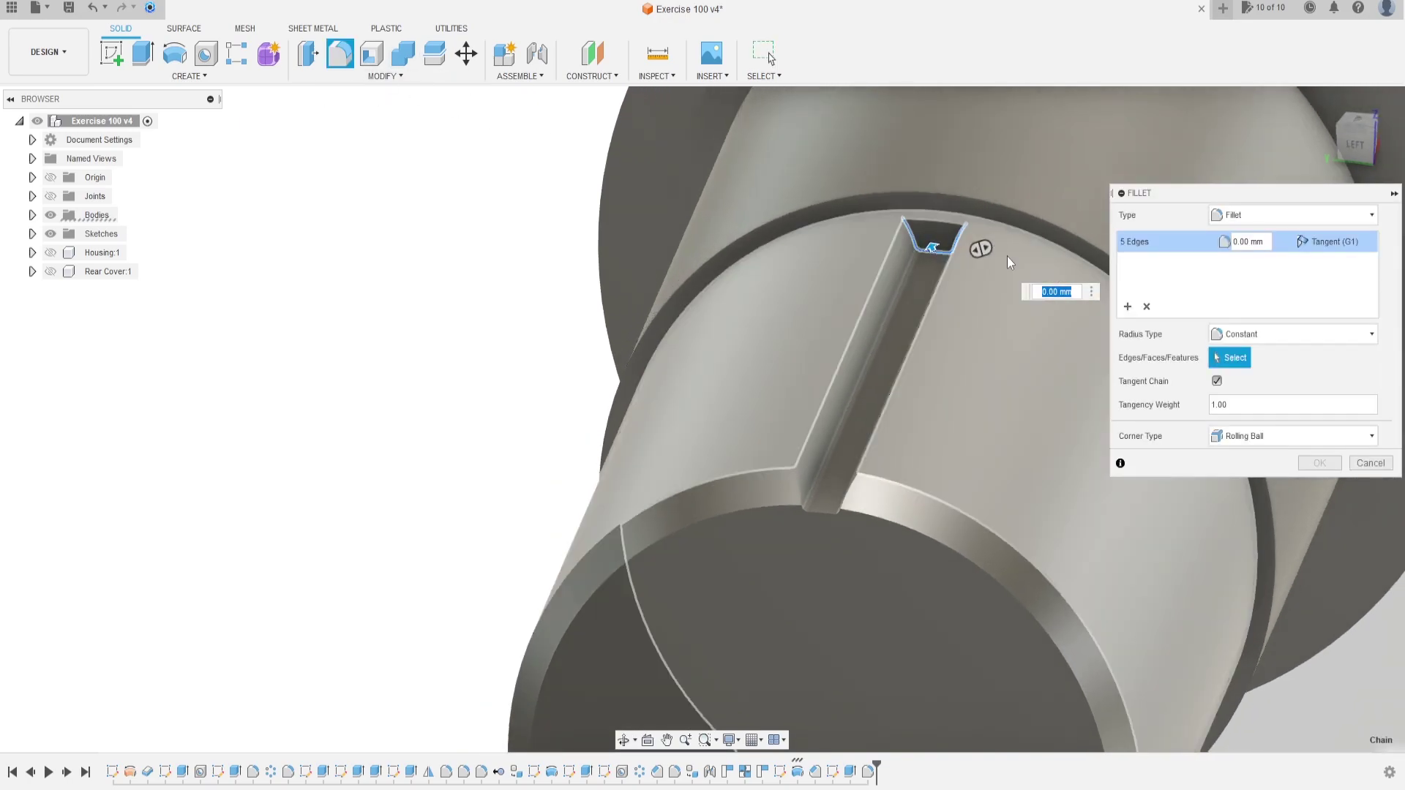
pyautogui.write('3,25')
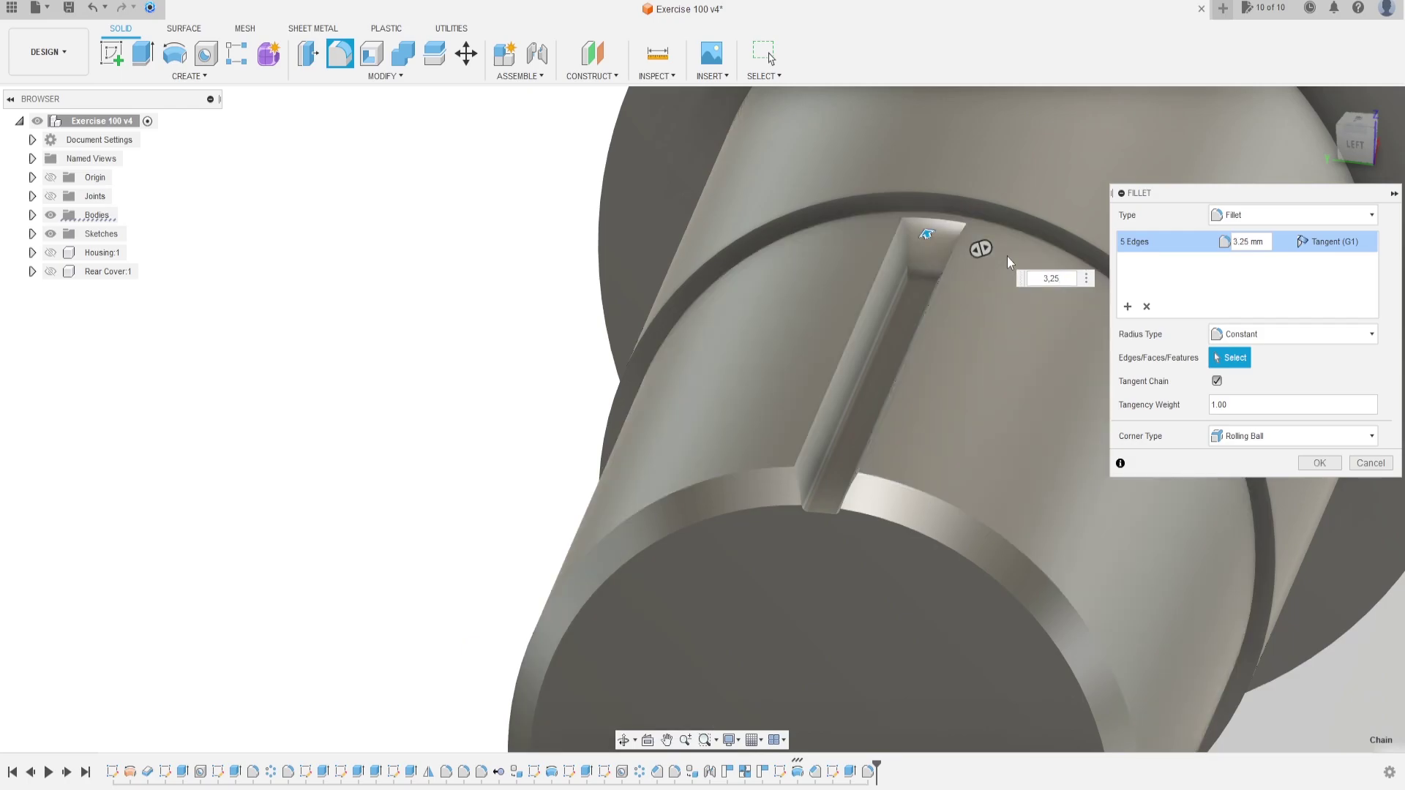
pyautogui.click(1327, 463)
pyautogui.scroll(-5, 990, 366)
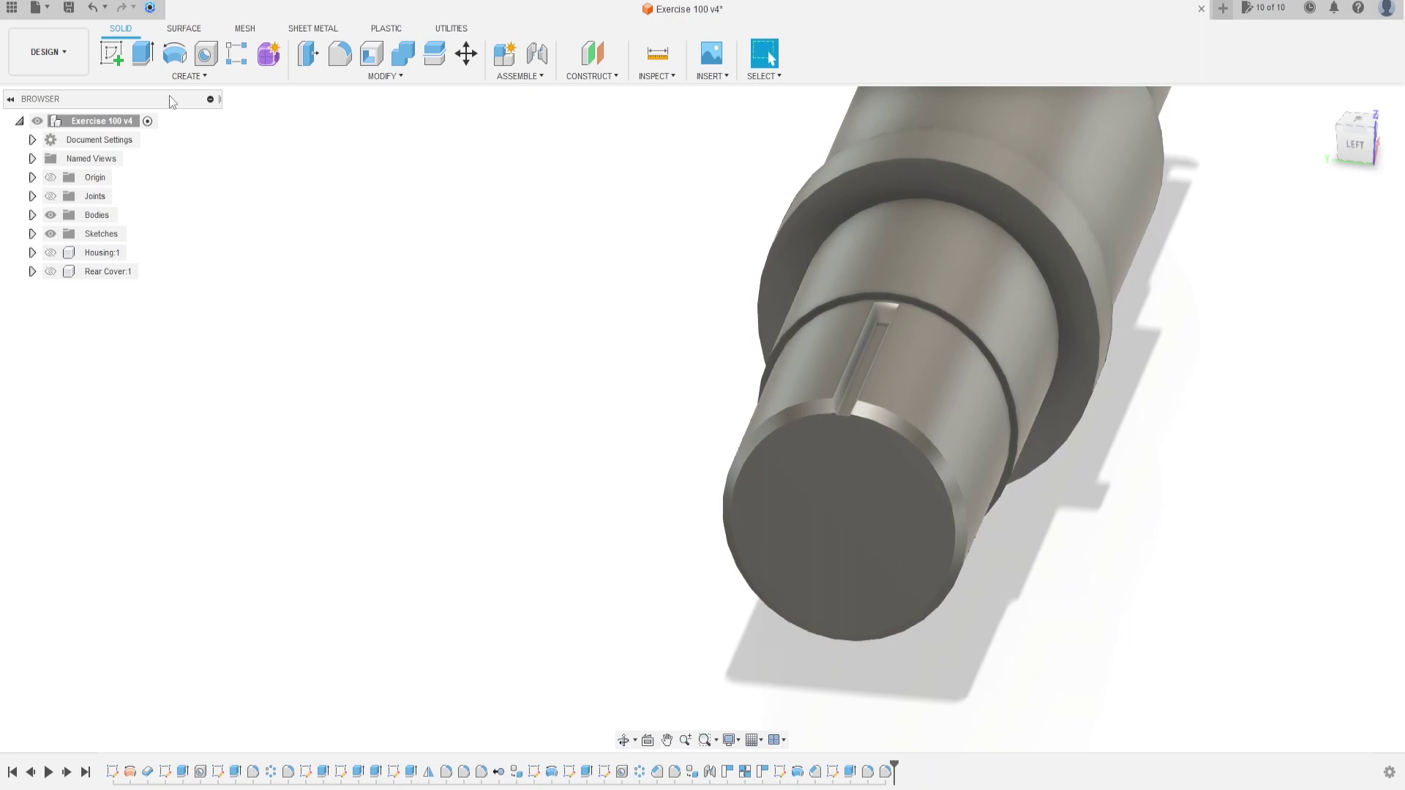
# Step: Start a feature circular pattern with the slot cut and its two fillets
pyautogui.click(213, 76)
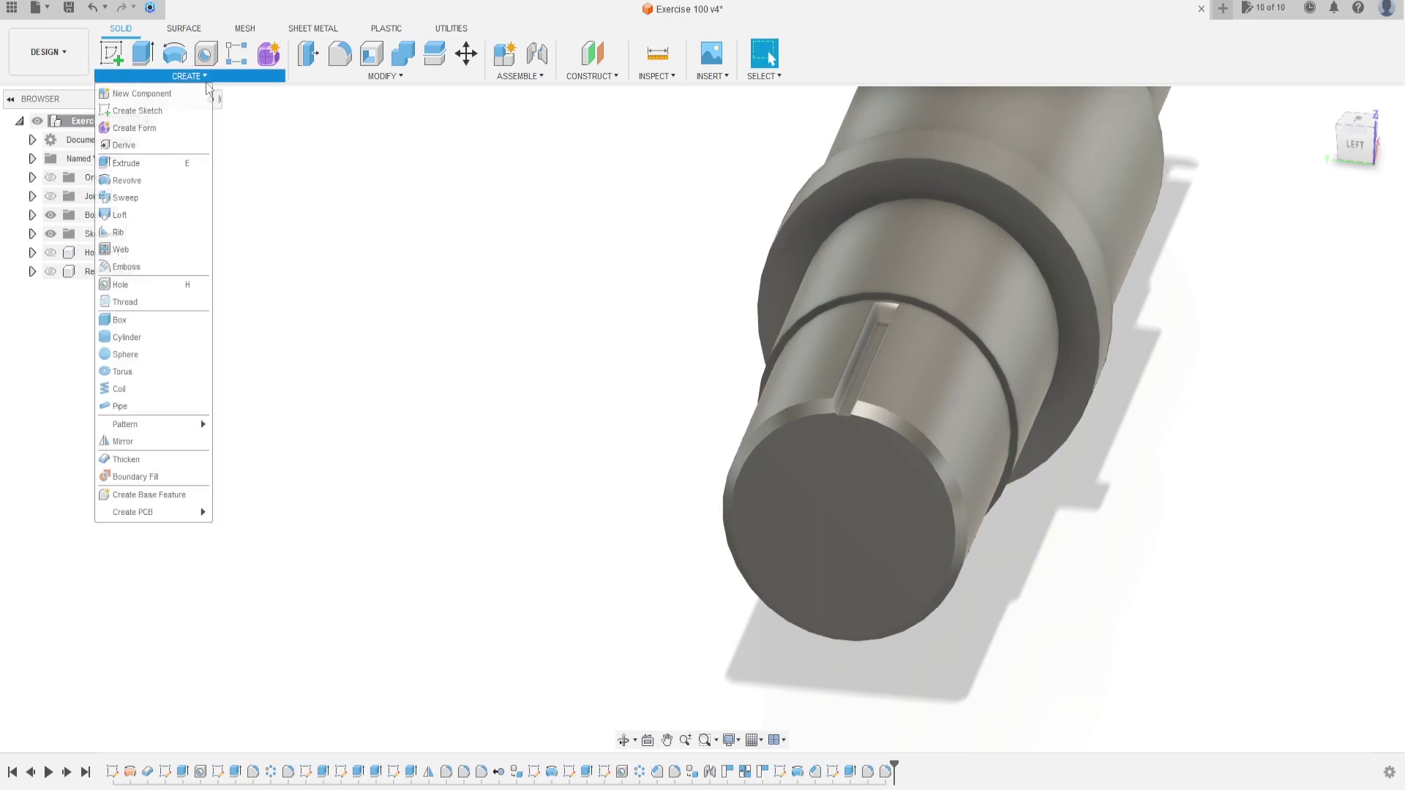
pyautogui.moveTo(139, 424)
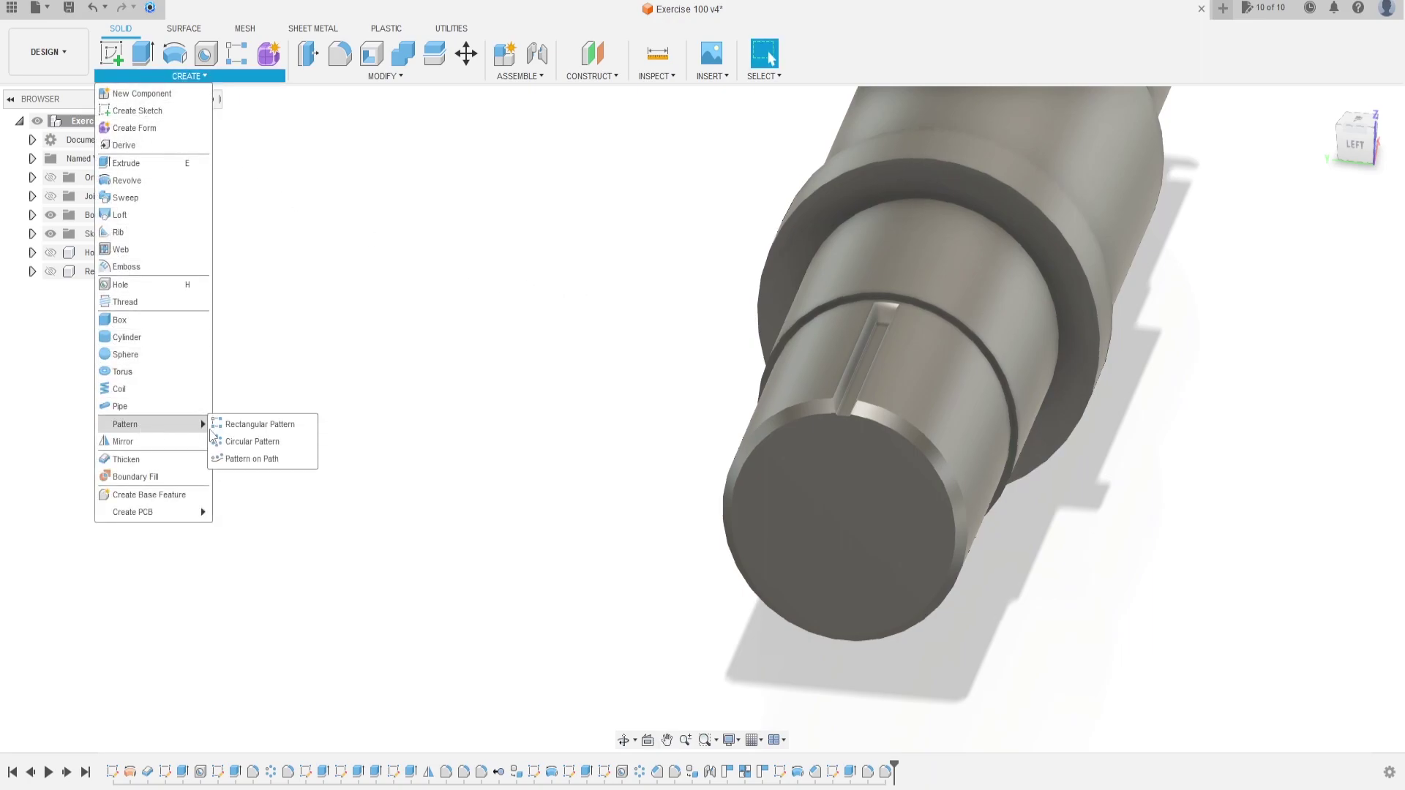
pyautogui.click(252, 441)
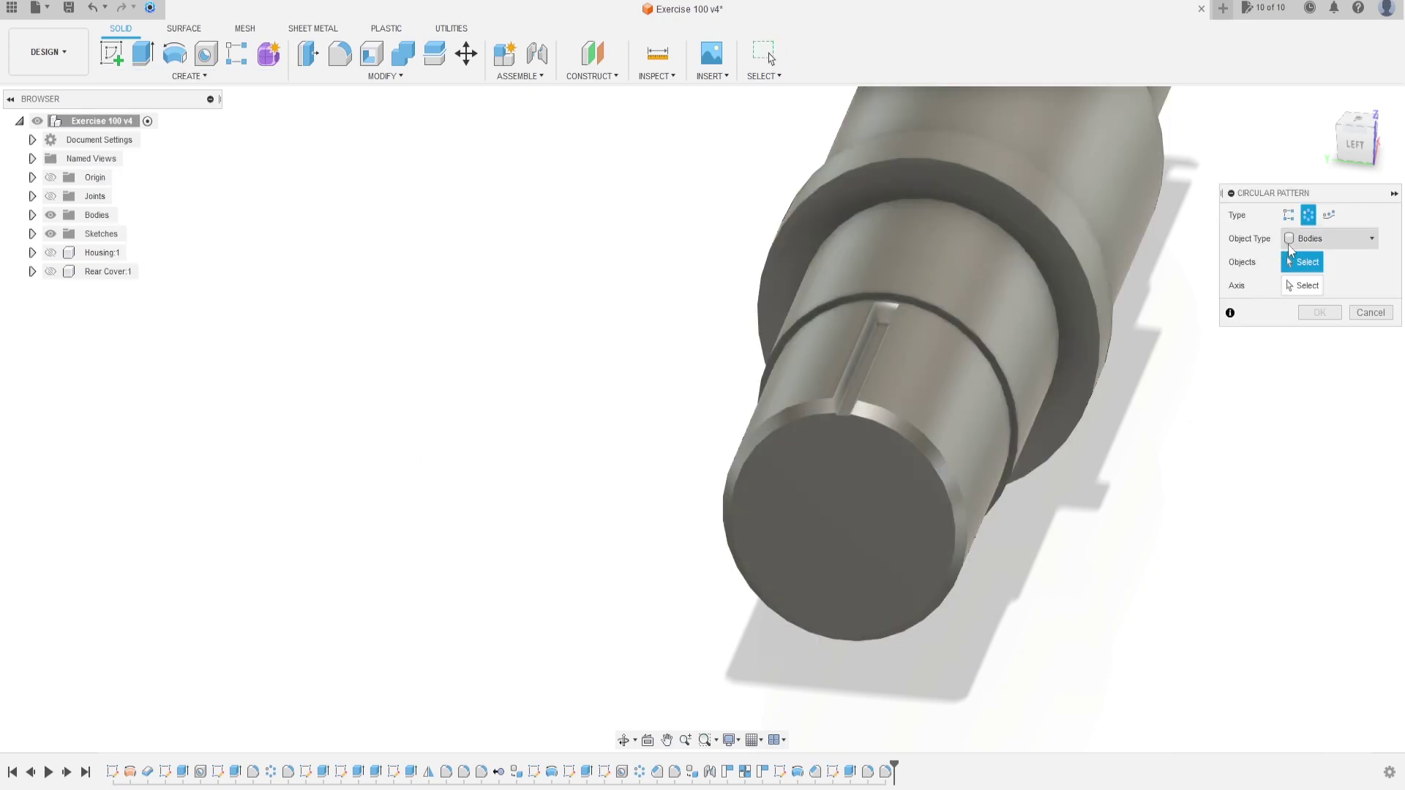
pyautogui.click(1326, 238)
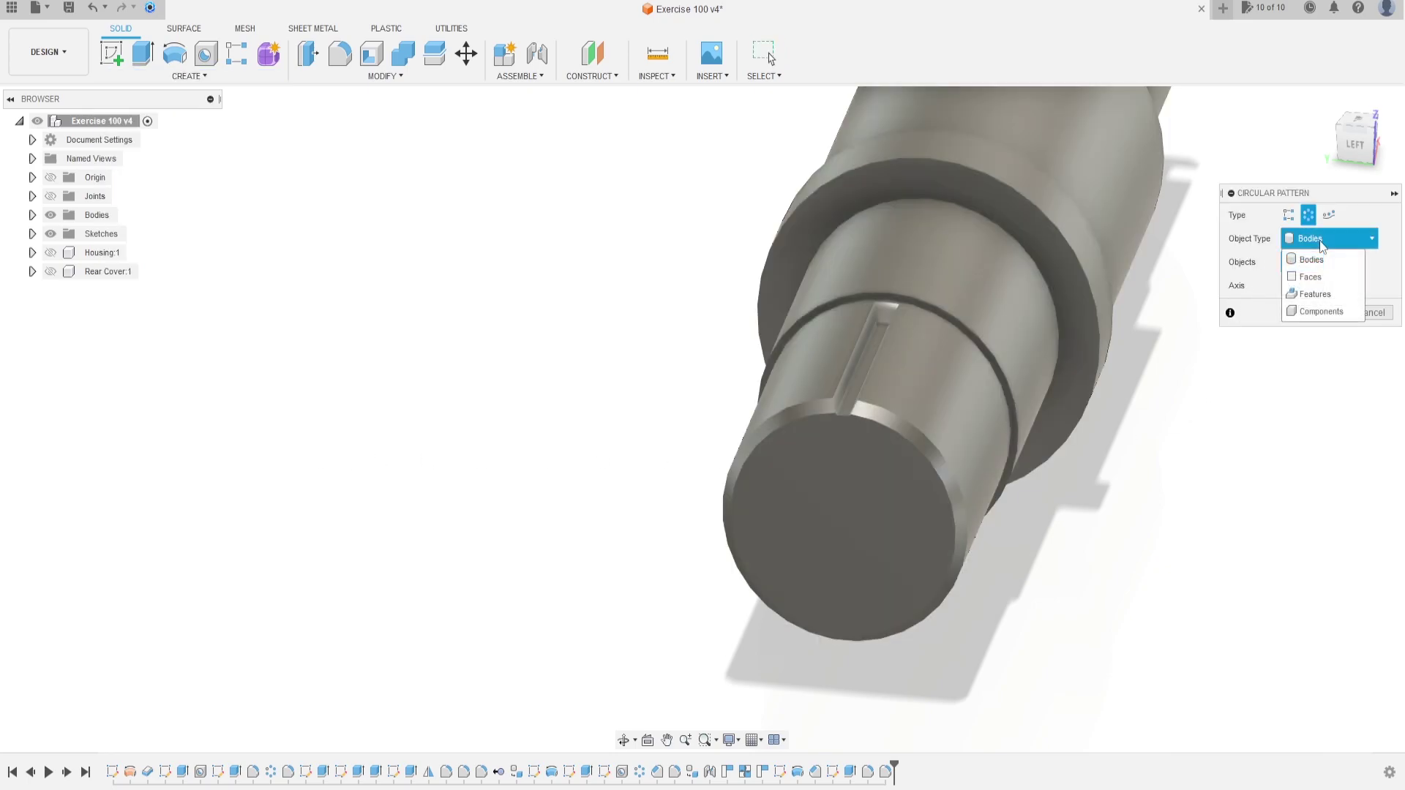
pyautogui.click(1316, 296)
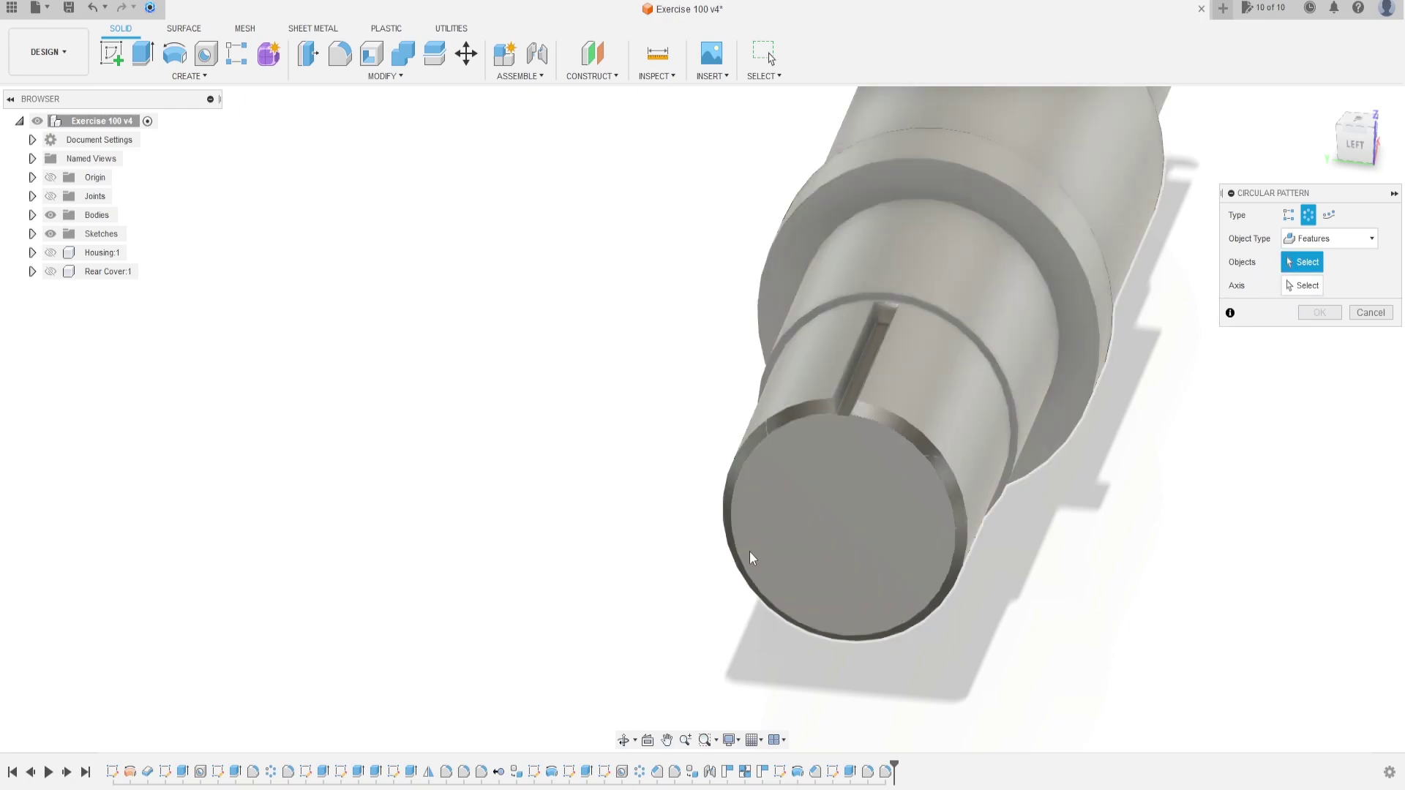
pyautogui.click(850, 772)
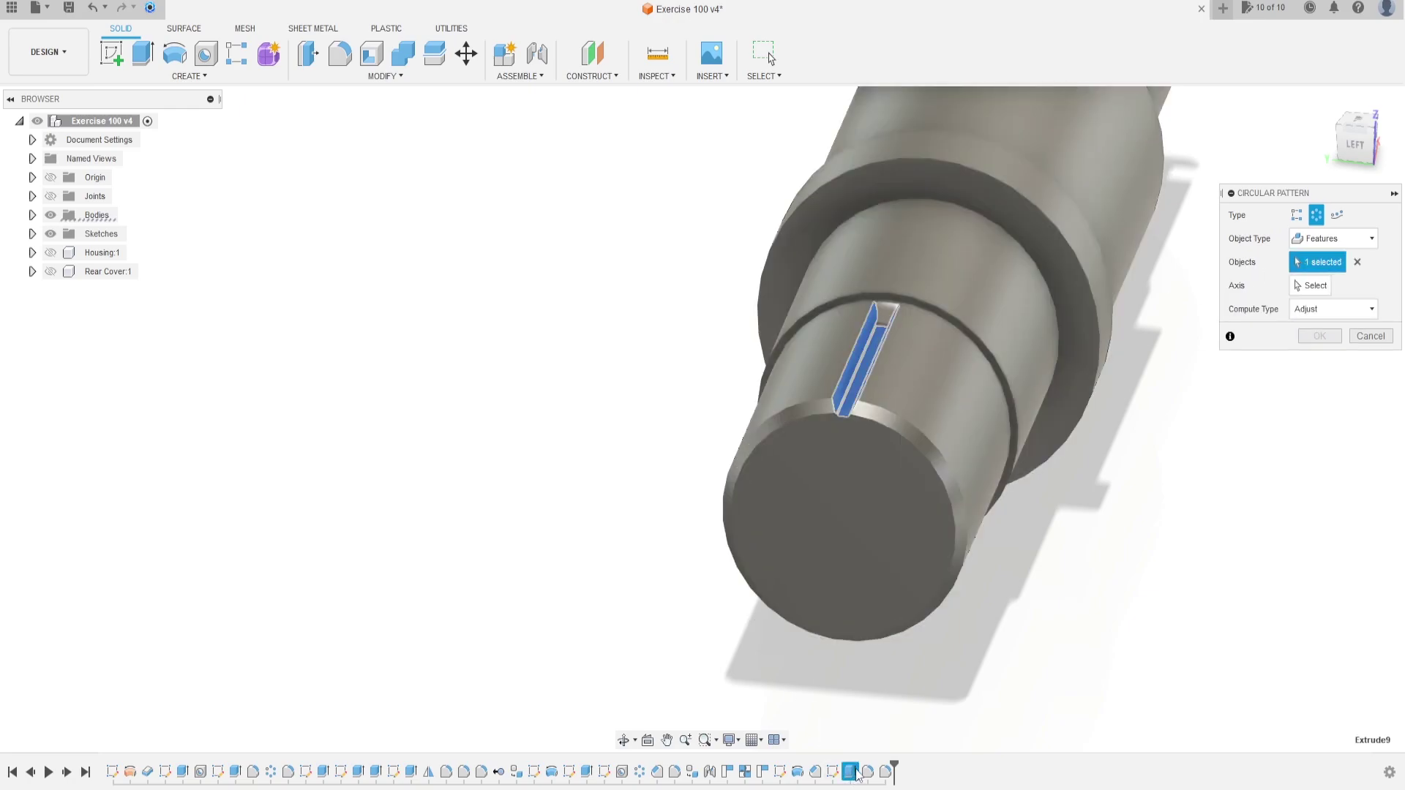
pyautogui.keyDown('shift'); pyautogui.click(886, 772); pyautogui.keyUp('shift')
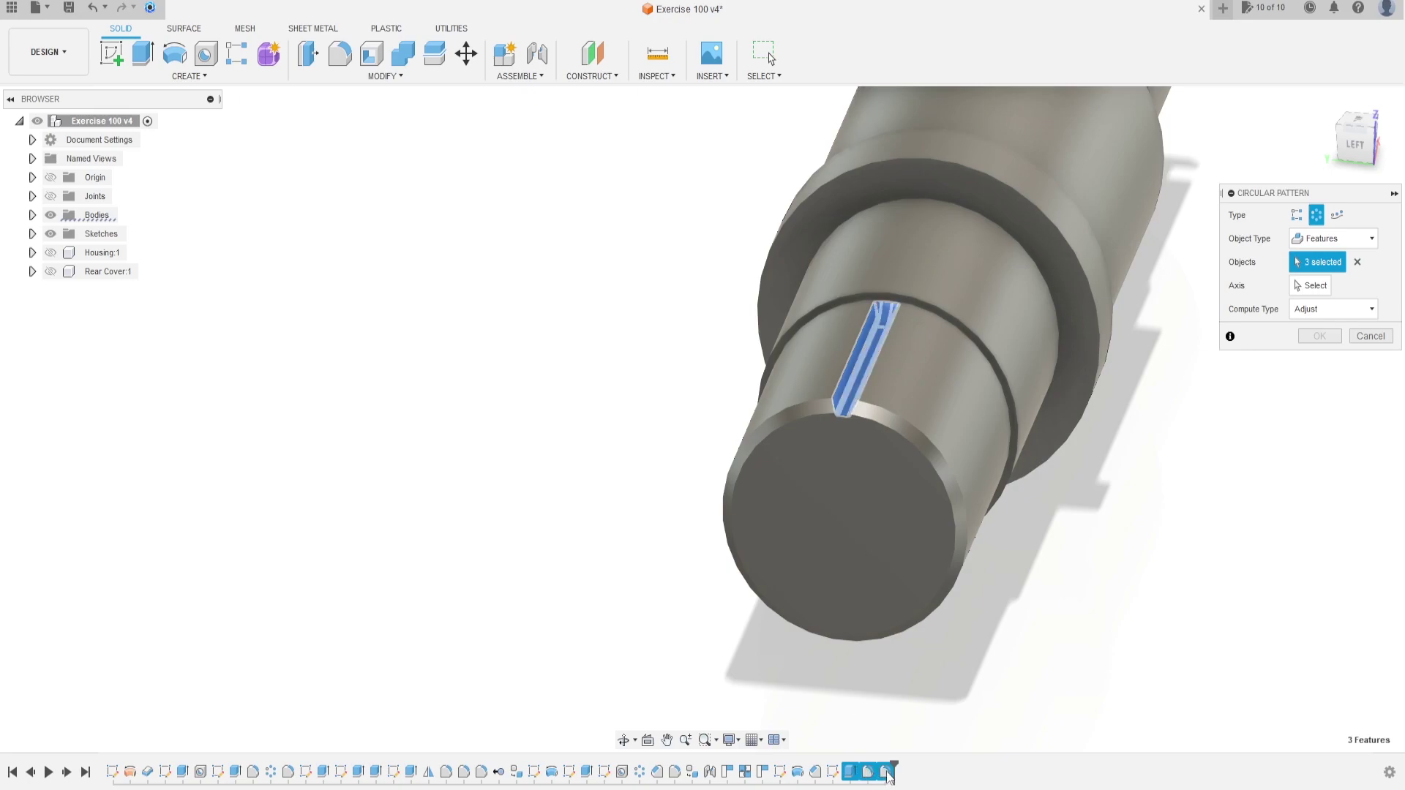
# Step: Use the shaft's round face as the axis and pattern 22 instances
pyautogui.click(1311, 285)
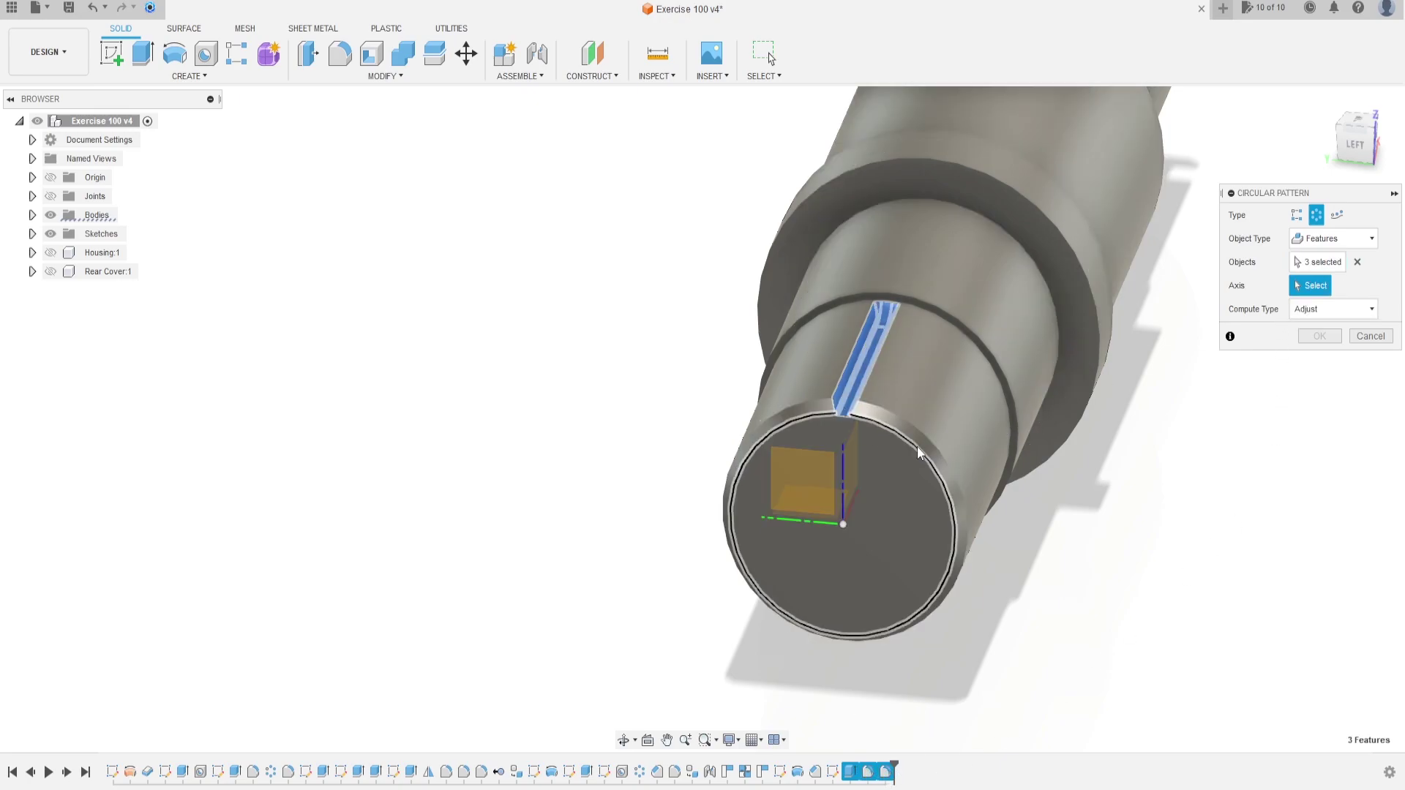
pyautogui.click(954, 441)
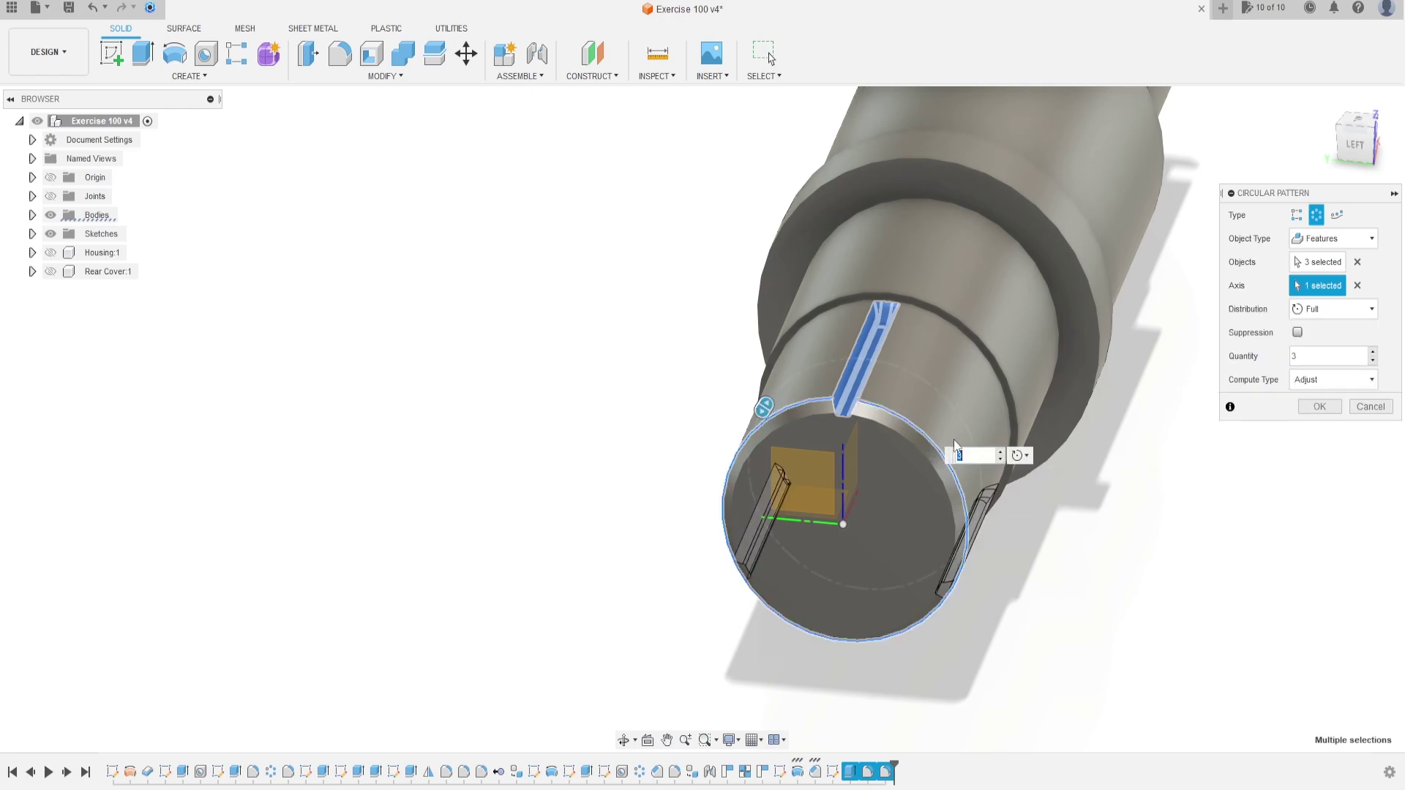
pyautogui.moveTo(920, 442)
pyautogui.keyDown('shift'); pyautogui.mouseDown(button='middle')
pyautogui.moveTo(900, 439)
pyautogui.moveTo(919, 451)
pyautogui.mouseUp(button='middle'); pyautogui.keyUp('shift')
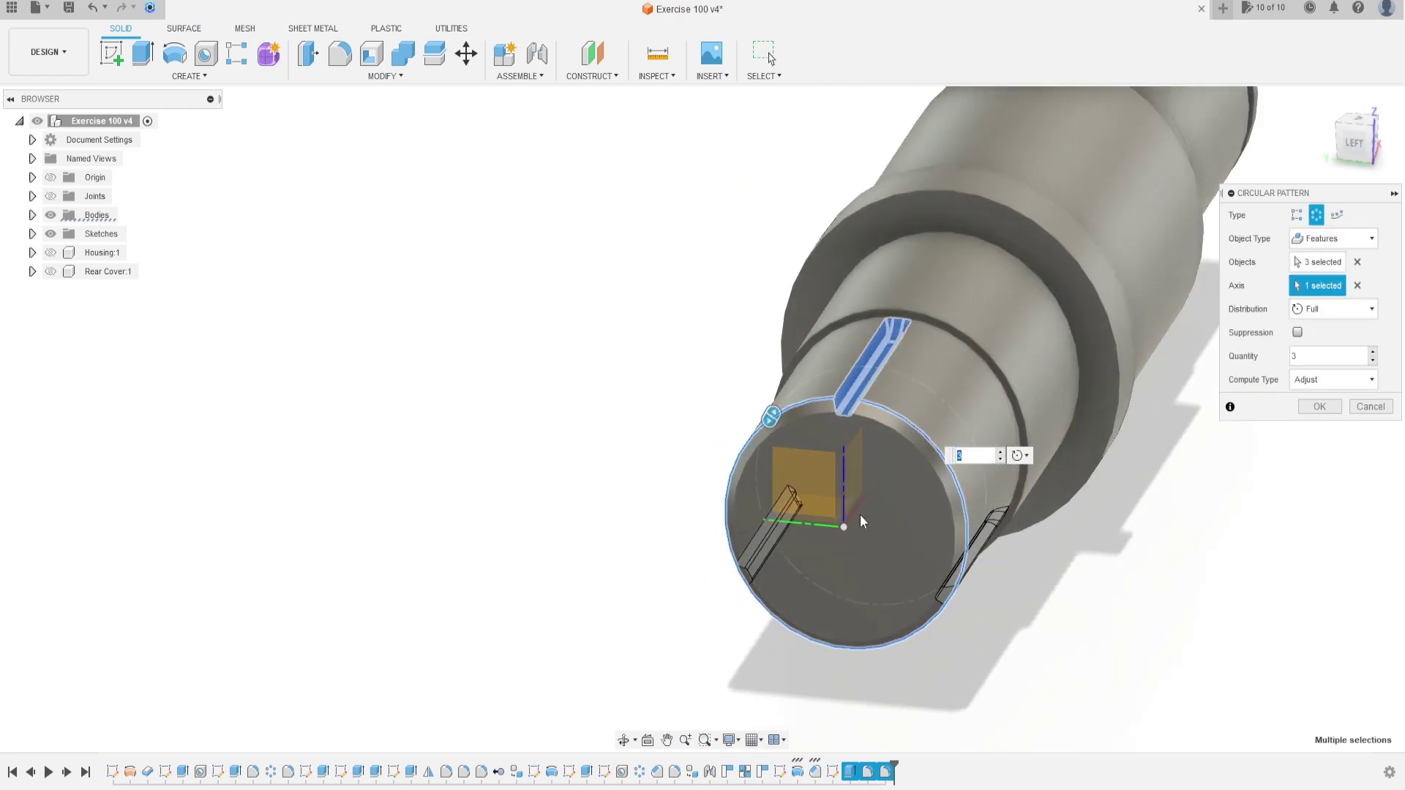
pyautogui.keyDown('shift'); pyautogui.moveTo(909, 531); pyautogui.dragTo(1109, 480, button='middle'); pyautogui.keyUp('shift')
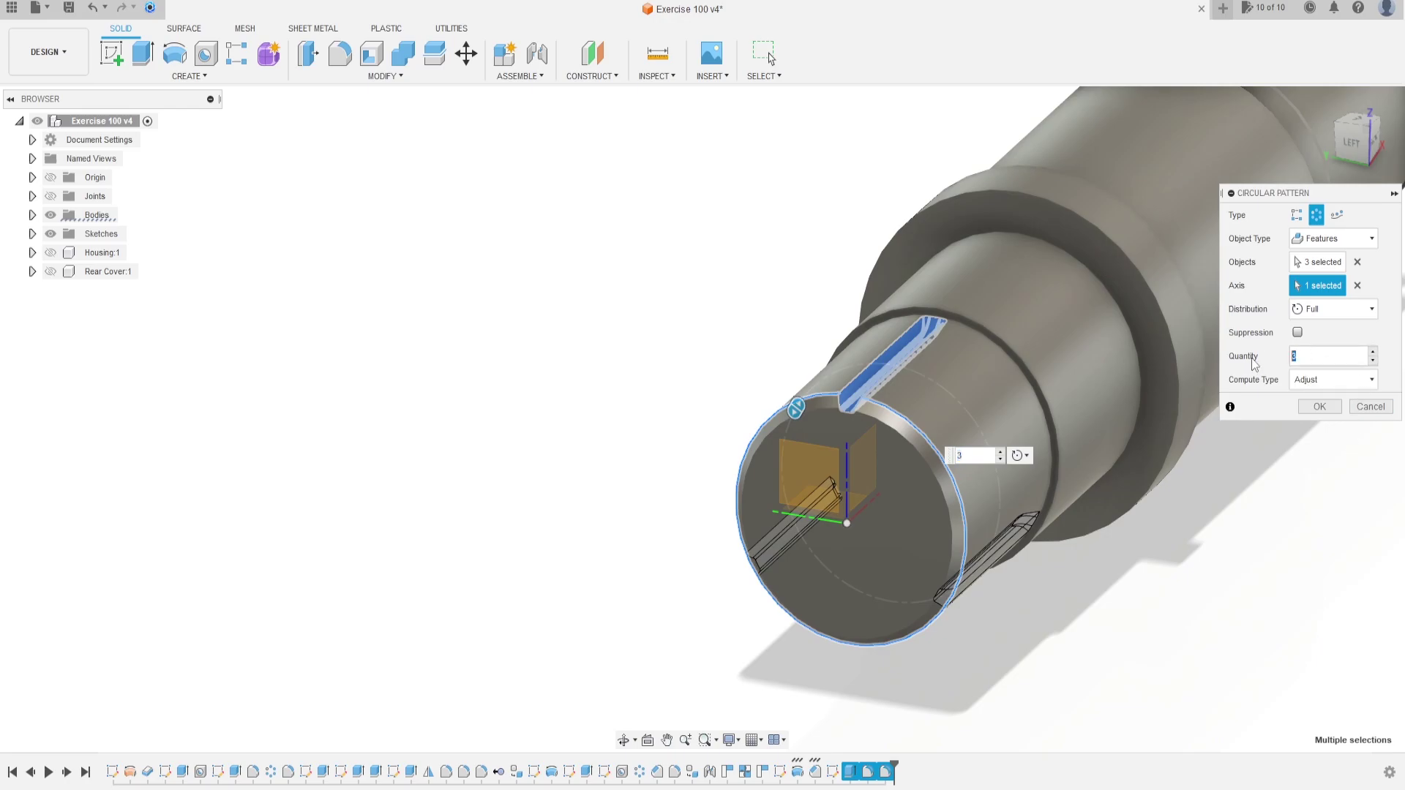
pyautogui.write('22')
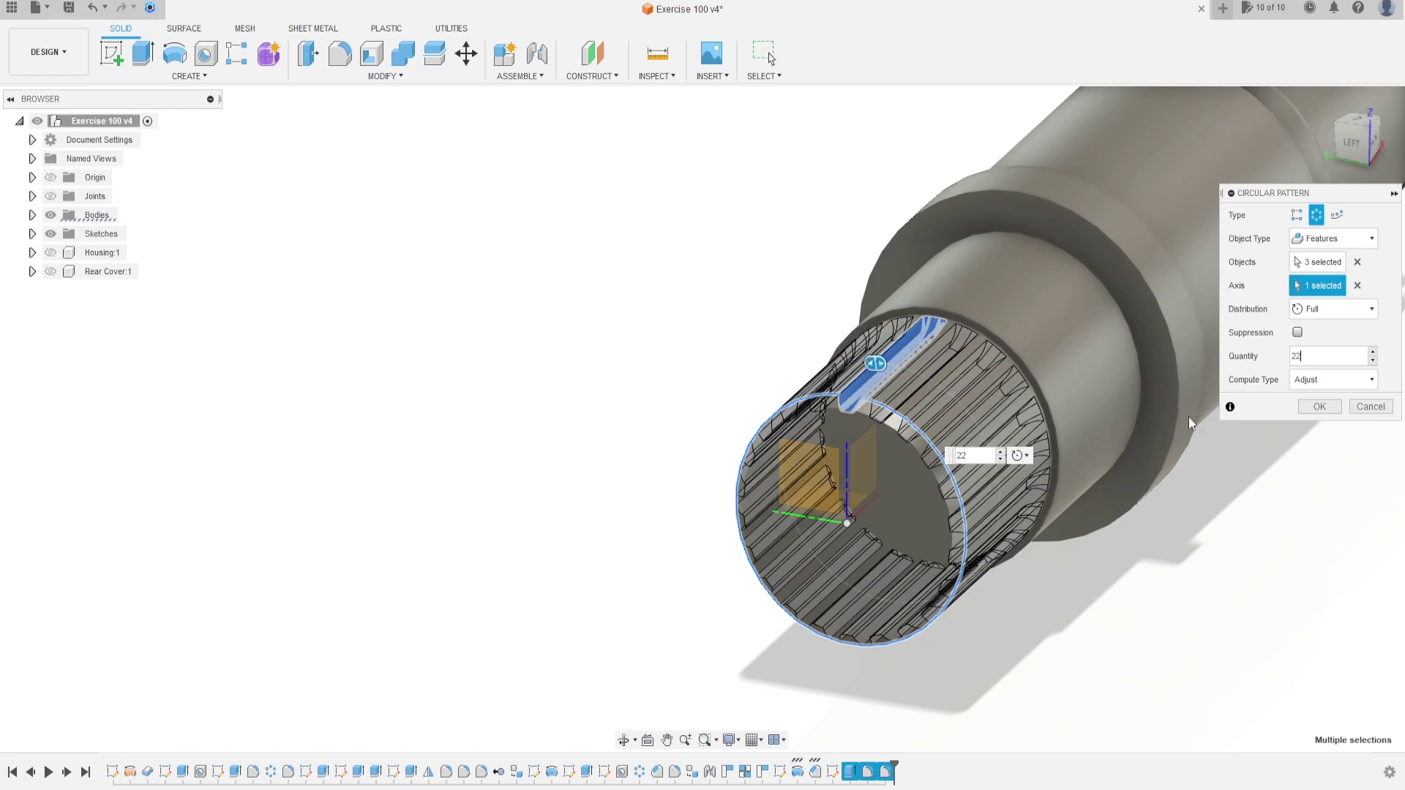
pyautogui.press('Return')
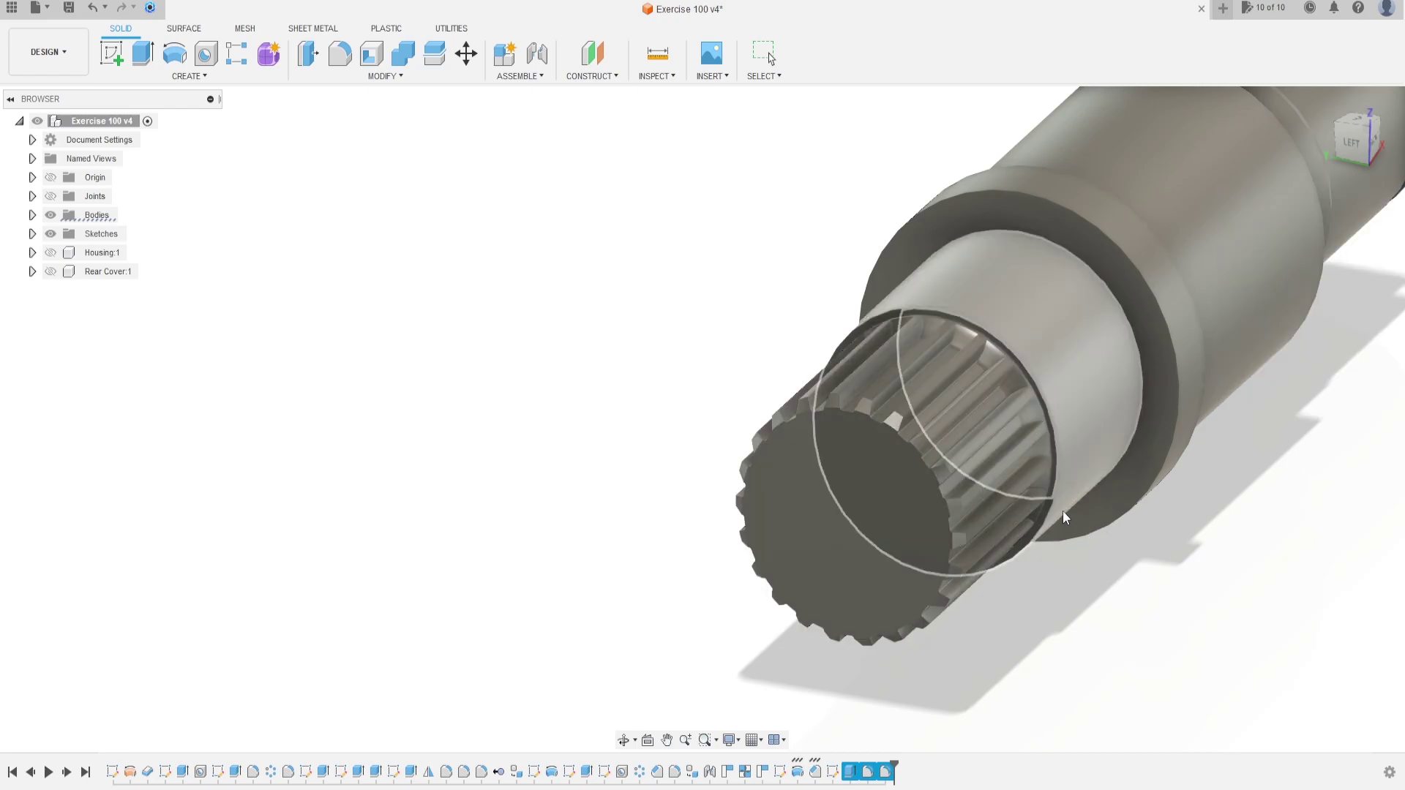
pyautogui.scroll(-3, 1063, 511)
pyautogui.scroll(4, 1018, 547)
pyautogui.moveTo(1021, 554)
pyautogui.keyDown('shift'); pyautogui.mouseDown(button='middle')
pyautogui.moveTo(1048, 531)
pyautogui.moveTo(1183, 559)
pyautogui.moveTo(1042, 559)
pyautogui.mouseUp(button='middle'); pyautogui.keyUp('shift')
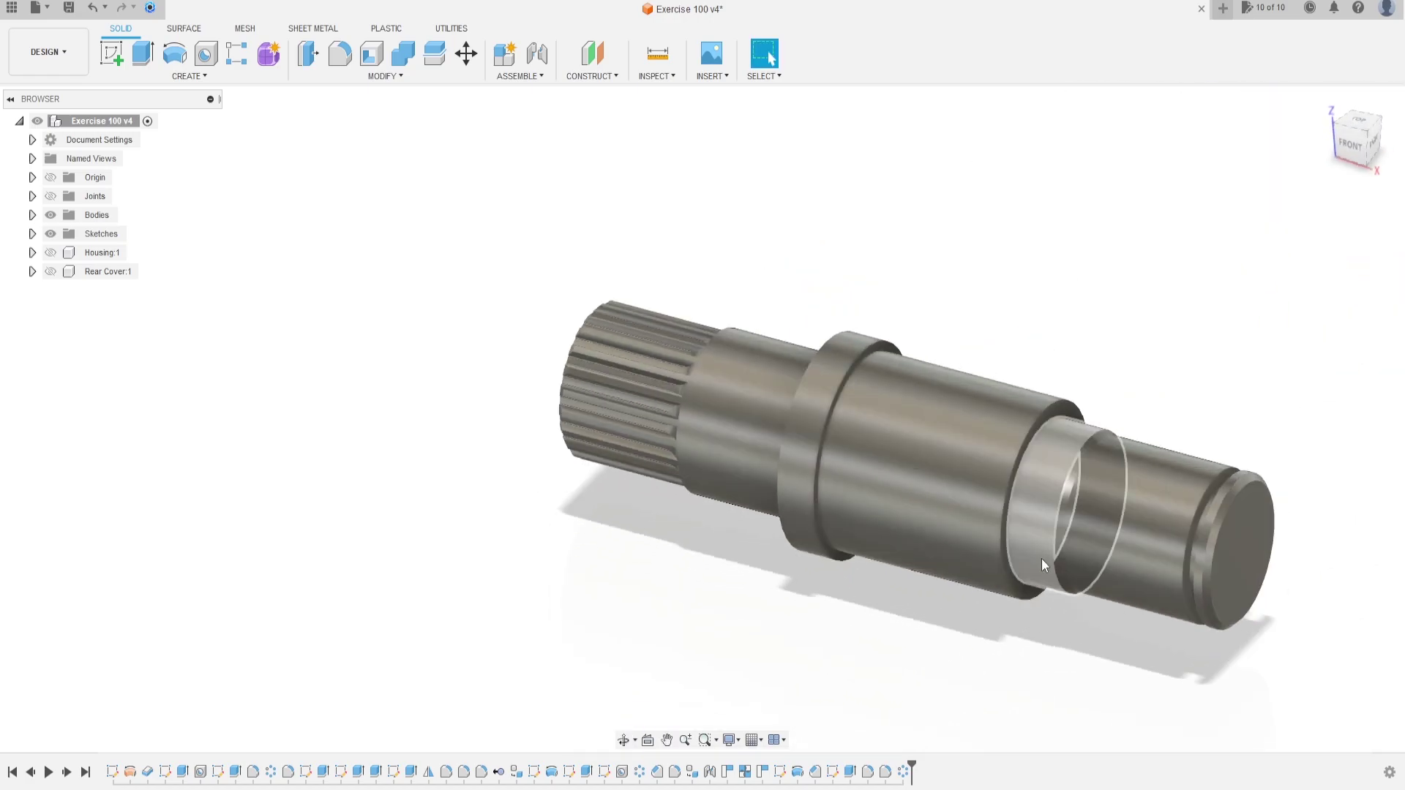
# Step: Create an offset plane at -58.25 mm from the shaft's end face, crossing the collar
pyautogui.click(594, 54)
pyautogui.click(1255, 559)
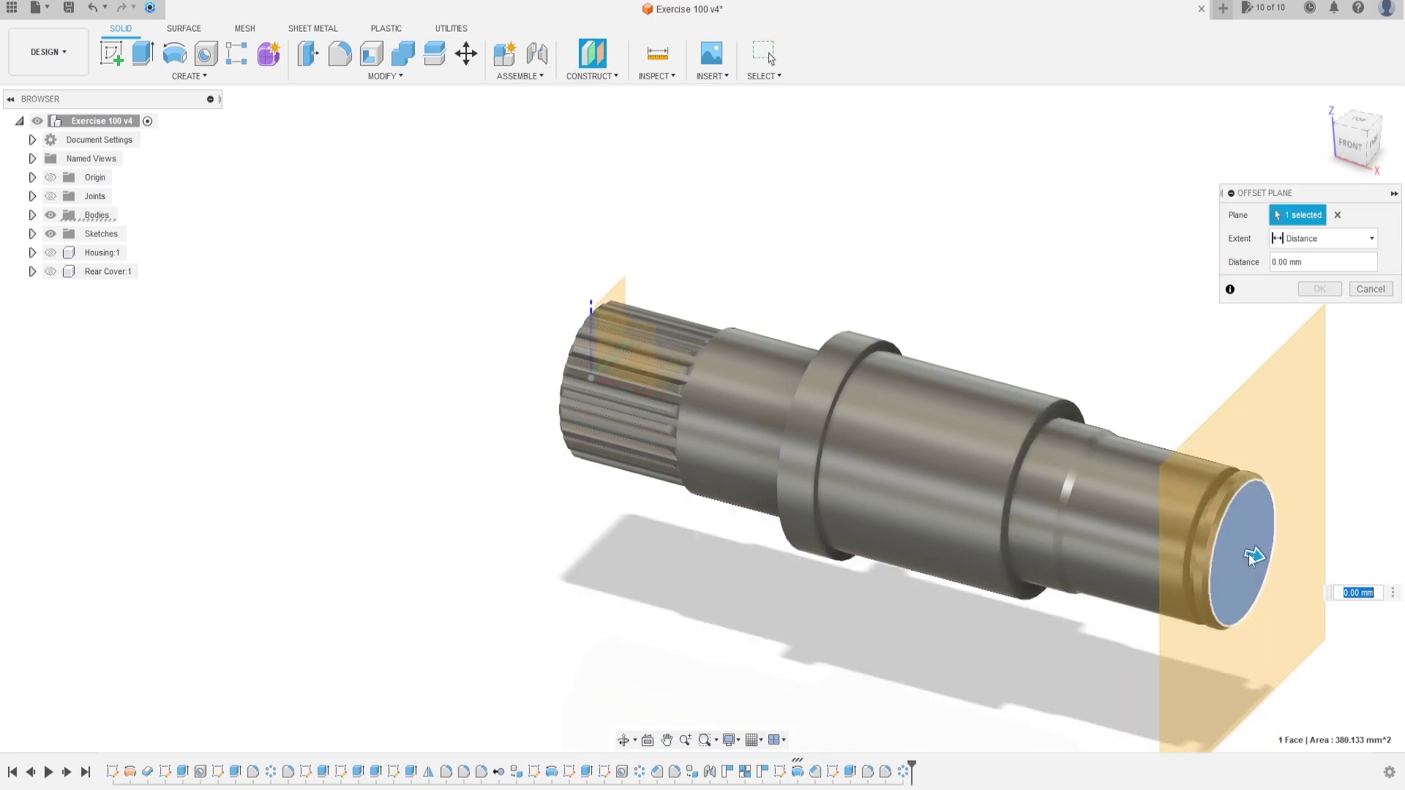
pyautogui.moveTo(1255, 556); pyautogui.dragTo(866, 451)
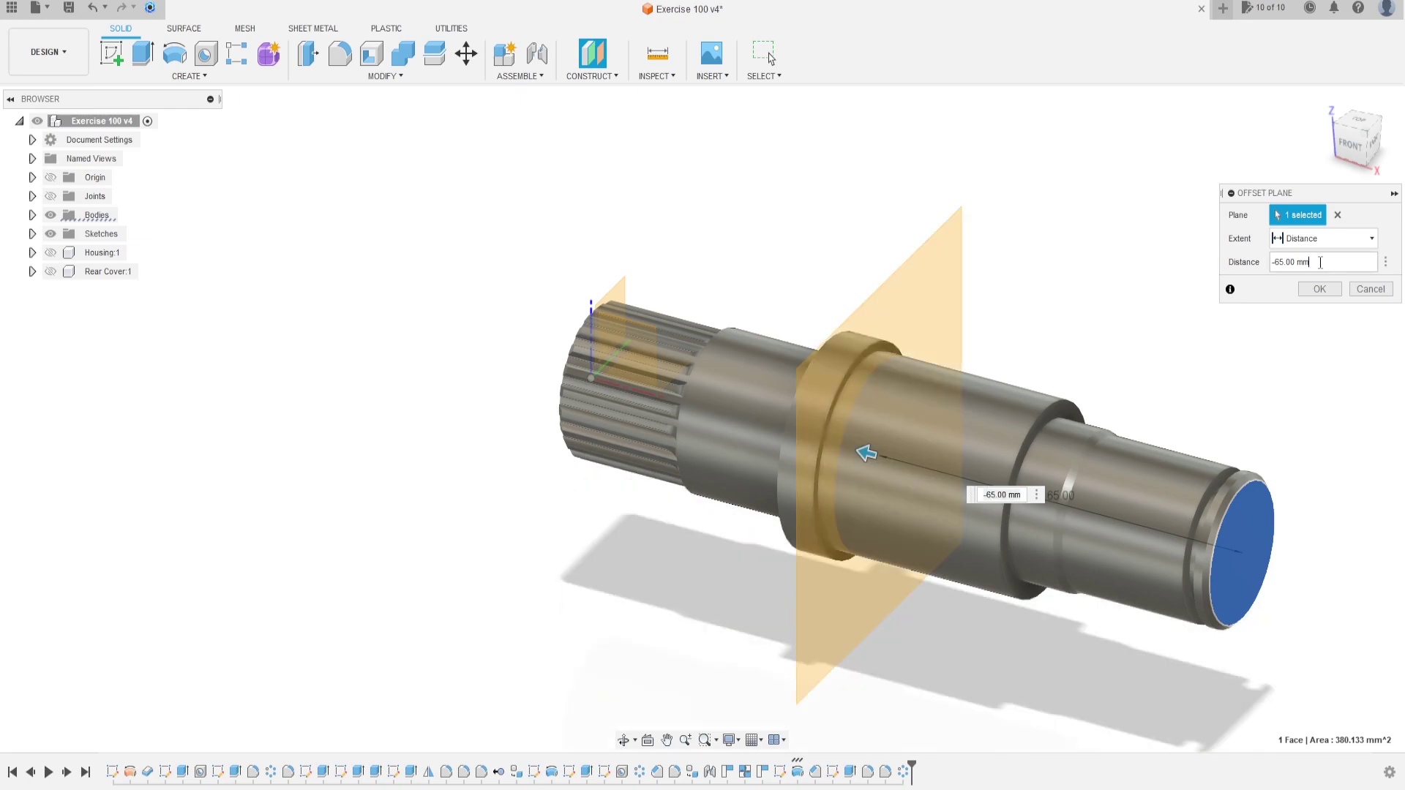
pyautogui.moveTo(1321, 262); pyautogui.dragTo(1269, 266)
pyautogui.write('58,25')
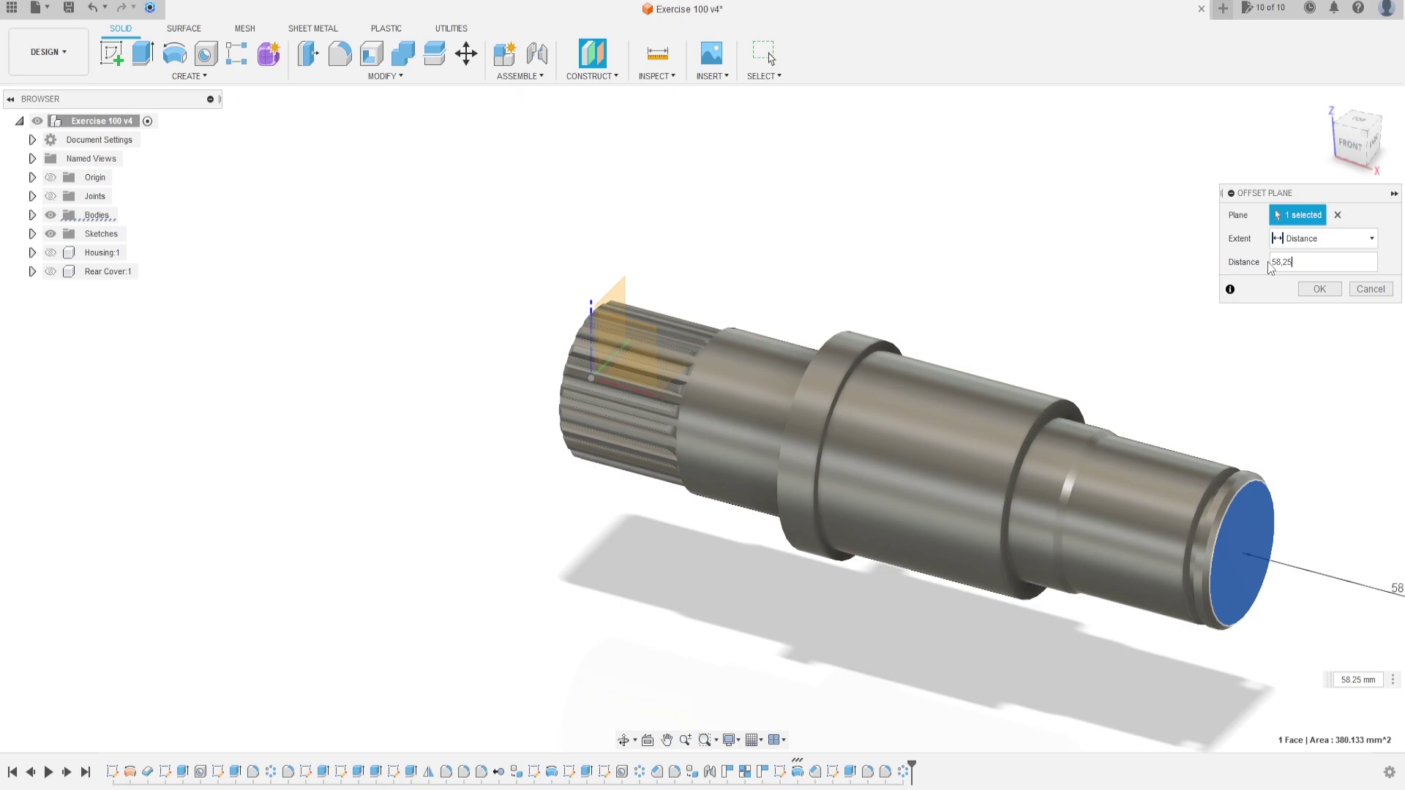
pyautogui.scroll(-2, 1225, 393)
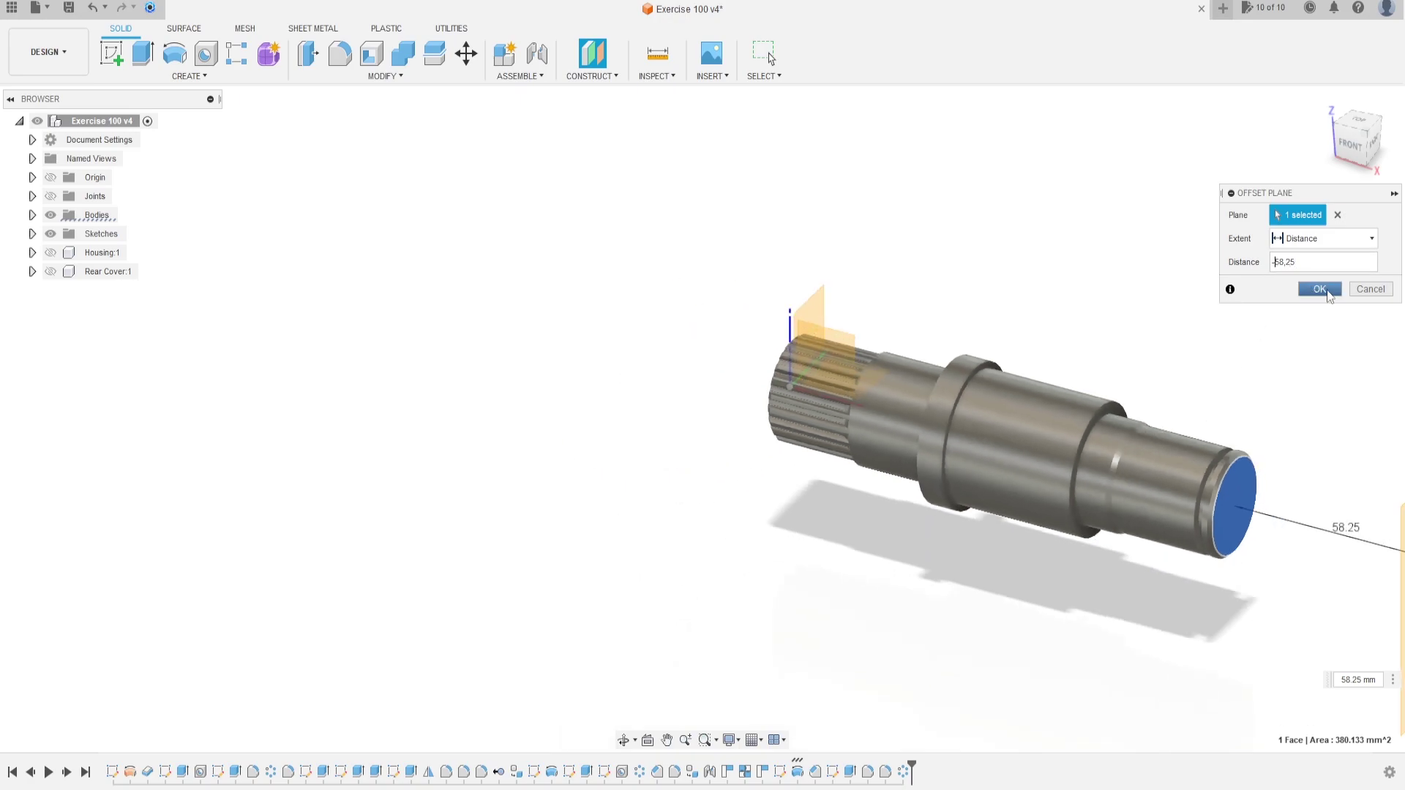
pyautogui.write('-')
pyautogui.keyDown('shift'); pyautogui.moveTo(1160, 357); pyautogui.dragTo(1176, 368, button='middle'); pyautogui.keyUp('shift')
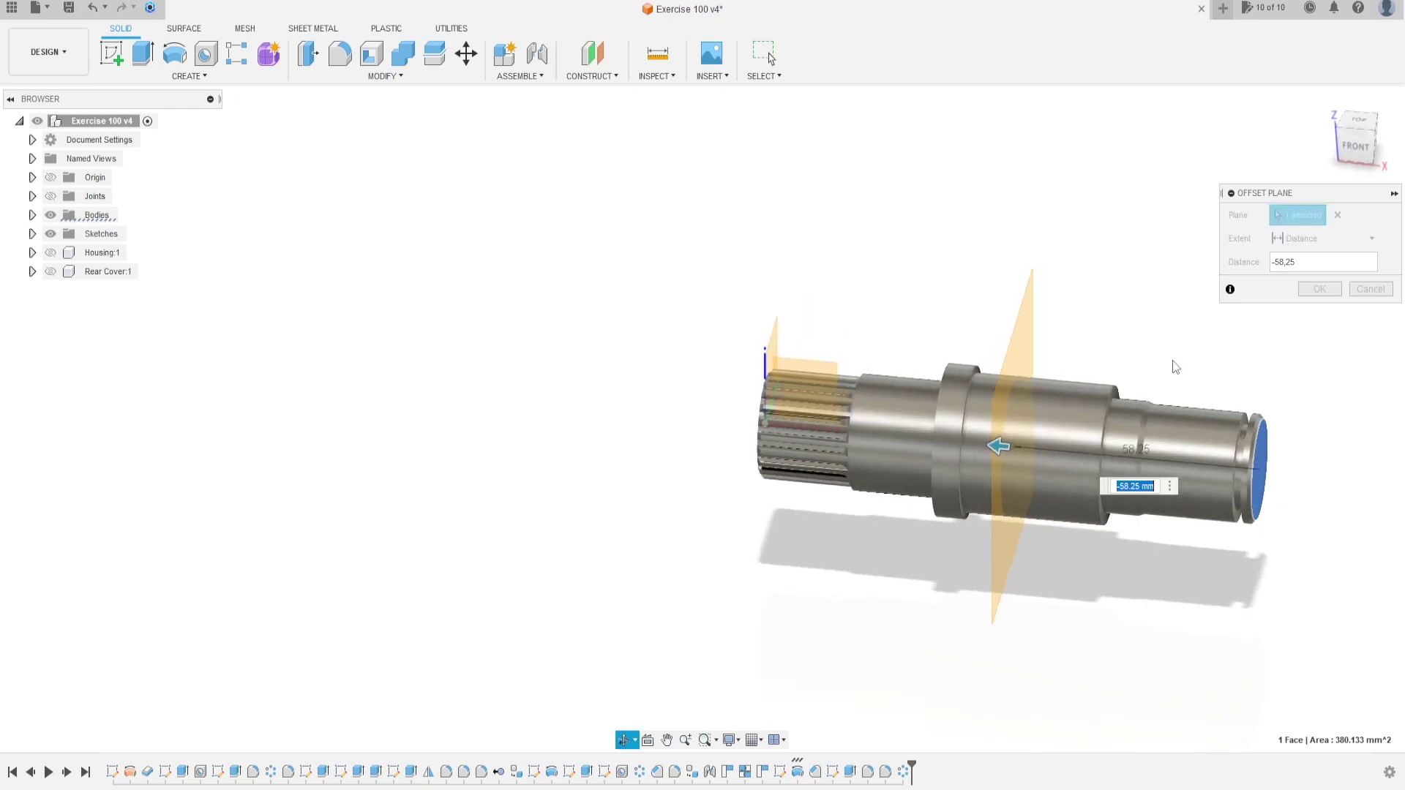
pyautogui.click(1319, 289)
pyautogui.keyDown('shift'); pyautogui.moveTo(1224, 304); pyautogui.dragTo(1171, 299, button='middle'); pyautogui.keyUp('shift')
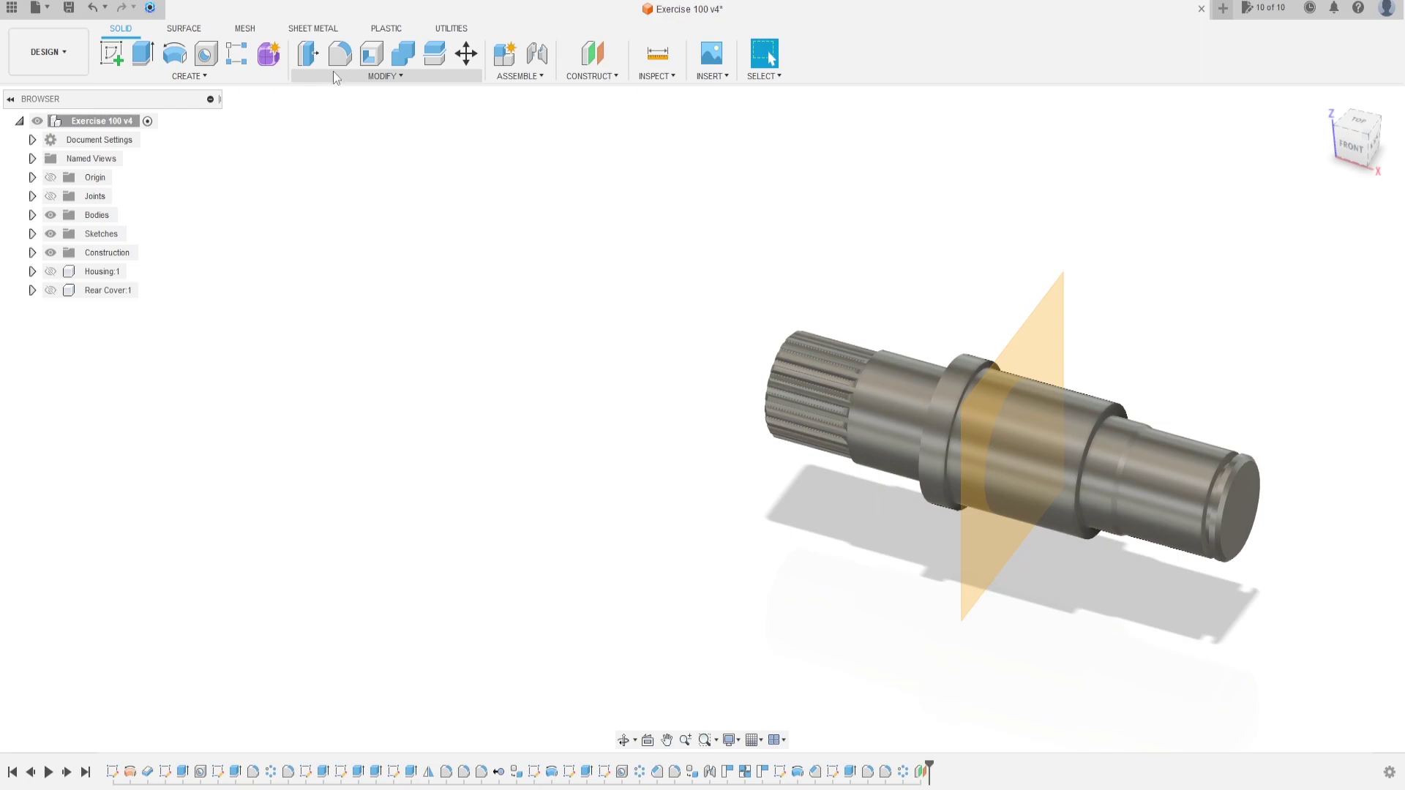
# Step: Mirror the slot, both fillets and the circular pattern across the mid-shaft plane
pyautogui.click(209, 75)
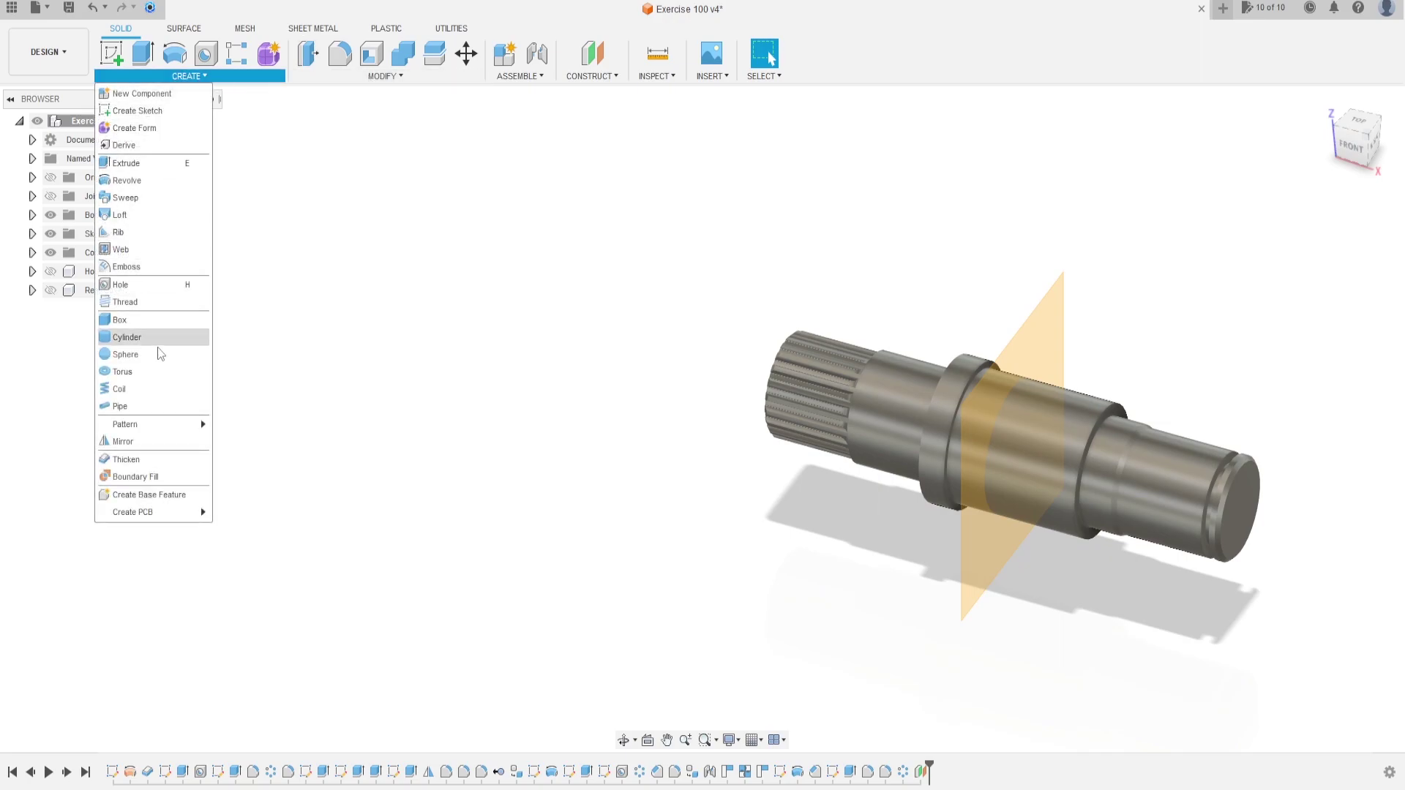
pyautogui.click(122, 442)
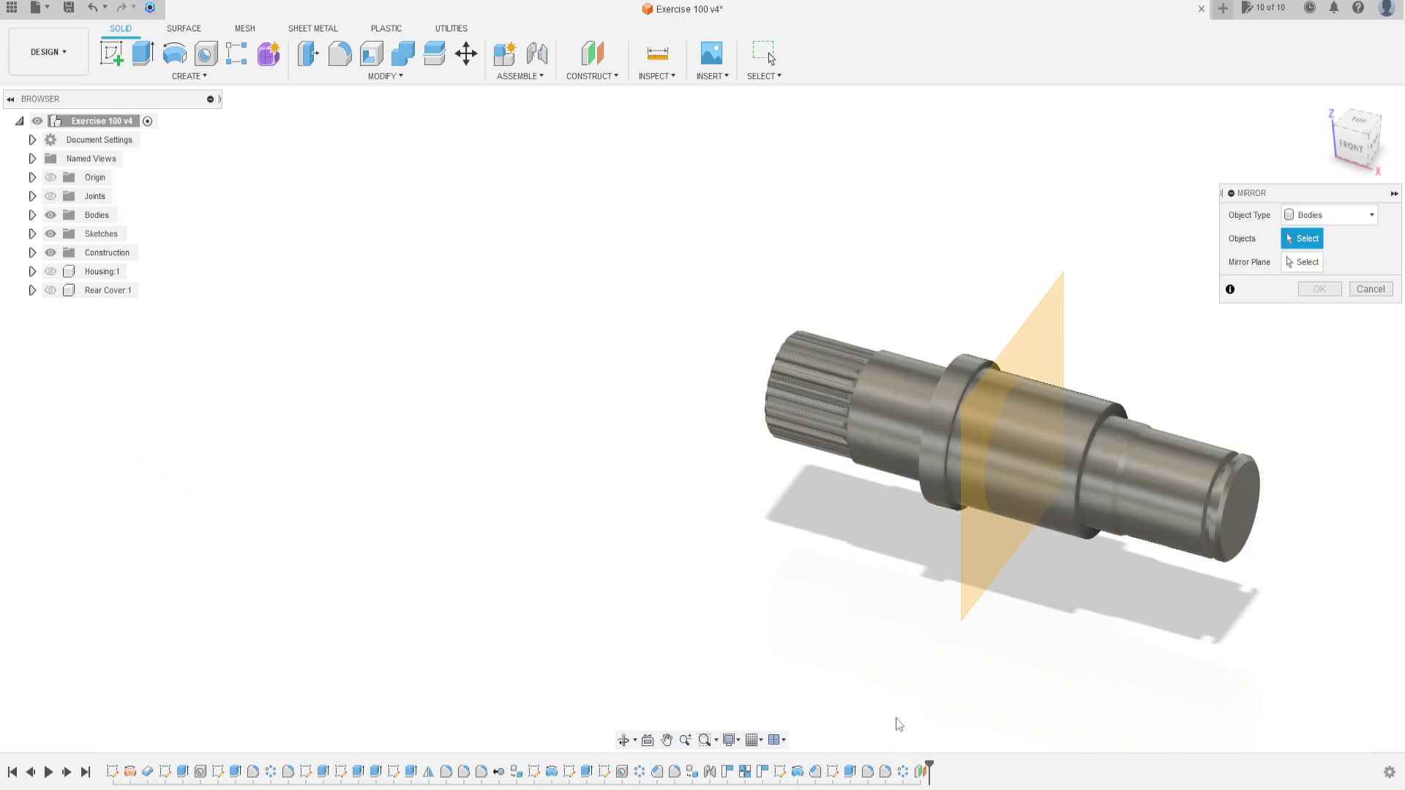
pyautogui.click(1324, 213)
pyautogui.click(1315, 266)
pyautogui.click(850, 772)
pyautogui.click(868, 772)
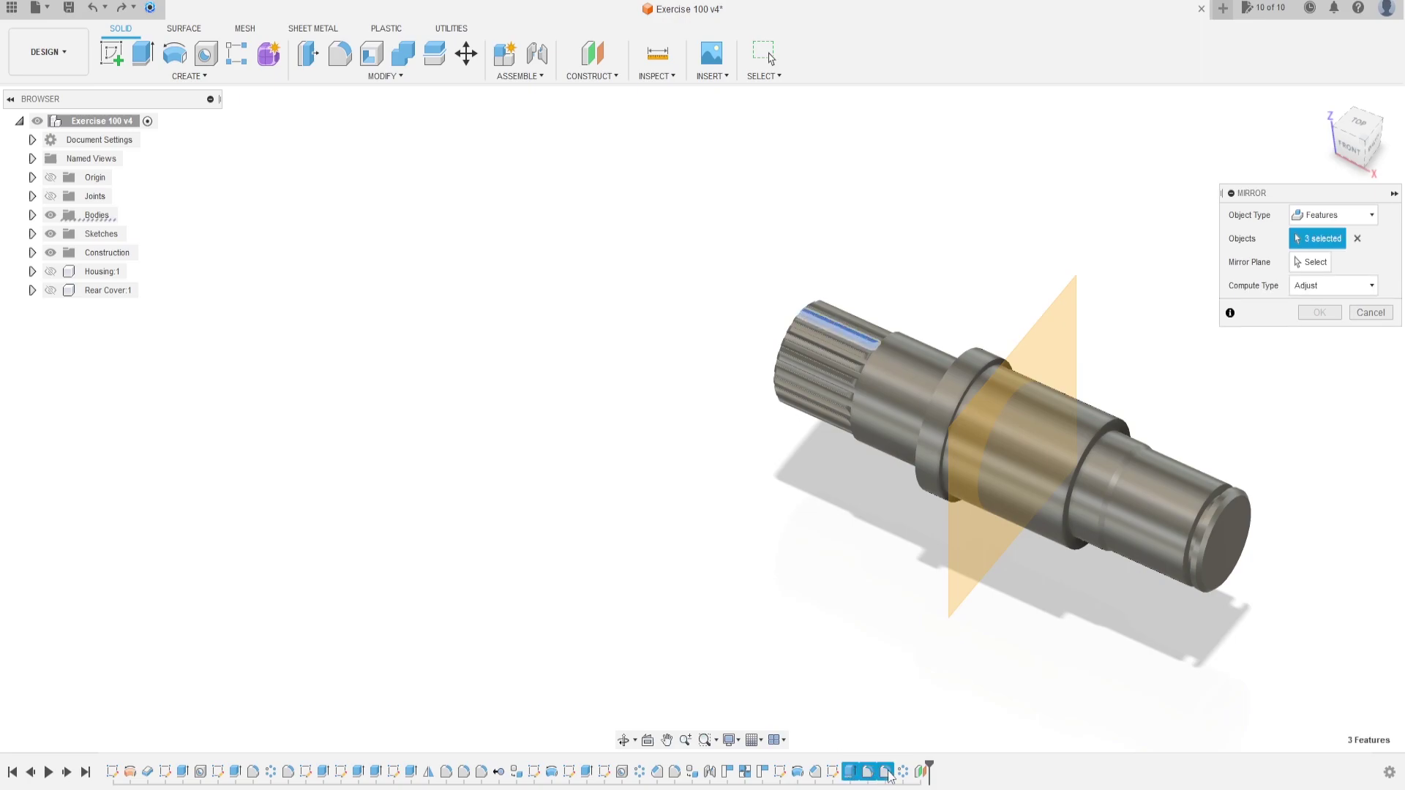
pyautogui.click(886, 772)
pyautogui.click(904, 773)
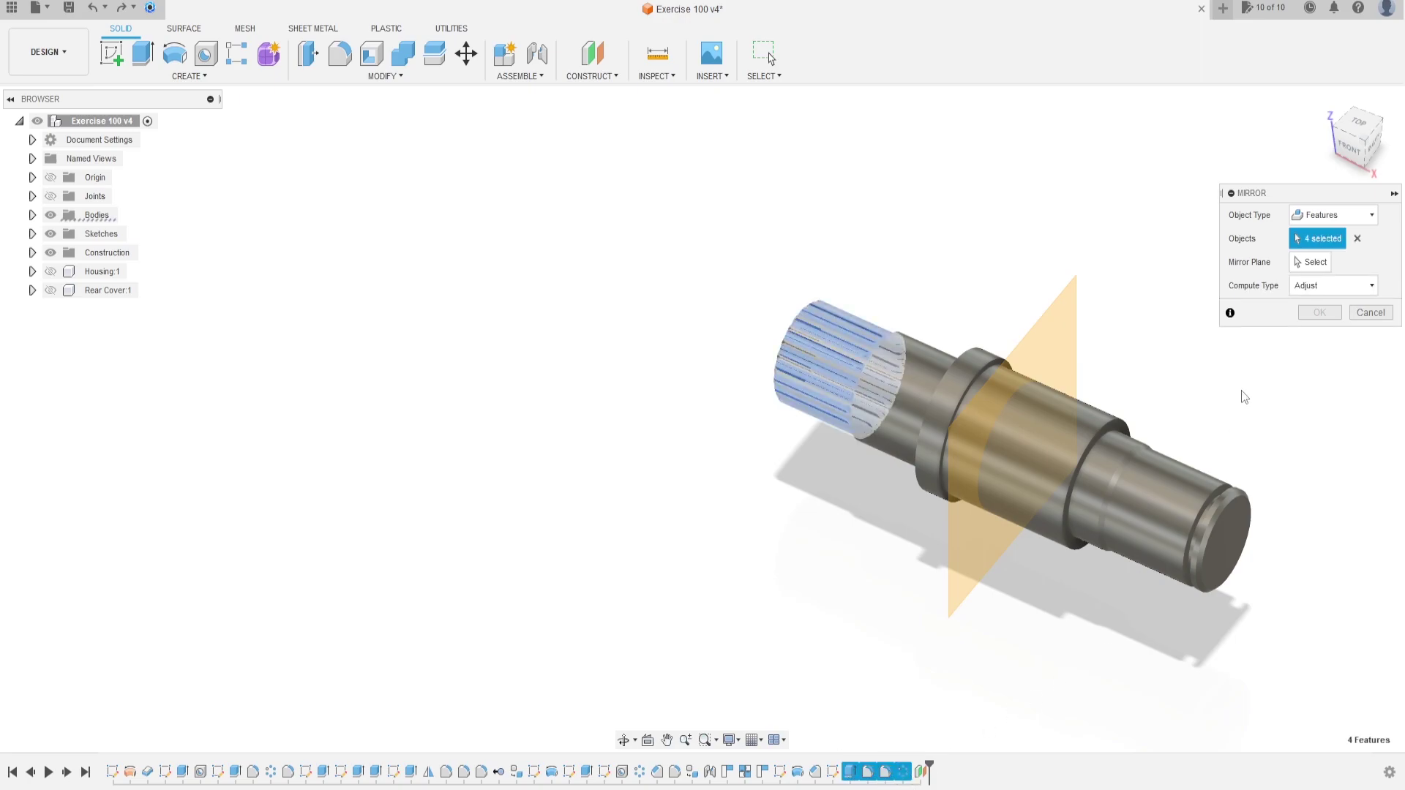
pyautogui.click(1298, 270)
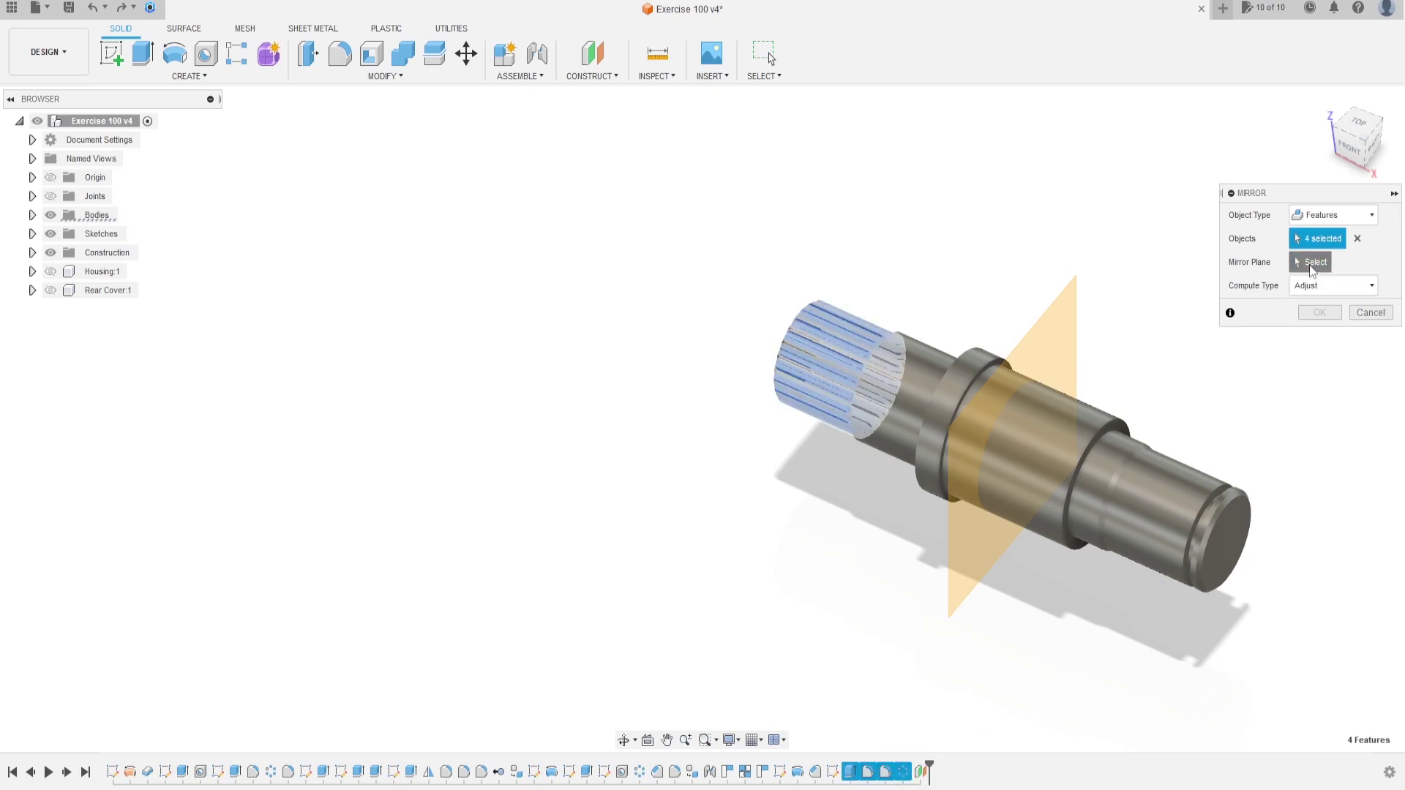
pyautogui.click(1063, 330)
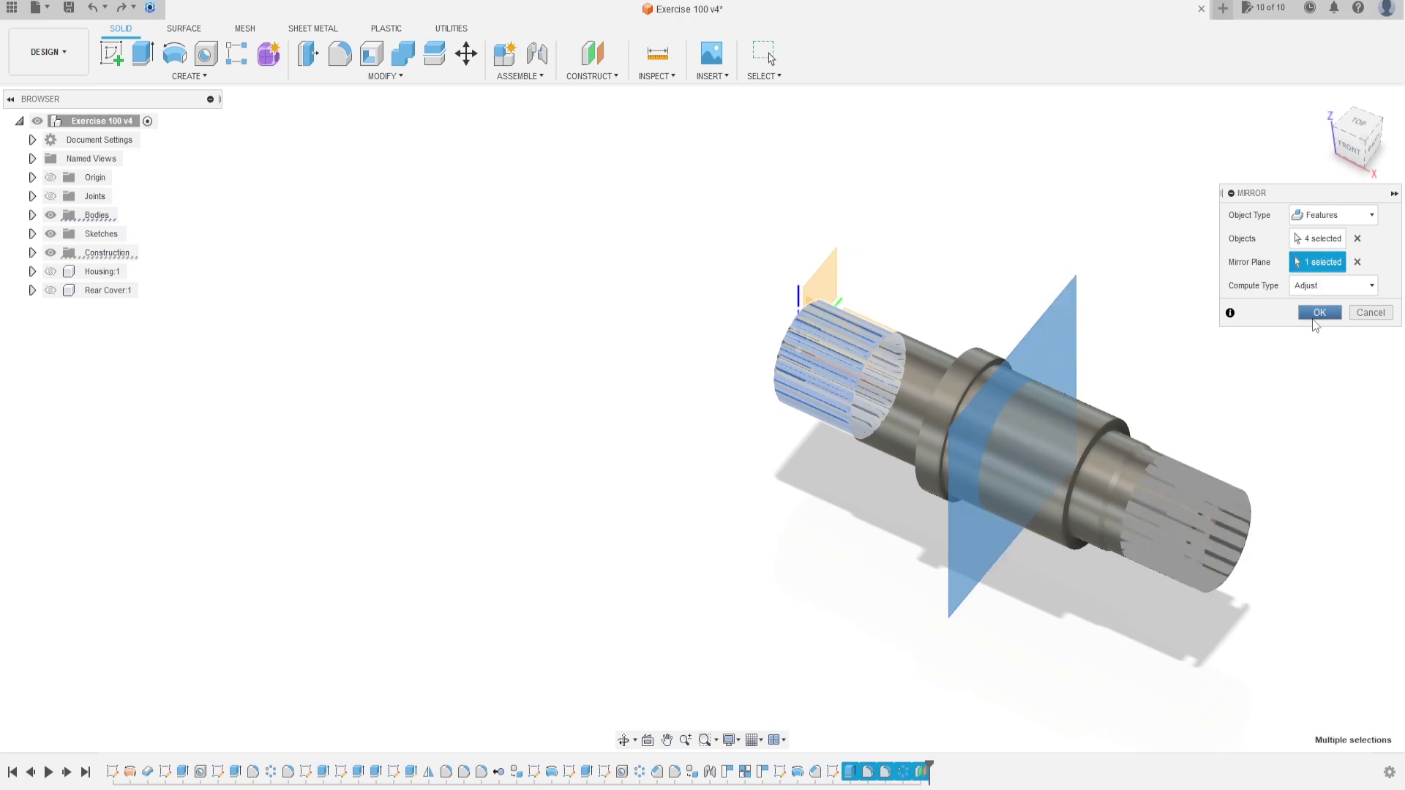
pyautogui.press('Return')
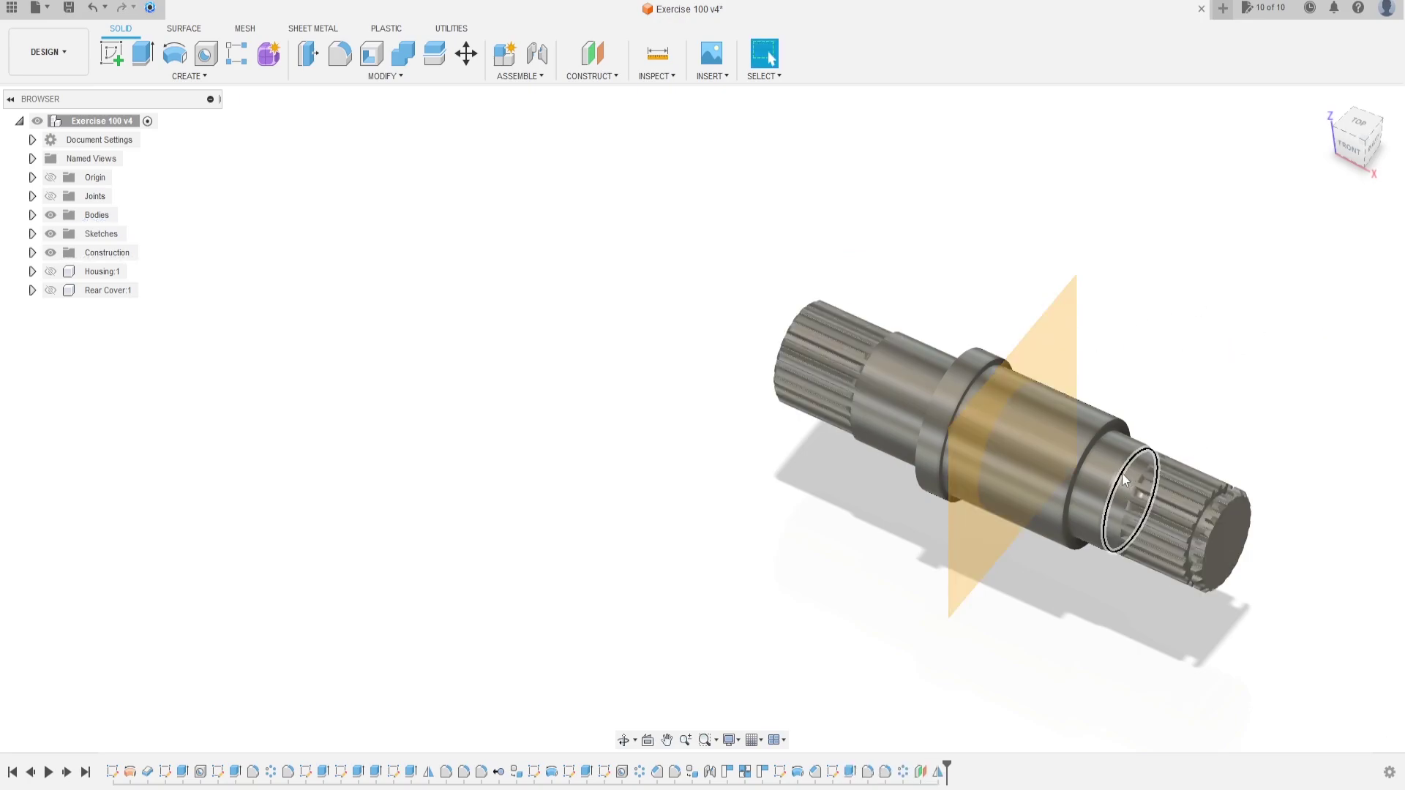
# Step: Hide construction plane Plane1, then orbit and zoom to inspect the splines at both shaft ends
pyautogui.keyDown('shift'); pyautogui.moveTo(1002, 431); pyautogui.dragTo(732, 395, button='middle'); pyautogui.keyUp('shift')
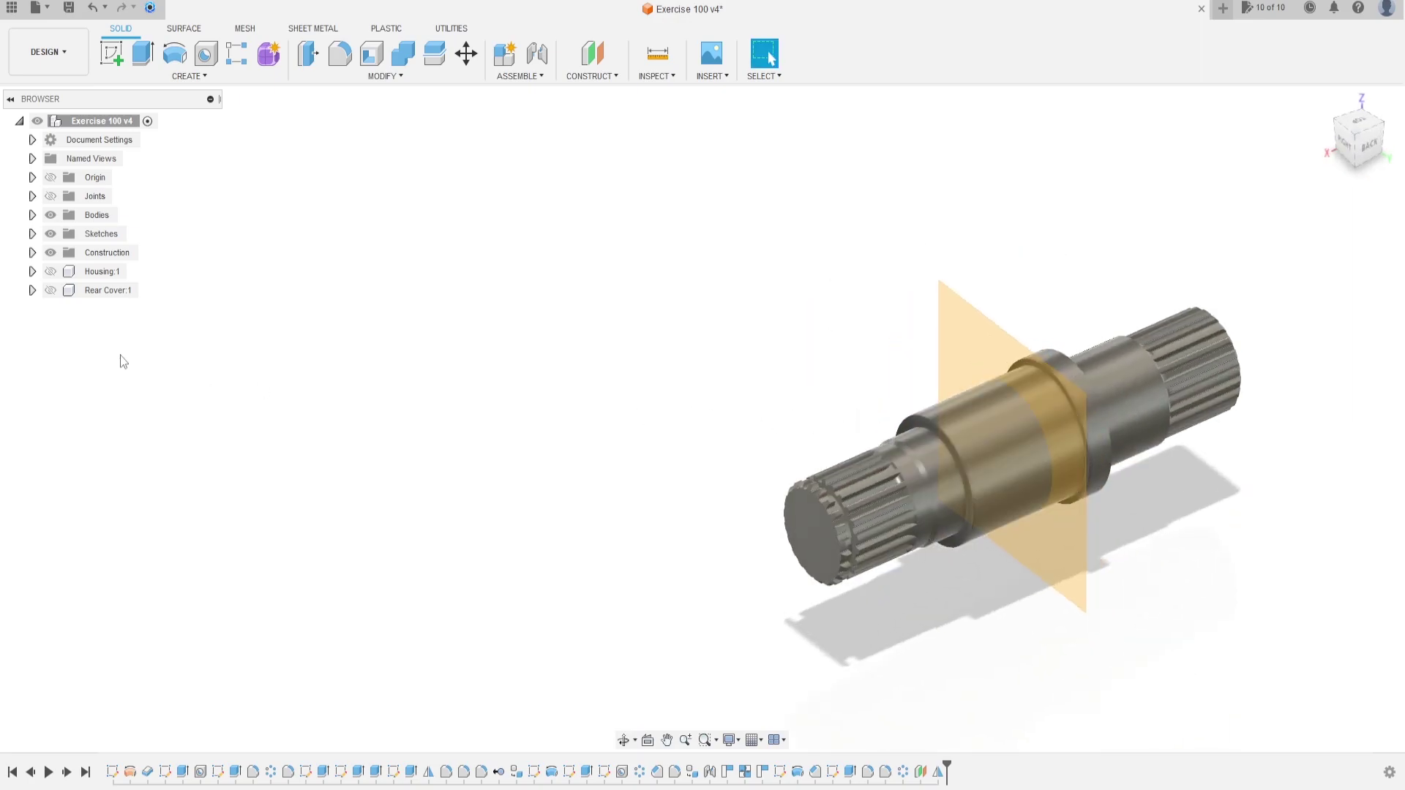
pyautogui.click(33, 253)
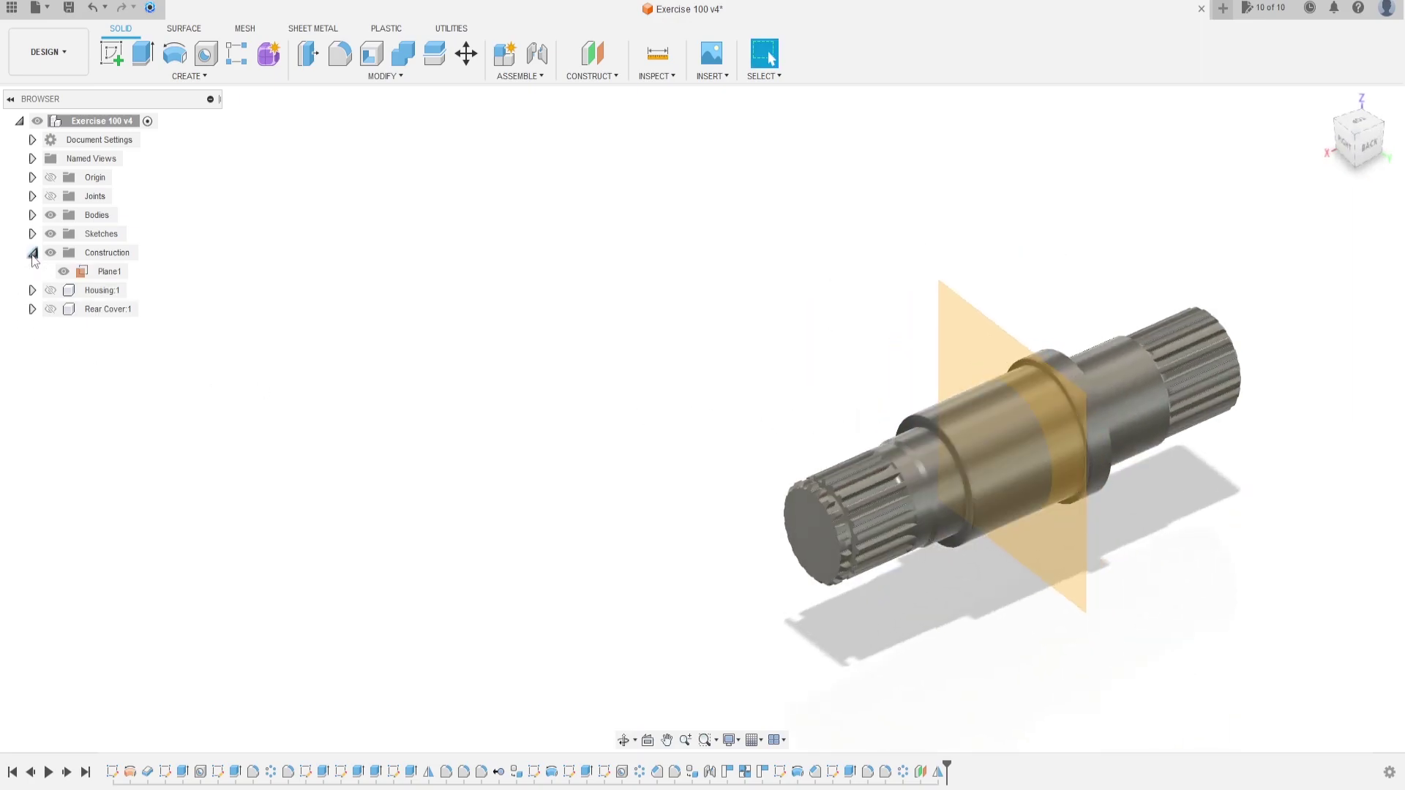
pyautogui.click(63, 271)
pyautogui.click(33, 253)
pyautogui.keyDown('shift'); pyautogui.moveTo(493, 336); pyautogui.dragTo(519, 366, button='middle'); pyautogui.keyUp('shift')
pyautogui.scroll(5, 657, 358)
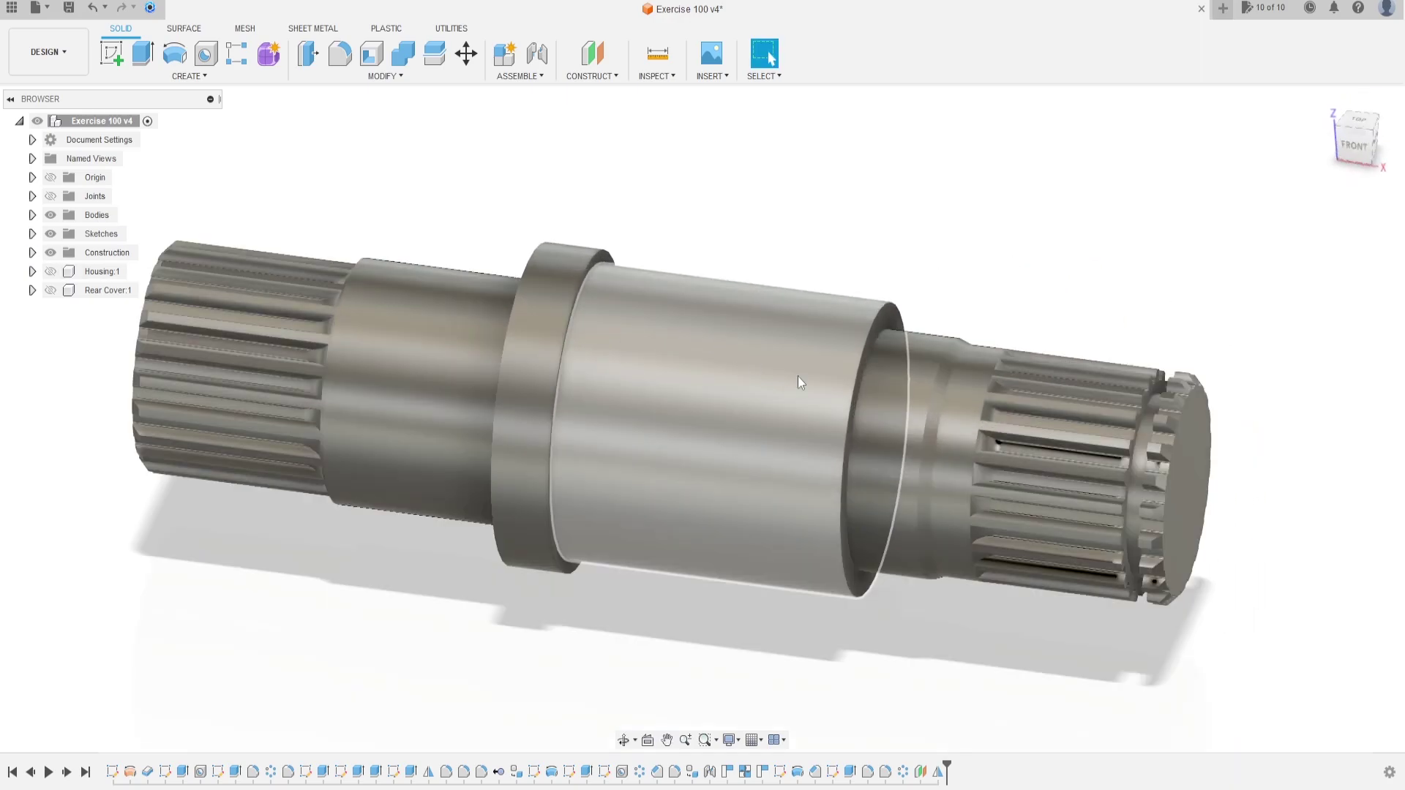
pyautogui.keyDown('shift'); pyautogui.moveTo(818, 383); pyautogui.dragTo(748, 457, button='middle'); pyautogui.keyUp('shift')
pyautogui.scroll(-3, 748, 460)
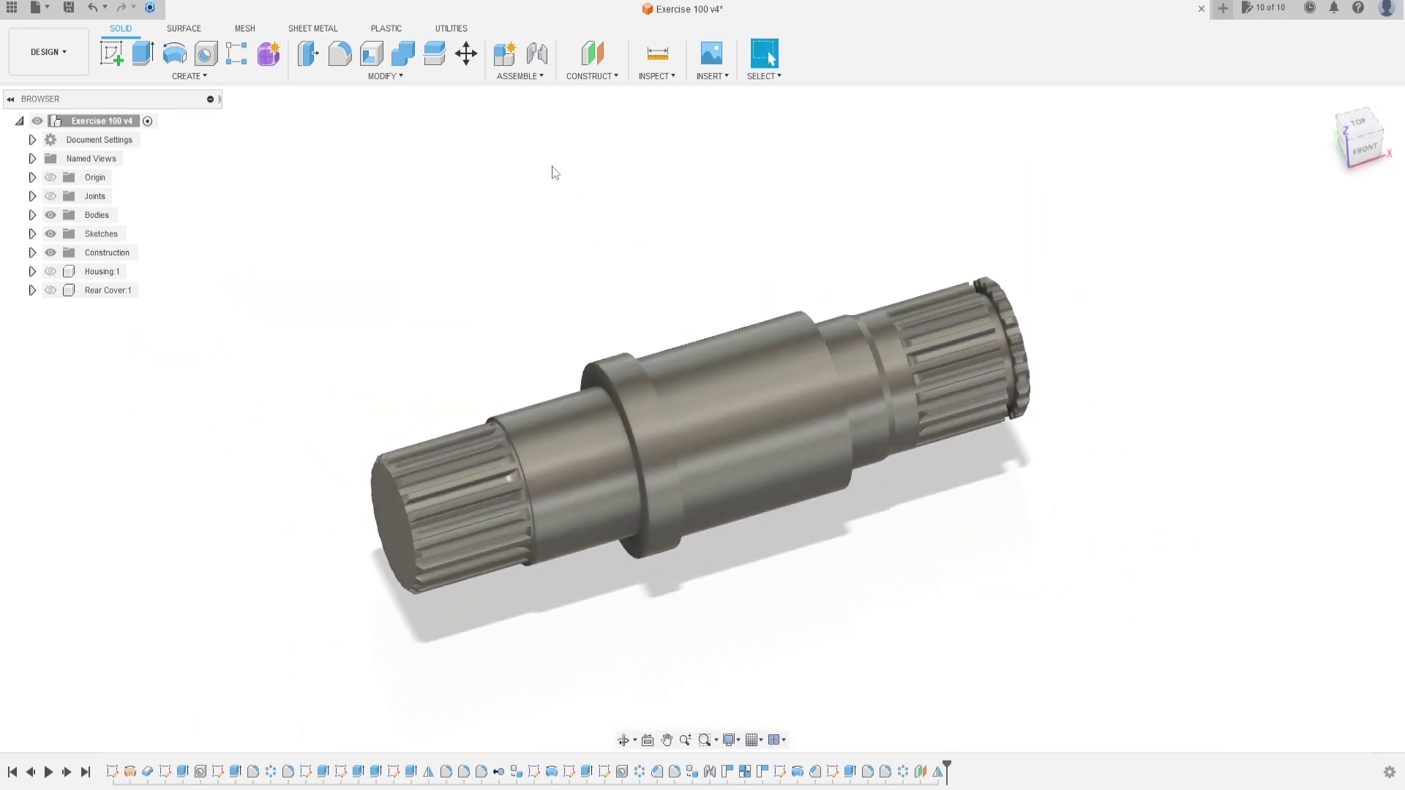
# Step: Fillet the collar's shoulder face and ring edge with a 1 mm radius
pyautogui.click(340, 53)
pyautogui.click(627, 392)
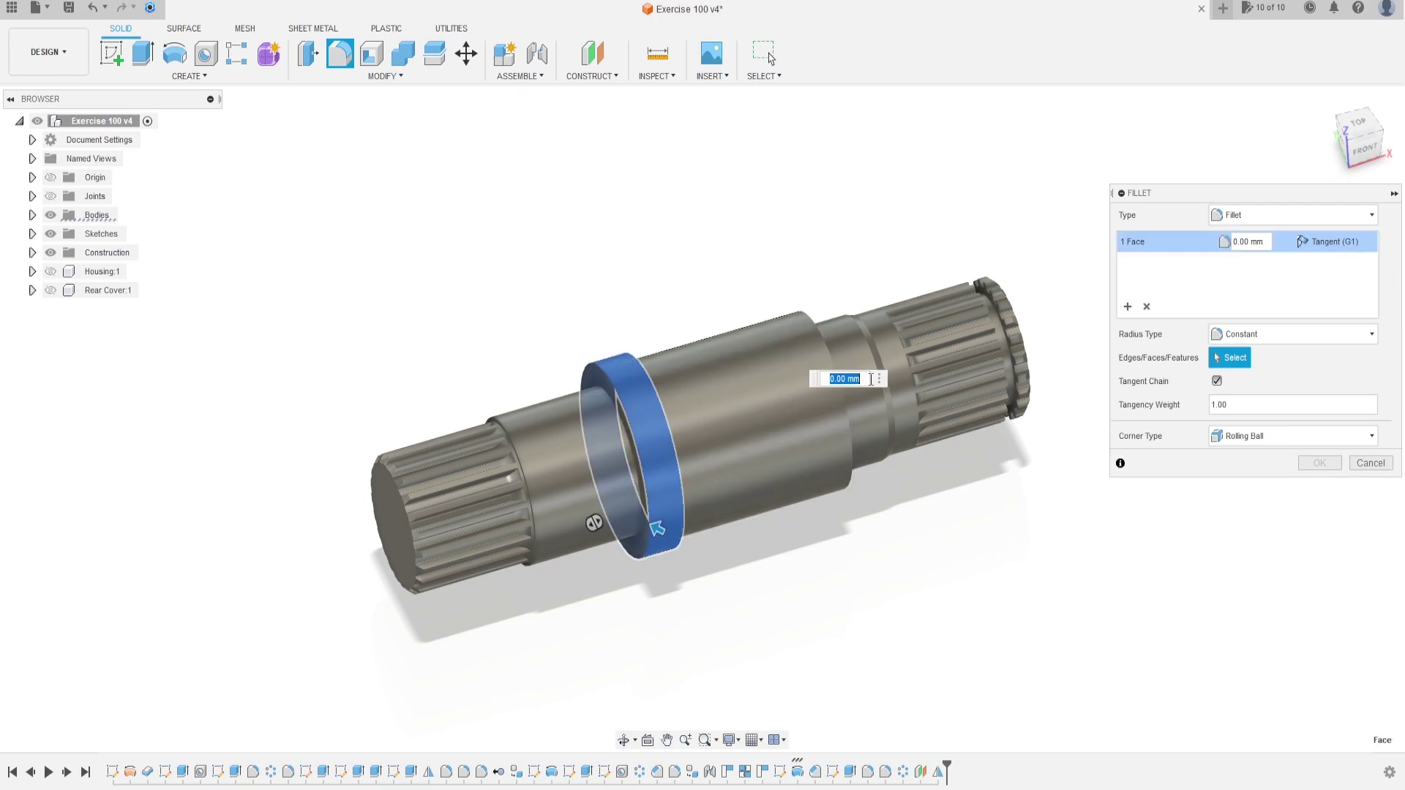
pyautogui.click(851, 388)
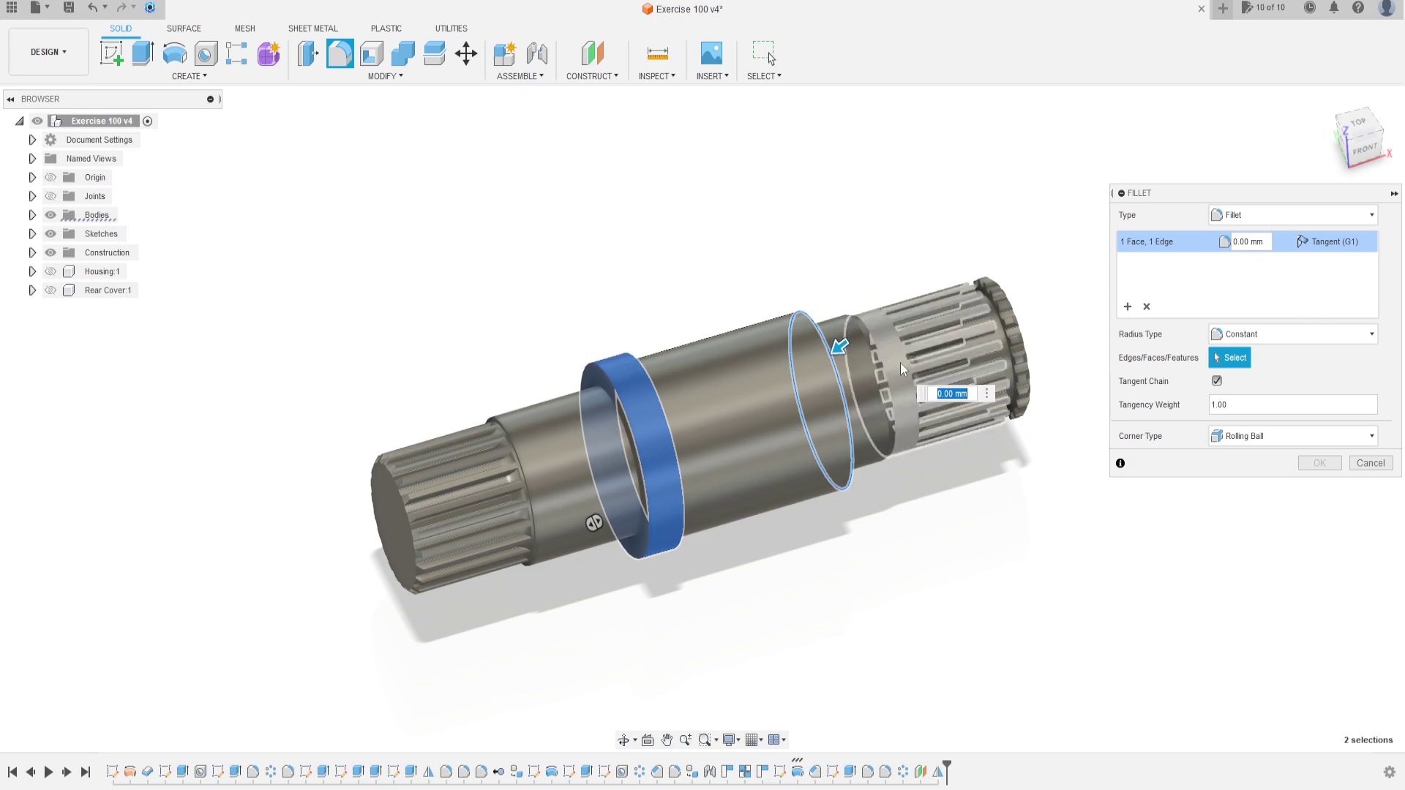
pyautogui.click(957, 393)
pyautogui.press('BackSpace')
pyautogui.press('BackSpace')
pyautogui.press('BackSpace')
pyautogui.press('BackSpace')
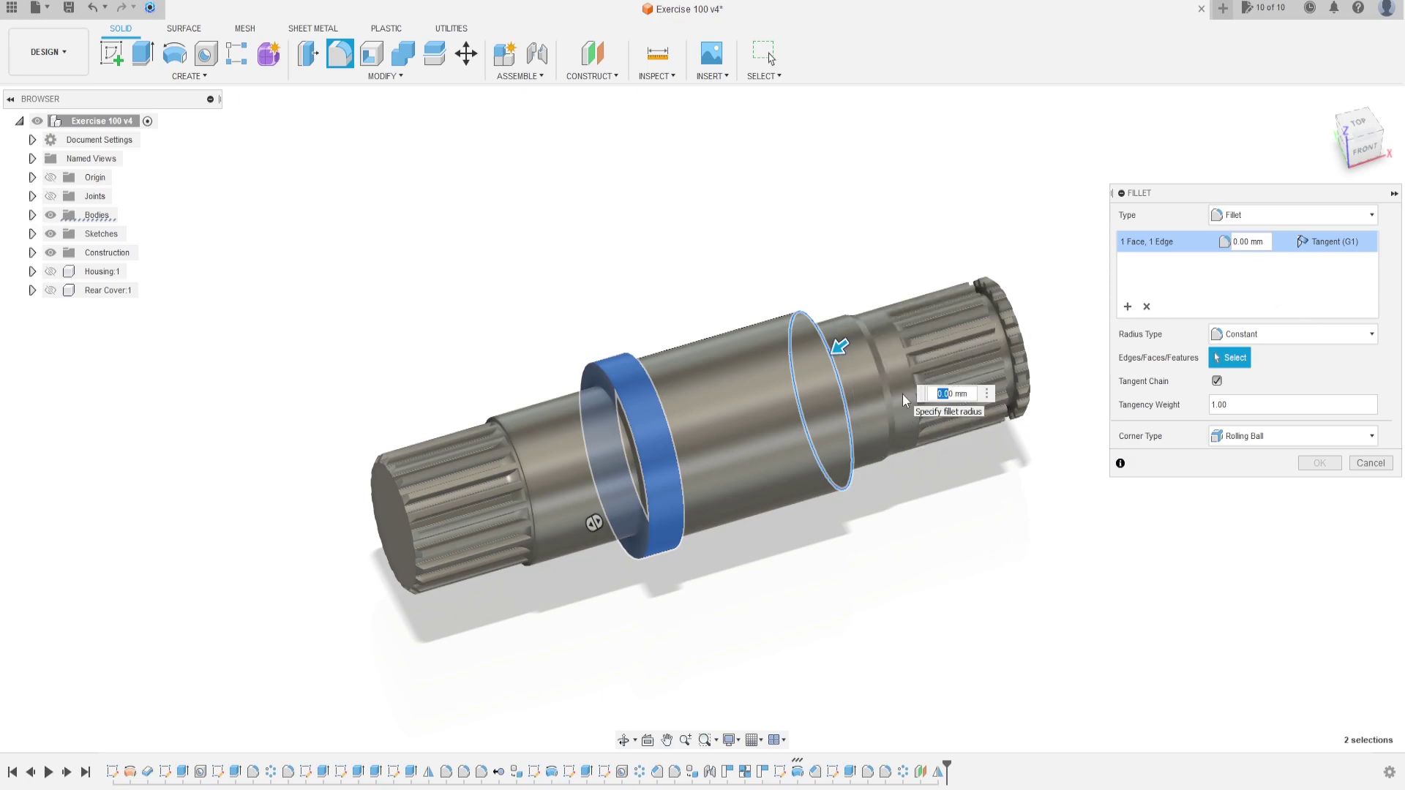
pyautogui.write('10')
pyautogui.press('BackSpace')
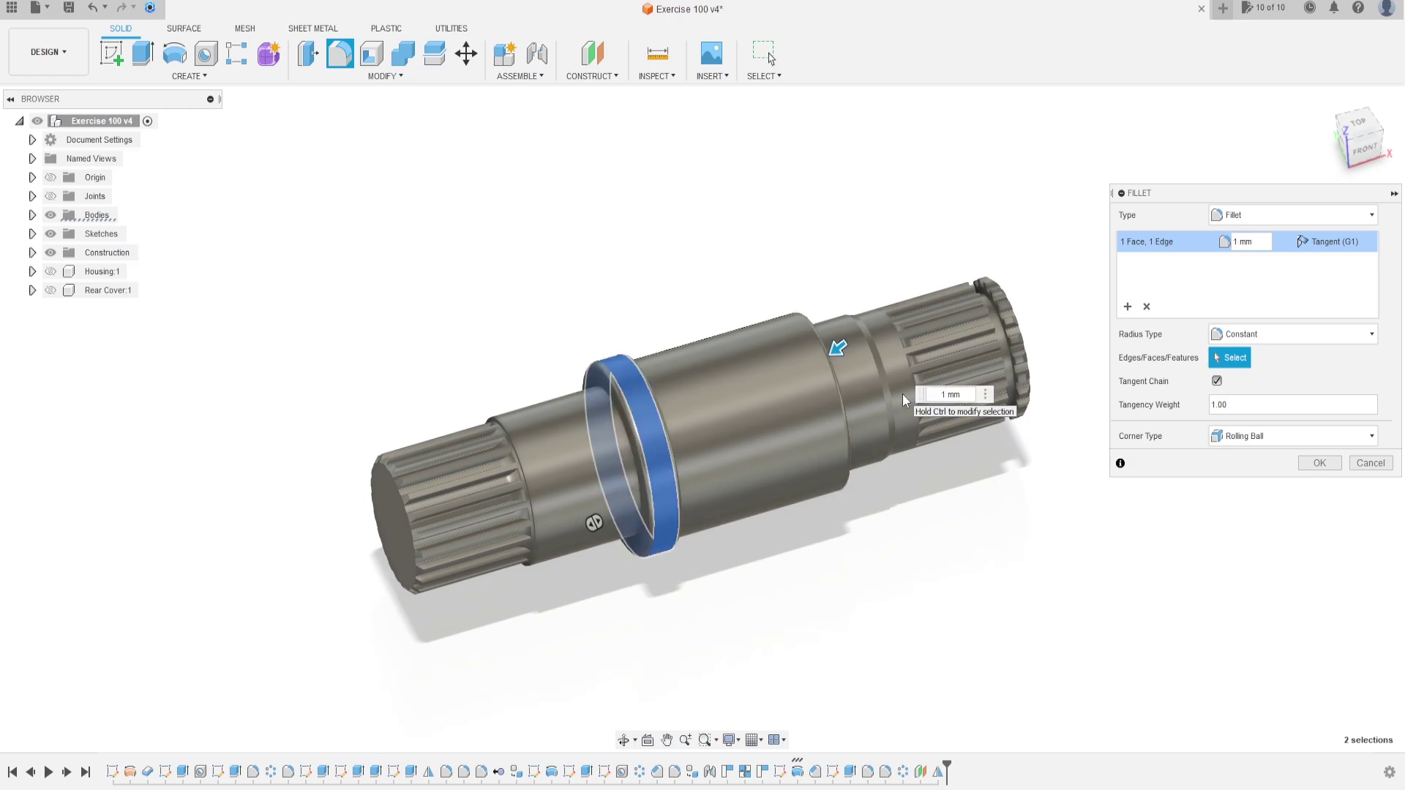
pyautogui.click(1319, 464)
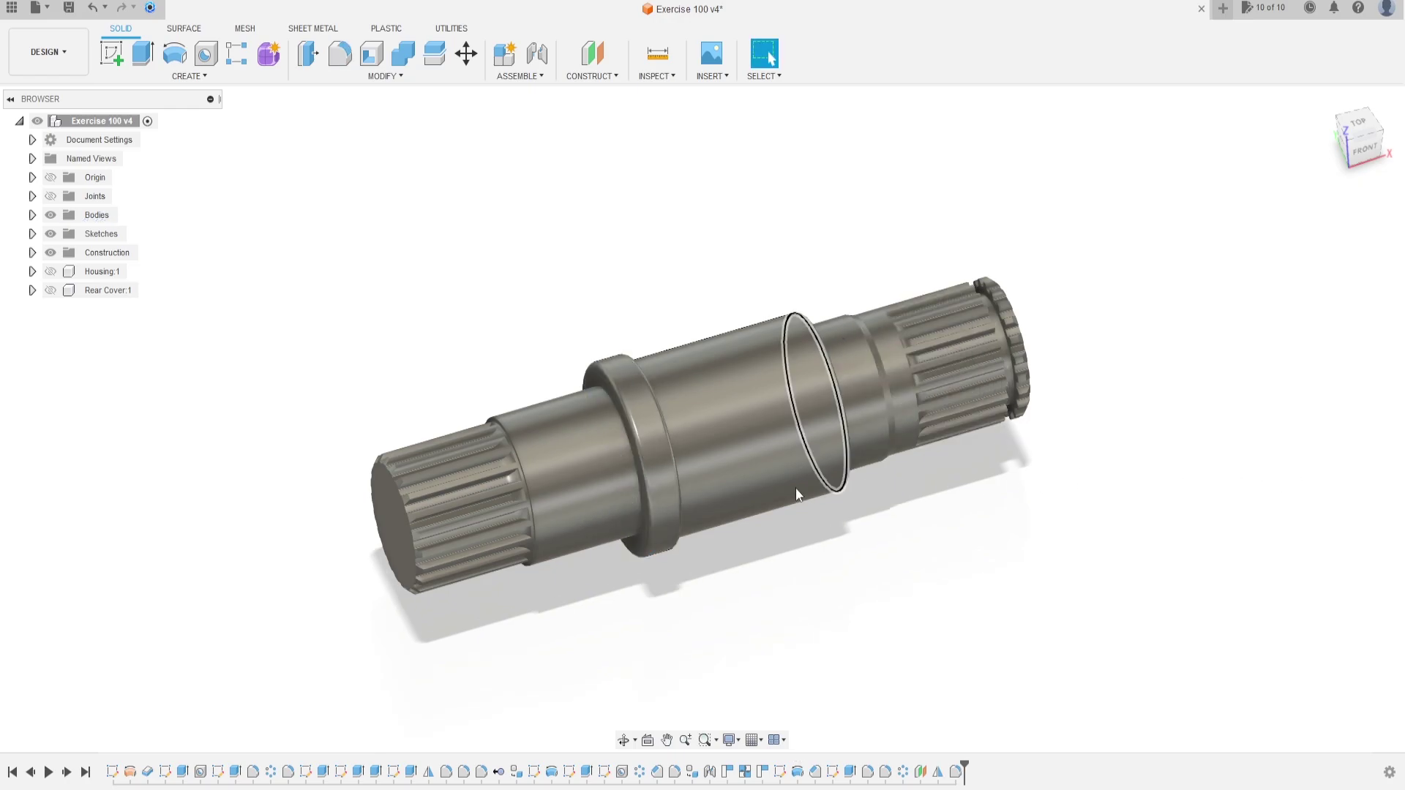
pyautogui.keyDown('shift'); pyautogui.moveTo(798, 436); pyautogui.dragTo(539, 398, button='middle'); pyautogui.keyUp('shift')
# Step: Create a new component from the shaft body Body4
pyautogui.click(32, 215)
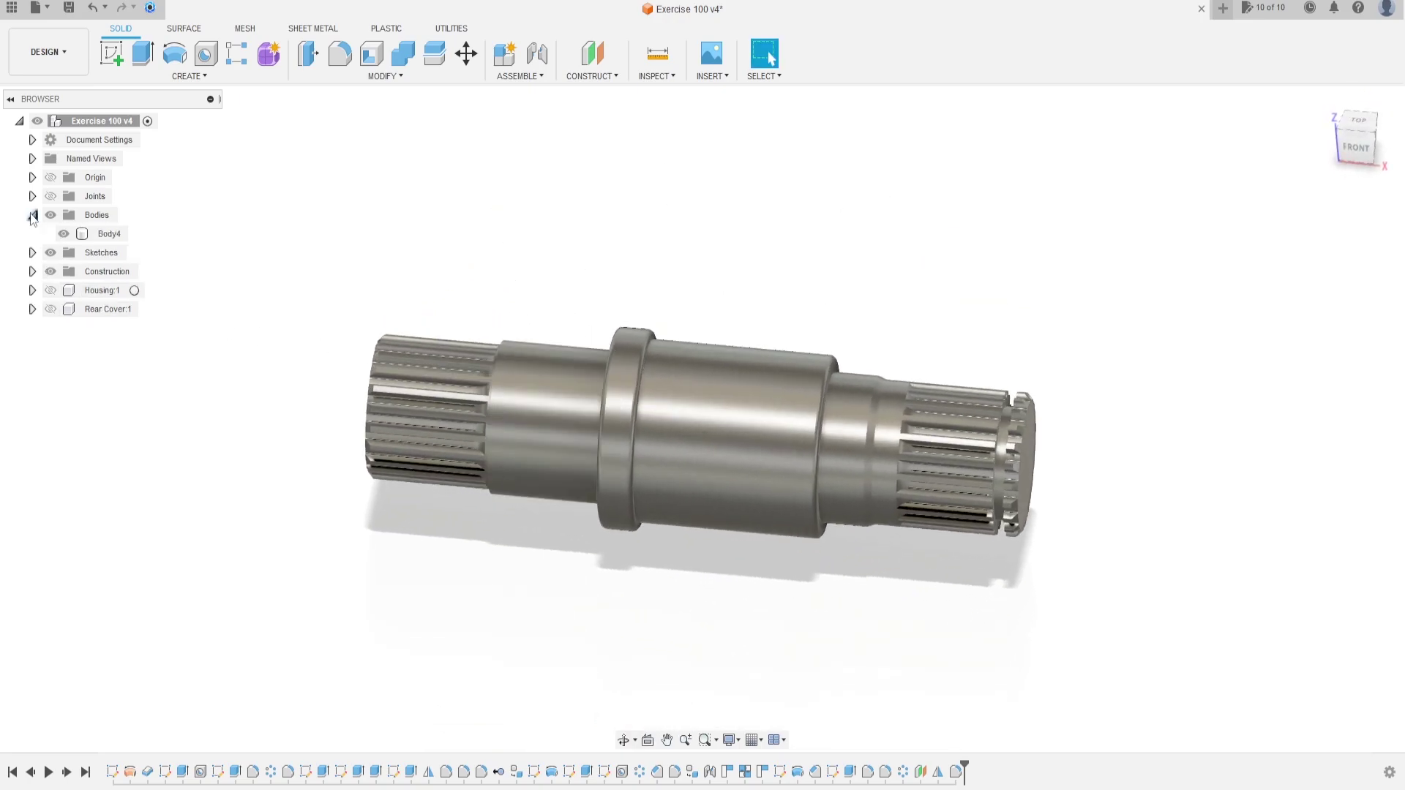
pyautogui.rightClick(105, 236)
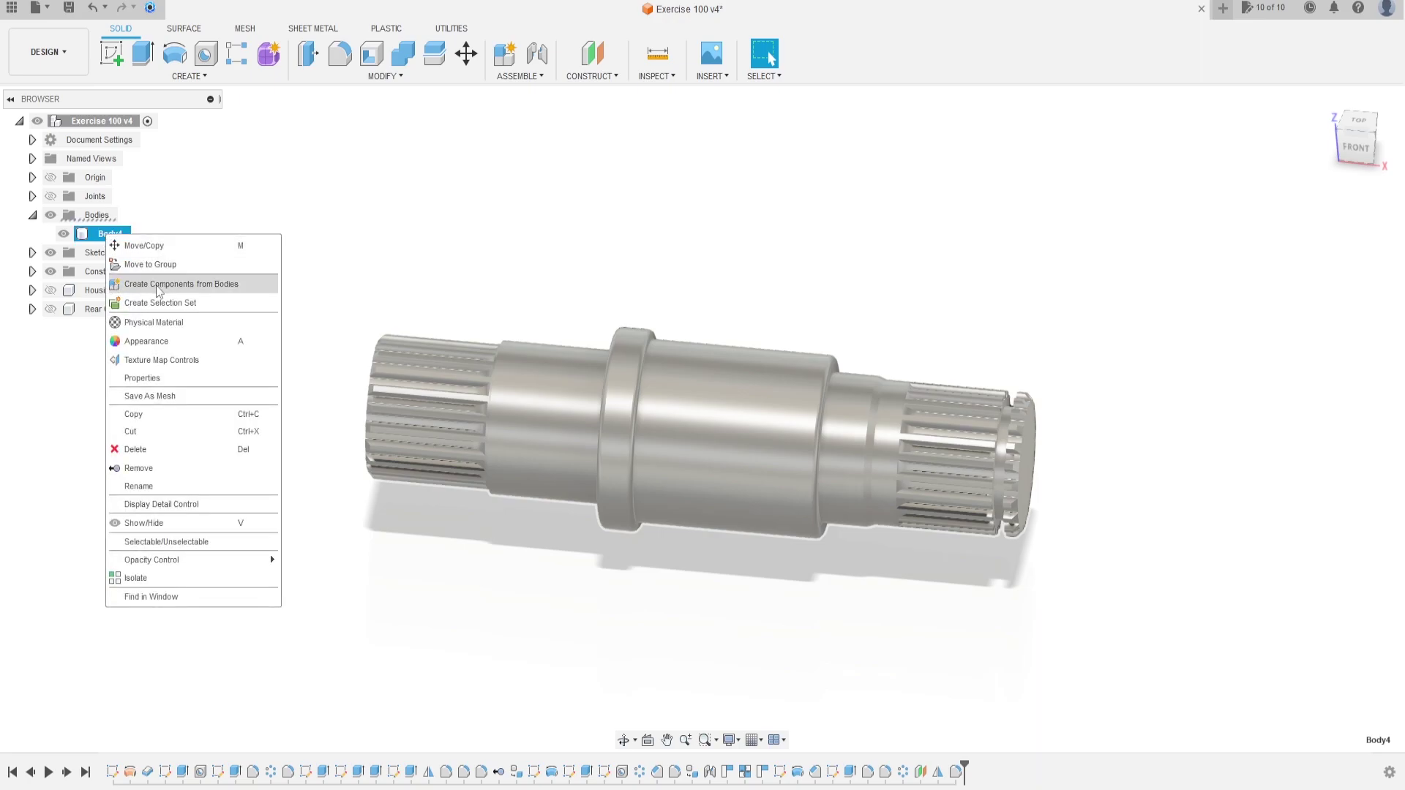
pyautogui.click(211, 289)
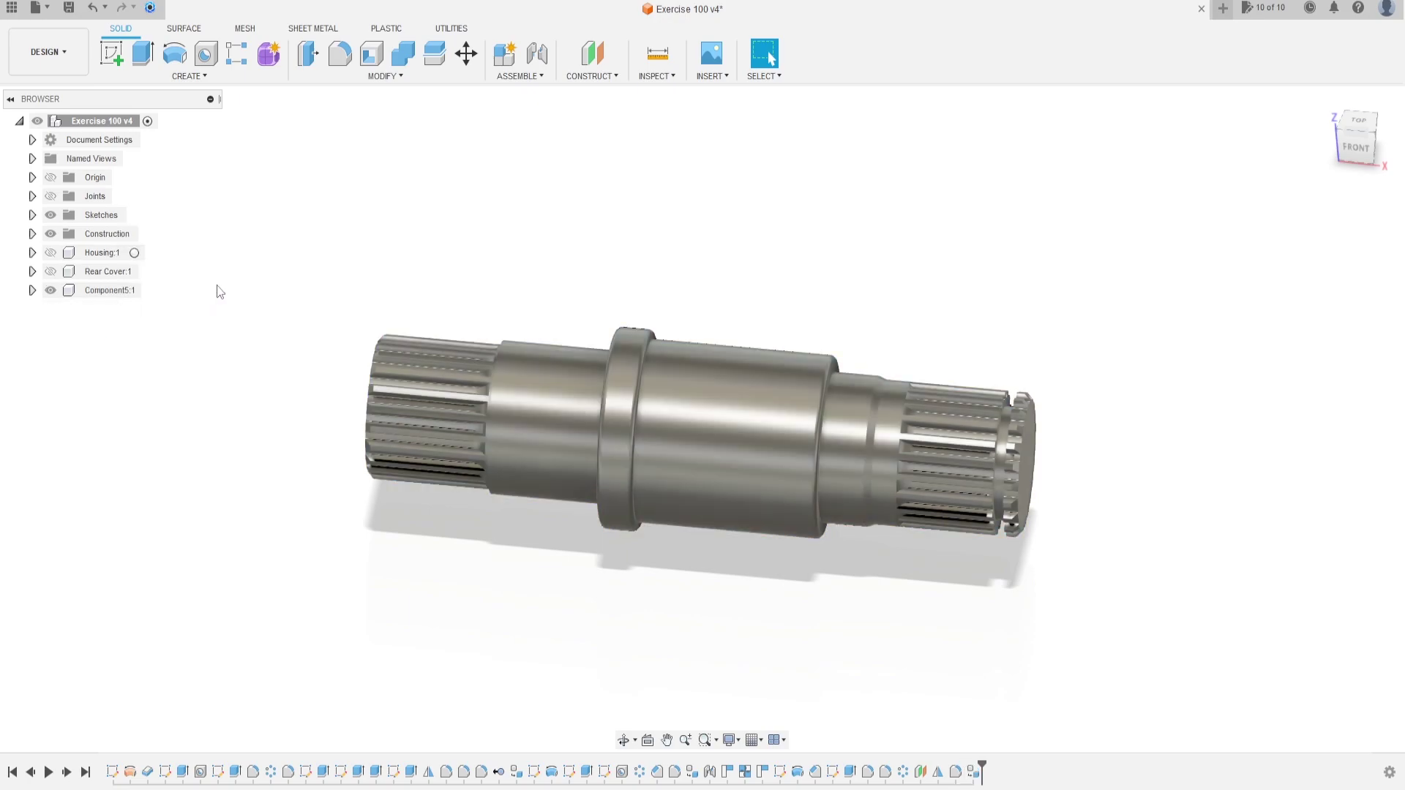
# Step: Rename the new component to Shaft
pyautogui.rightClick(96, 292)
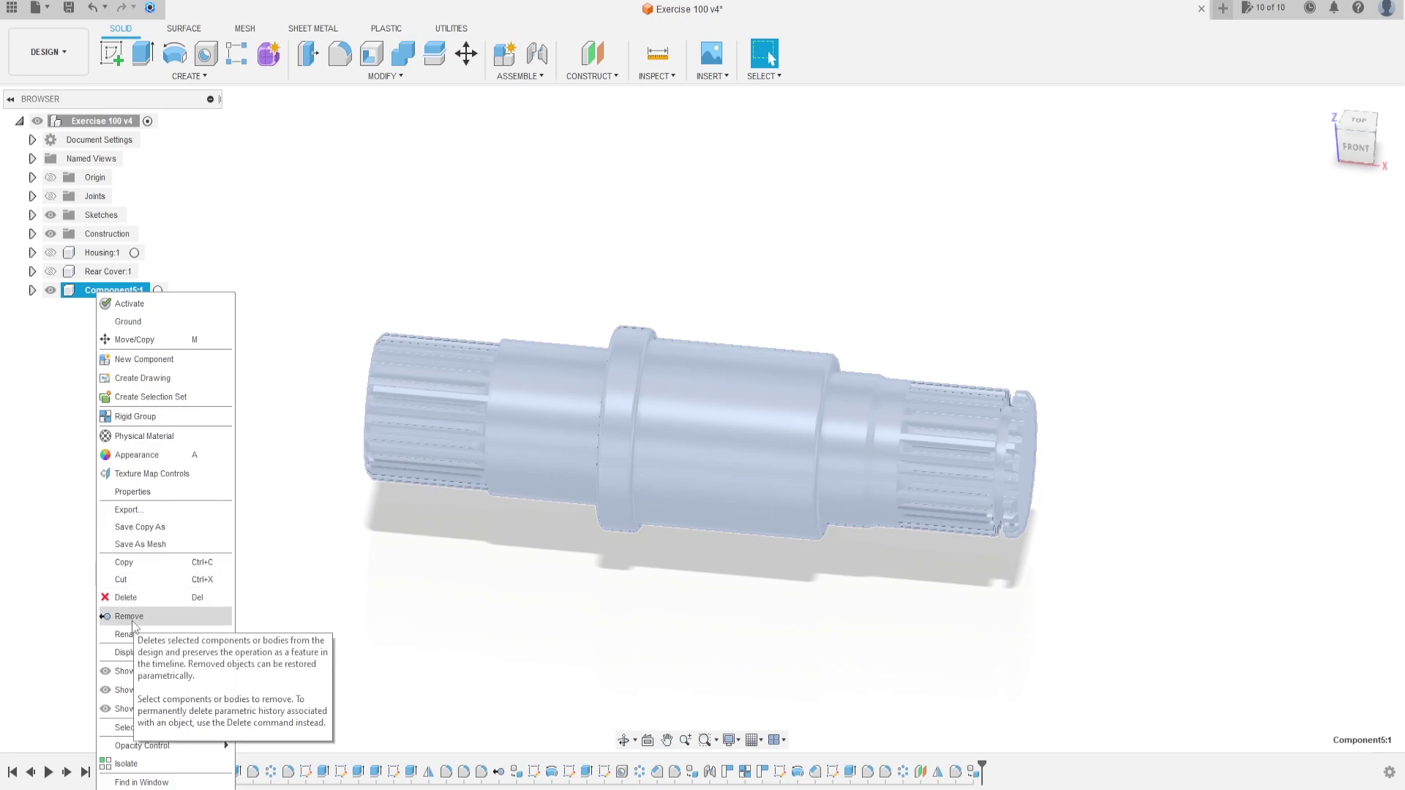
pyautogui.click(135, 634)
pyautogui.write('Shaft')
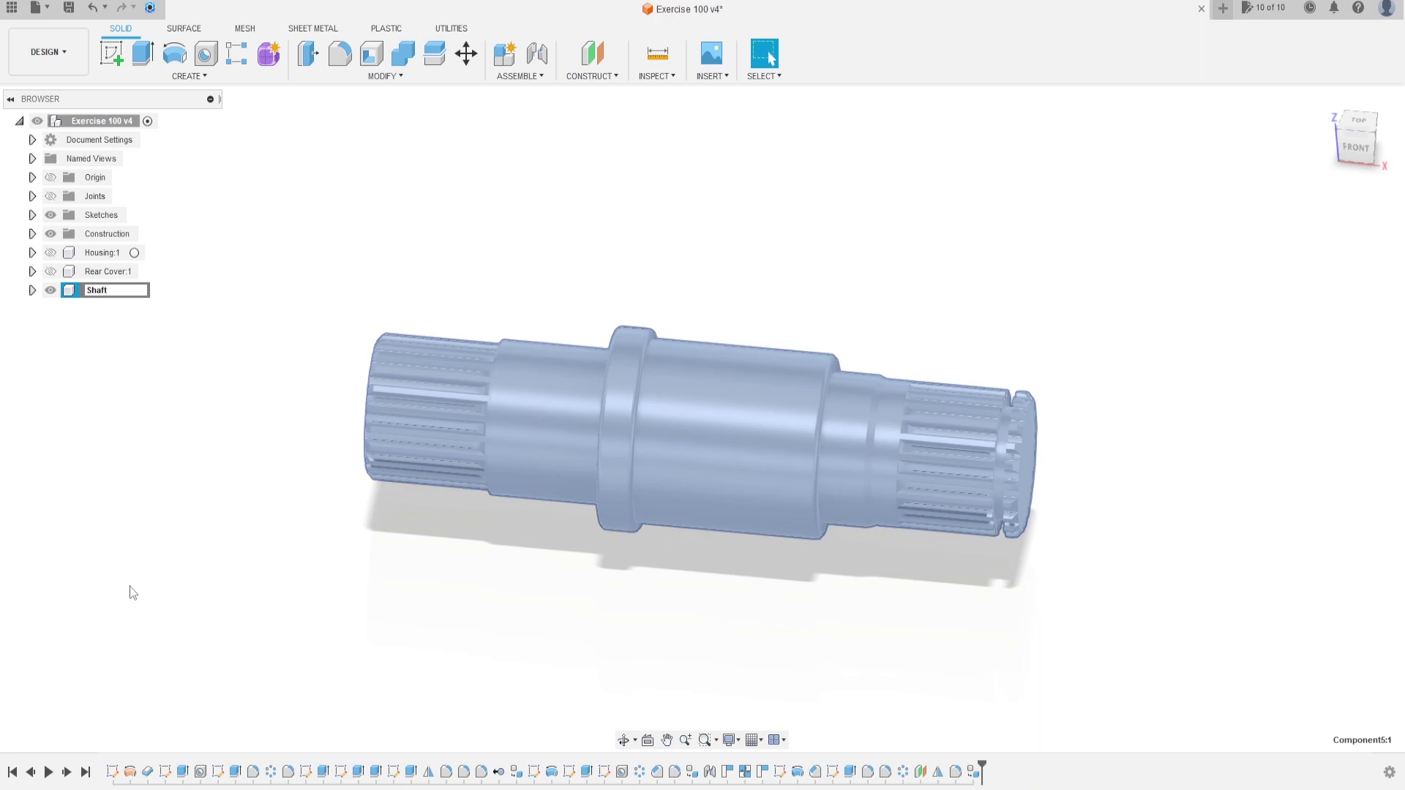
pyautogui.press('Return')
pyautogui.click(412, 269)
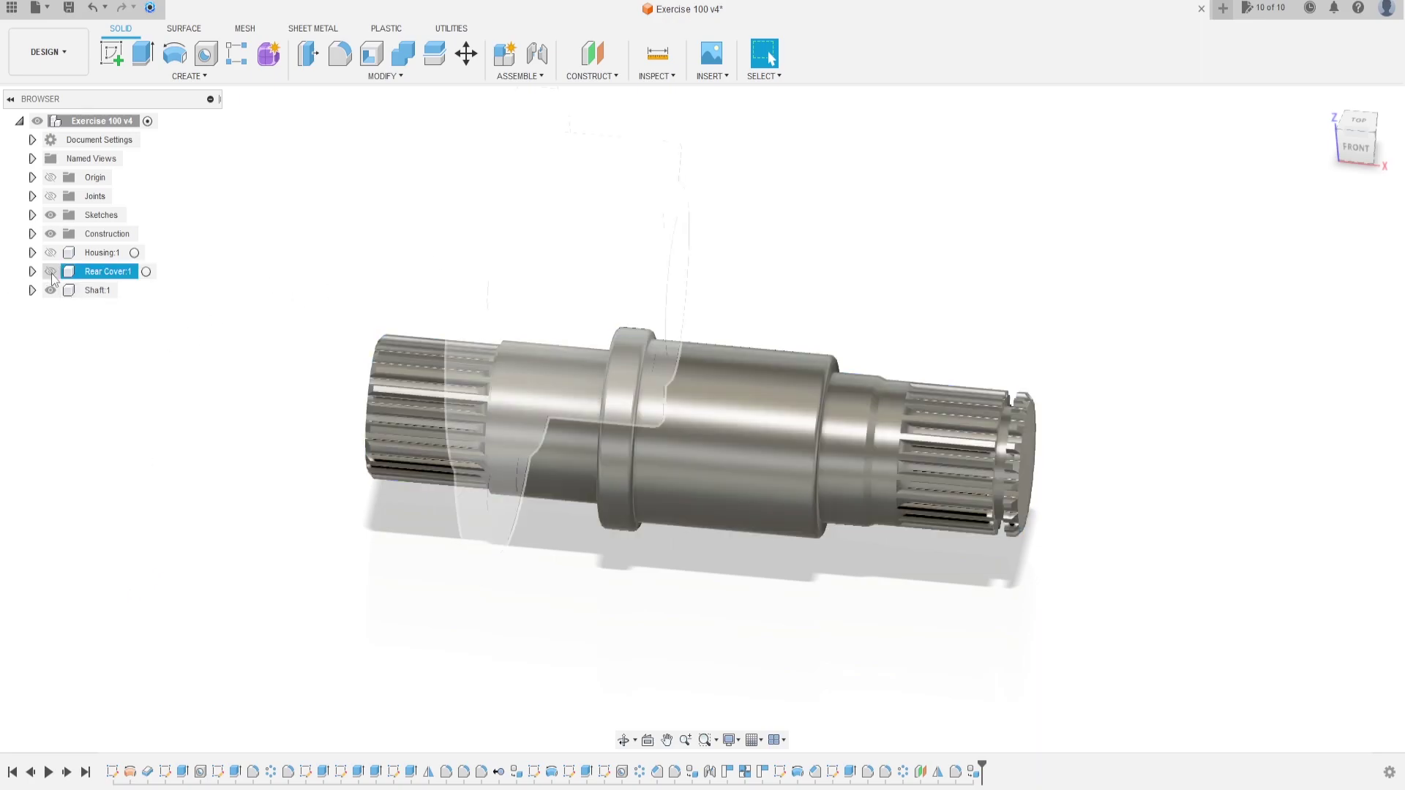